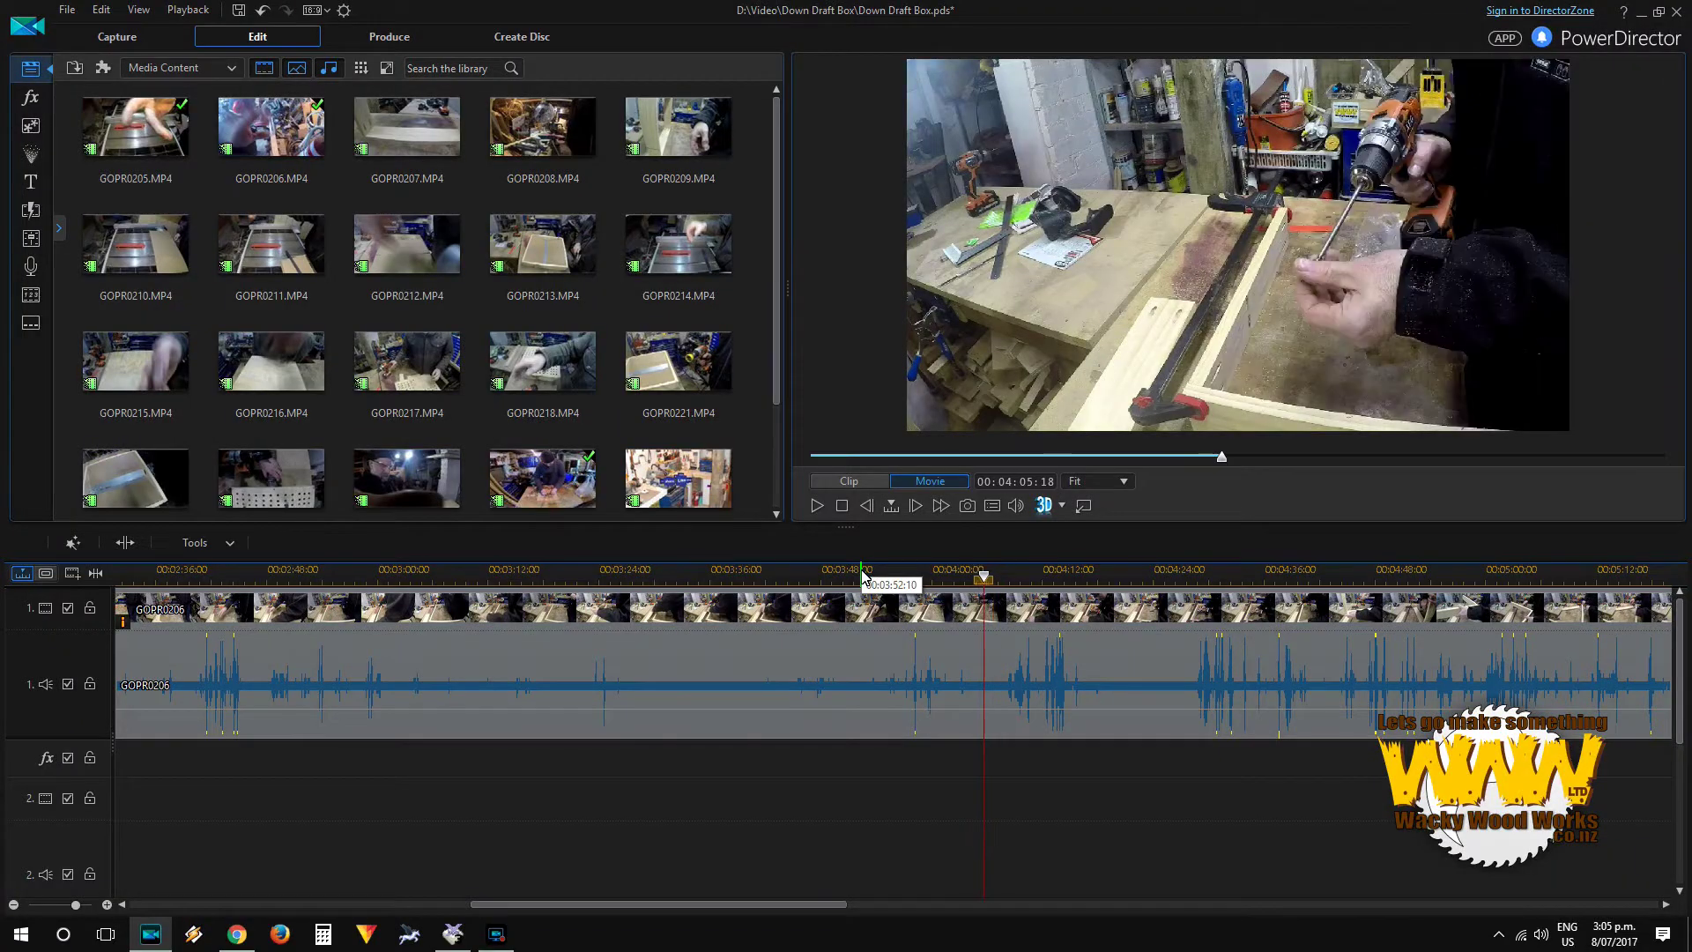
Step: Split the GOPR0206 clip on track 1 at 00:04:08:02 and again at 00:04:16:02 to isolate the drilling shot
key(Left)
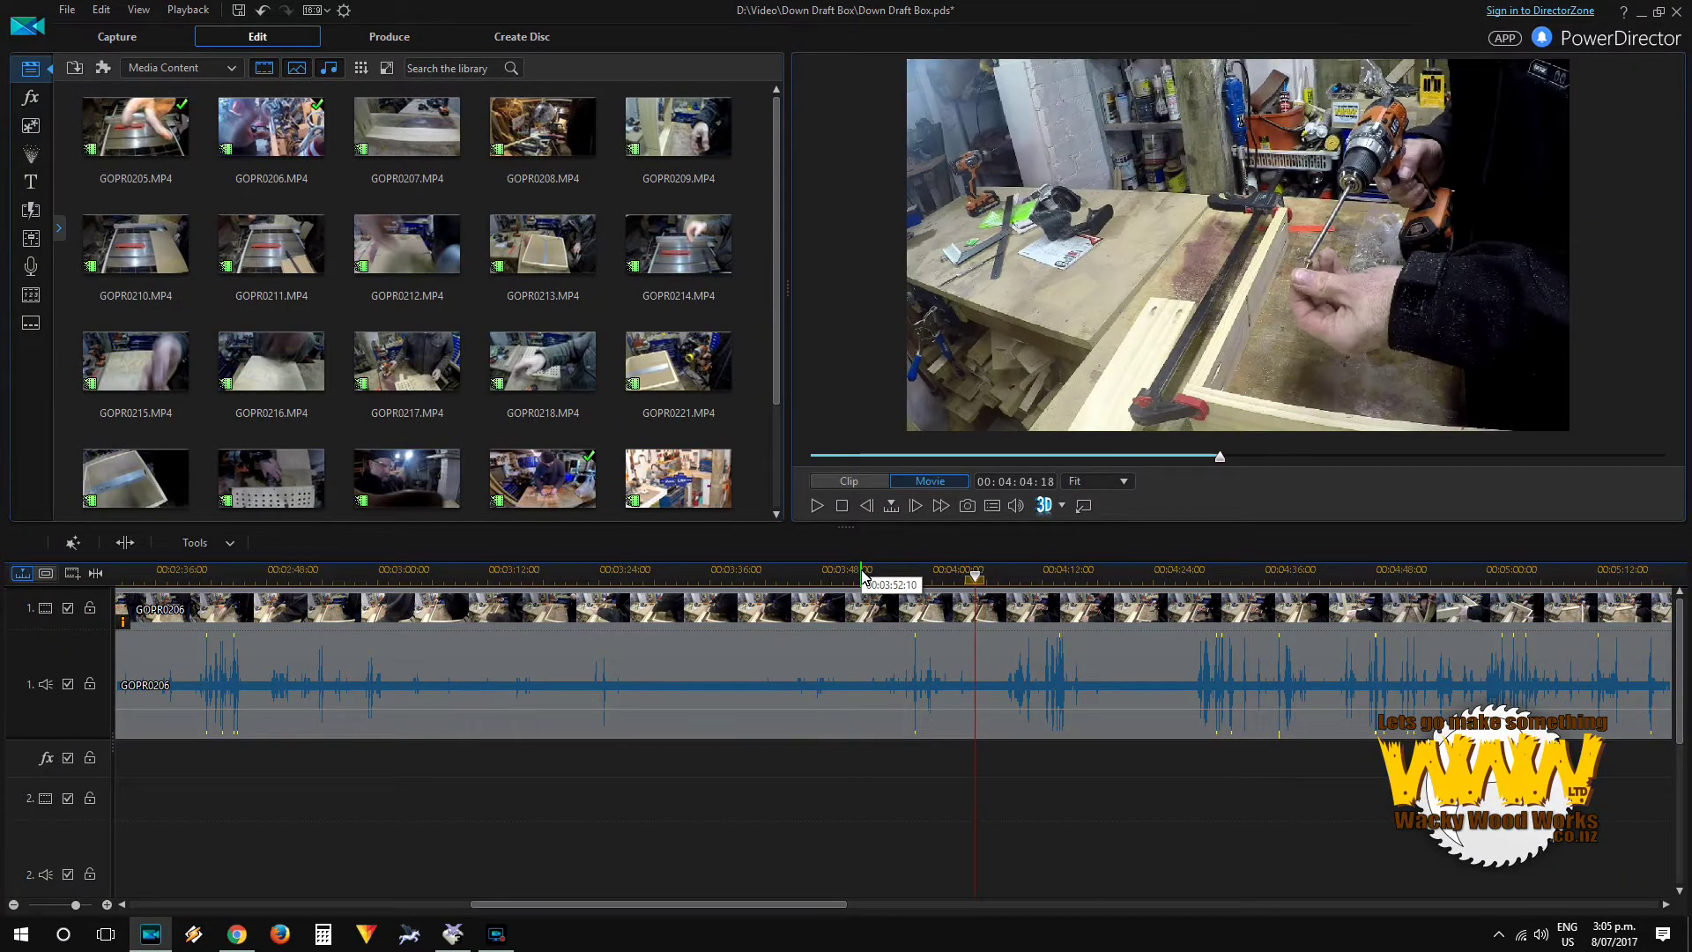
key(Right)
key(Right)
key(Right)
key(Right)
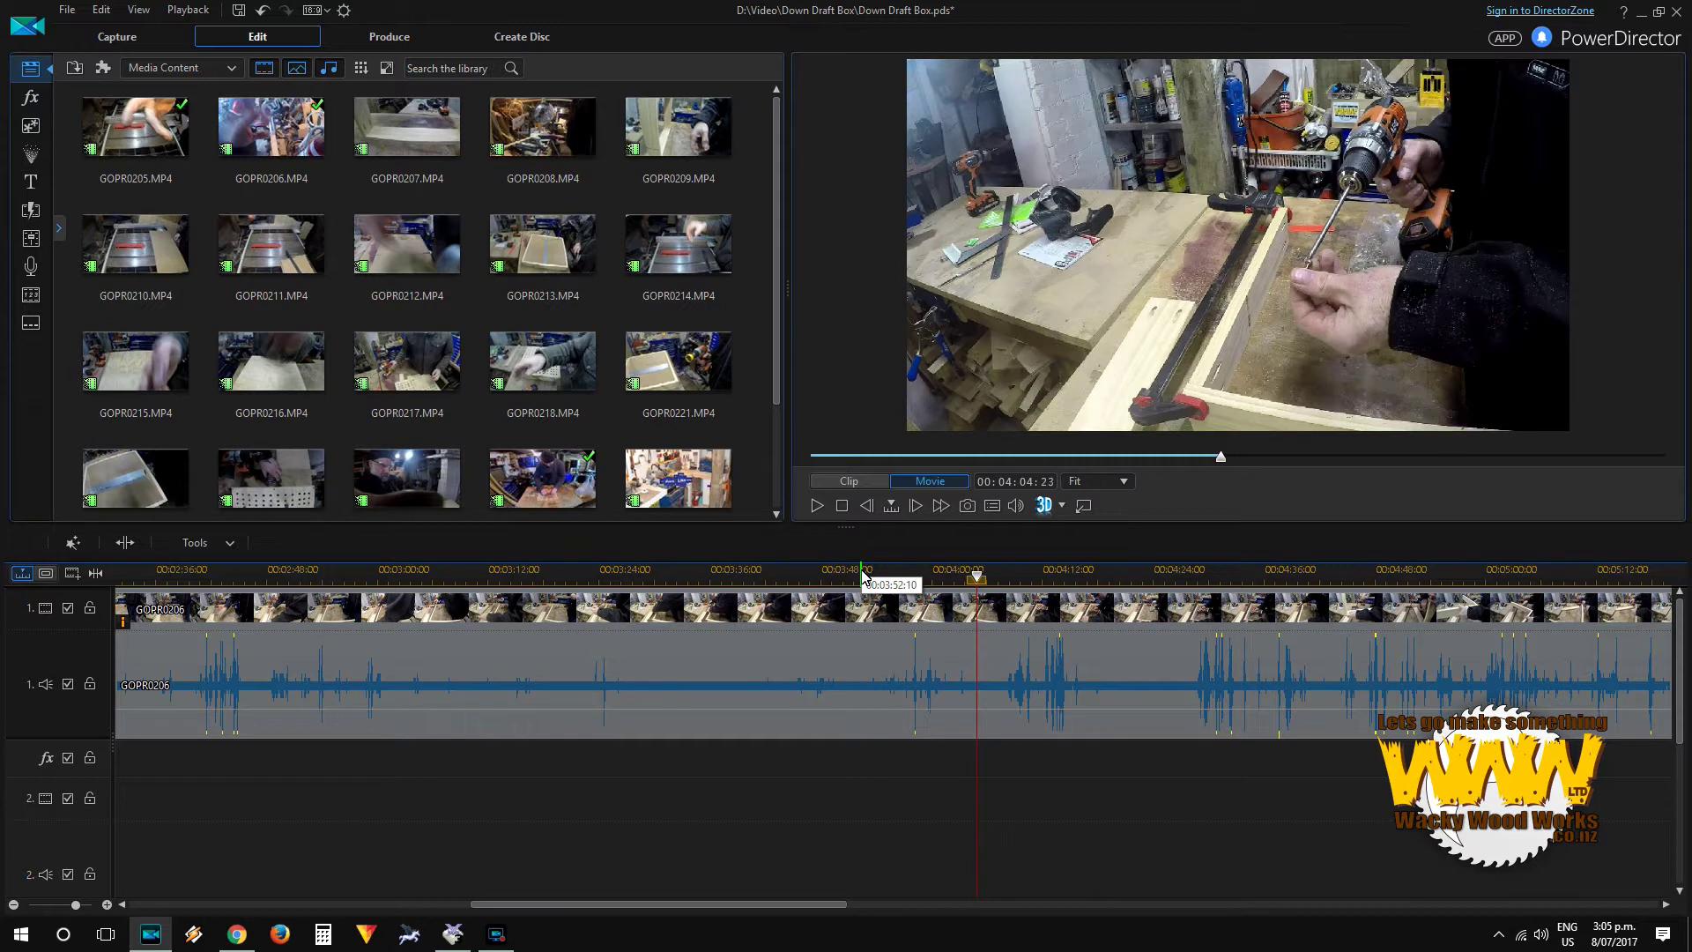
key(Right)
key(Right)
key(Right)
key(Right)
key(Right)
key(Right)
key(Right)
key(Right)
key(Right)
key(Right)
key(Right)
key(Right)
key(Right)
key(Right)
key(Right)
key(Right)
key(Right)
key(Right)
key(Right)
key(Right)
key(Right)
key(Right)
key(Right)
key(Right)
key(Right)
key(Right)
key(Right)
key(Right)
key(Right)
key(Right)
key(Right)
key(Right)
key(Right)
key(Right)
key(Right)
key(Right)
key(Right)
key(Right)
key(Right)
key(Right)
key(Right)
key(Right)
key(Right)
key(Right)
key(Right)
key(Right)
key(Right)
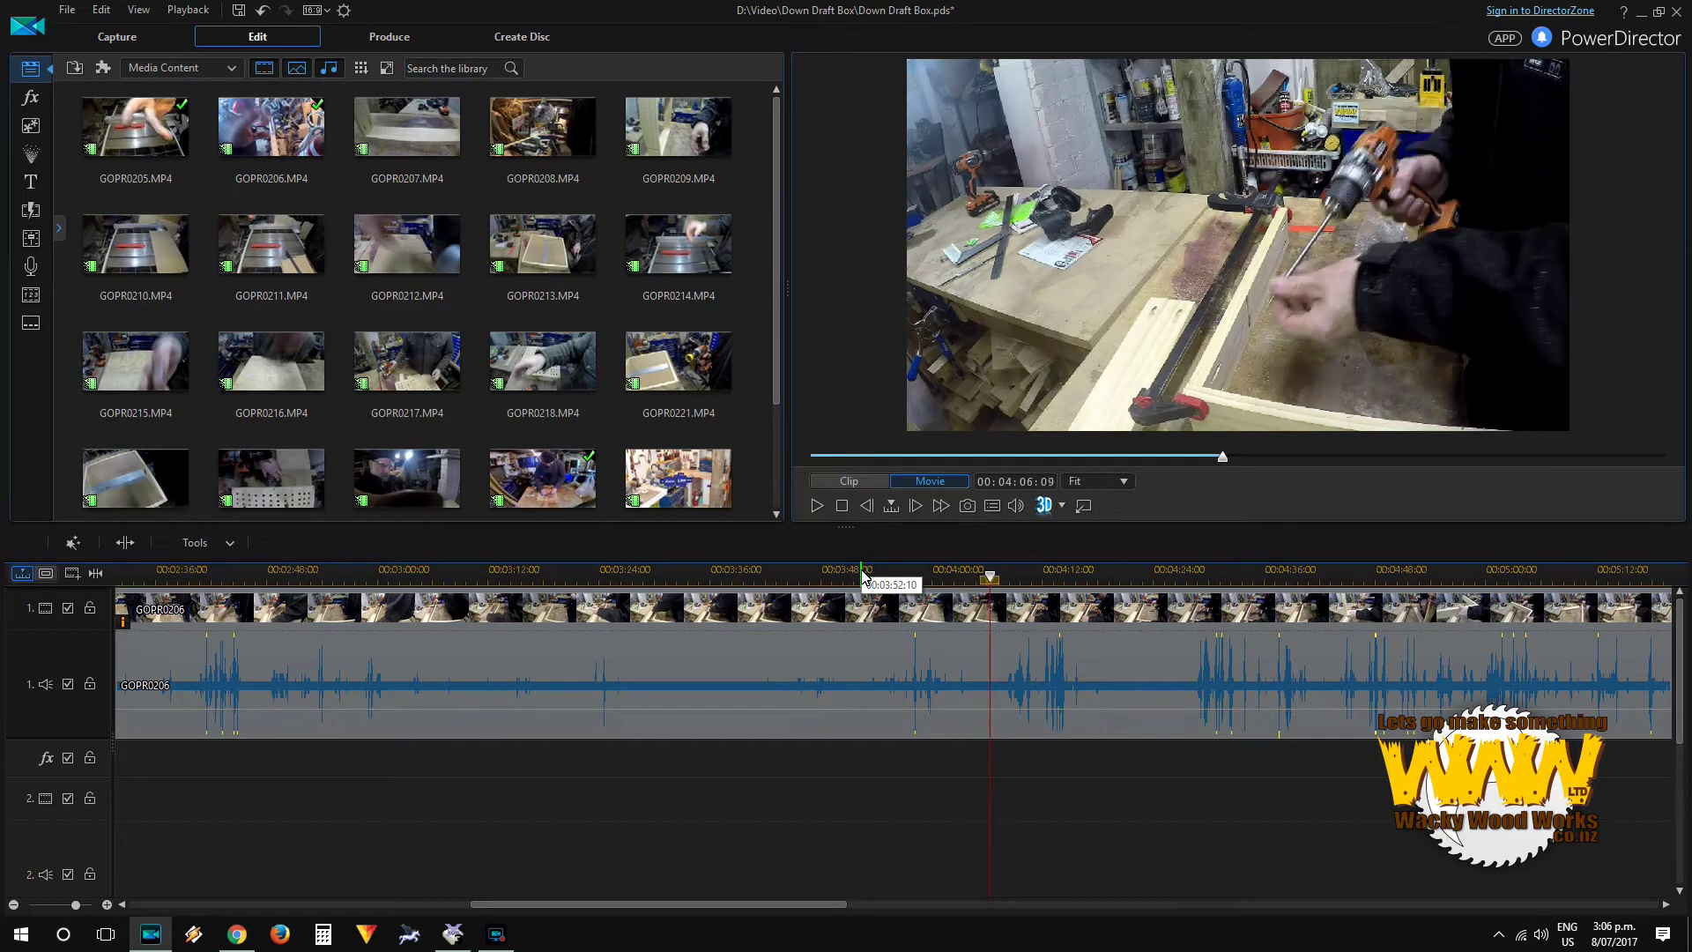
key(Right)
key(Right)
key(Right)
key(Right)
key(Right)
key(Right)
key(Right)
key(Right)
key(Right)
key(Right)
key(Right)
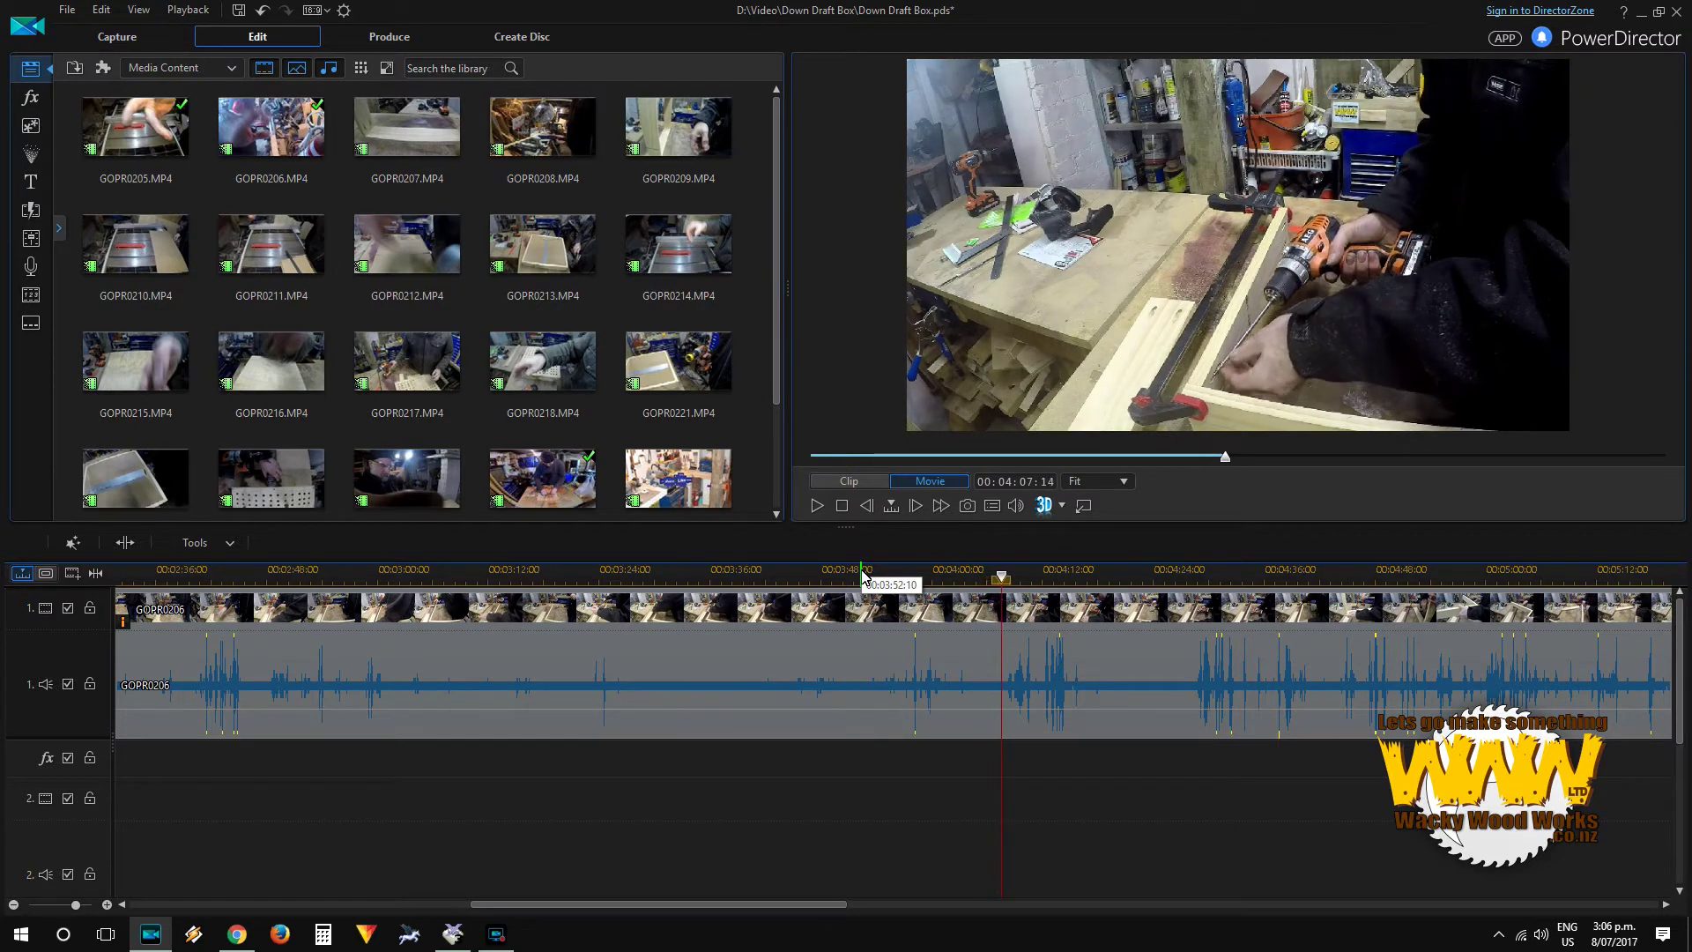
key(Right)
key(Right)
key(Right)
key(Right)
key(Right)
key(Right)
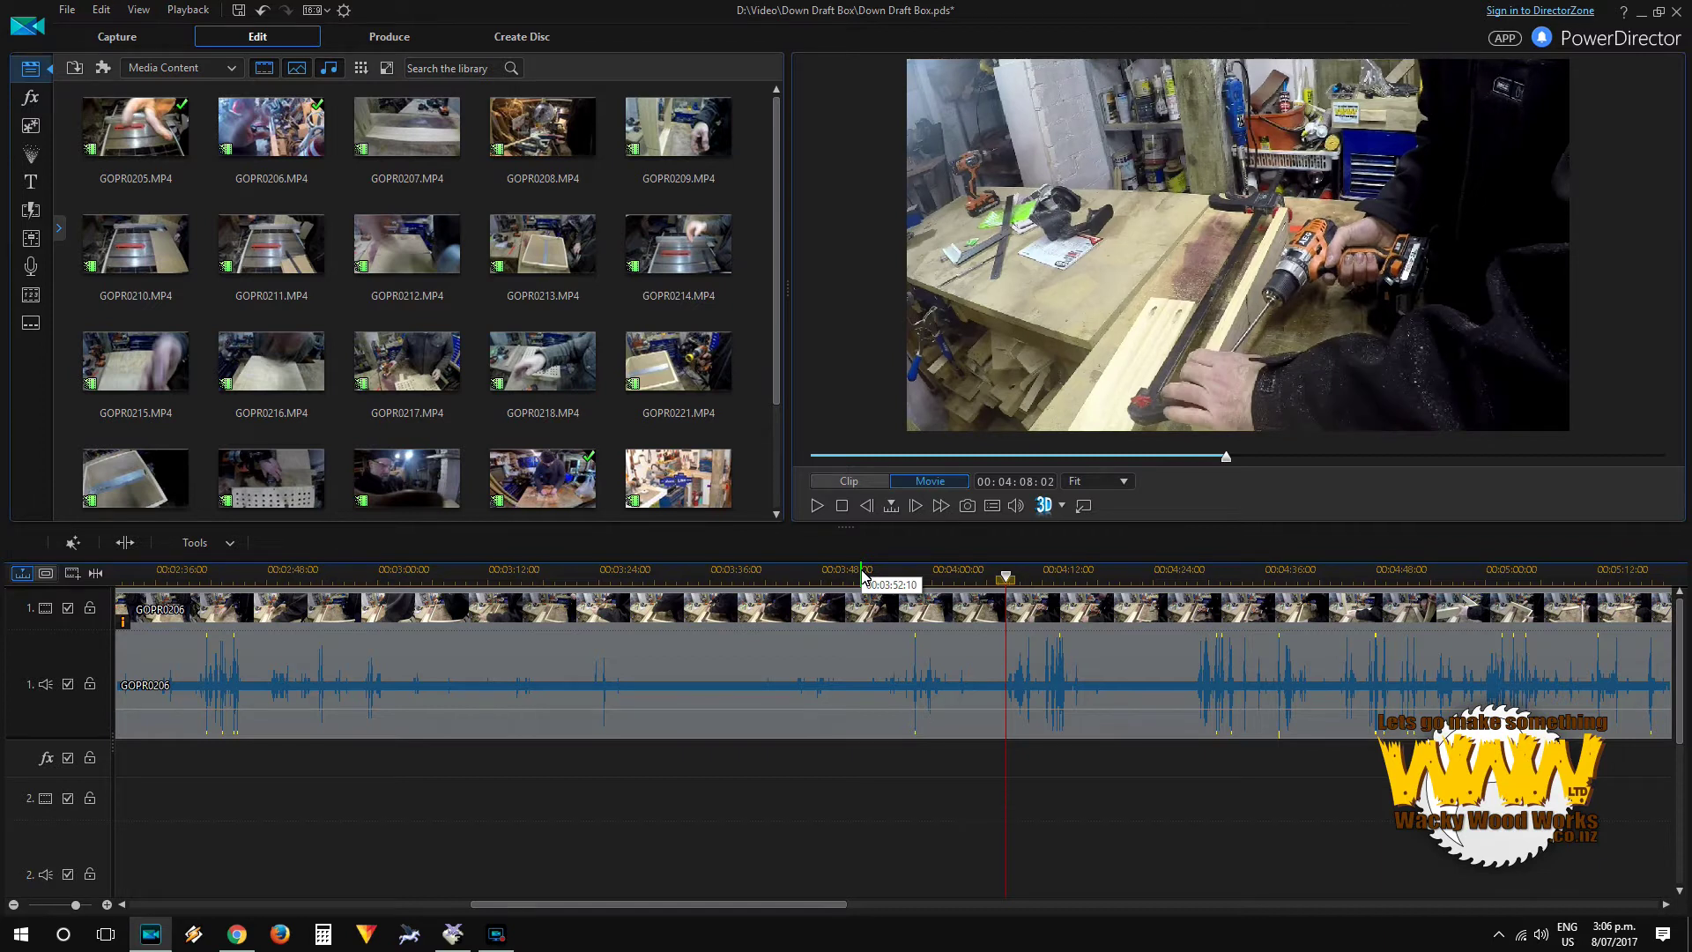
key(ctrl+t)
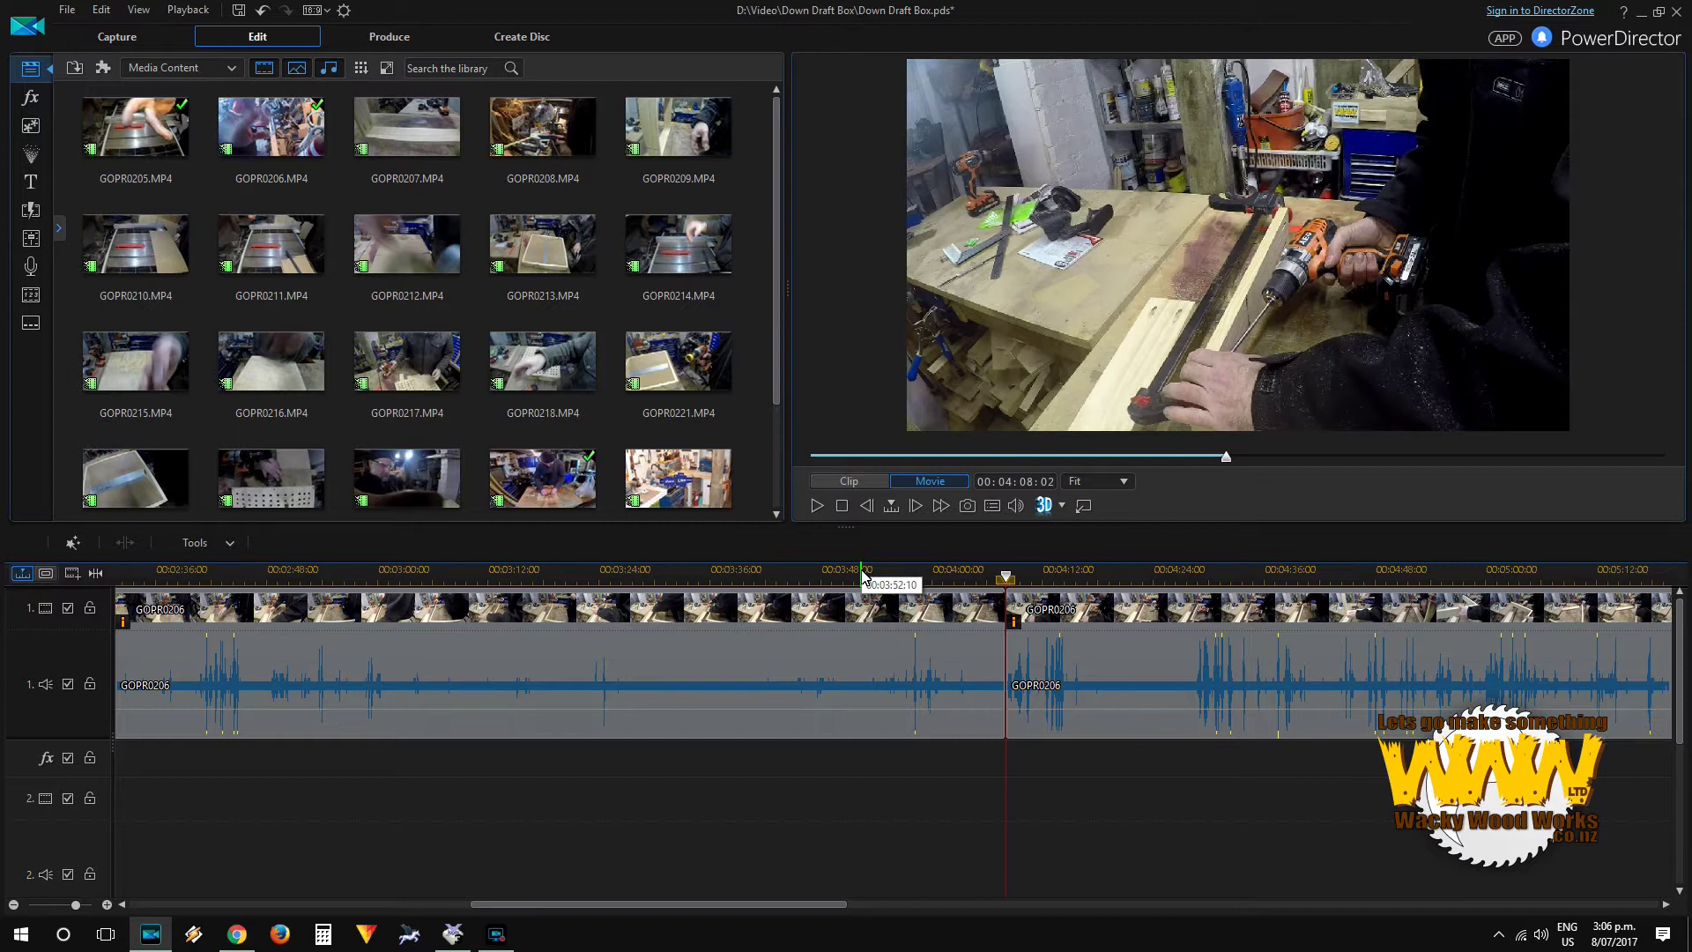
key(space)
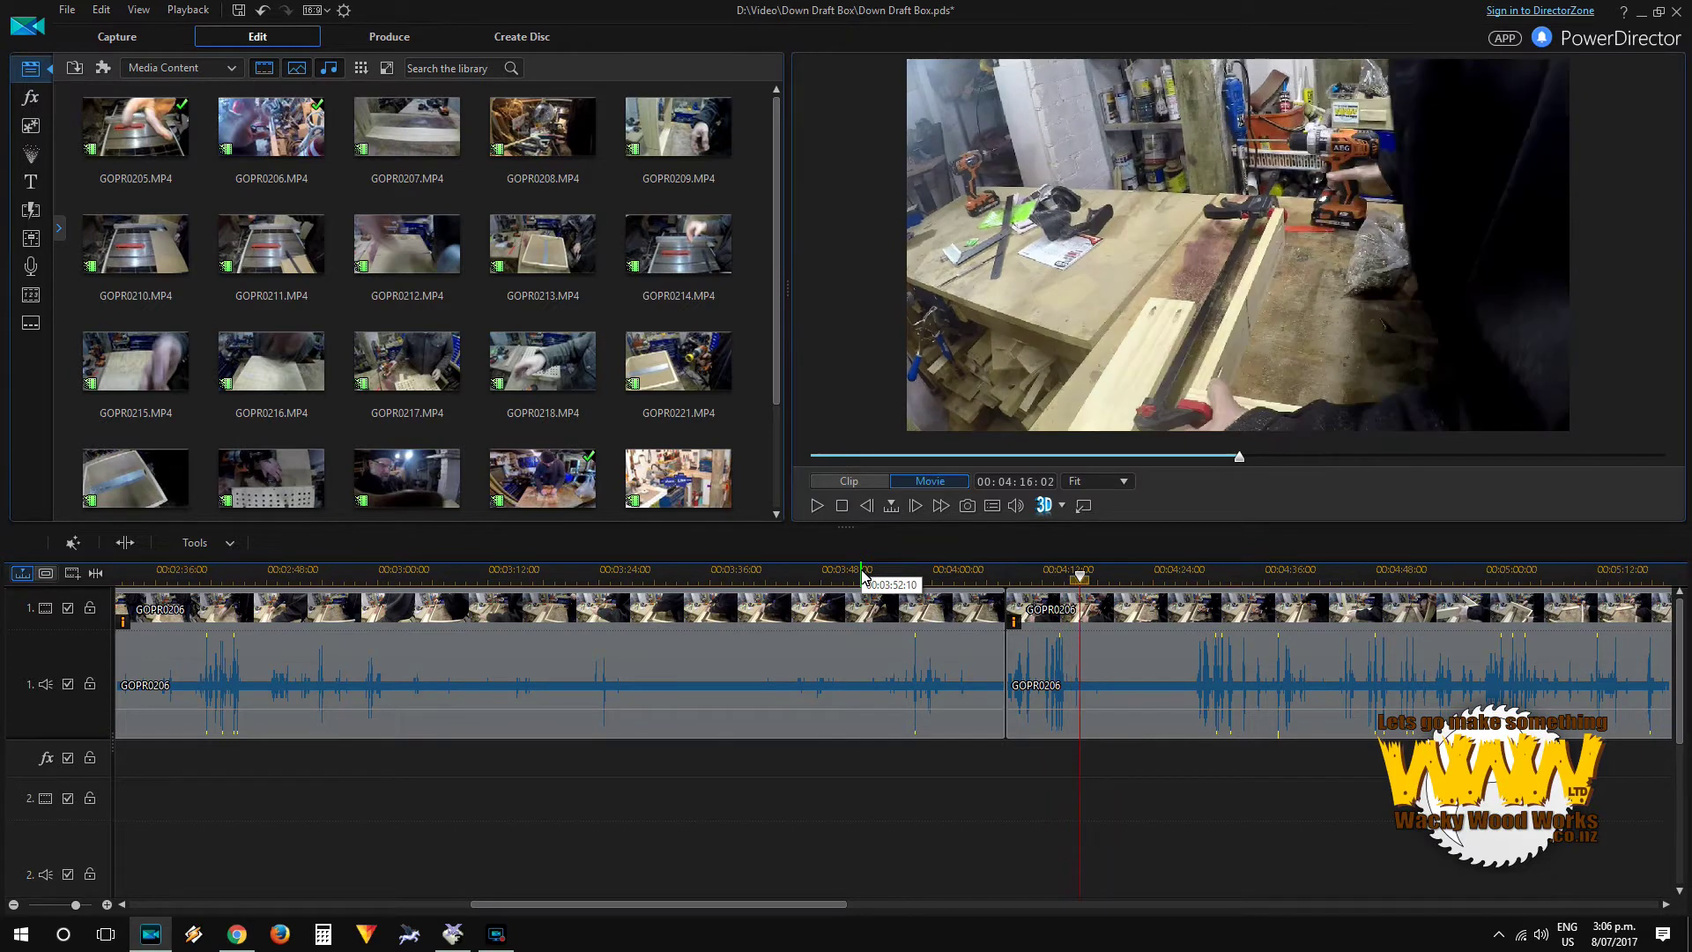
key(ctrl+t)
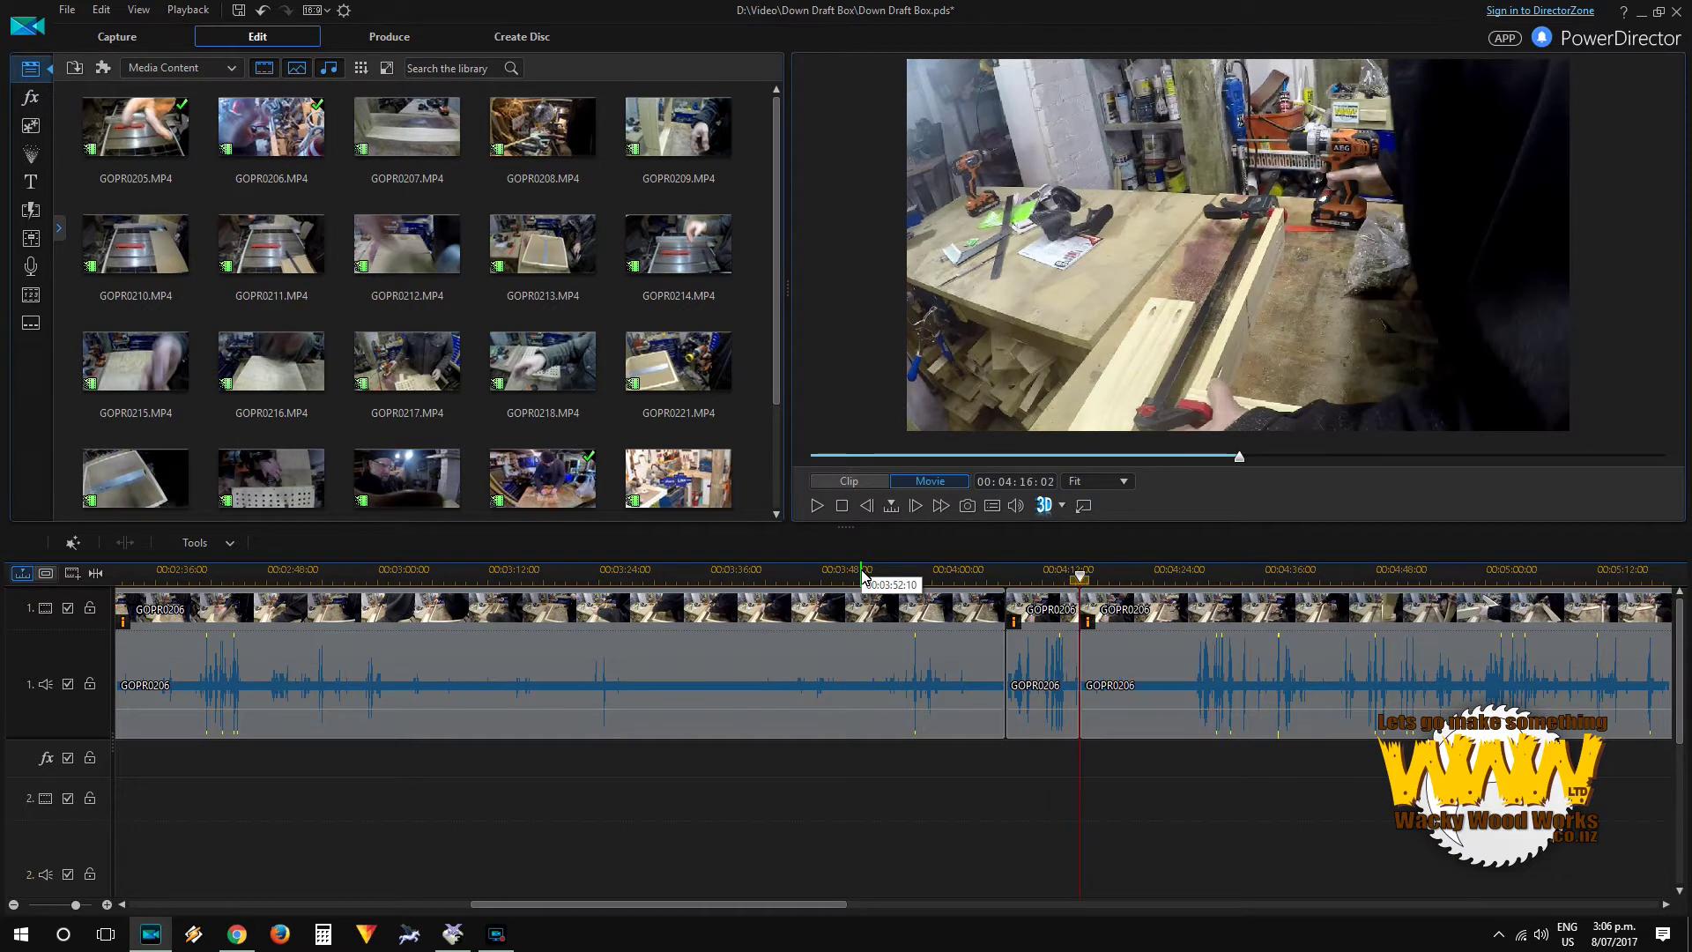
Step: Delete the long GOPR0206 section before the isolated drilling shot and lower that shot's audio gain to about -12.4 dB
click(1074, 687)
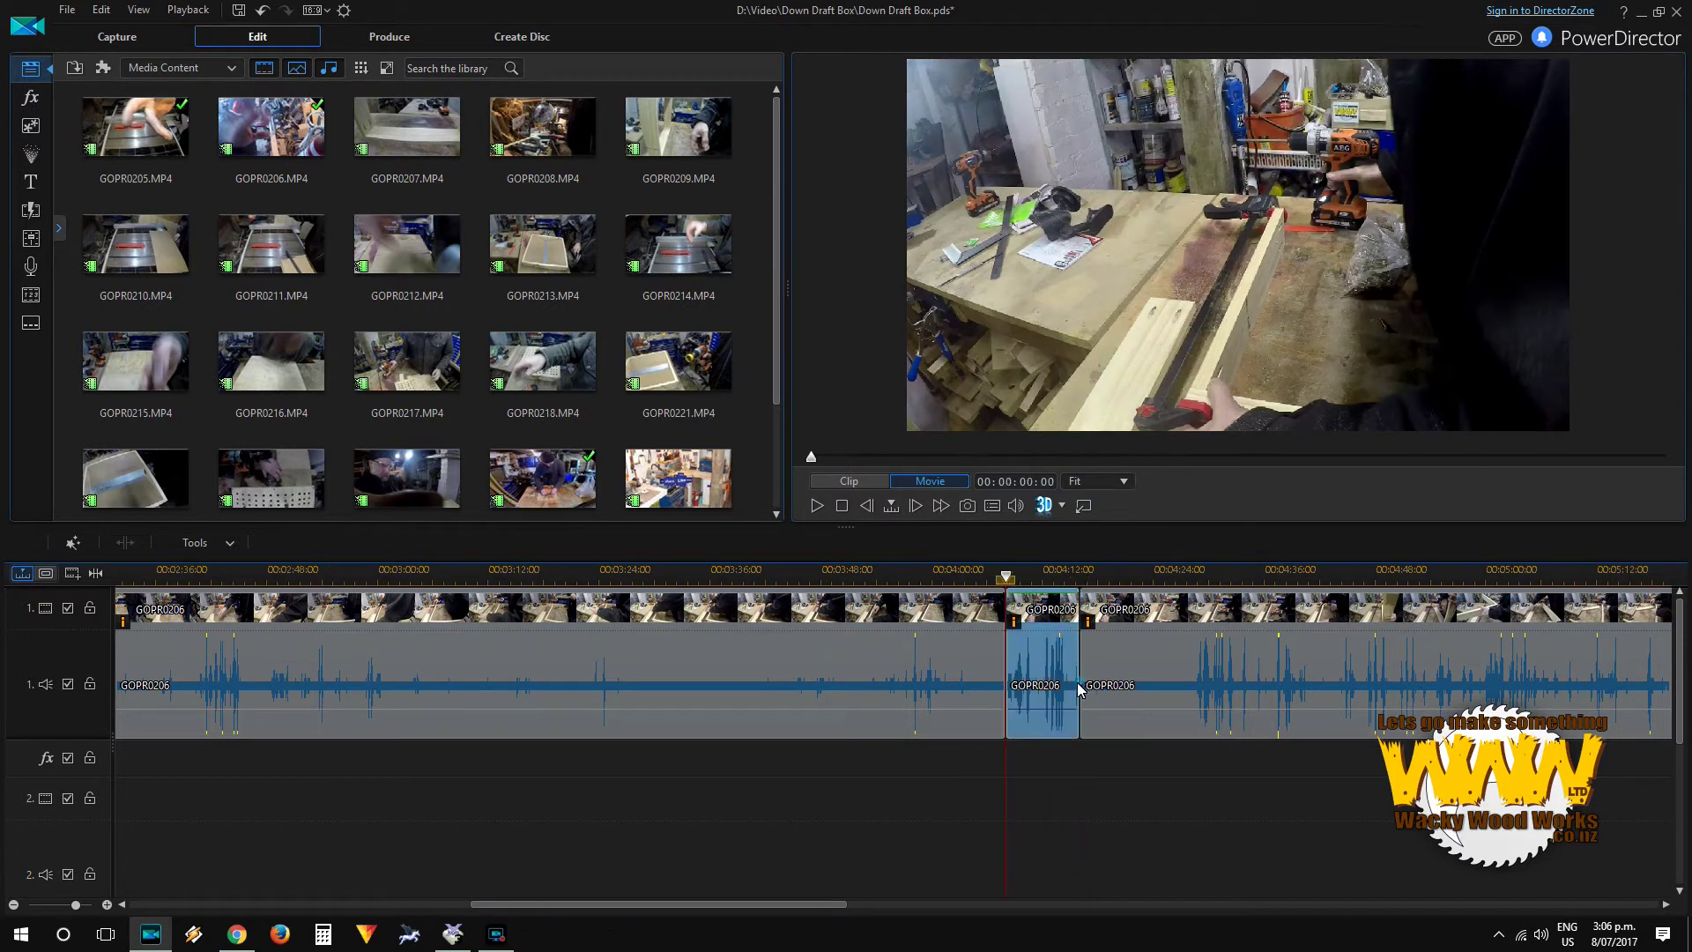
click(765, 675)
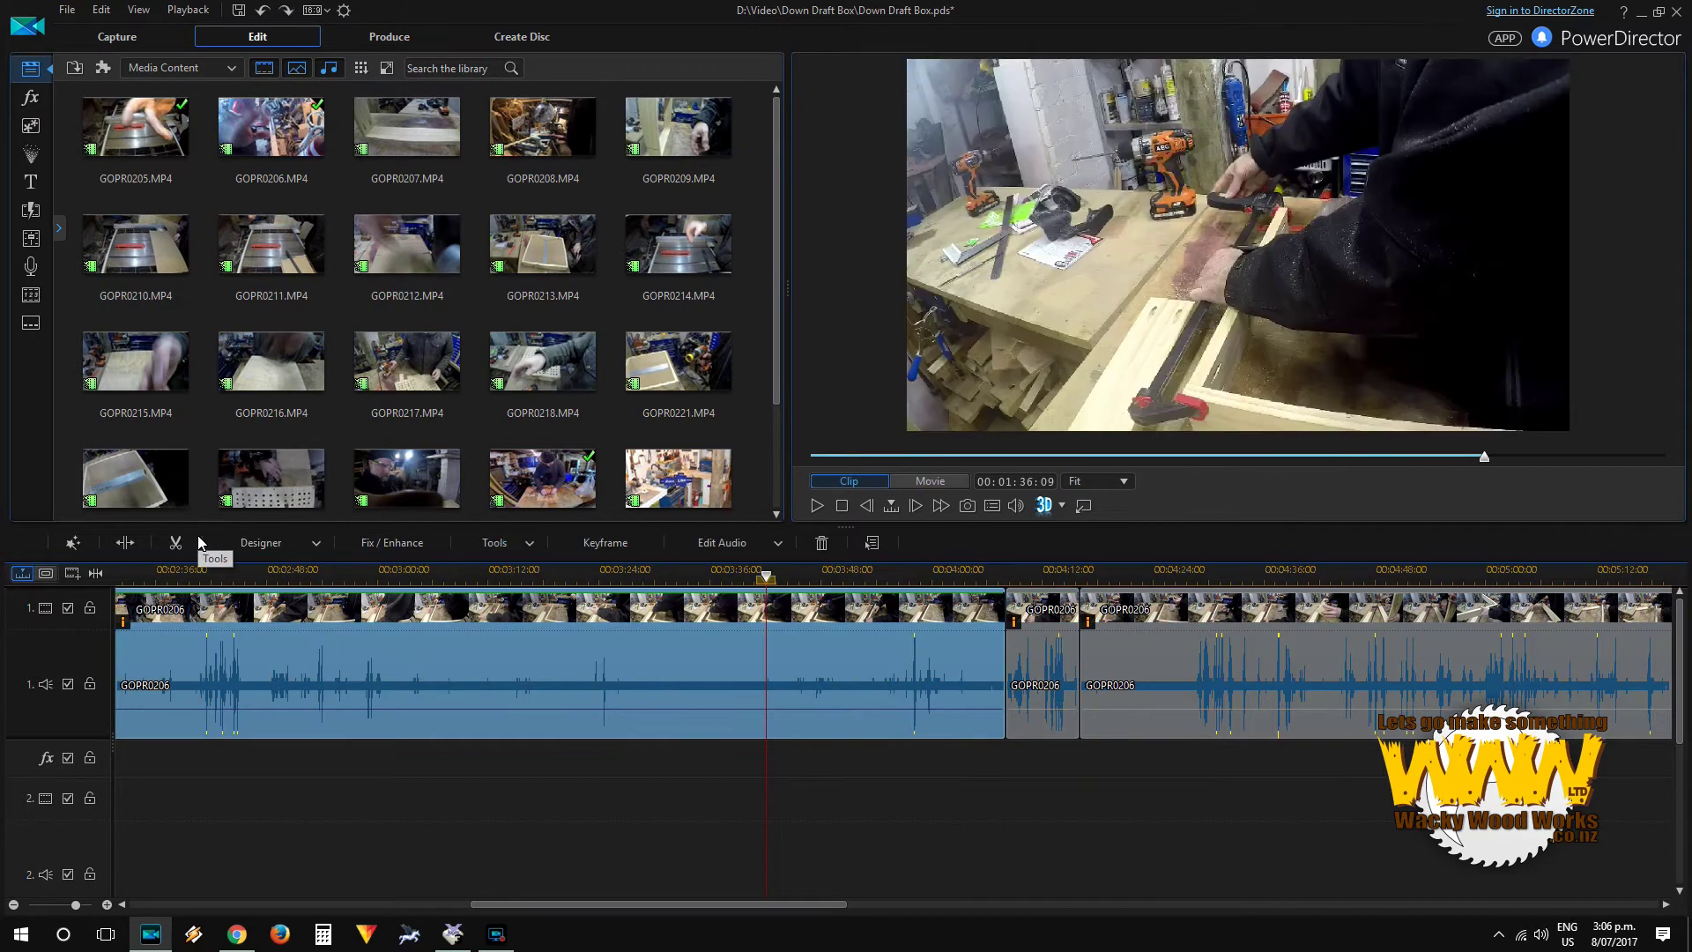
key(Delete)
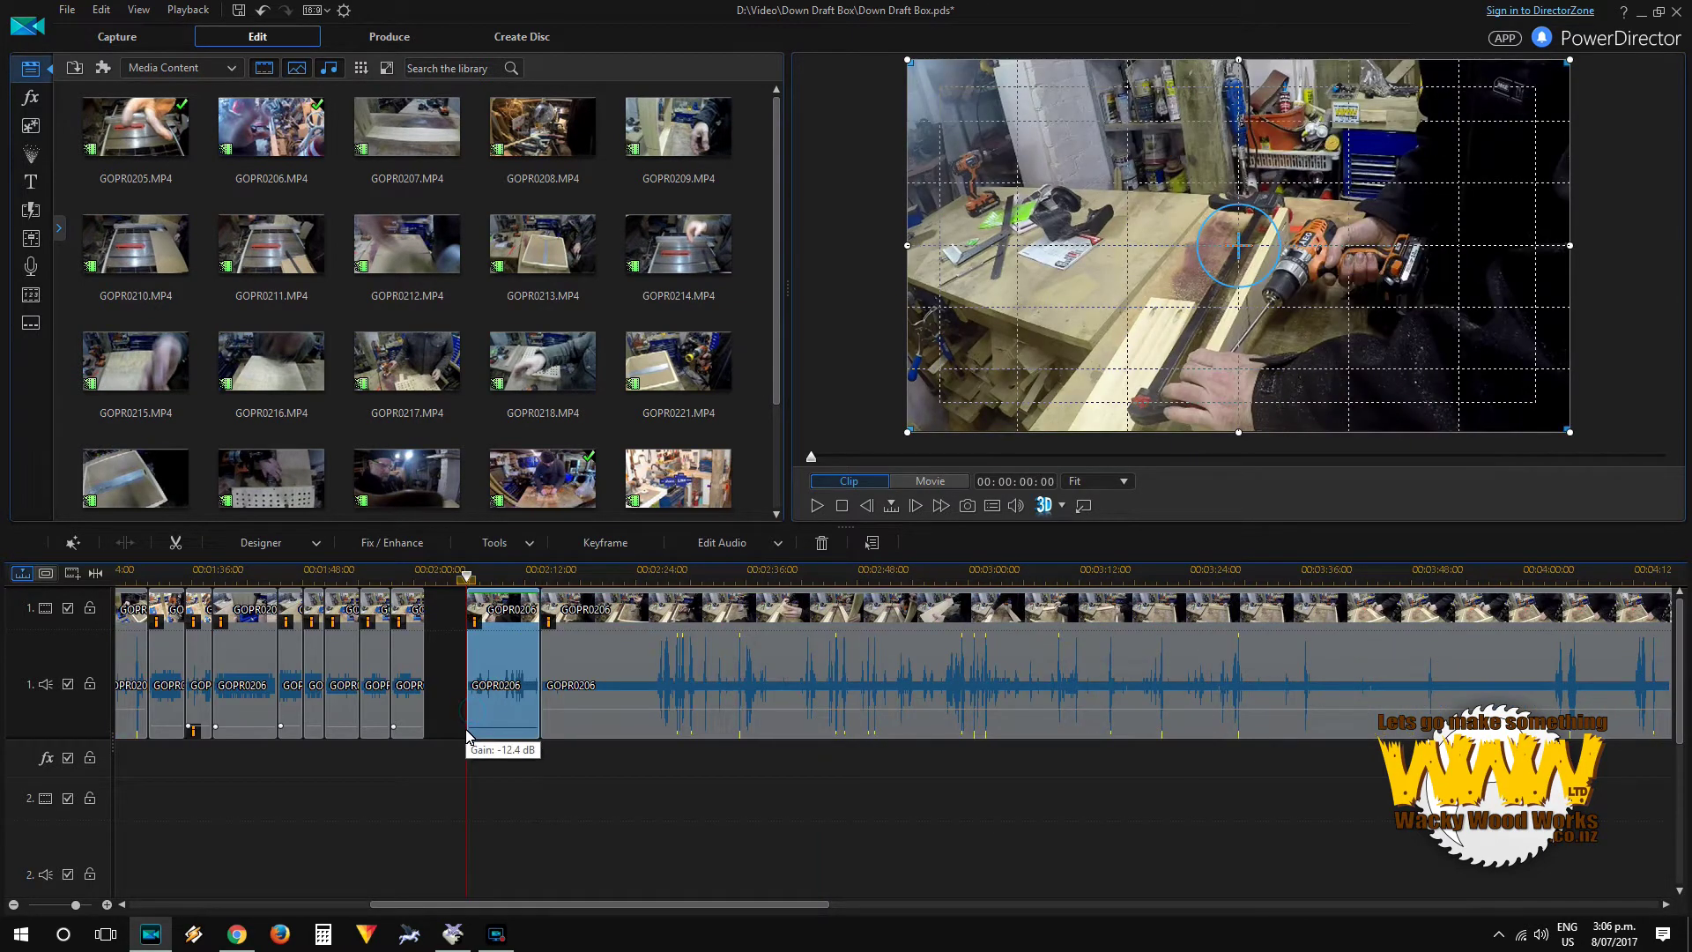
click(816, 506)
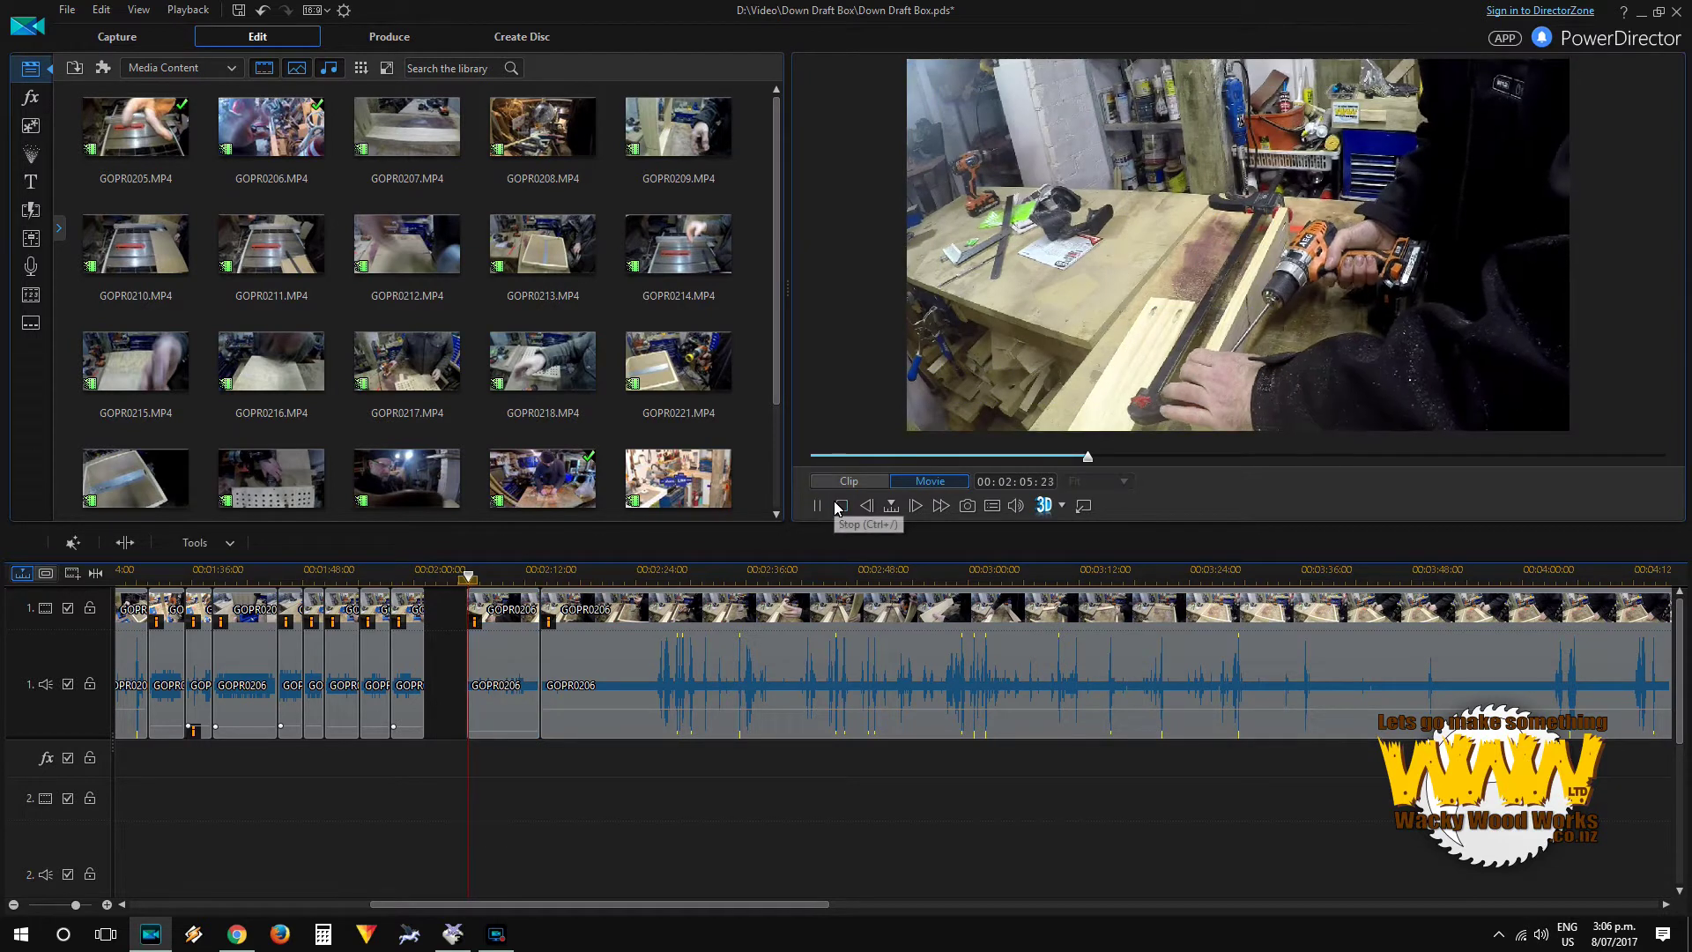
click(502, 677)
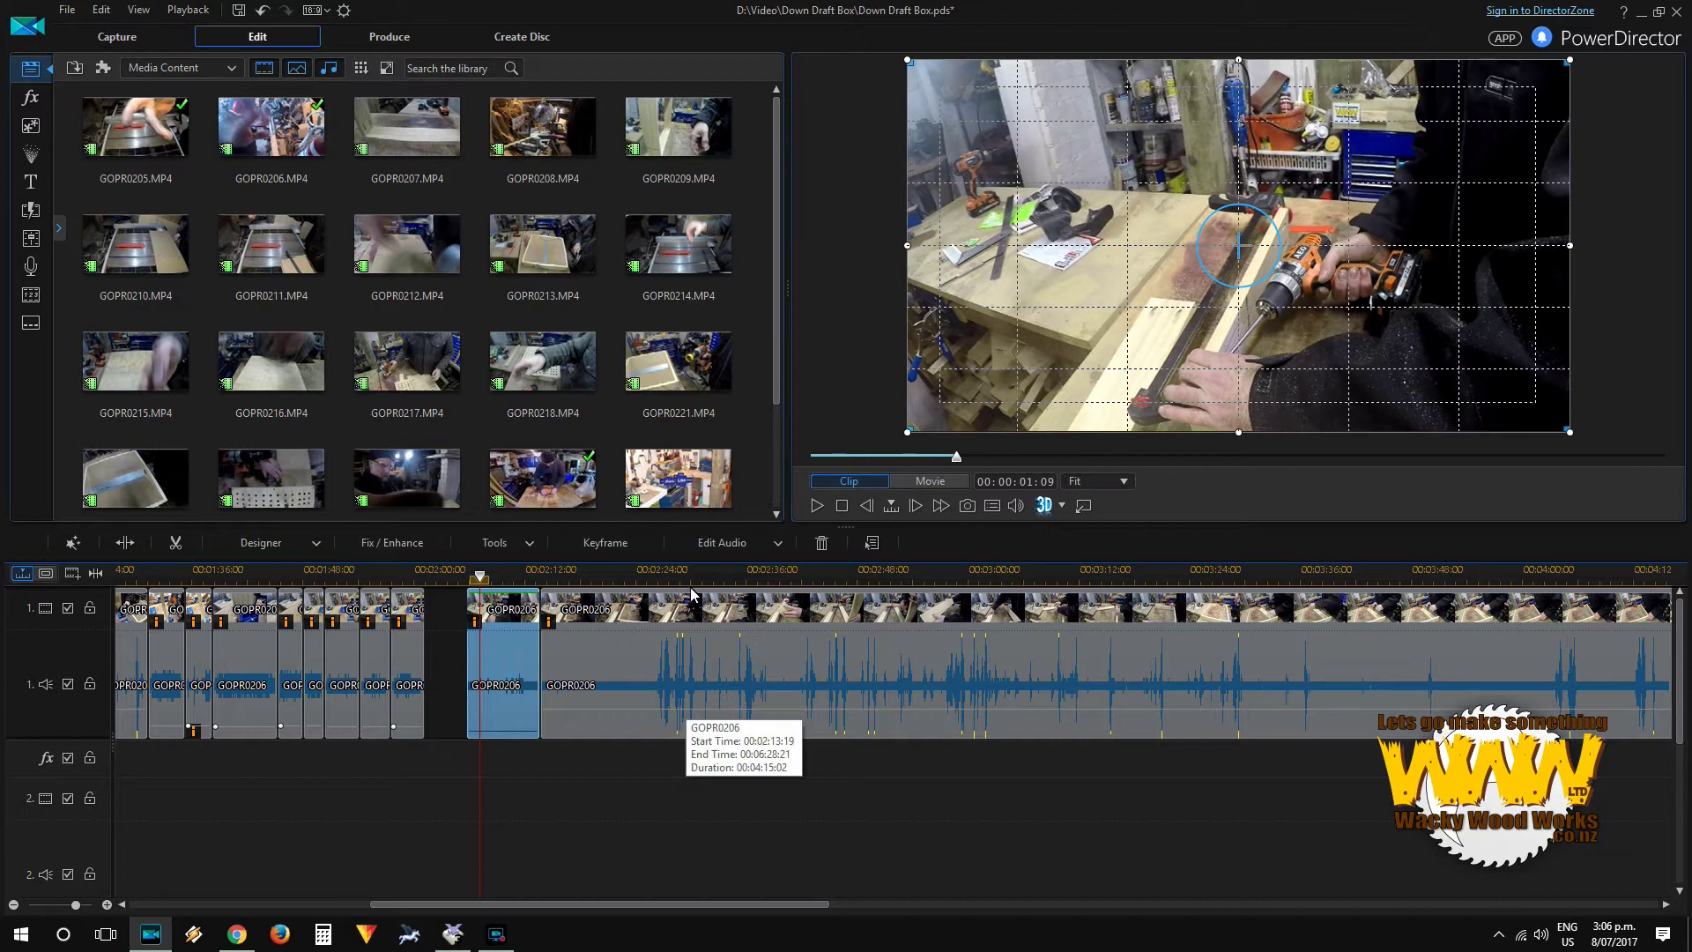
Step: Split the long GOPR0206 remainder at clip time 00:00:11:24, just before its first loud drilling sound
click(646, 573)
click(671, 642)
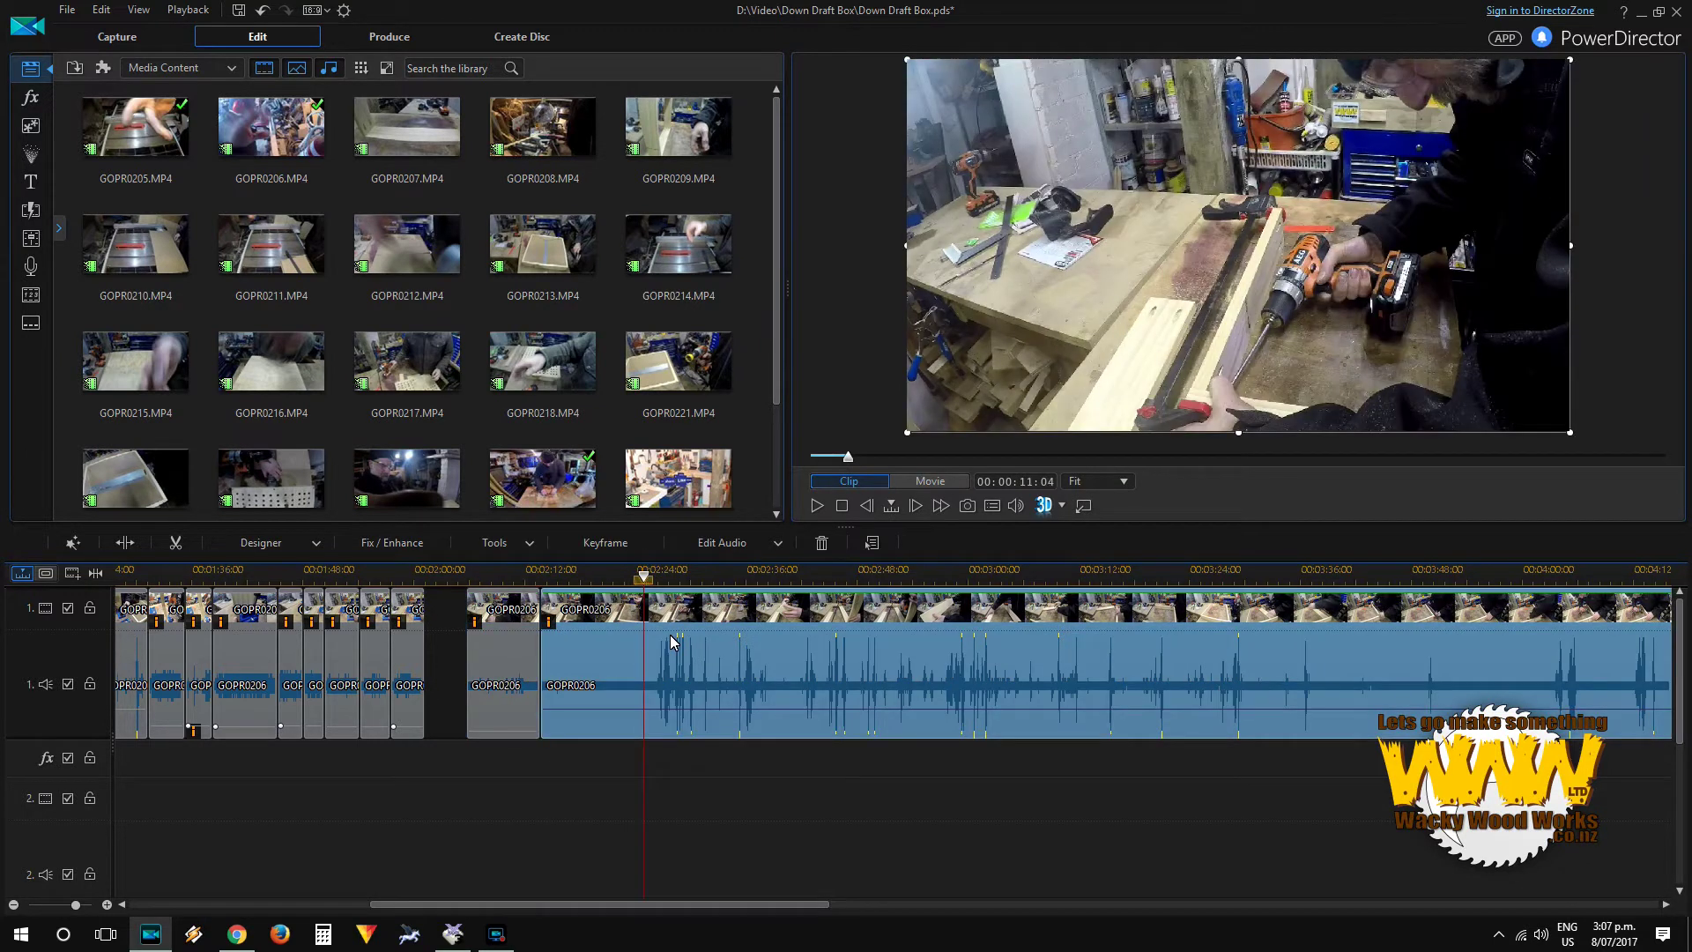
key(period)
key(period)
key(period)
key(period)
key(period)
key(period)
key(period)
key(period)
key(period)
key(period)
key(period)
key(period)
key(period)
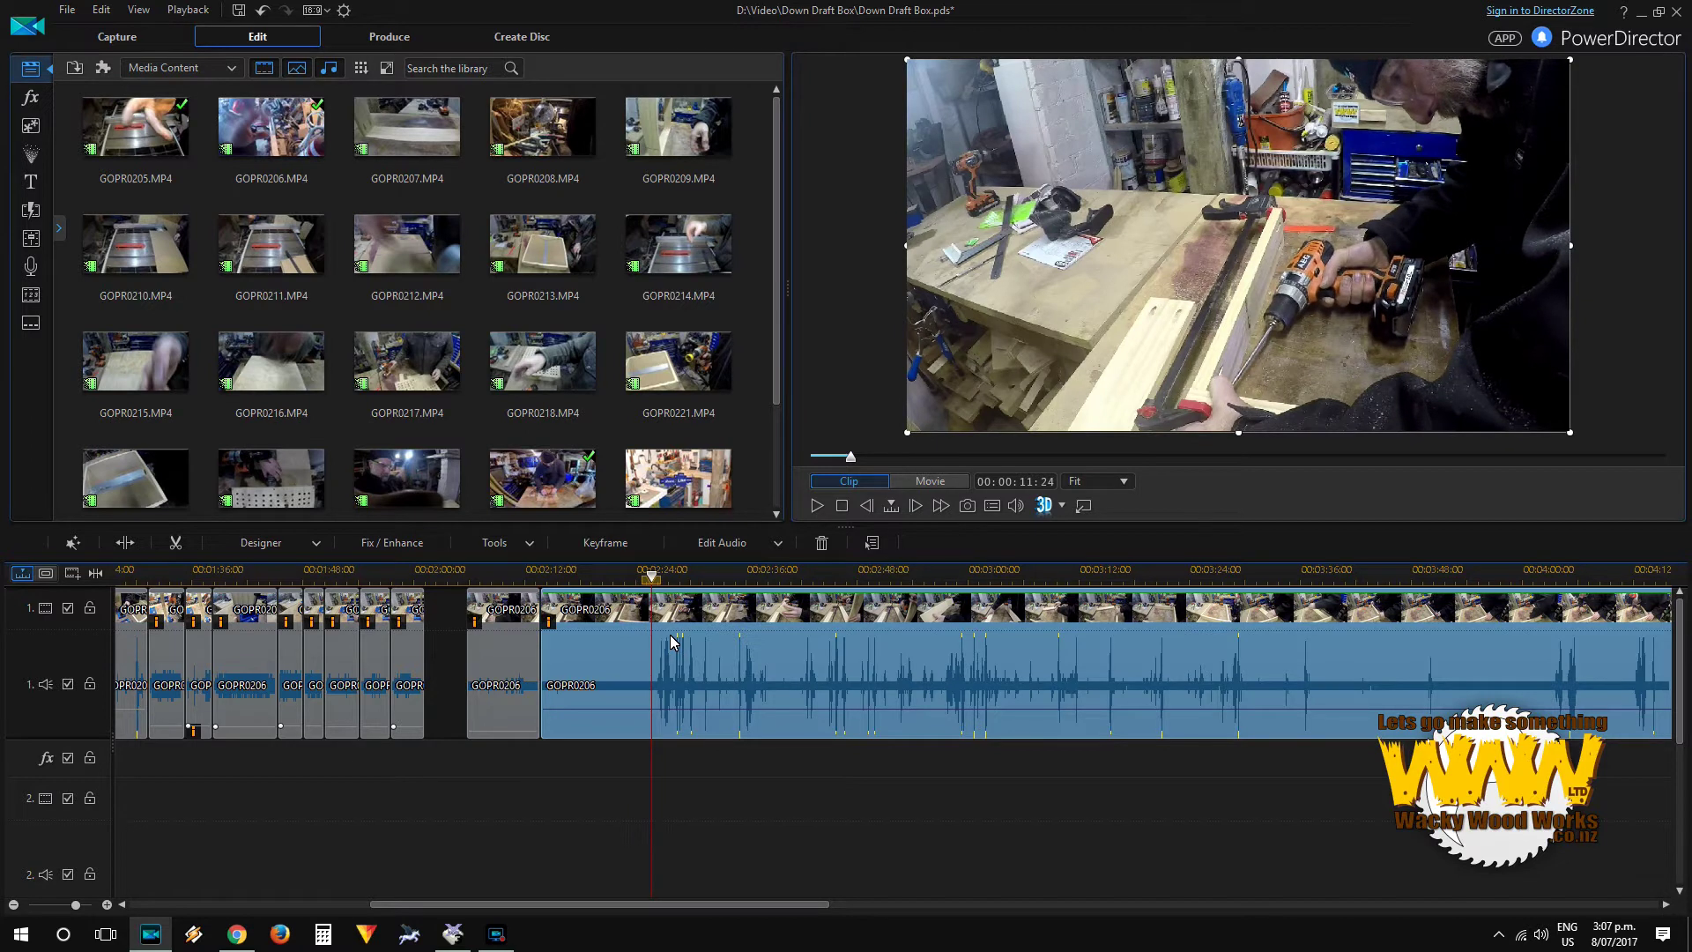
key(ctrl+t)
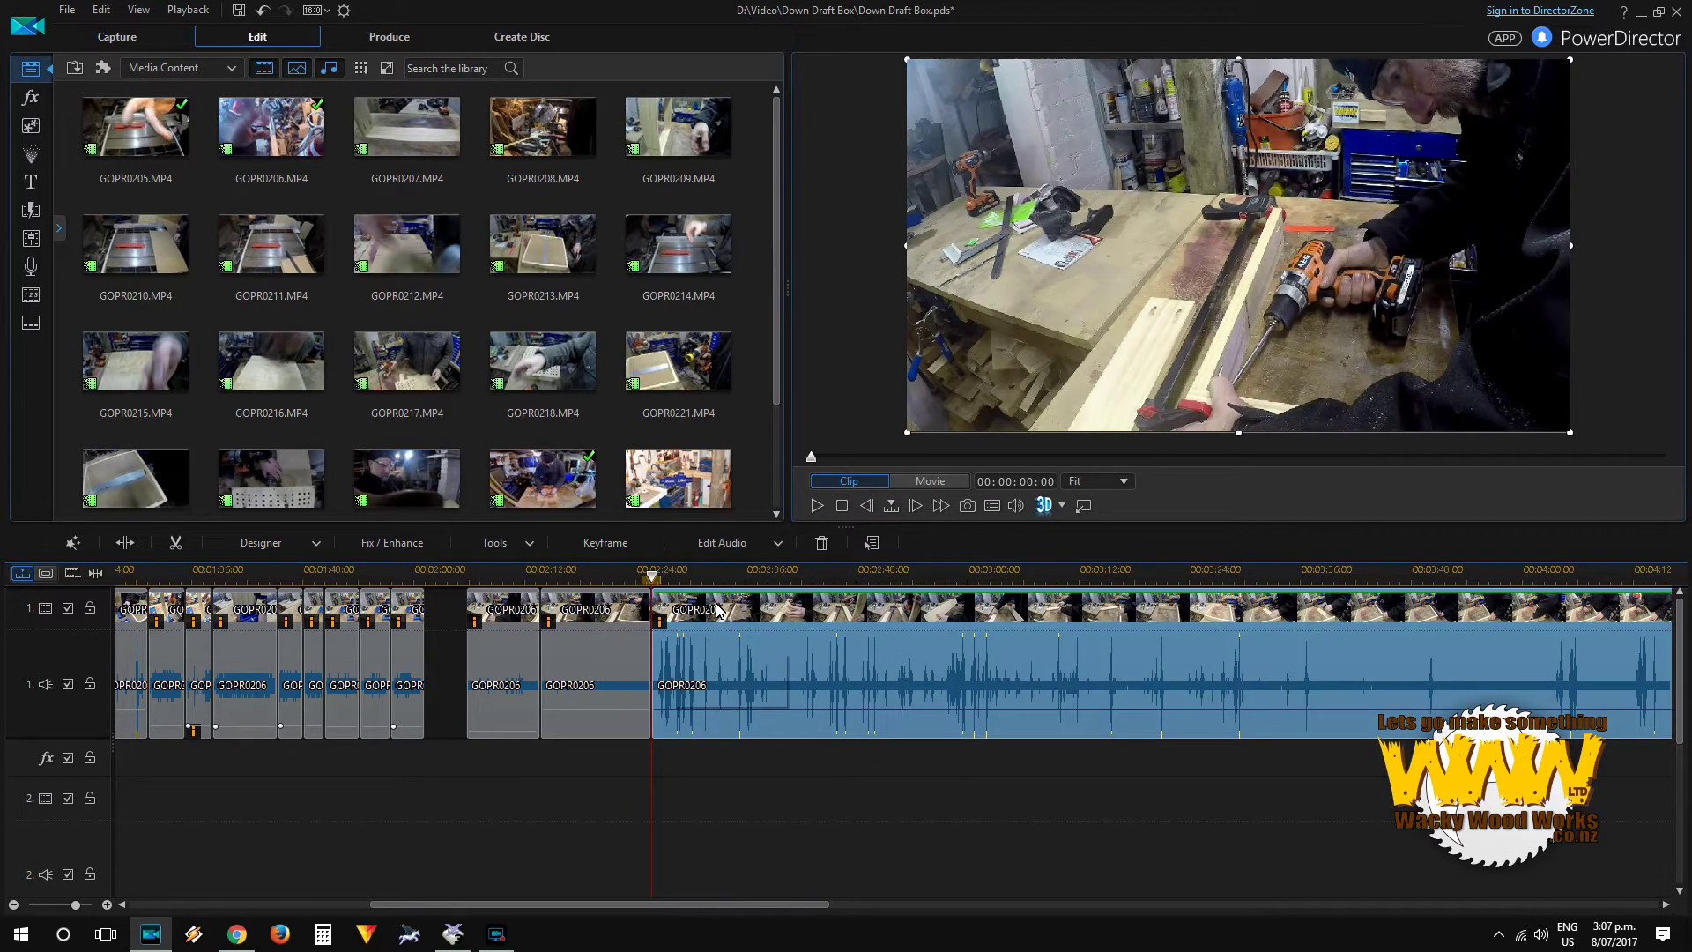
Step: Split the clip at 00:02:30:21 after the second drilling shot and delete the unused section in front of that shot
key(space)
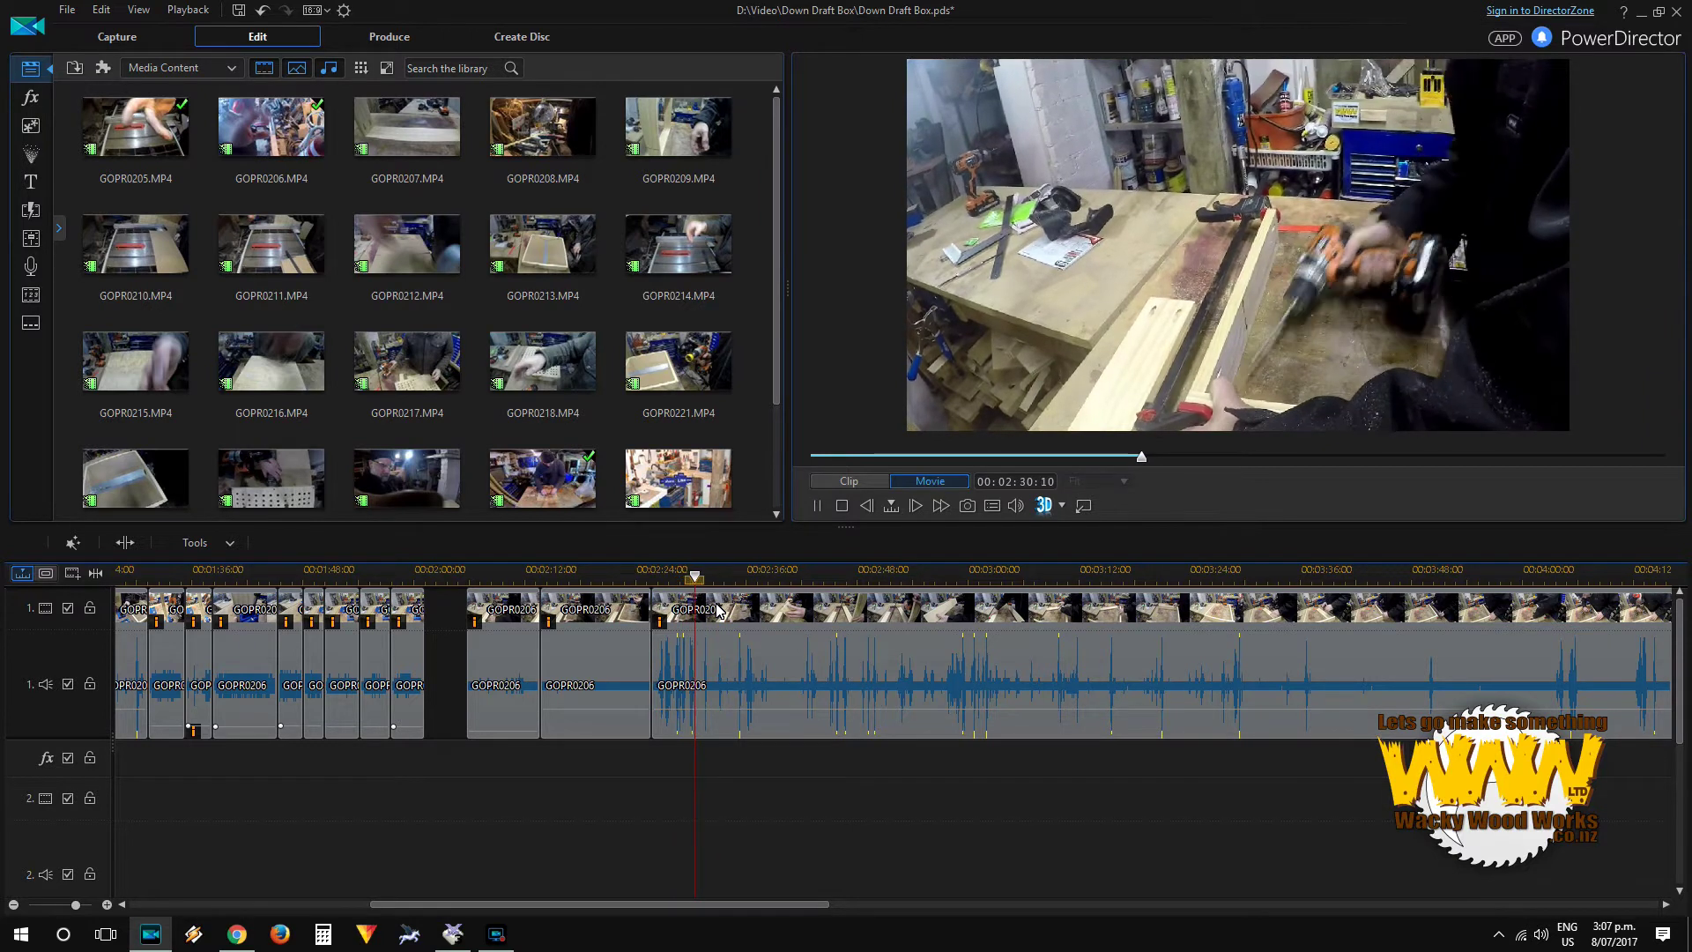
key(space)
key(ctrl+t)
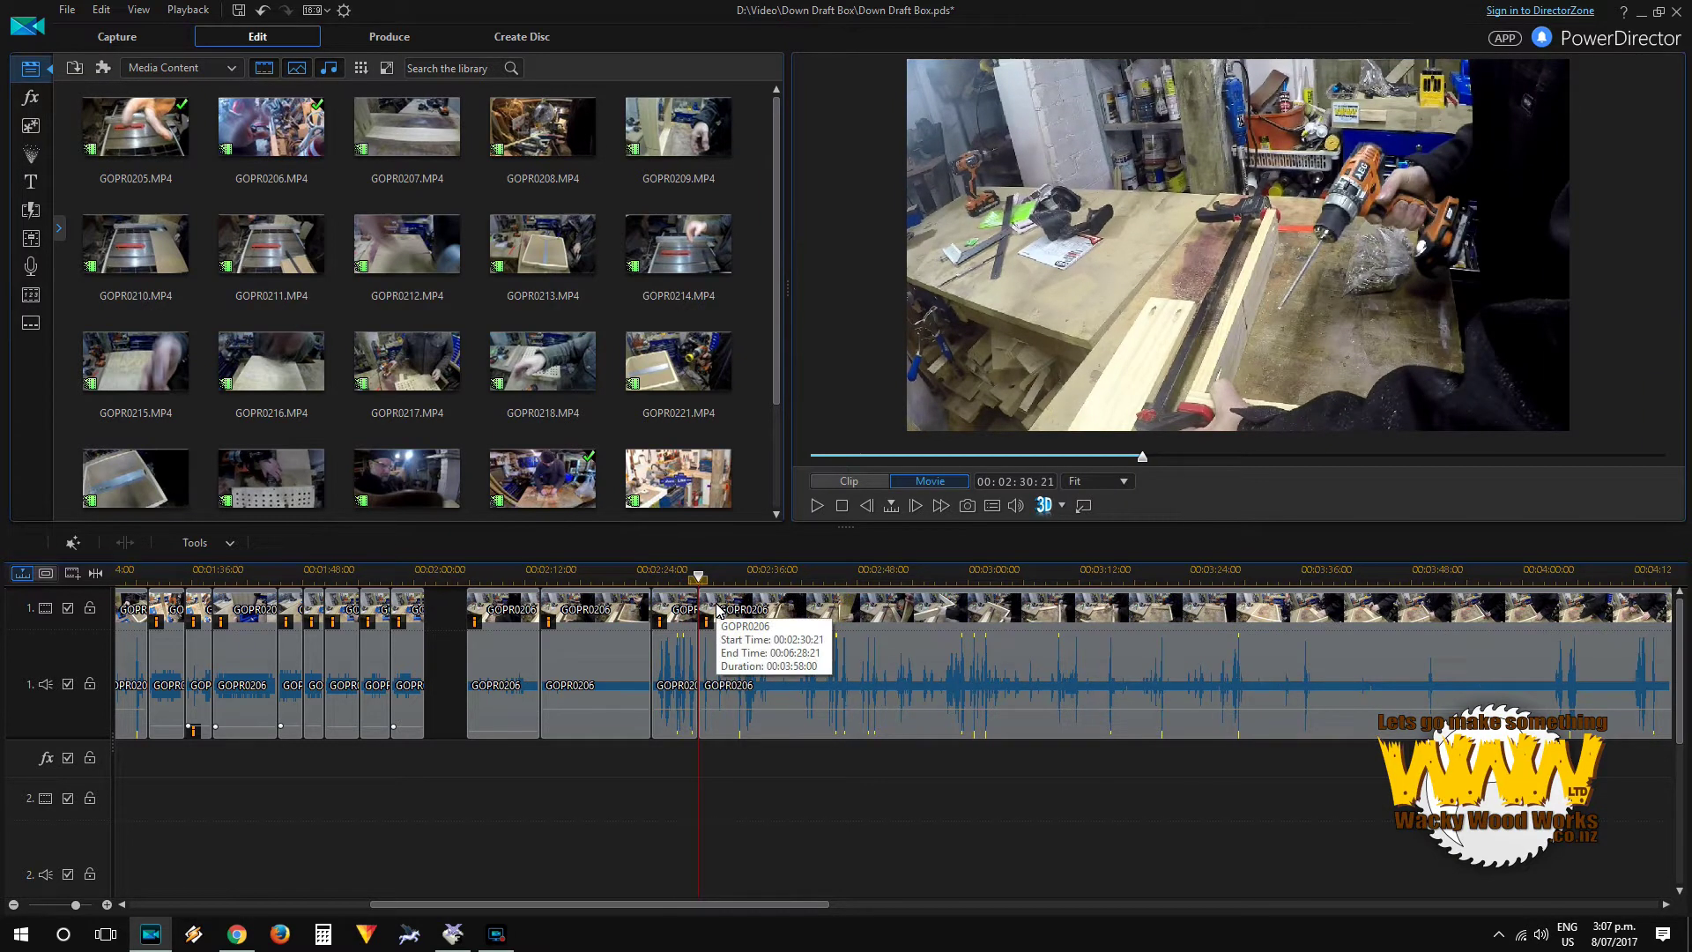
click(590, 689)
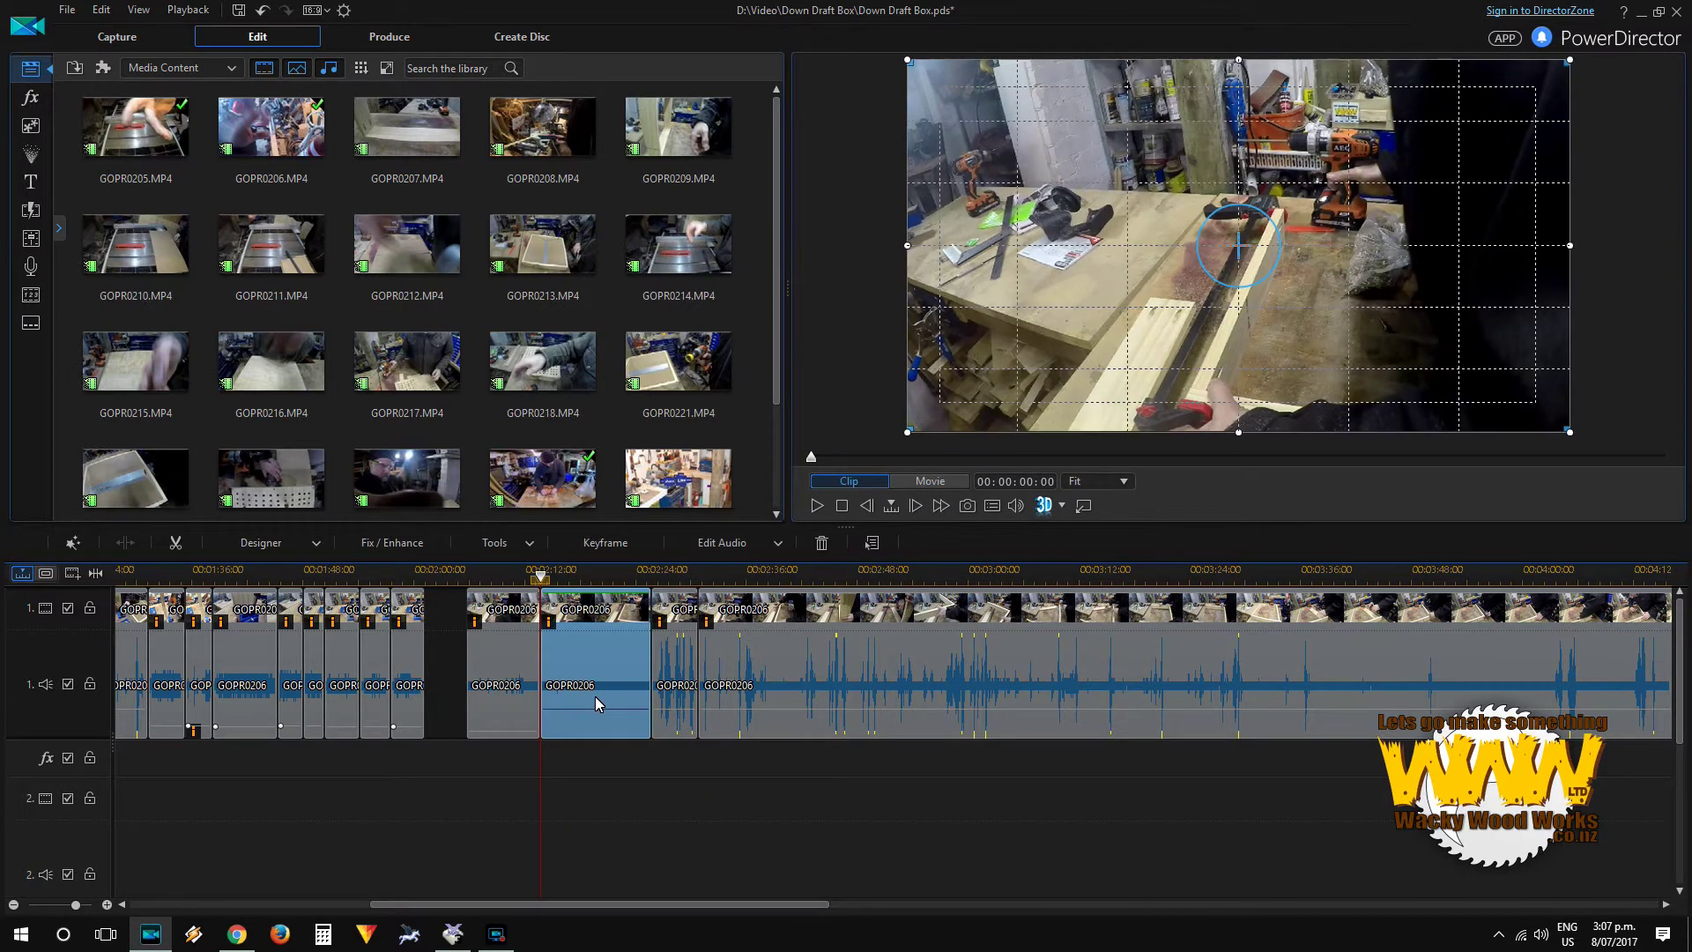
key(Delete)
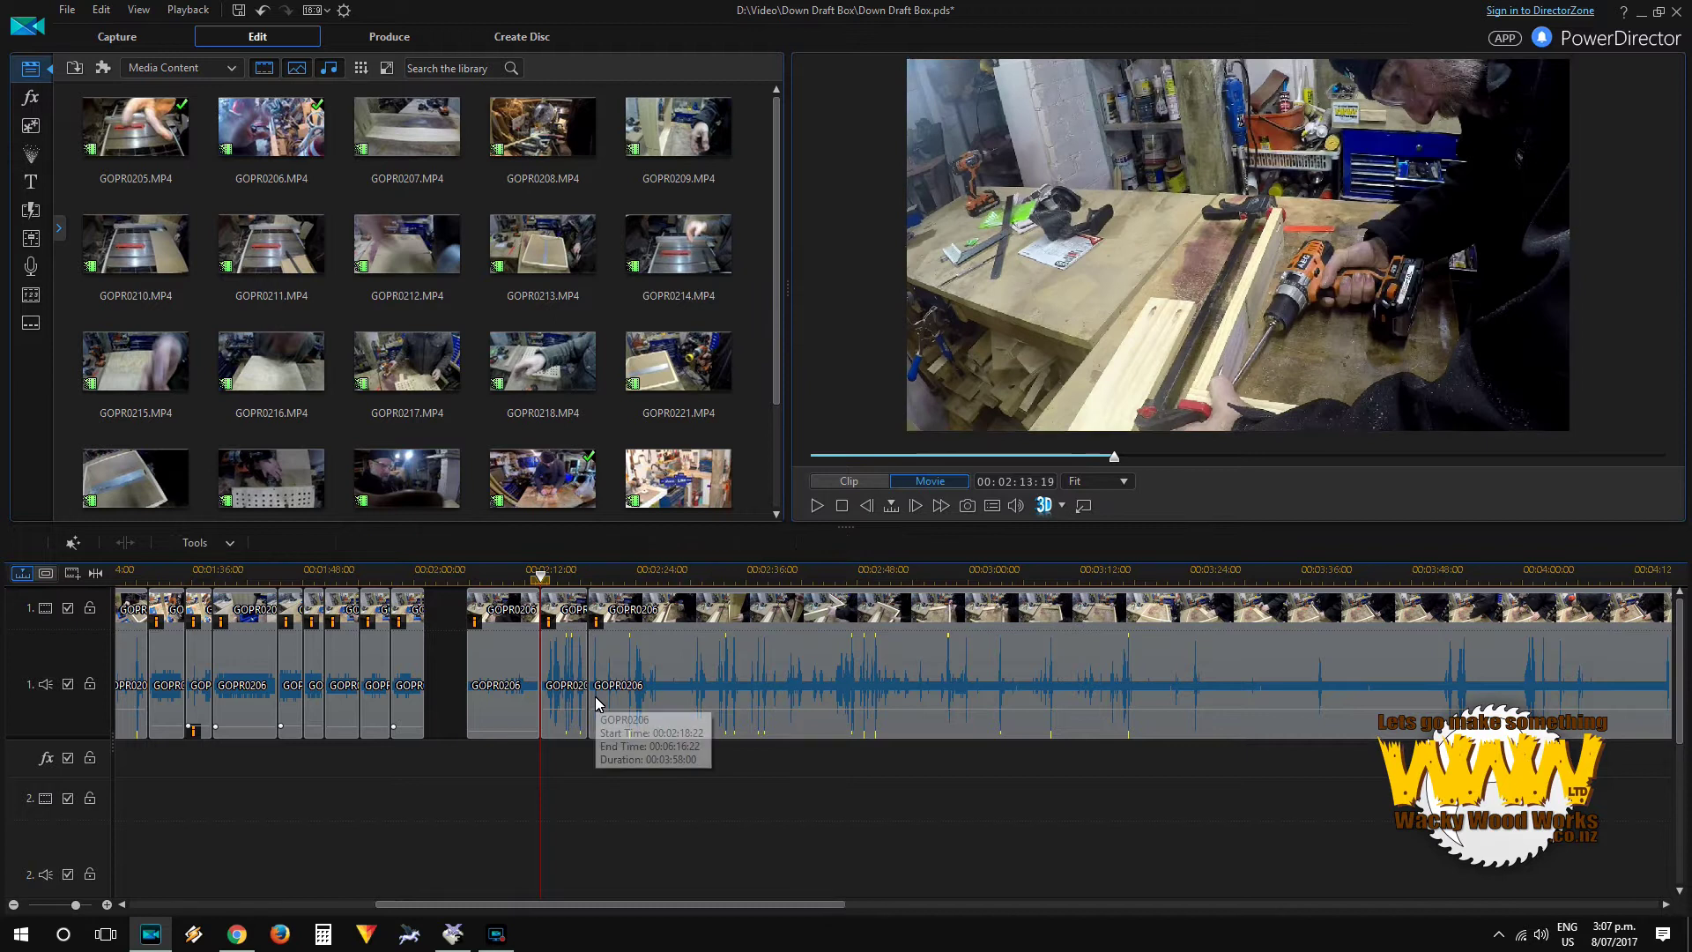
Step: Lower the second drilling shot's audio level and move both kept shots against the earlier clips to close the gap
click(548, 708)
drag(548, 708, 439, 698)
Step: Split the long remaining clip at clip time 00:01:31:20, then 00:00:03:21 further on, to isolate the next drilling shot
click(623, 579)
click(650, 699)
drag(637, 579, 1436, 578)
click(1235, 650)
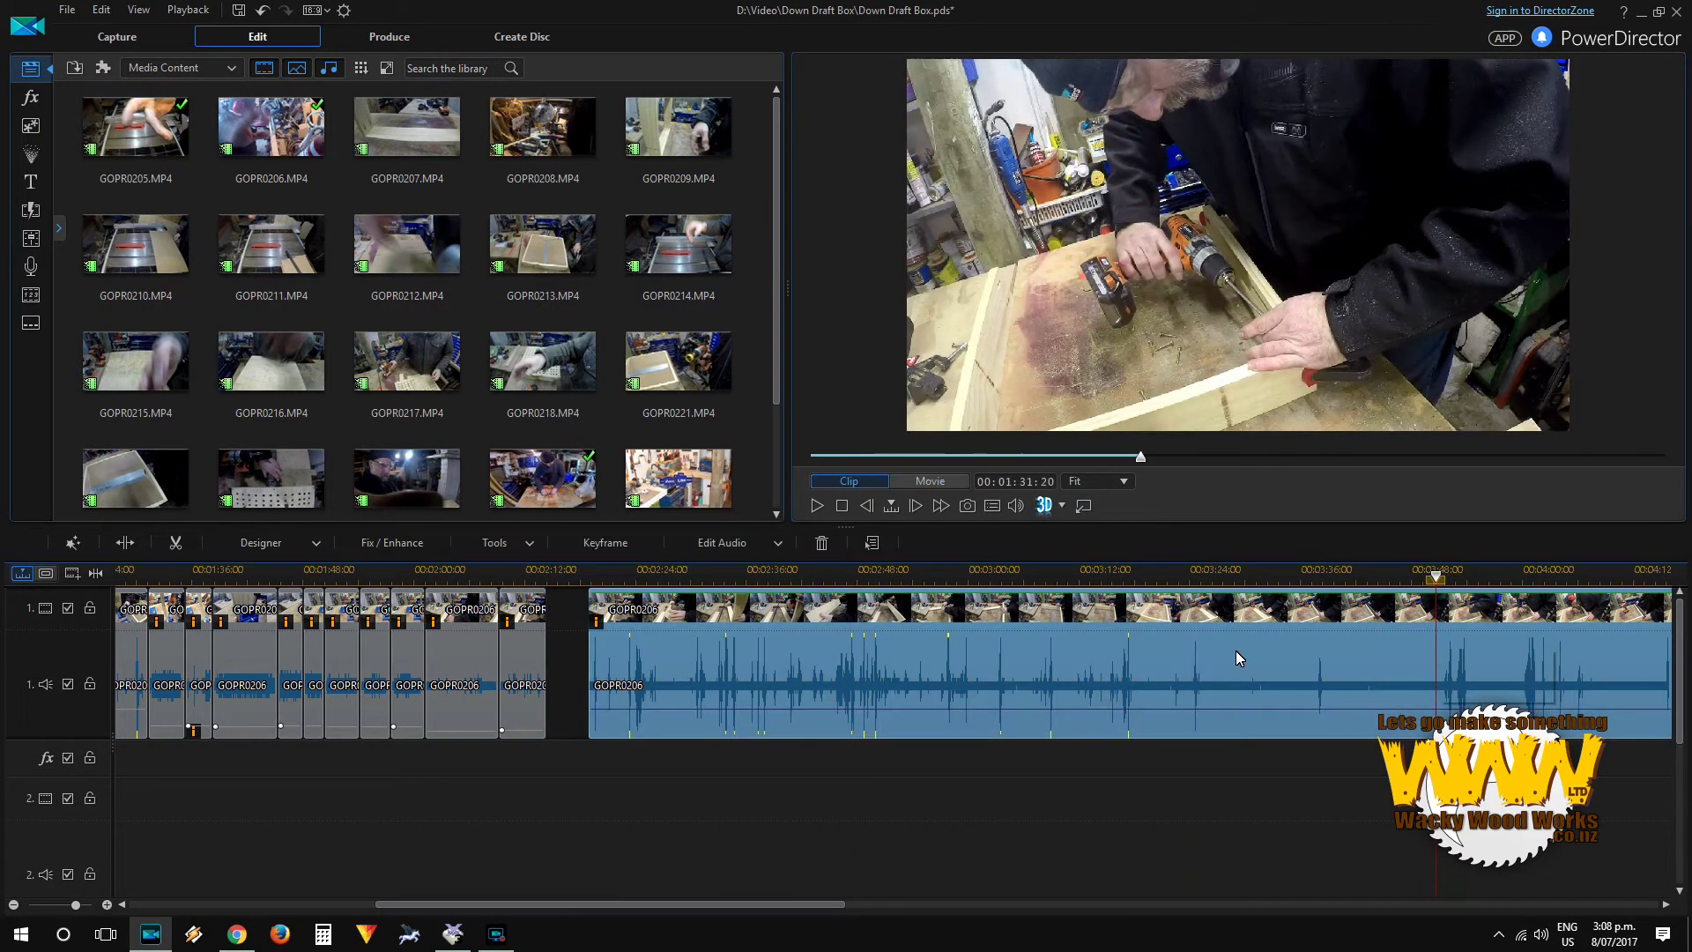
key(ctrl+t)
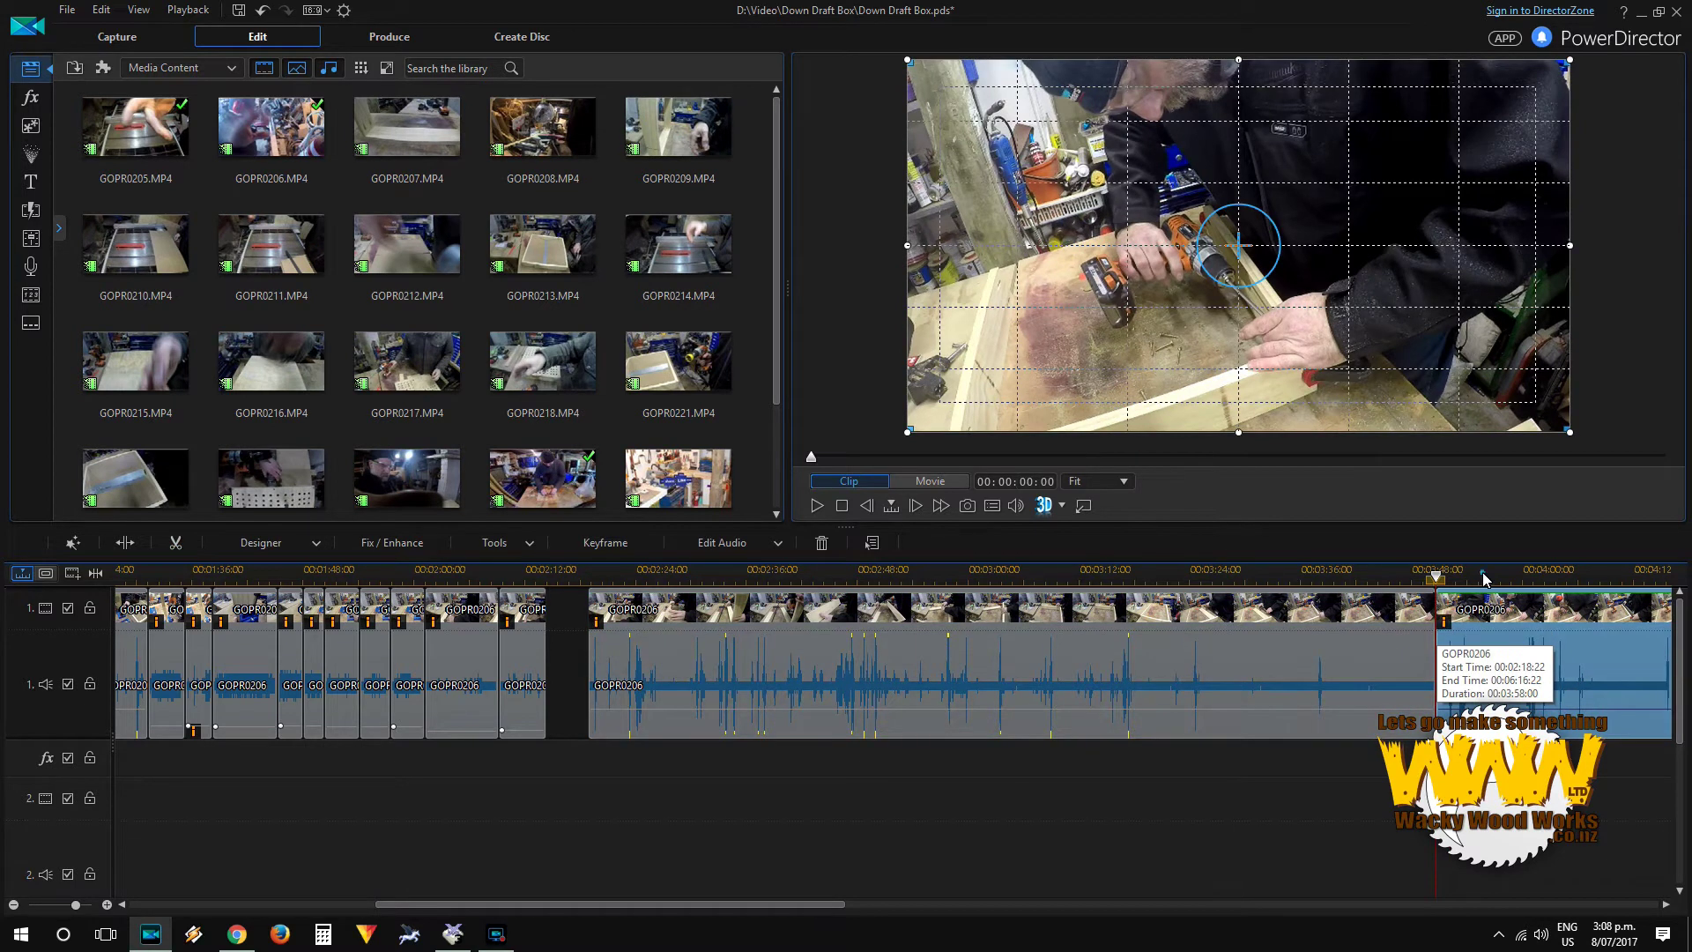
click(1485, 578)
drag(1483, 579, 1471, 578)
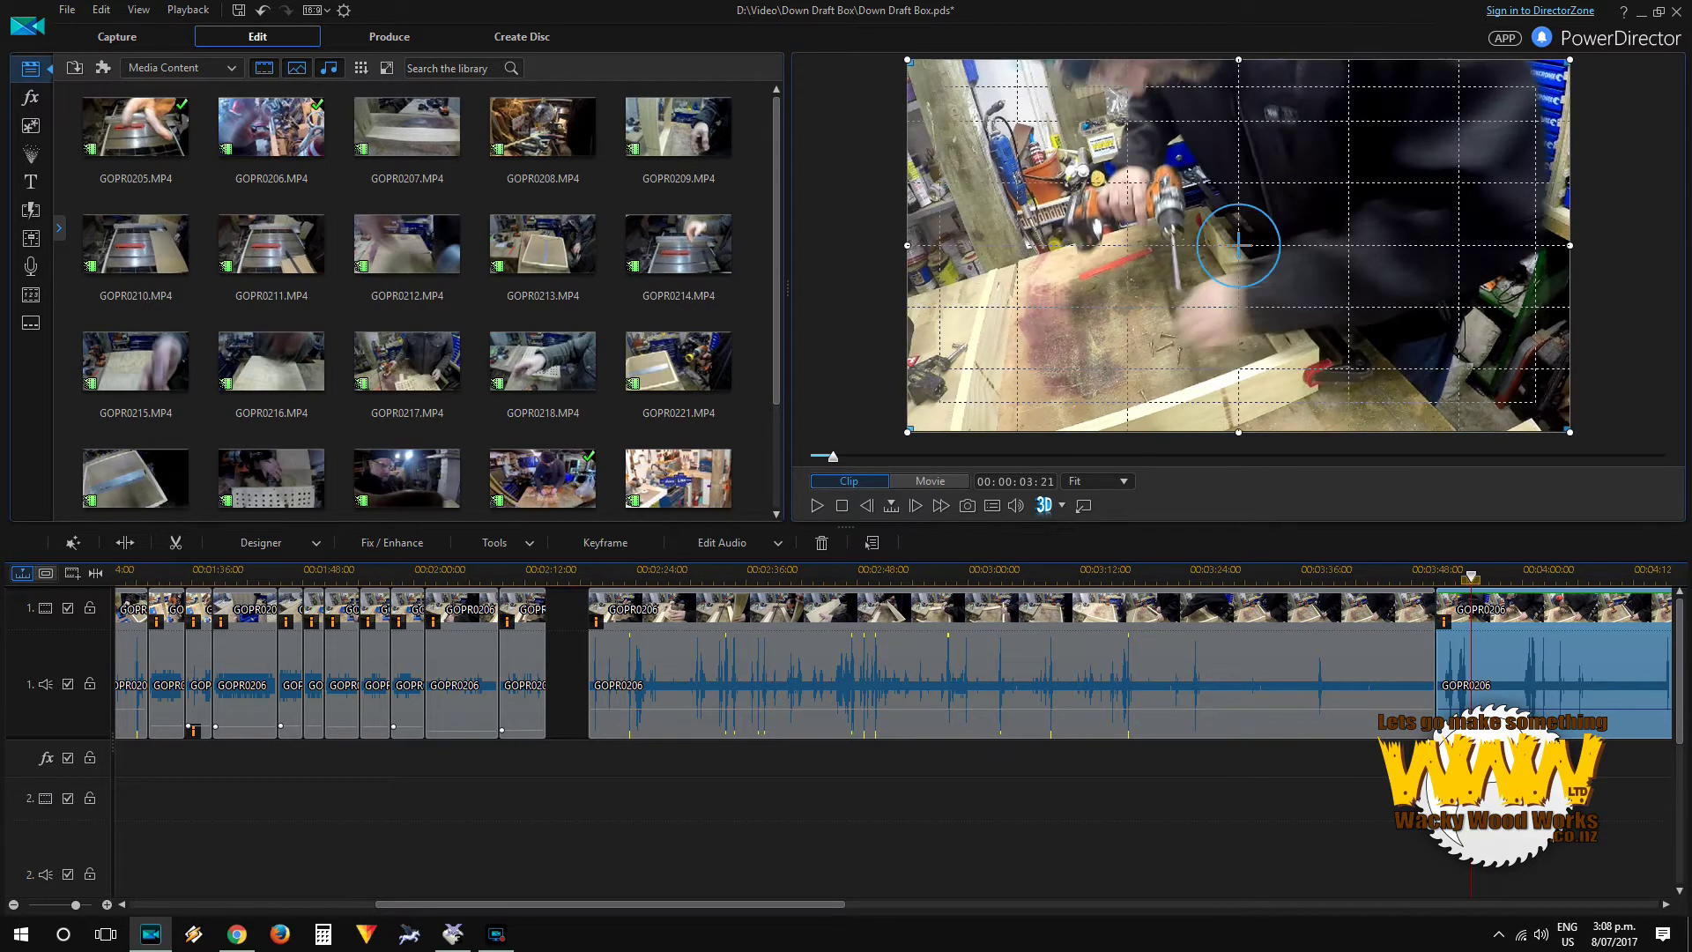
key(ctrl+t)
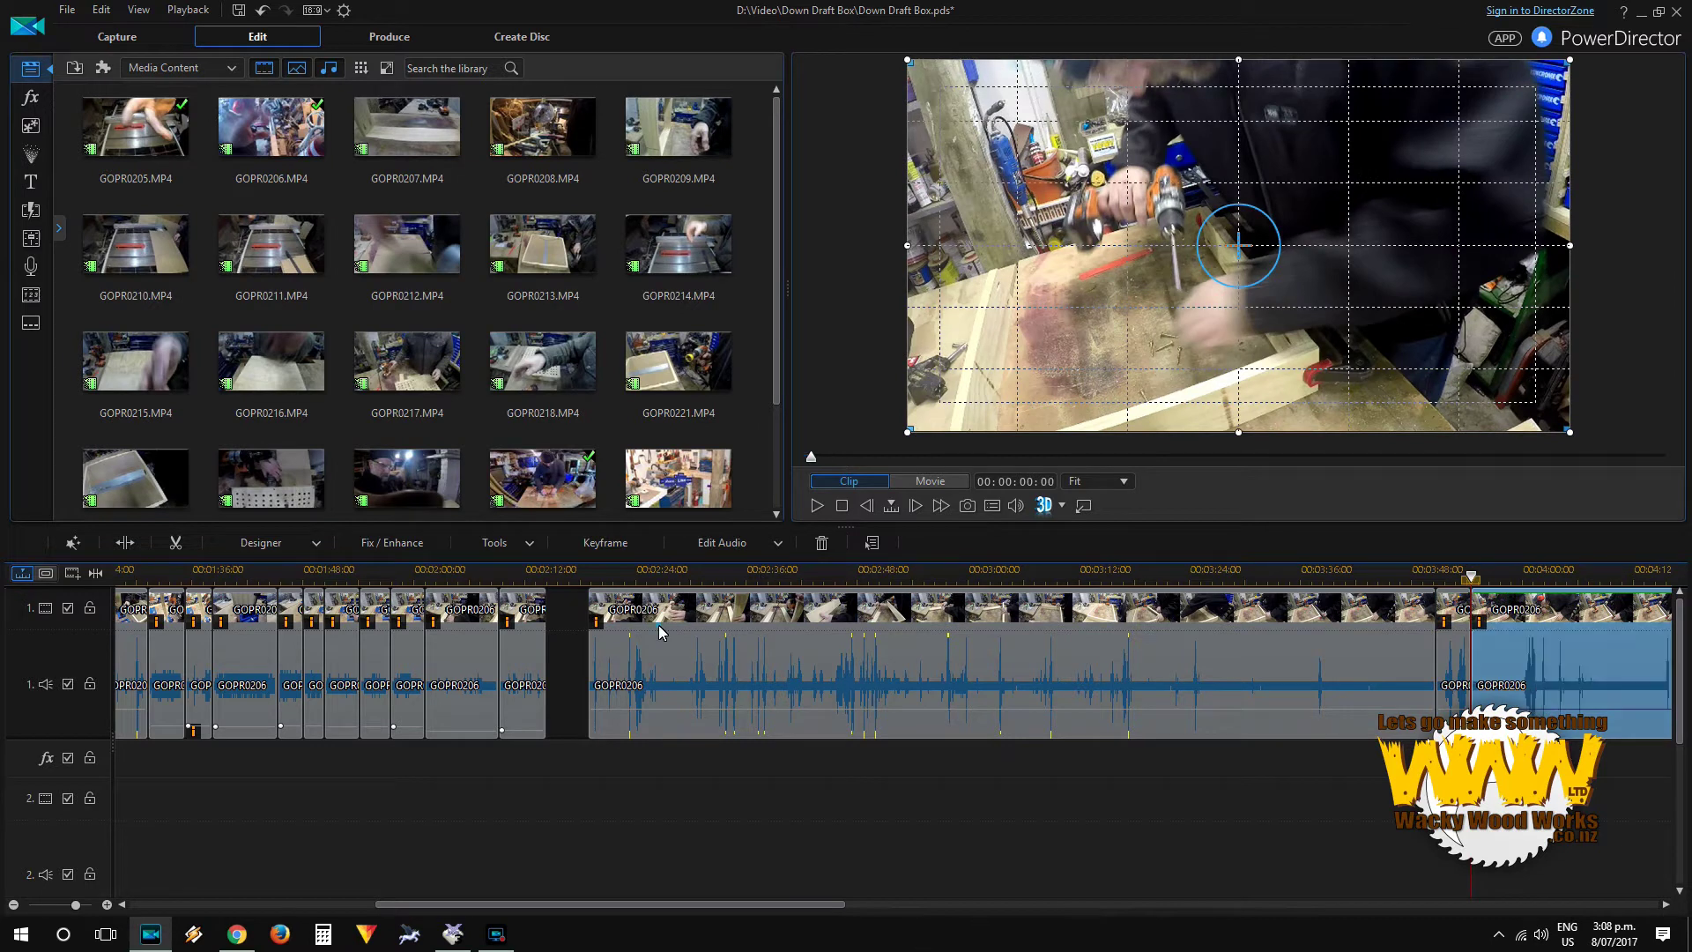
Step: Delete the long section before the newly isolated drilling shot and lower that shot's audio level
click(708, 667)
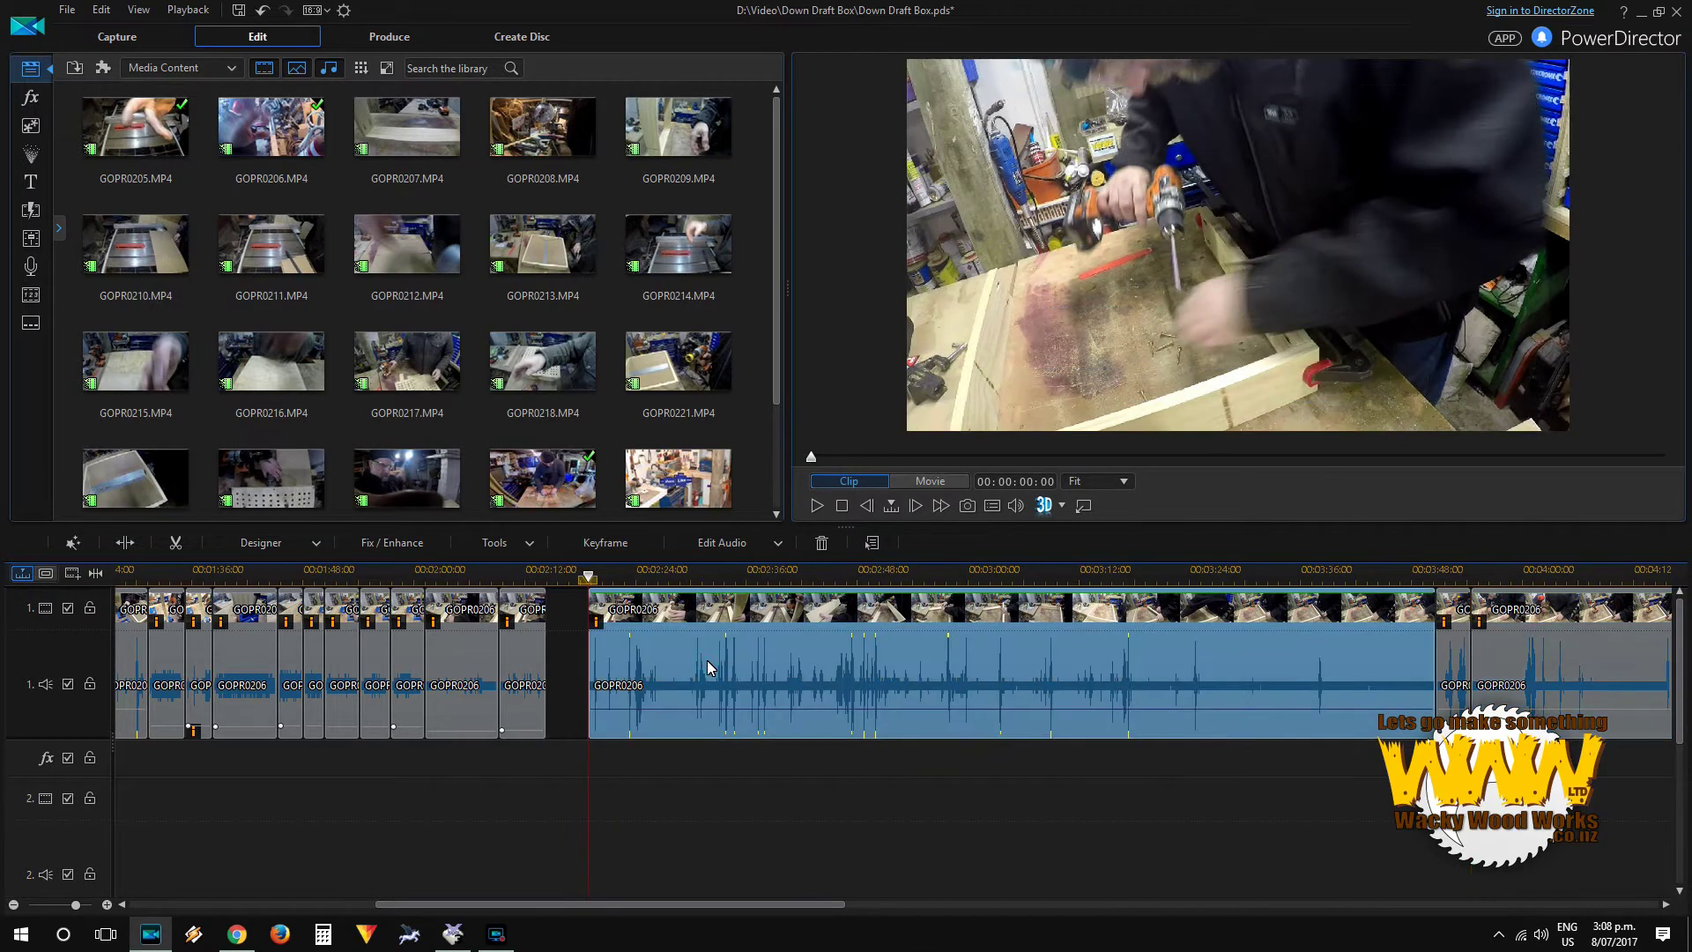
key(Delete)
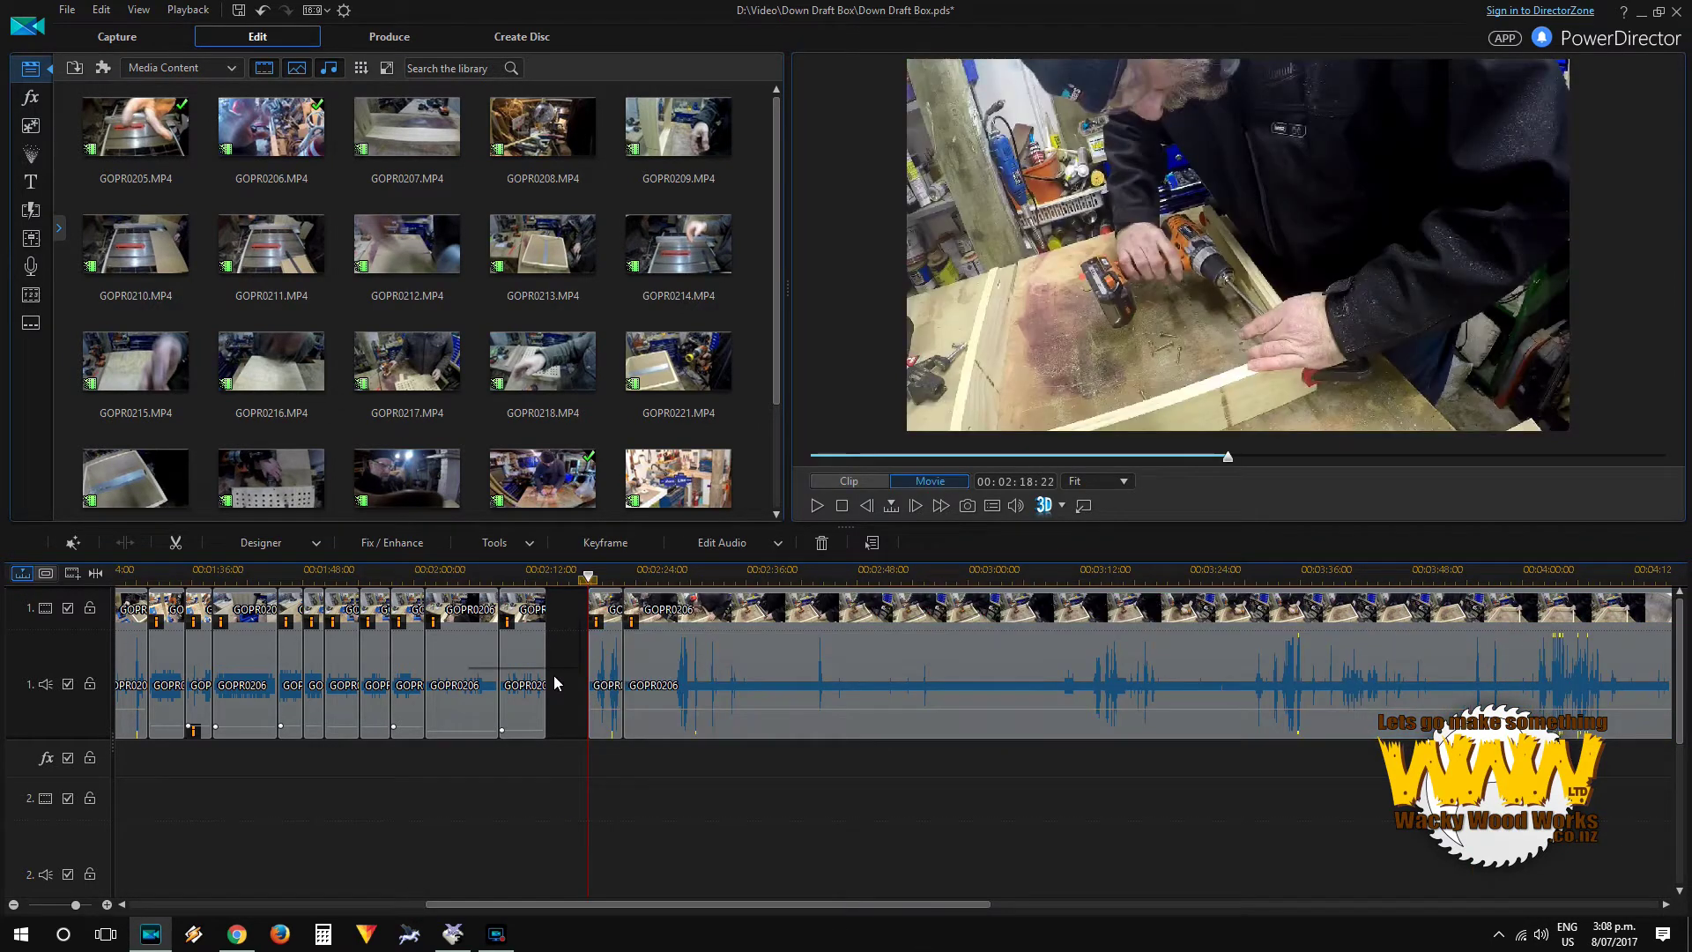
click(590, 728)
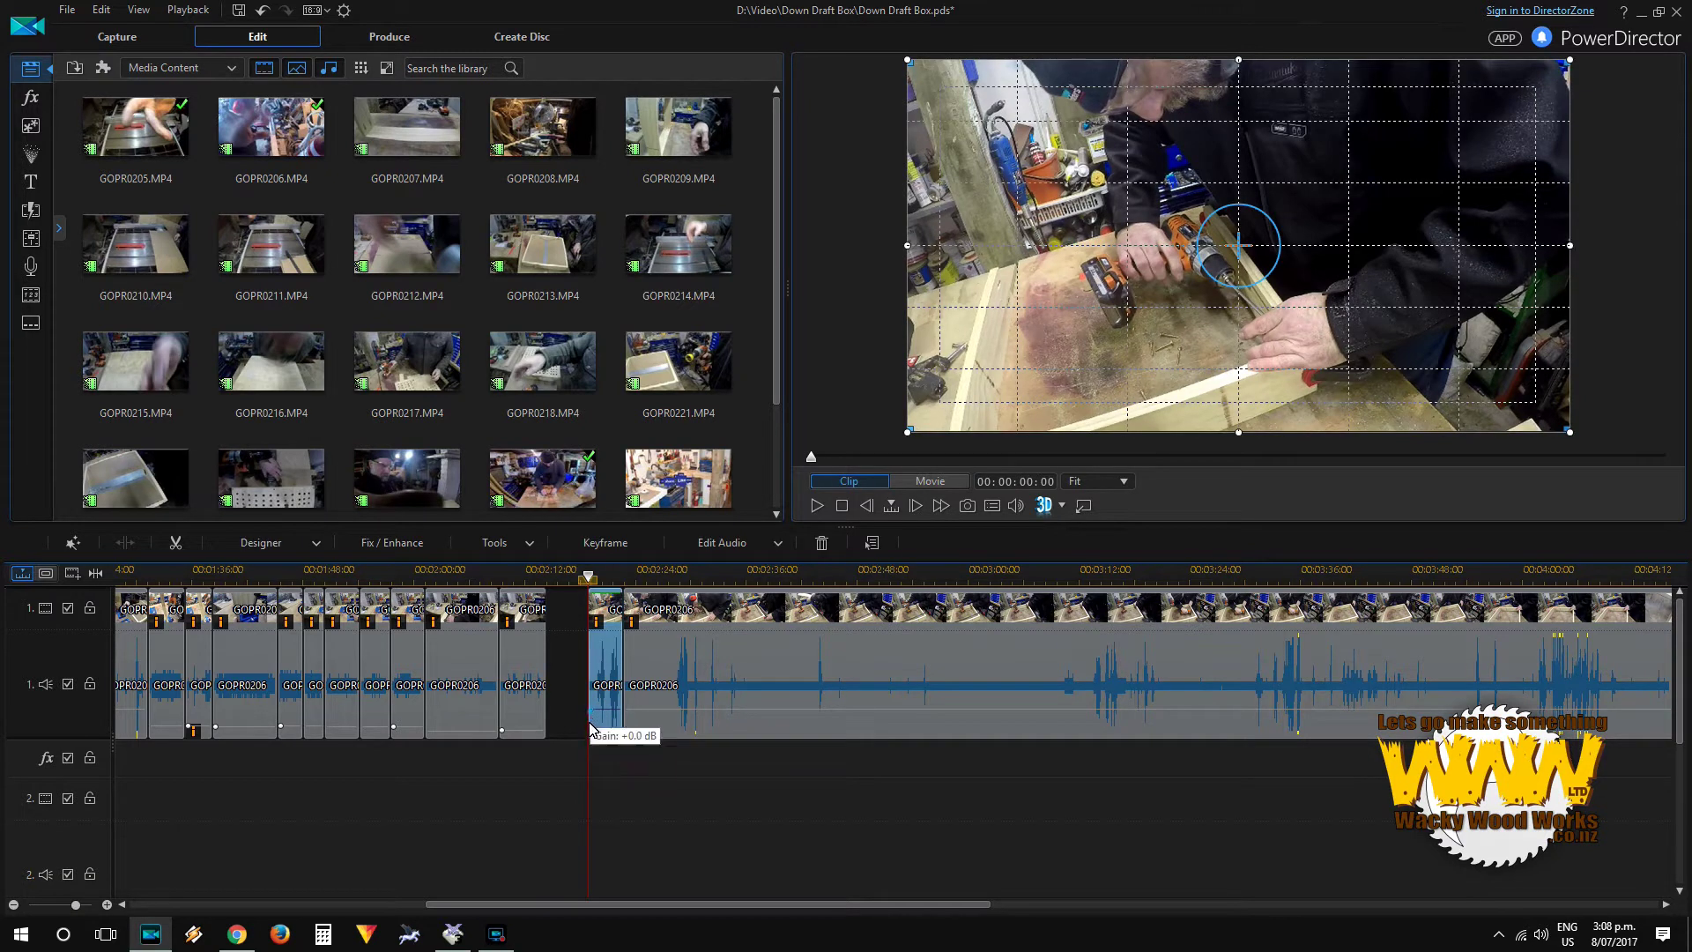
drag(590, 726, 590, 737)
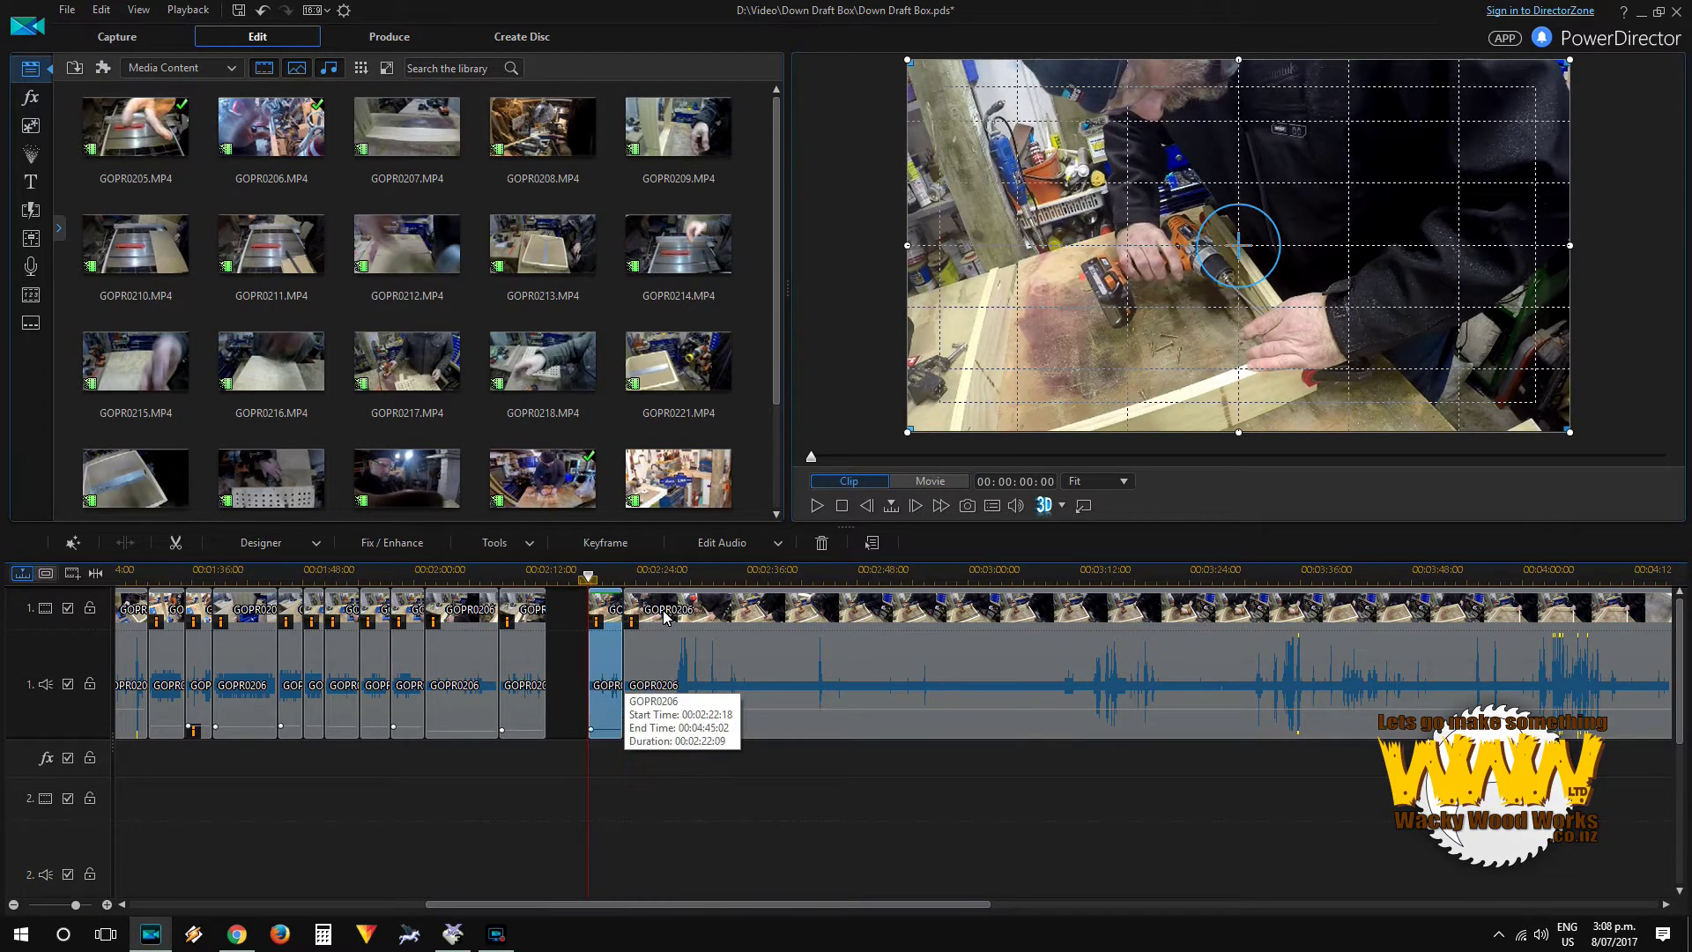
Step: Split the remaining GOPR0206 clip at clip time 00:01:10:24, then 00:00:03:00 further on, to isolate another drilling shot
click(1276, 579)
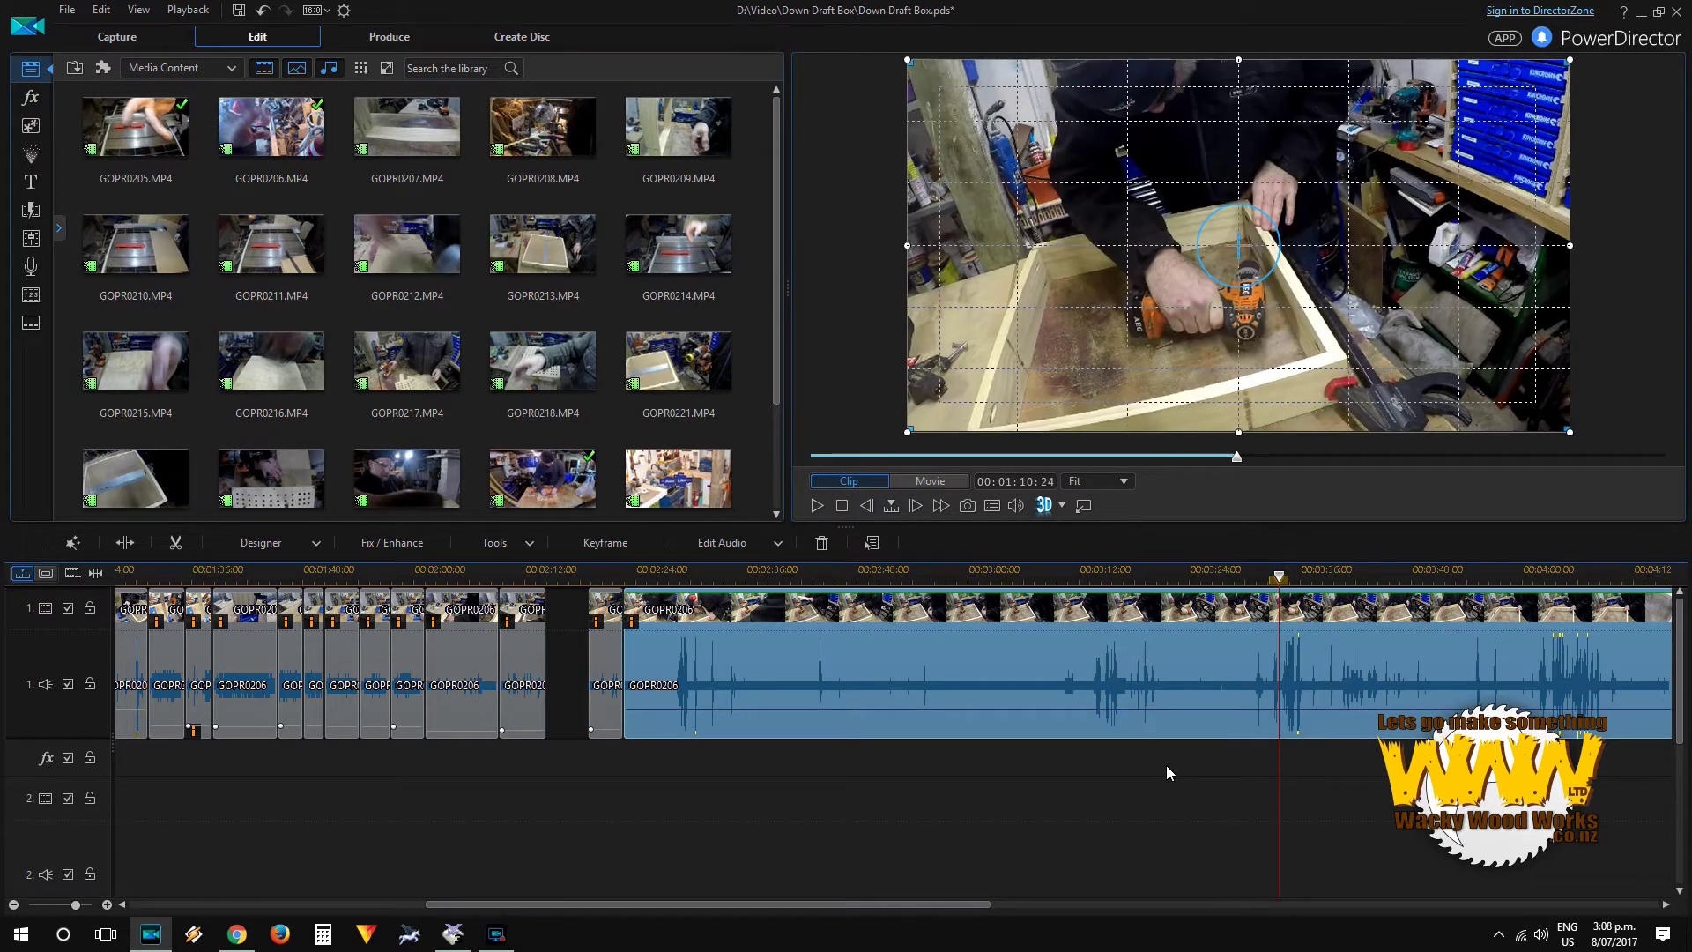
key(ctrl+t)
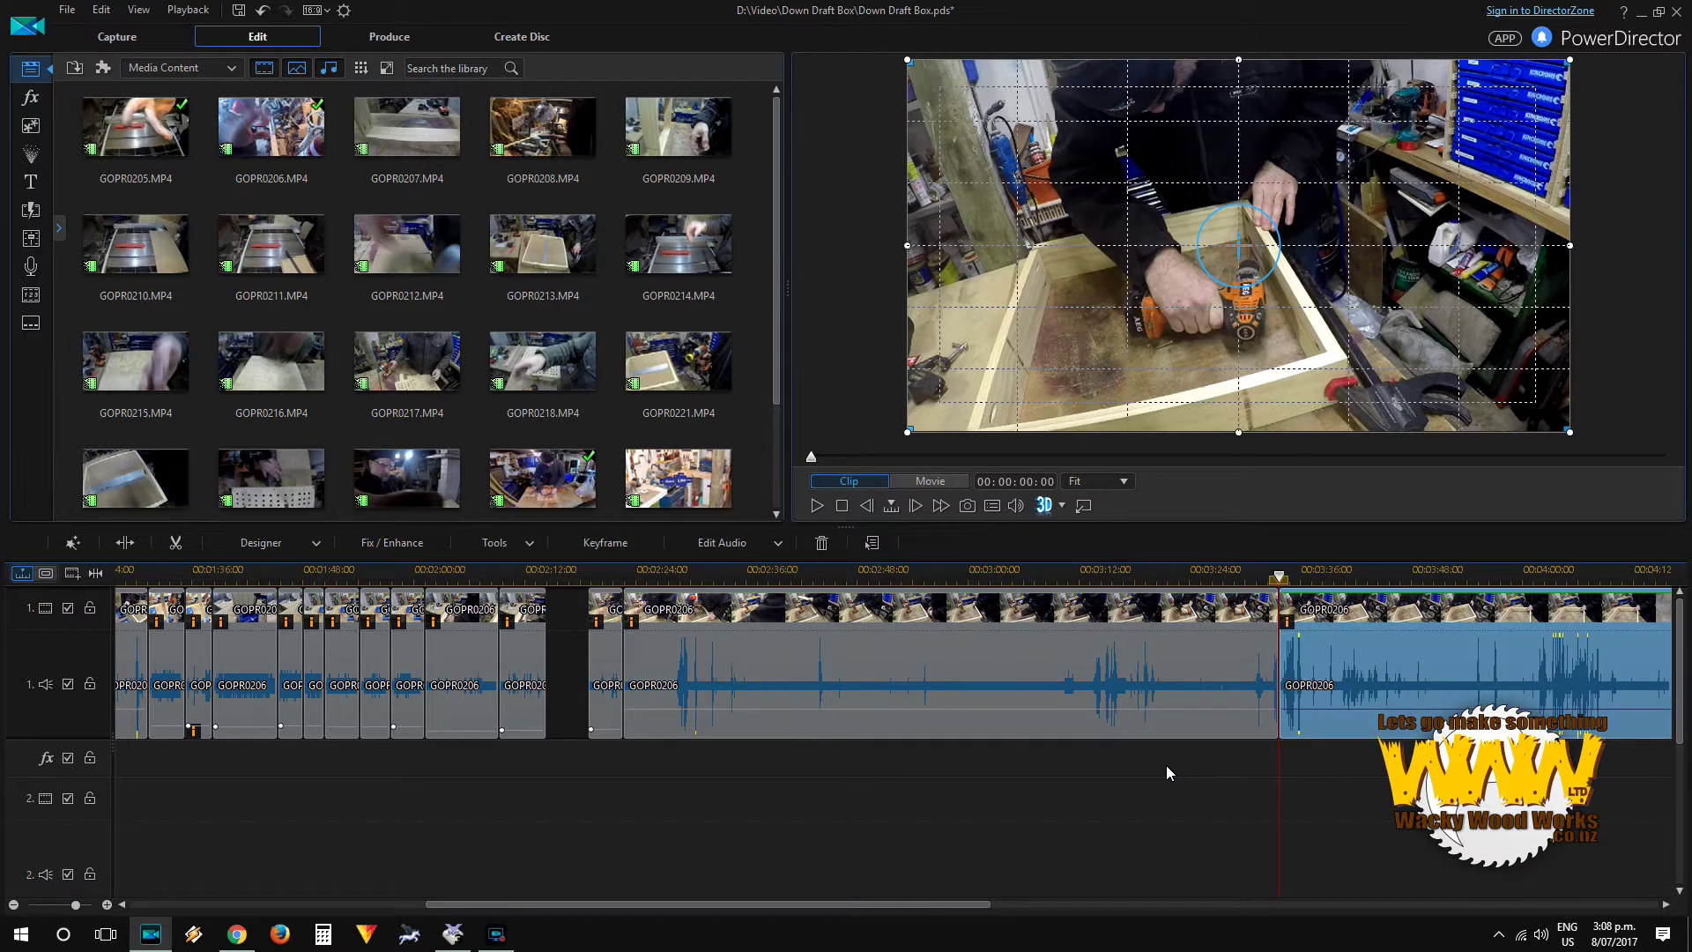
key(Right)
key(Left)
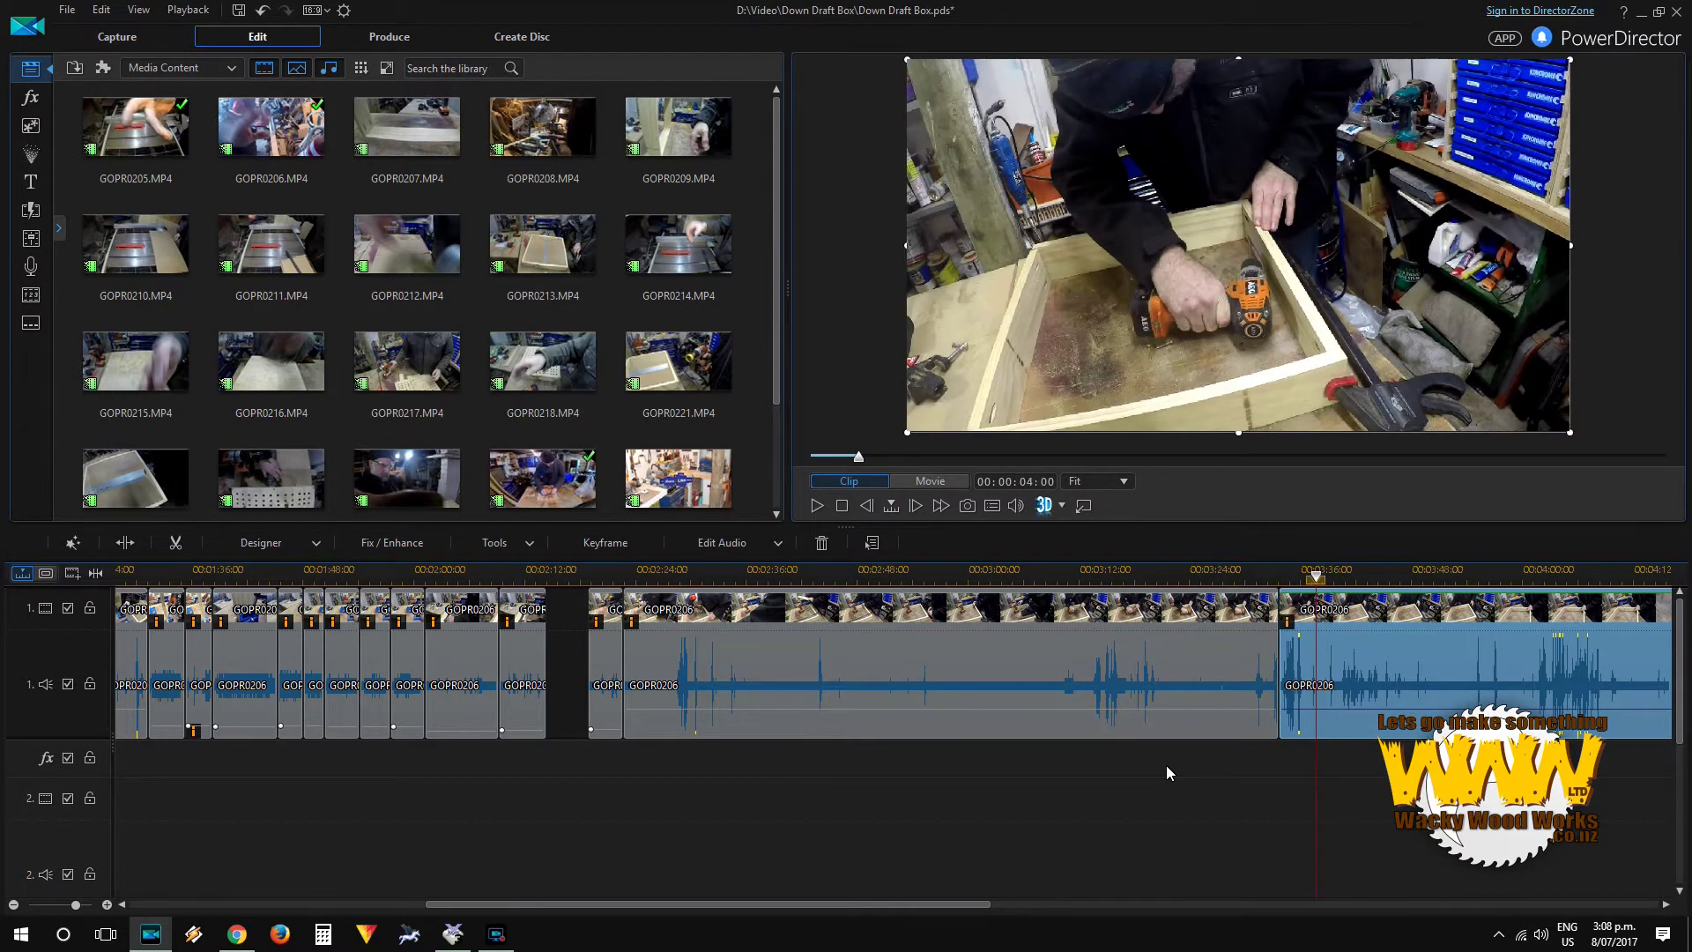
key(Left)
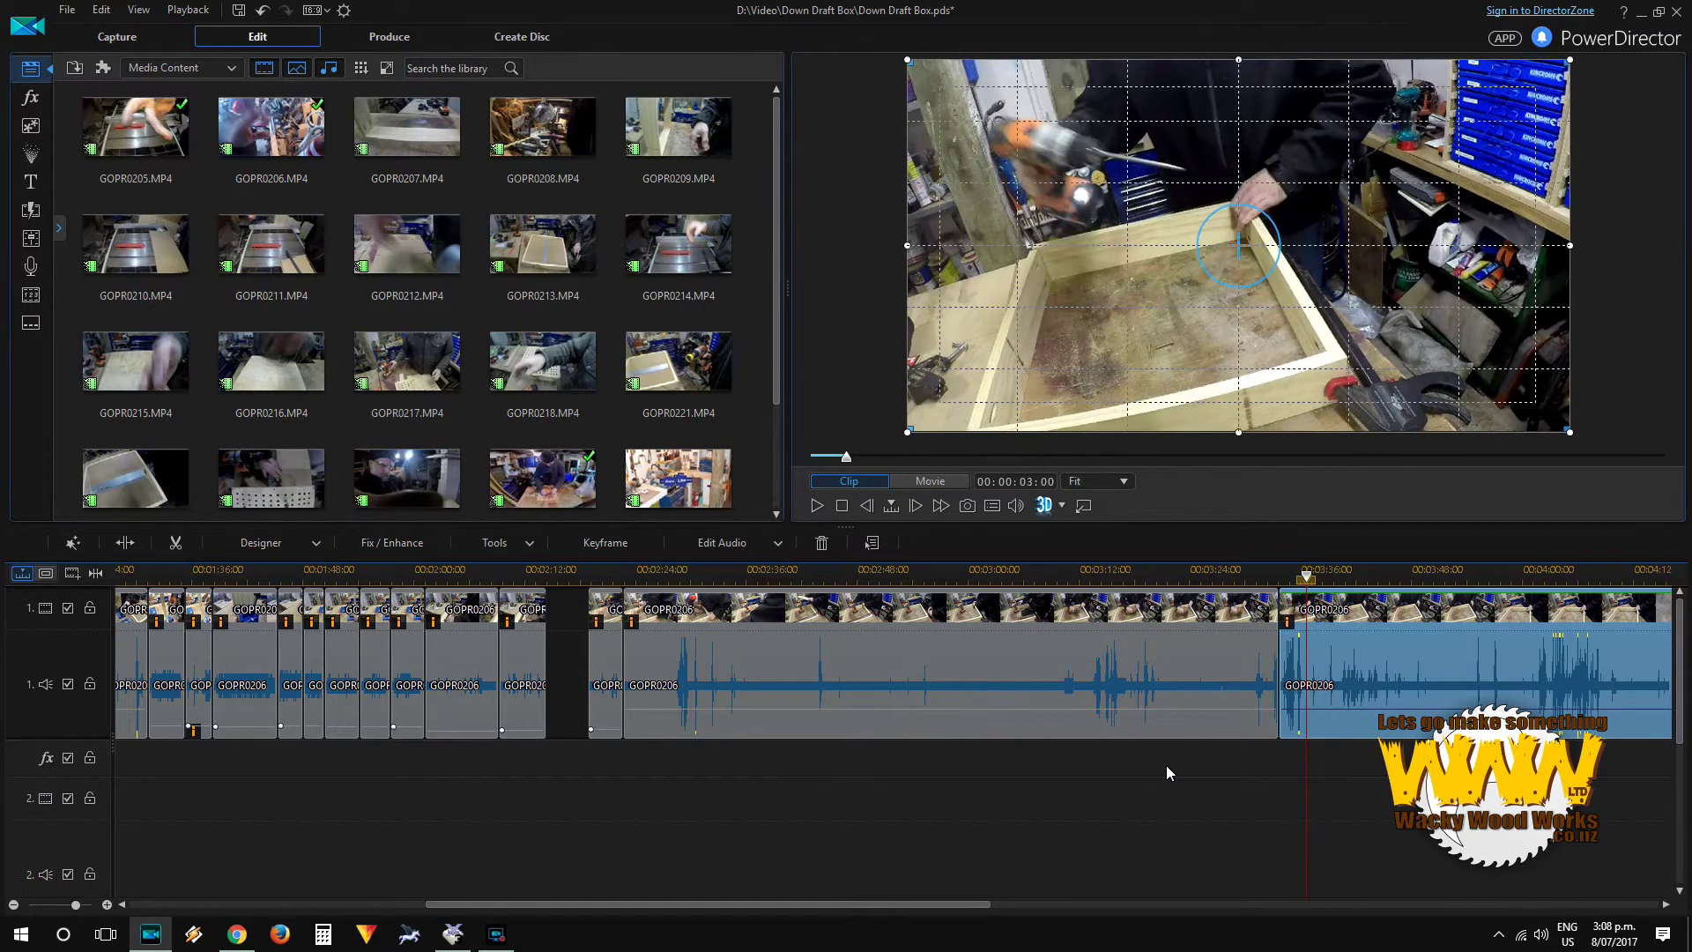
key(ctrl+t)
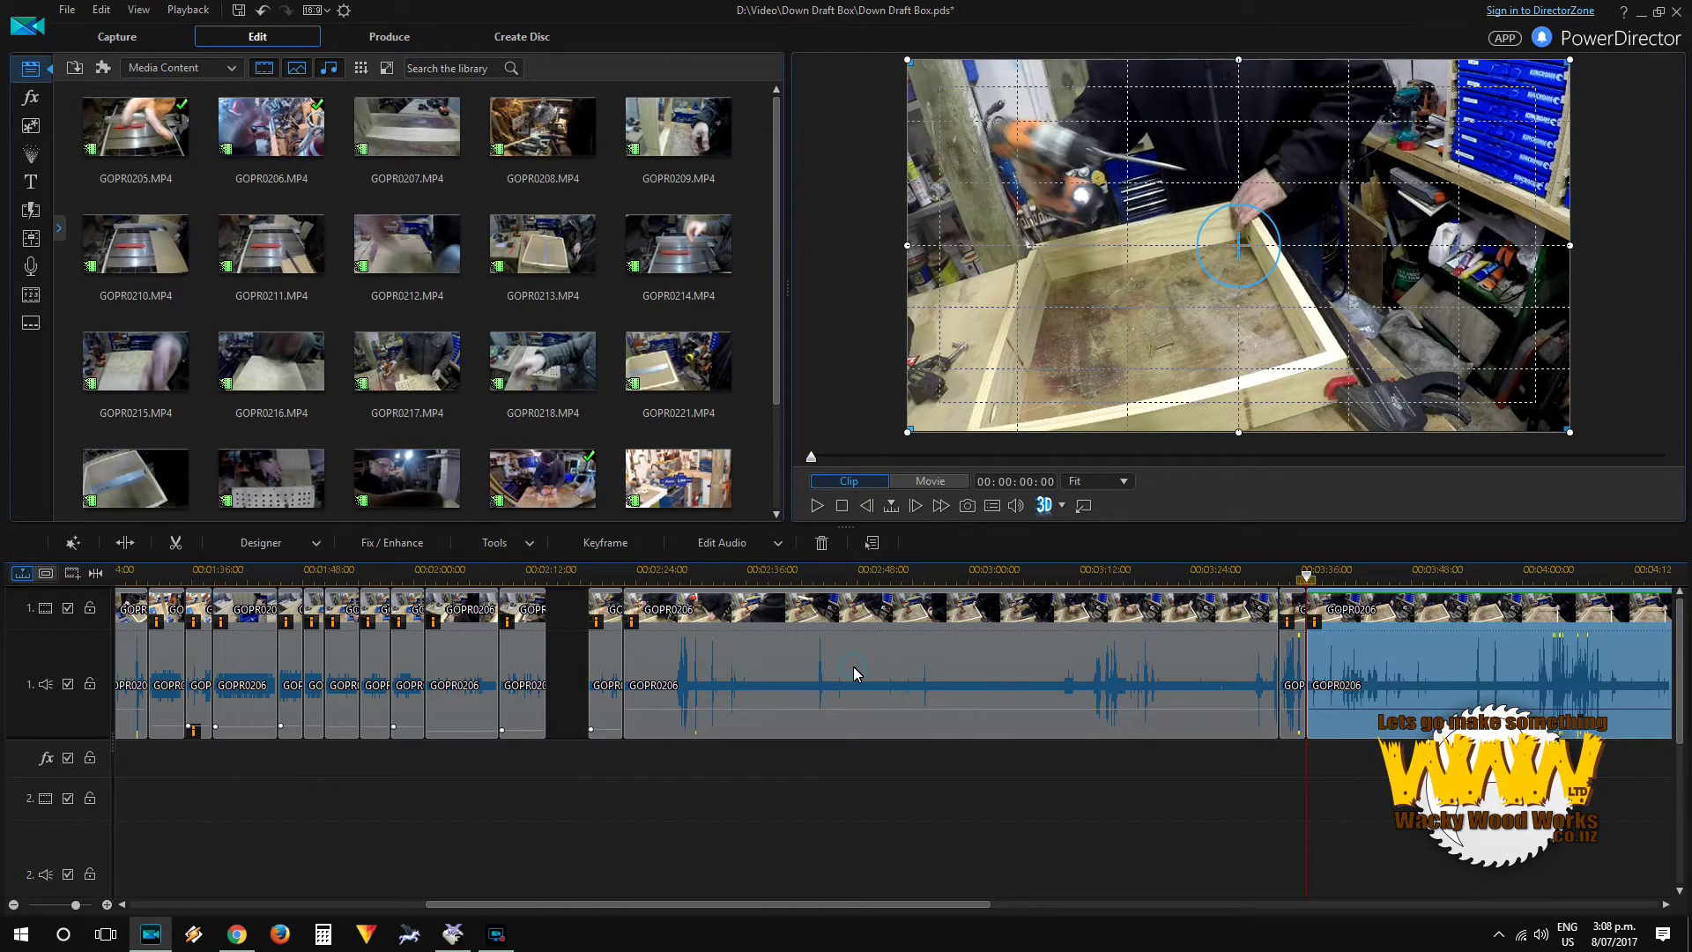
Step: Delete the long unused GOPR0206 section between the two most recently isolated drilling shots
click(853, 672)
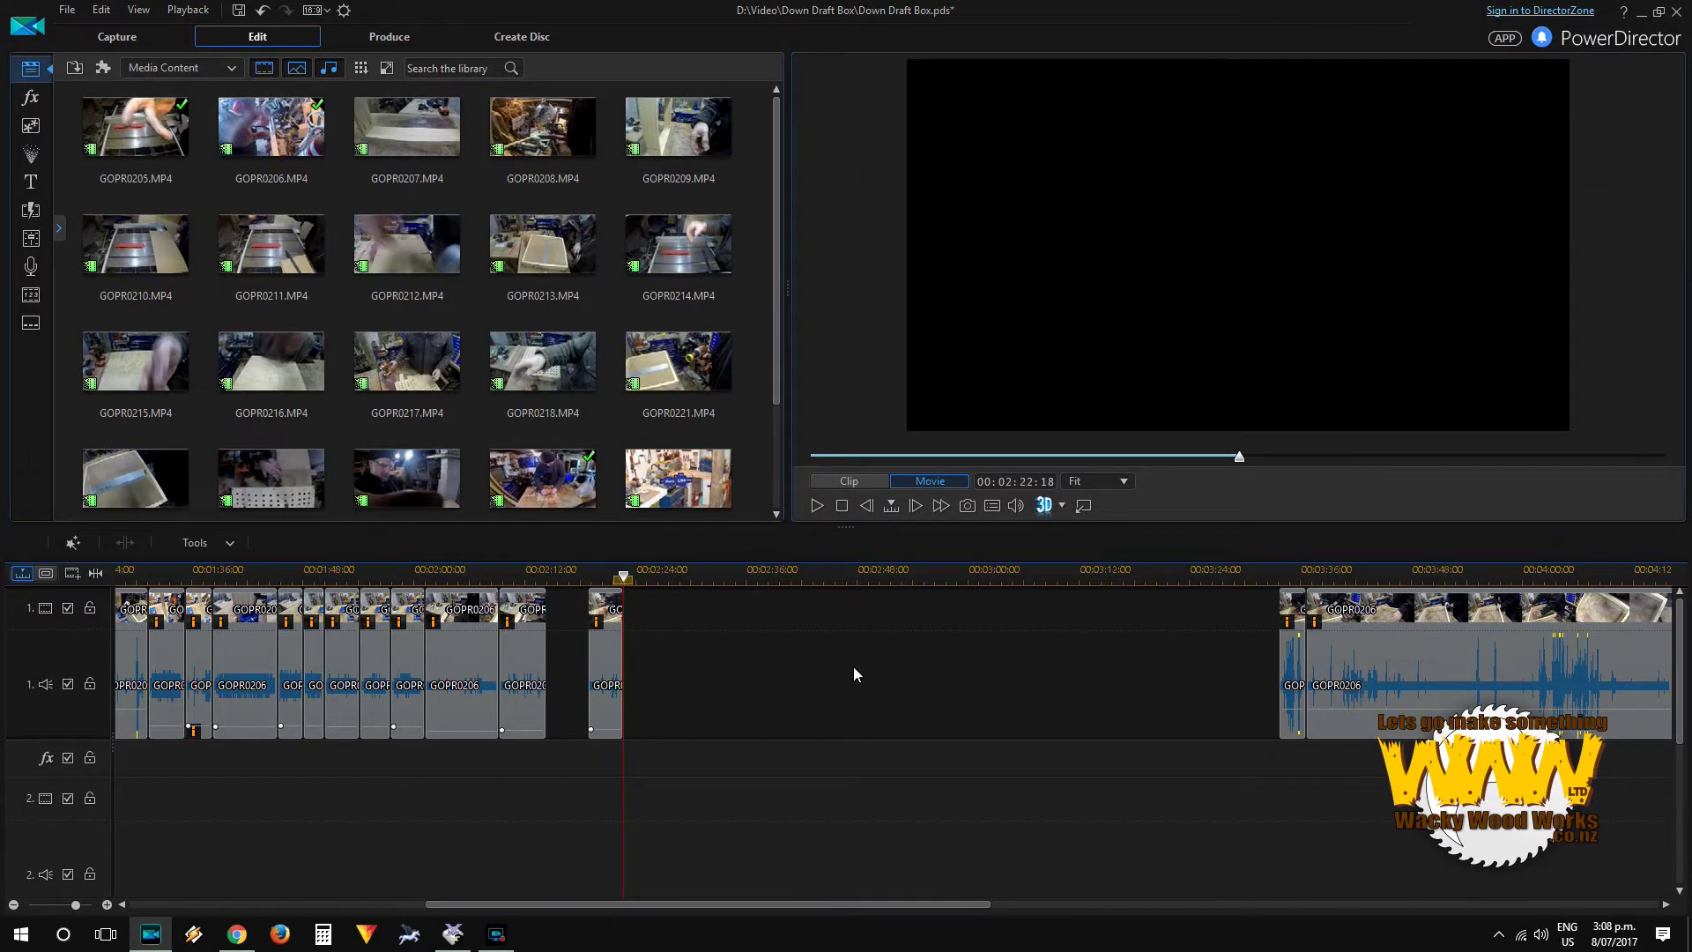
key(Delete)
click(853, 666)
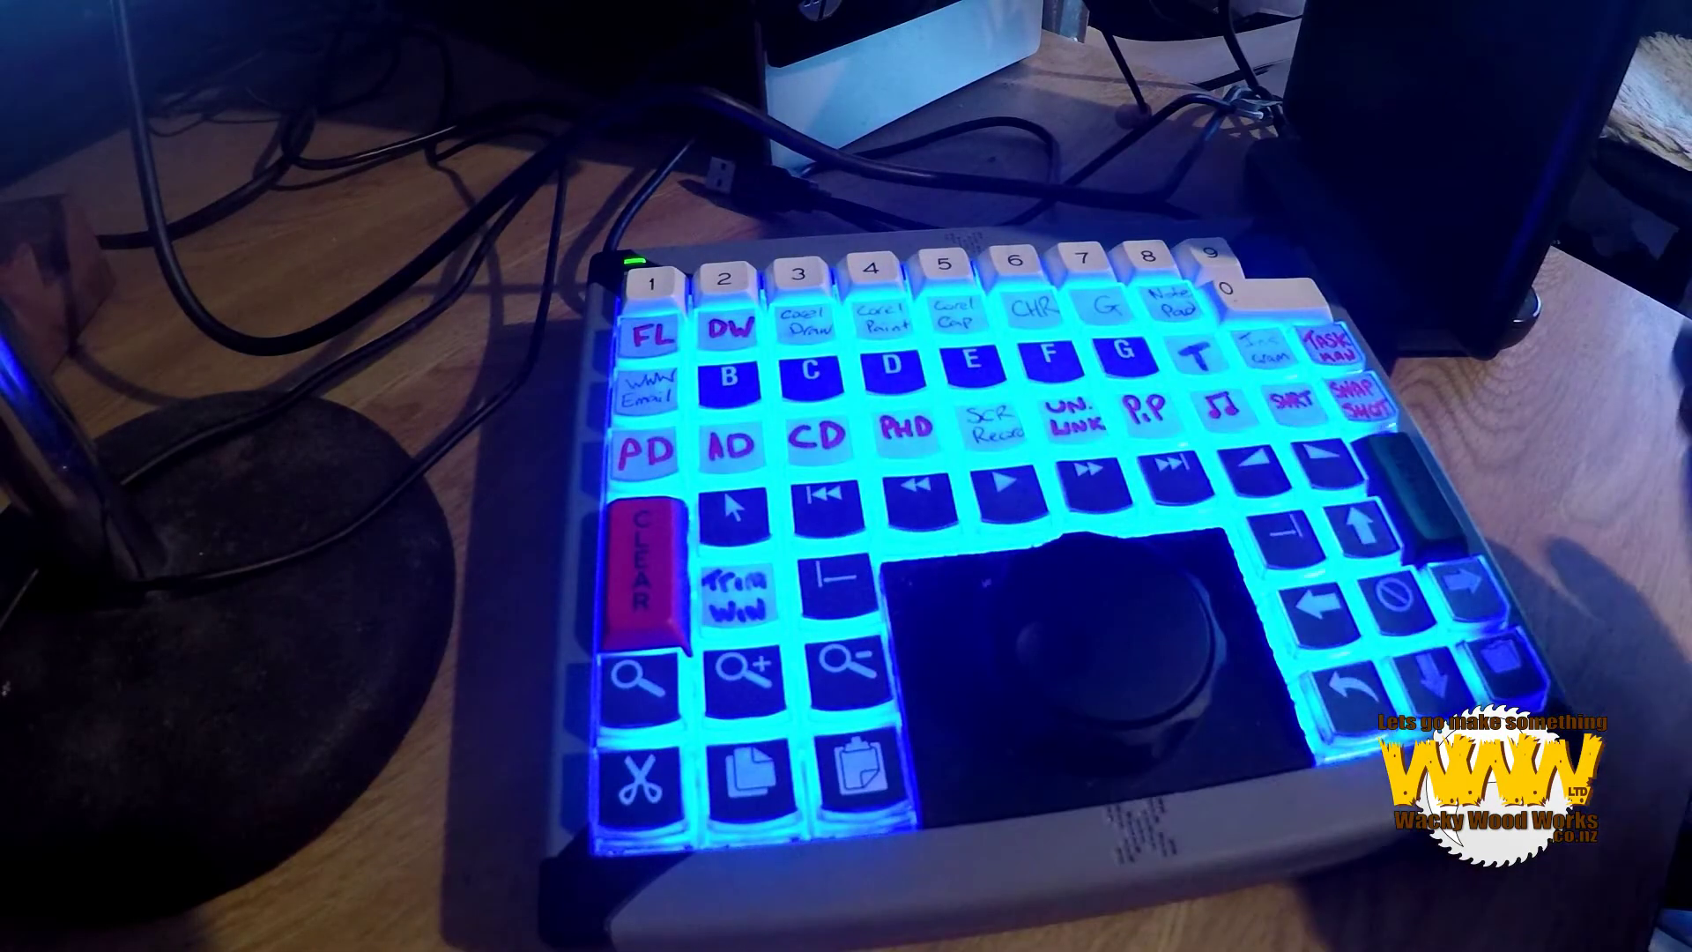
Step: Delete the unused GOPR0206 section and move the following footage earlier to close the gap in the video track
key(Delete)
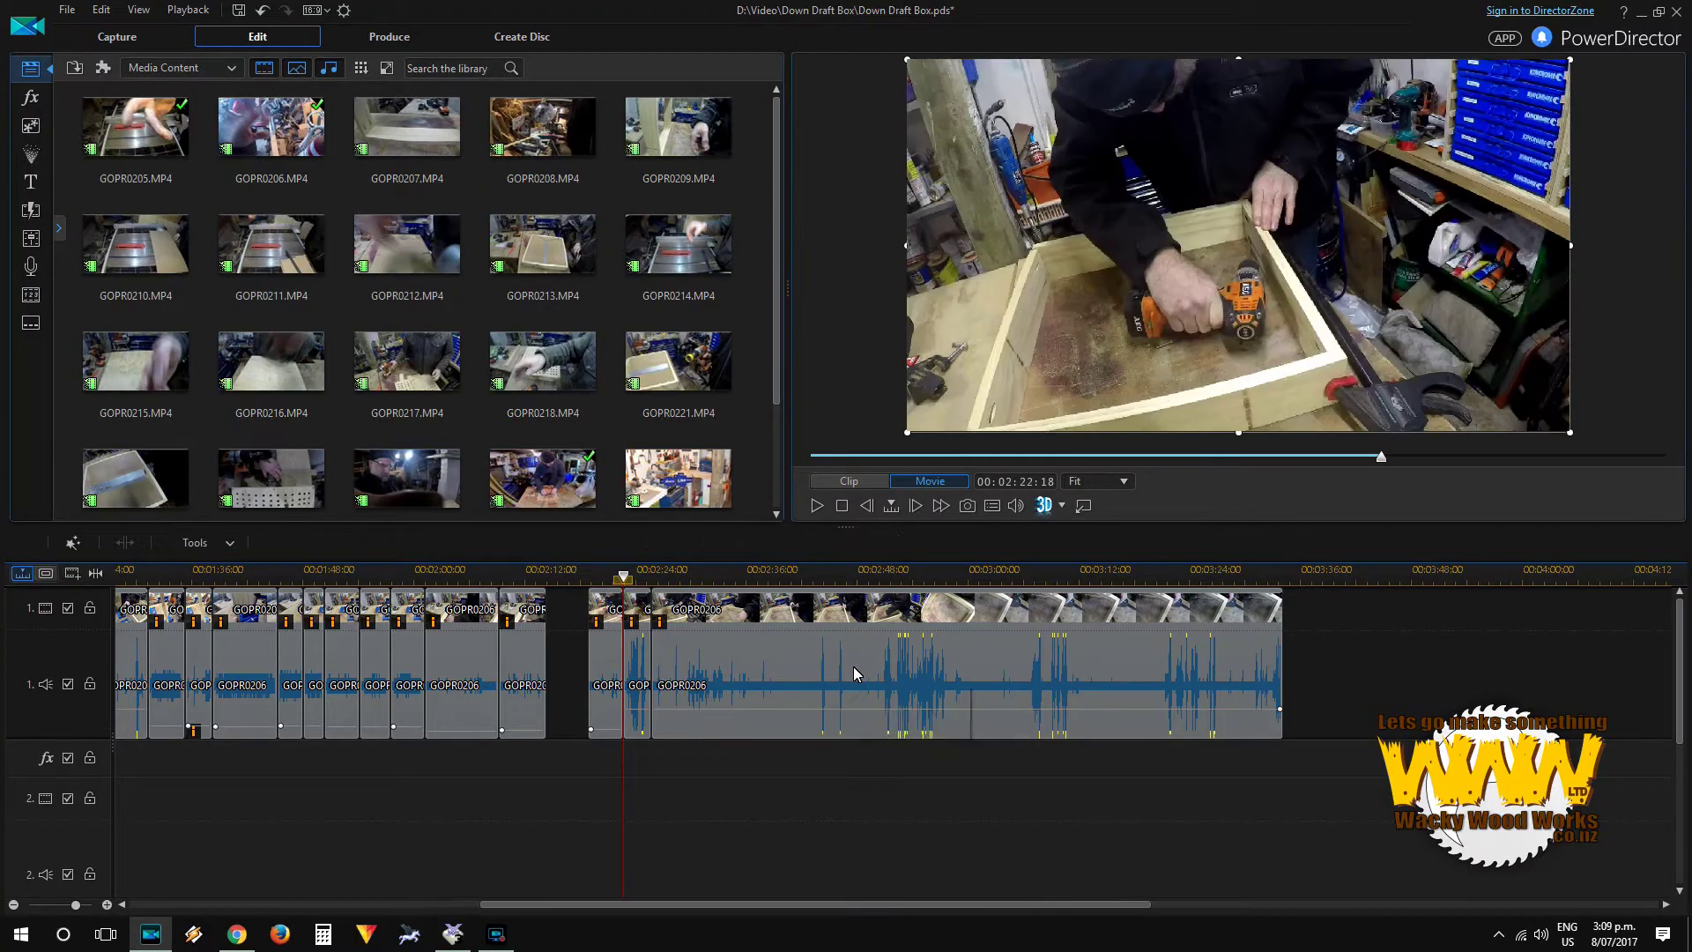
drag(625, 737, 583, 737)
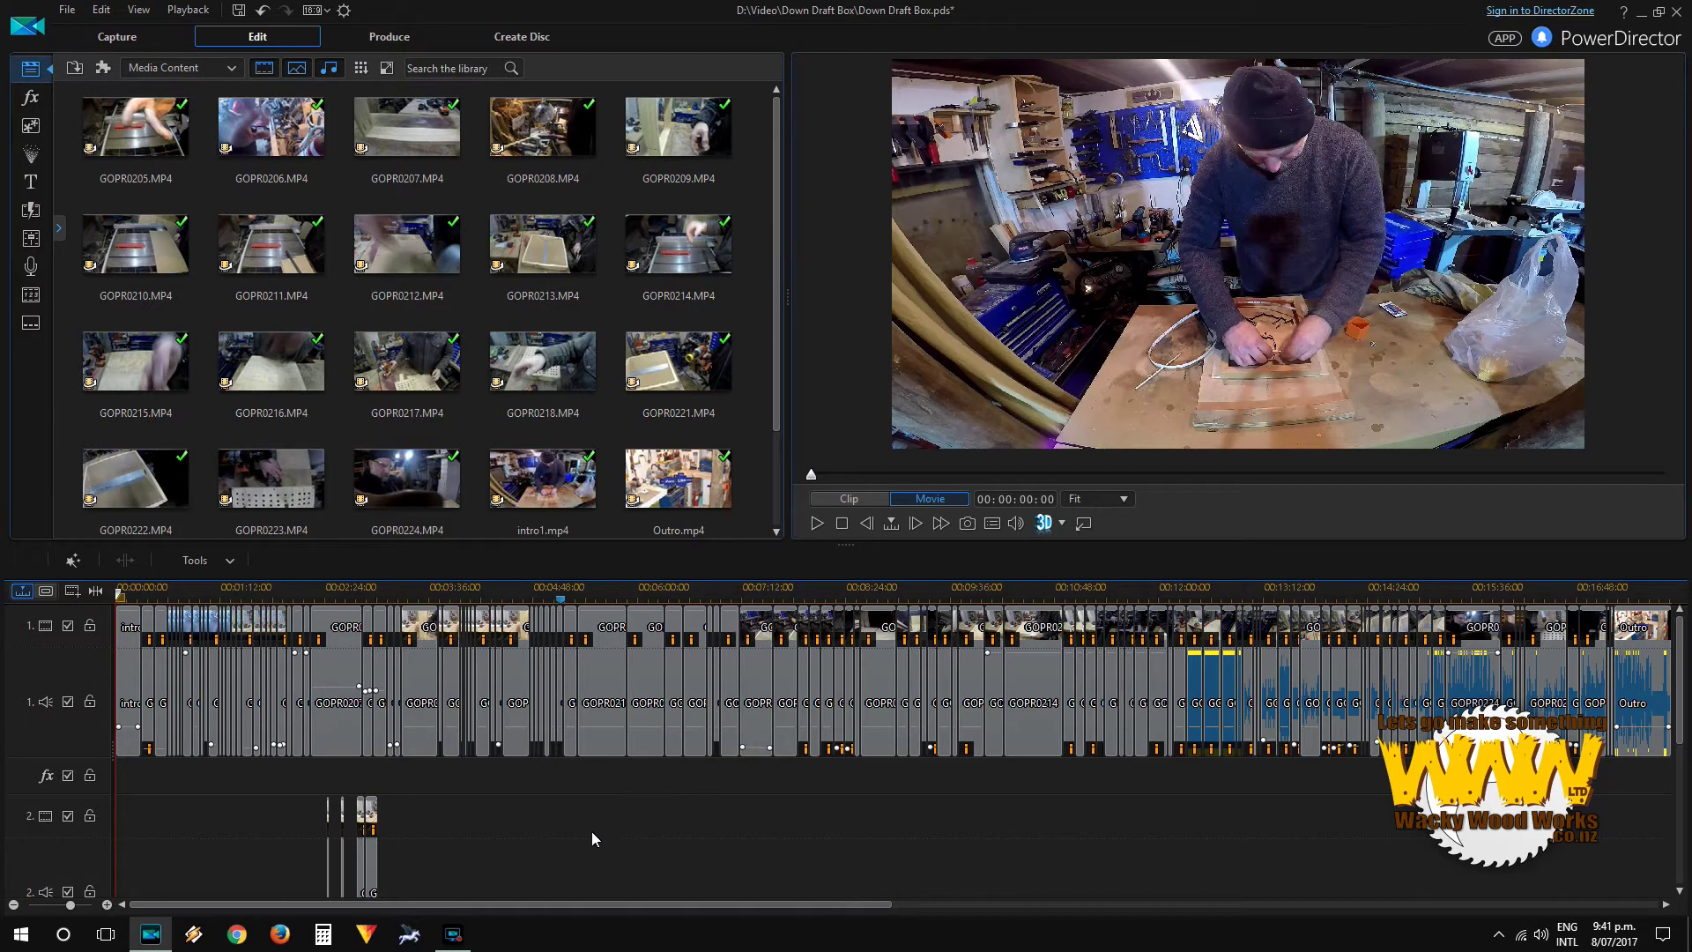
Step: Review the two GOPR0205 table-saw shots following the intro, checking the playback and the cut between them
click(237, 627)
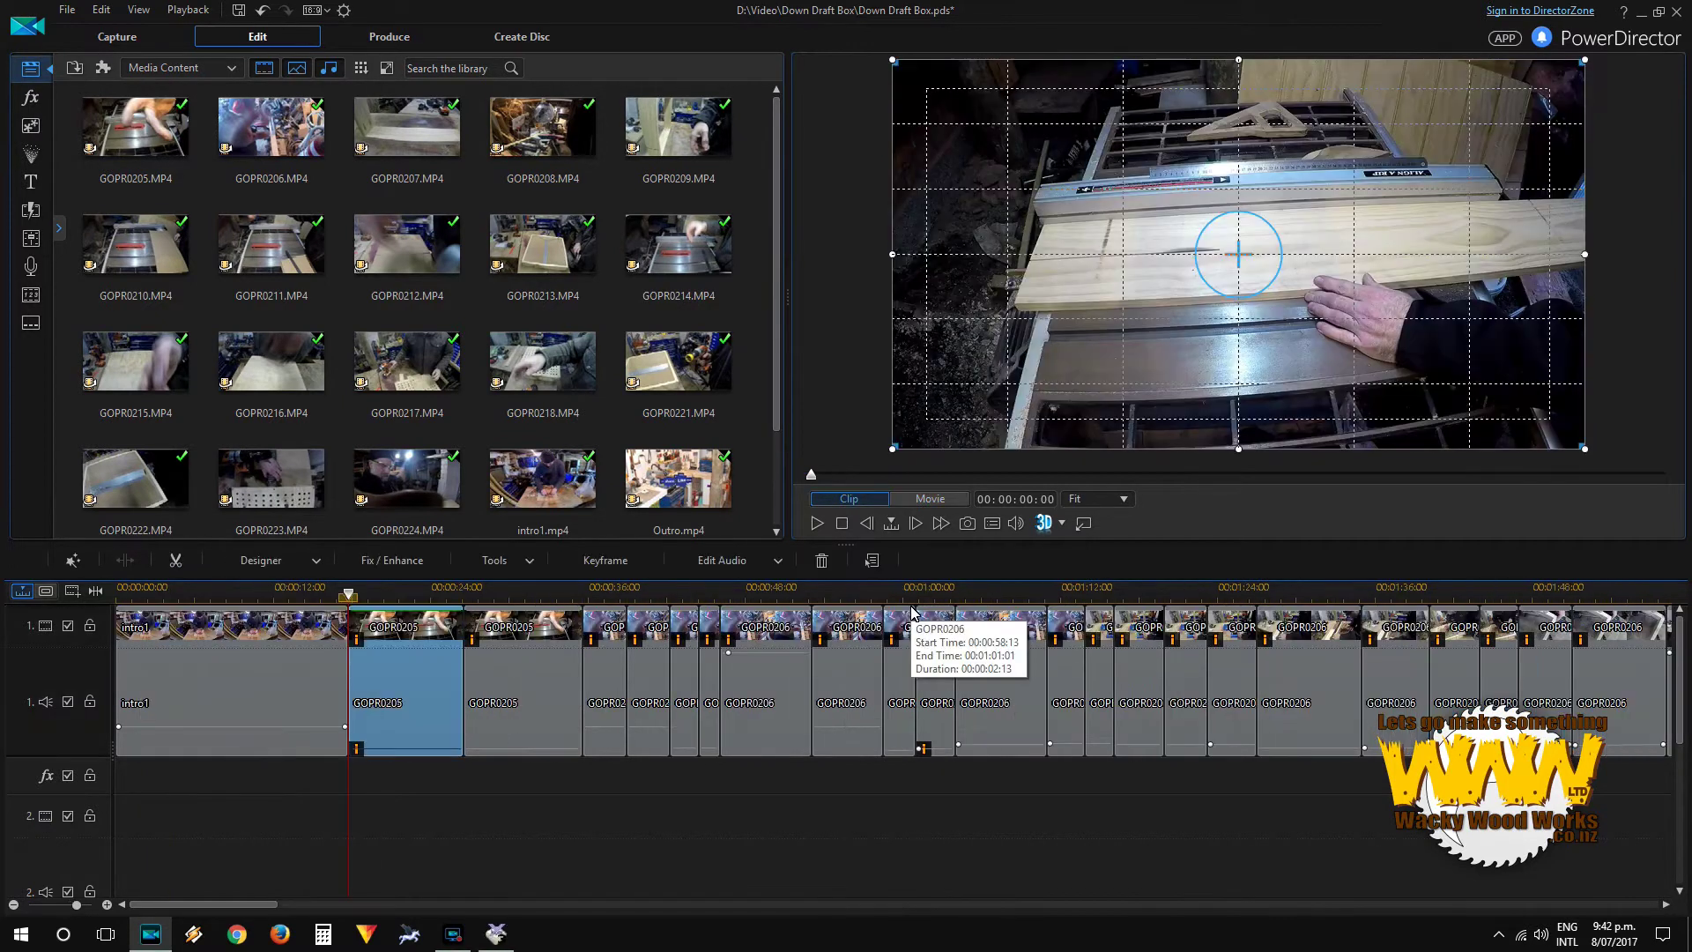
key(space)
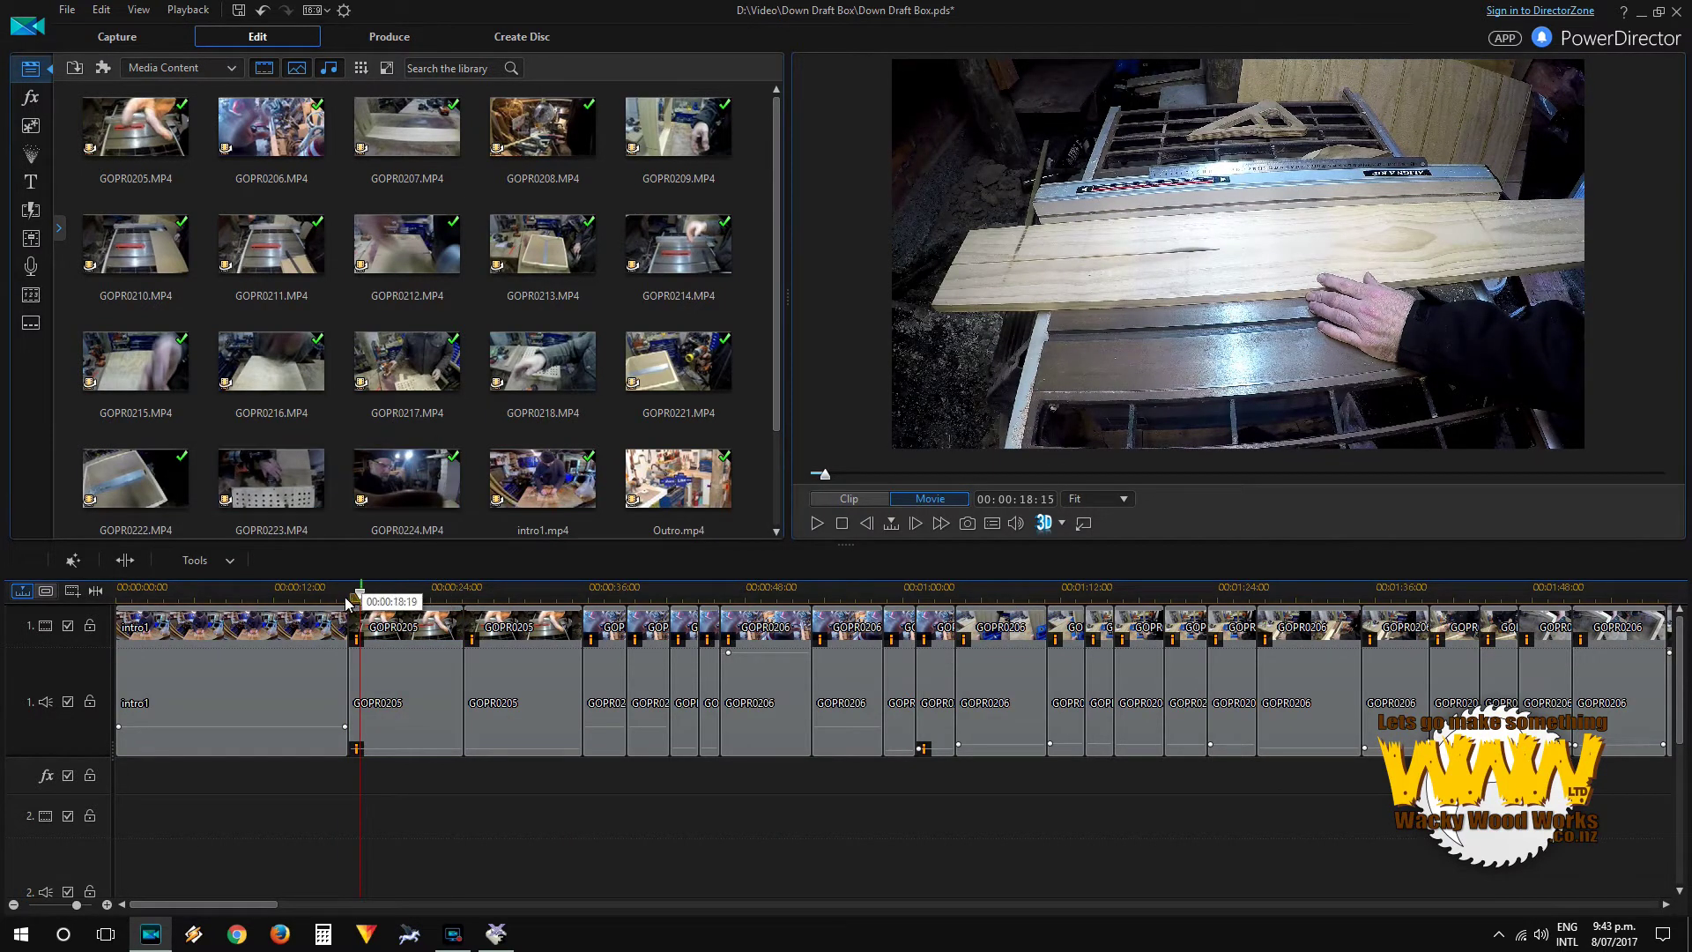
click(404, 593)
click(444, 606)
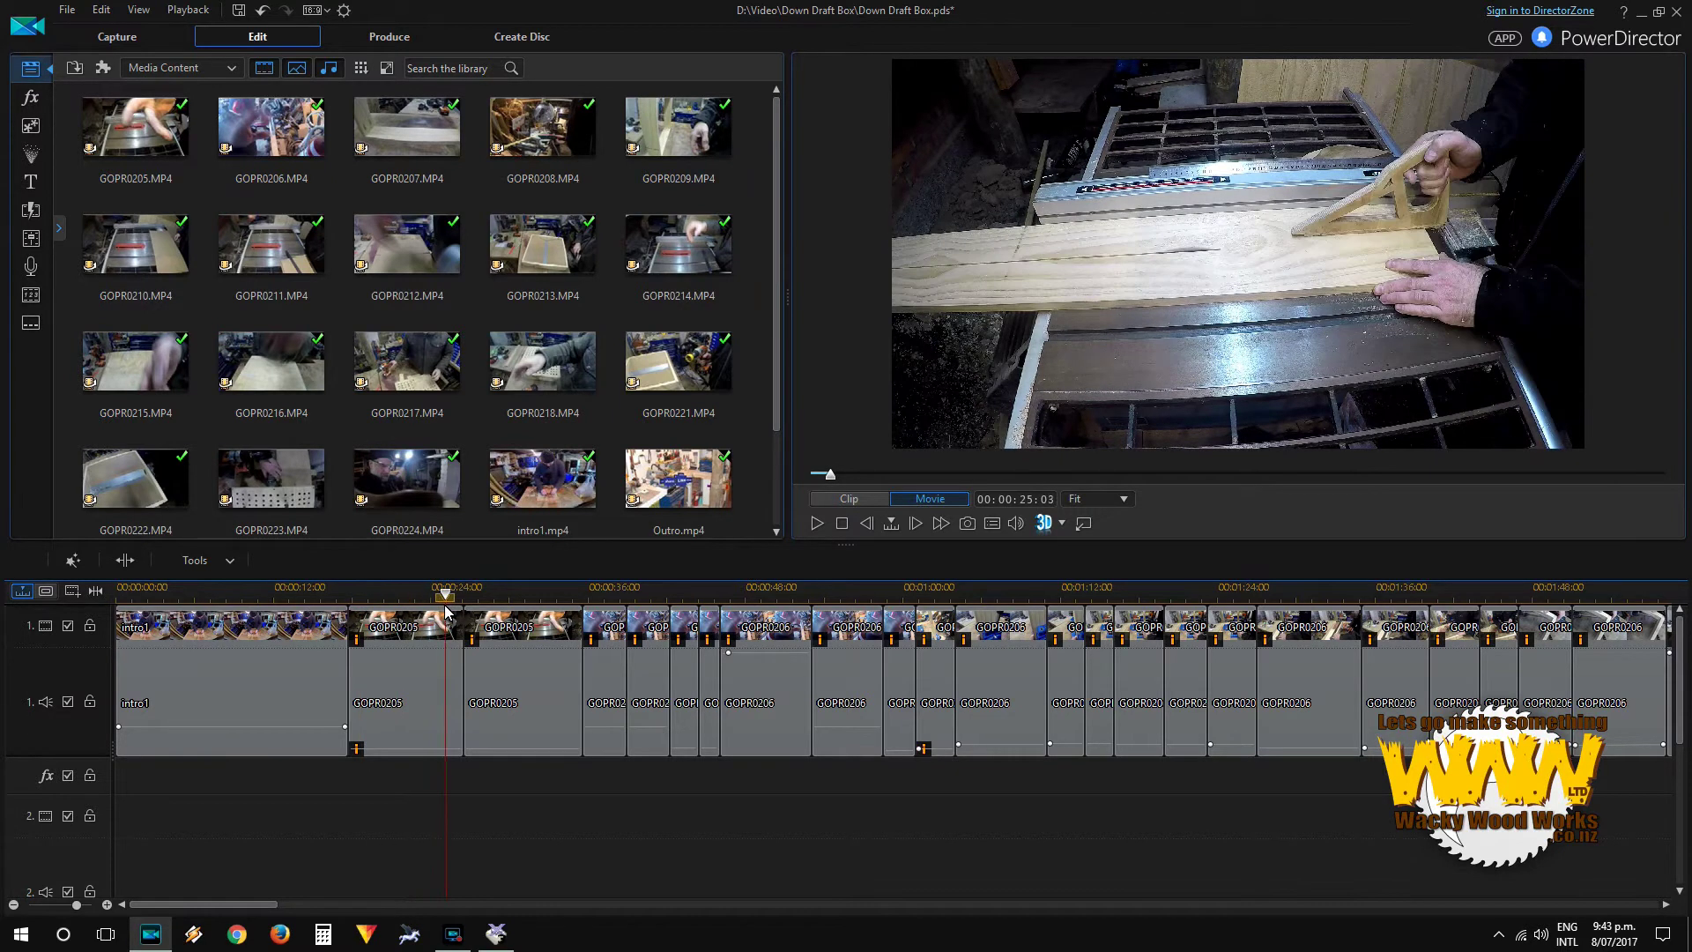
click(459, 614)
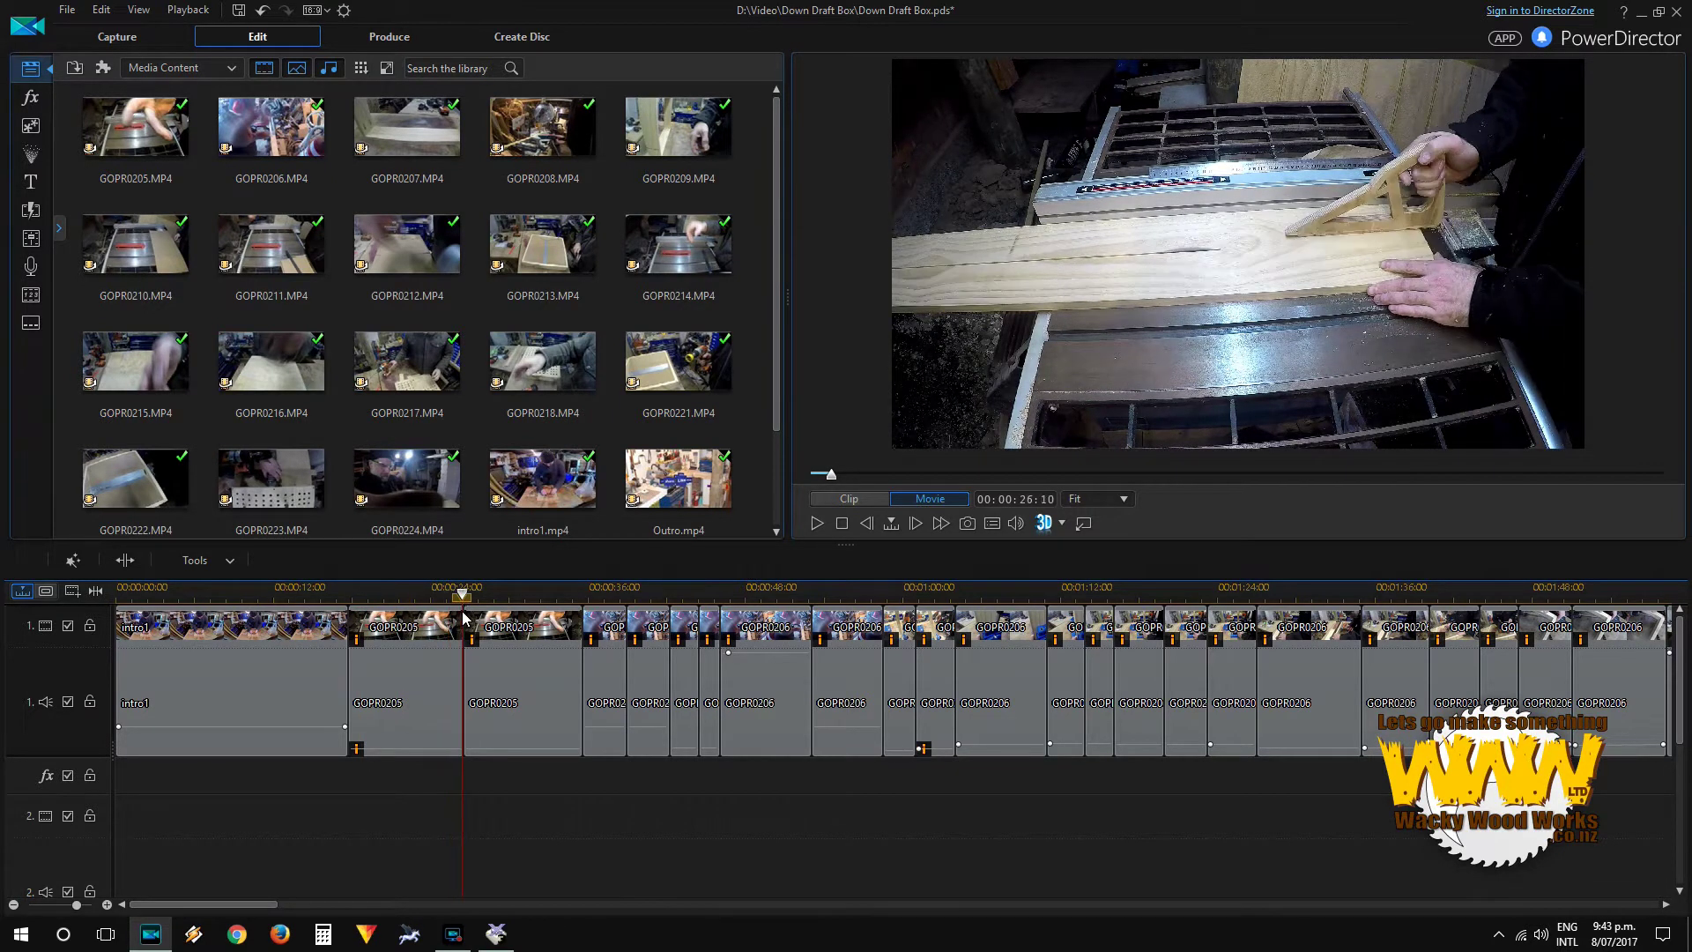
click(478, 617)
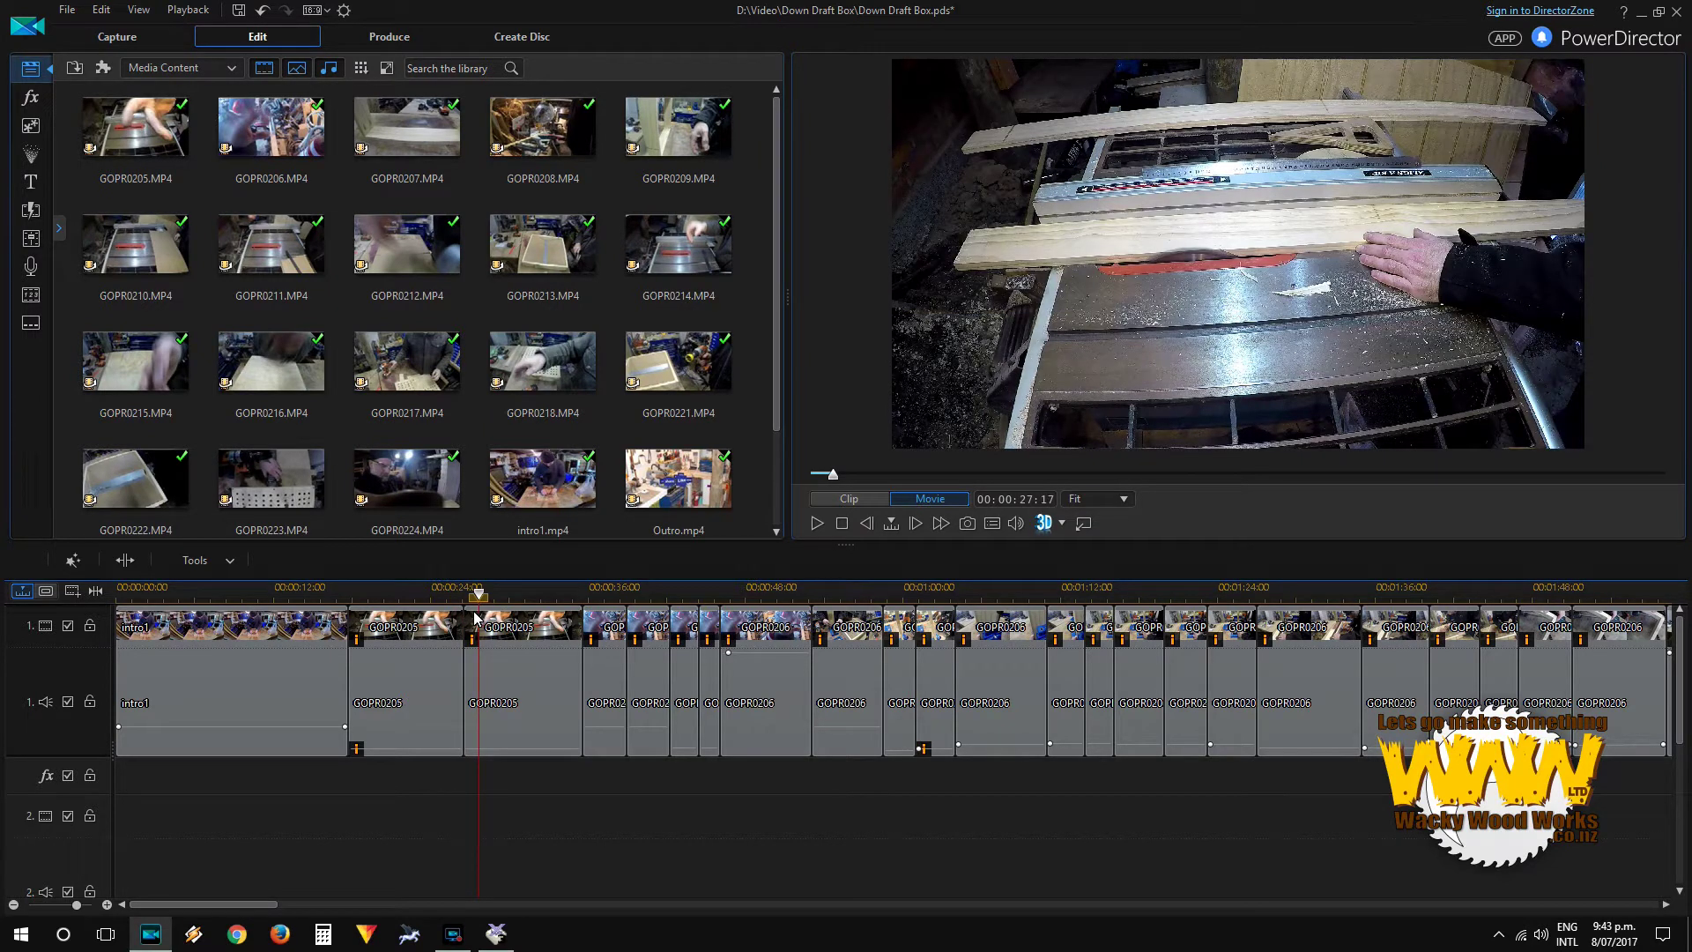
click(493, 619)
click(528, 625)
click(555, 625)
Step: Split the first GOPR0206 mitre-saw clip at 00:00:37:01 and remove the part before the split
click(595, 669)
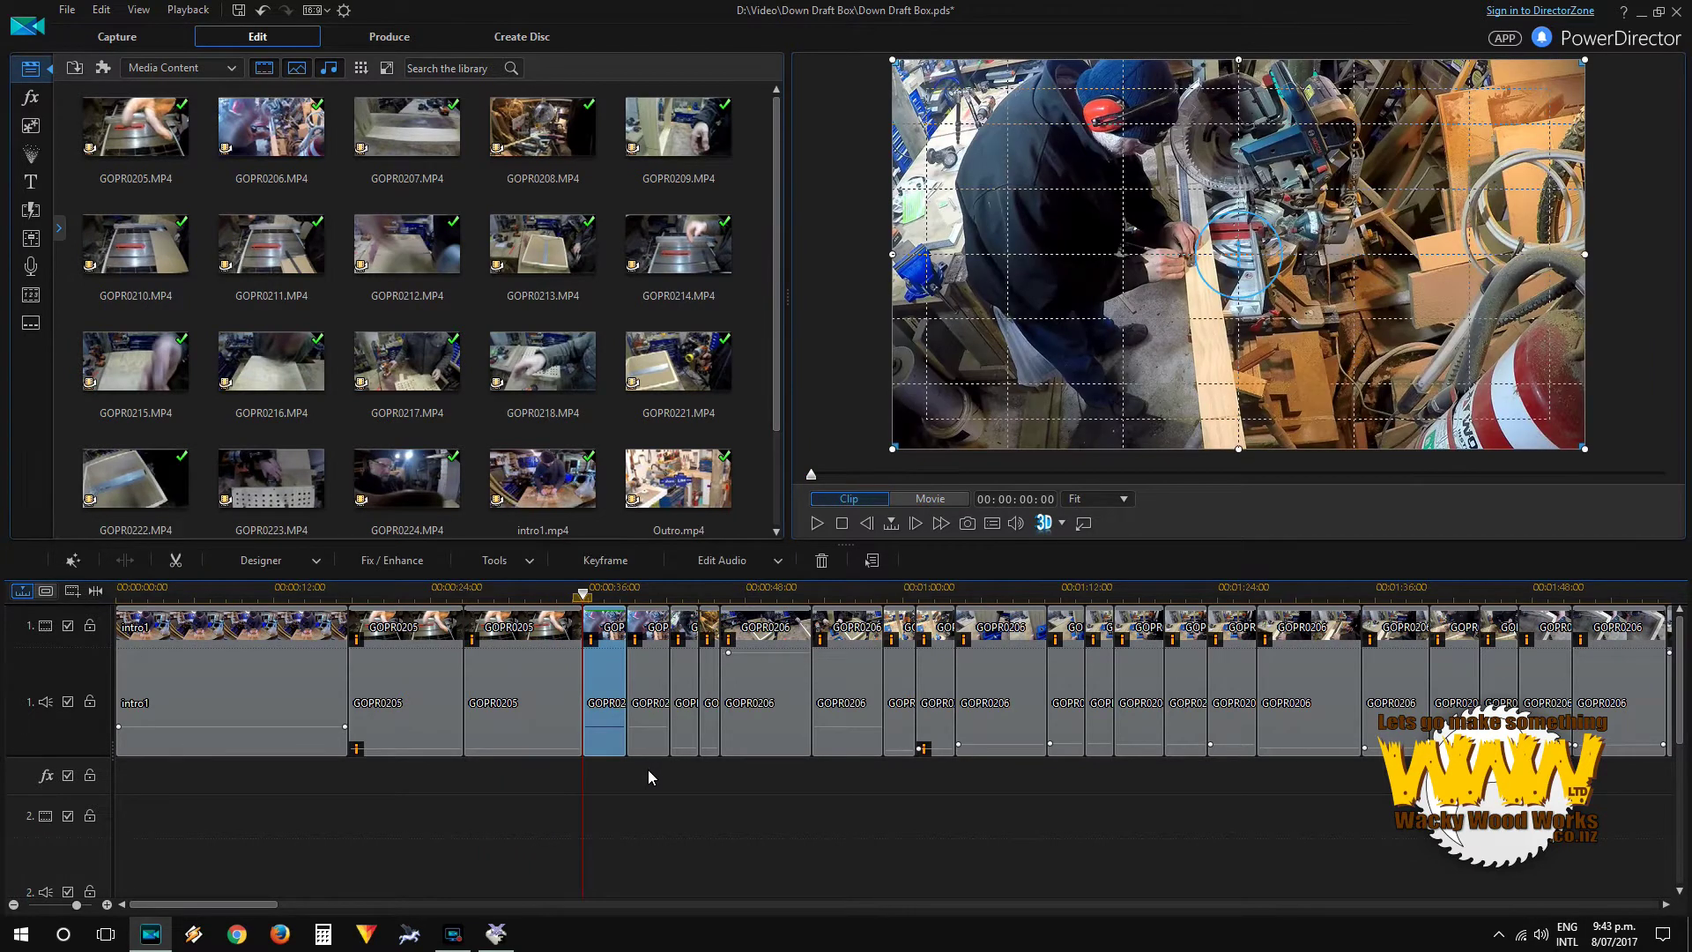
click(648, 772)
key(space)
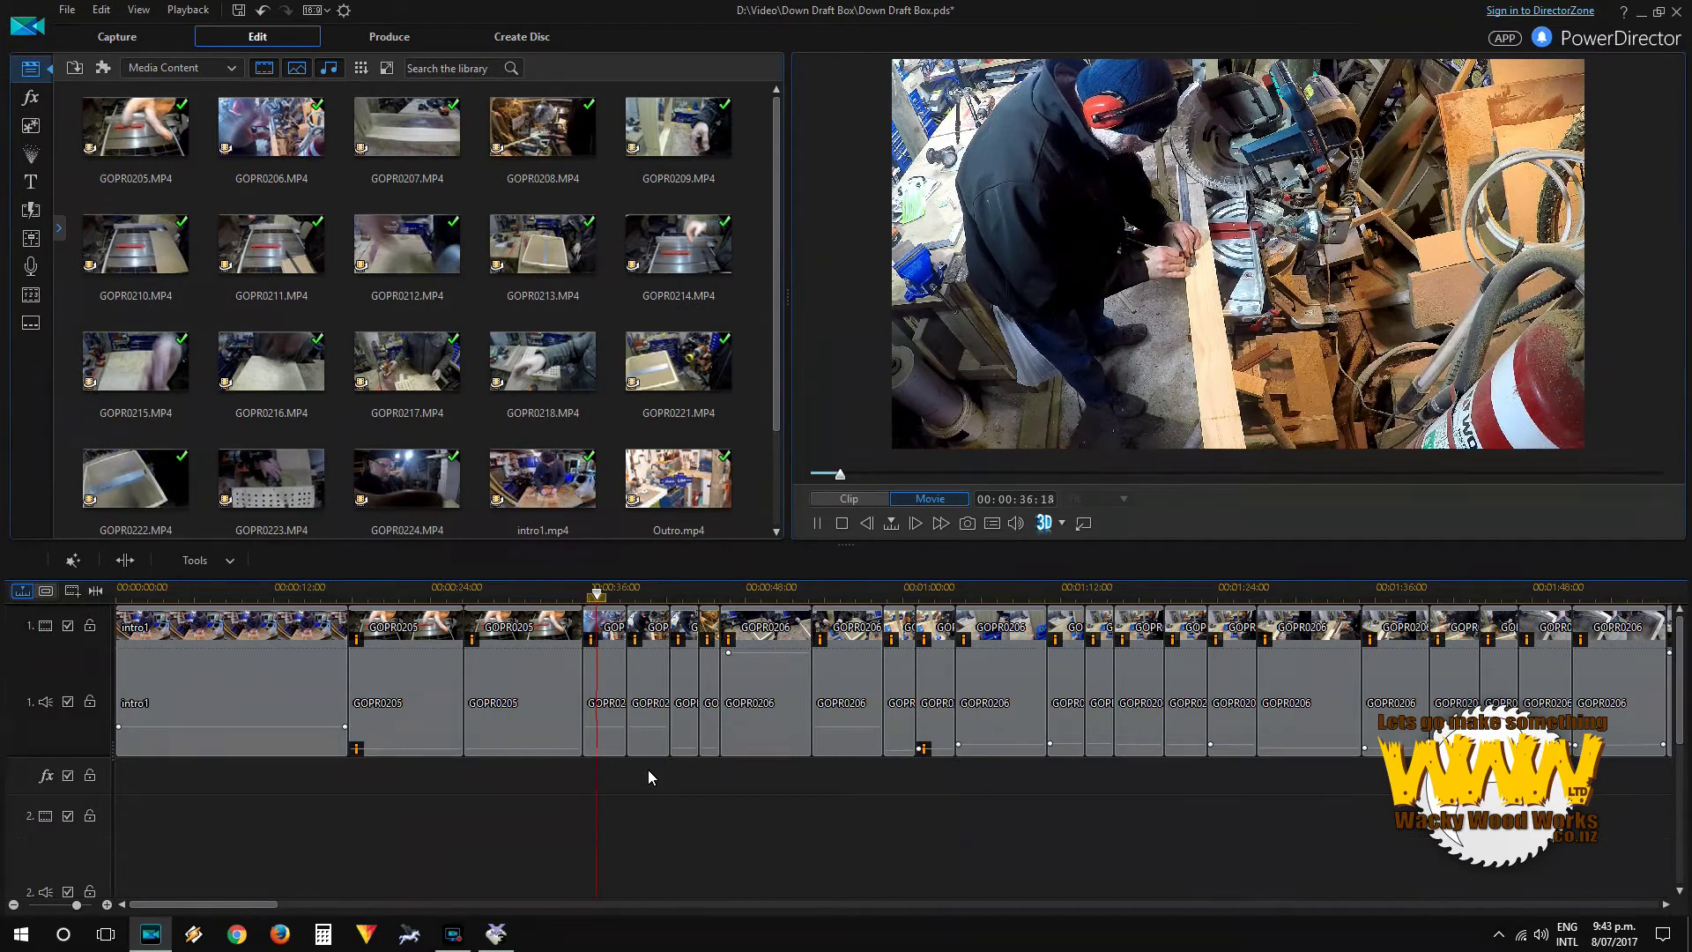
key(space)
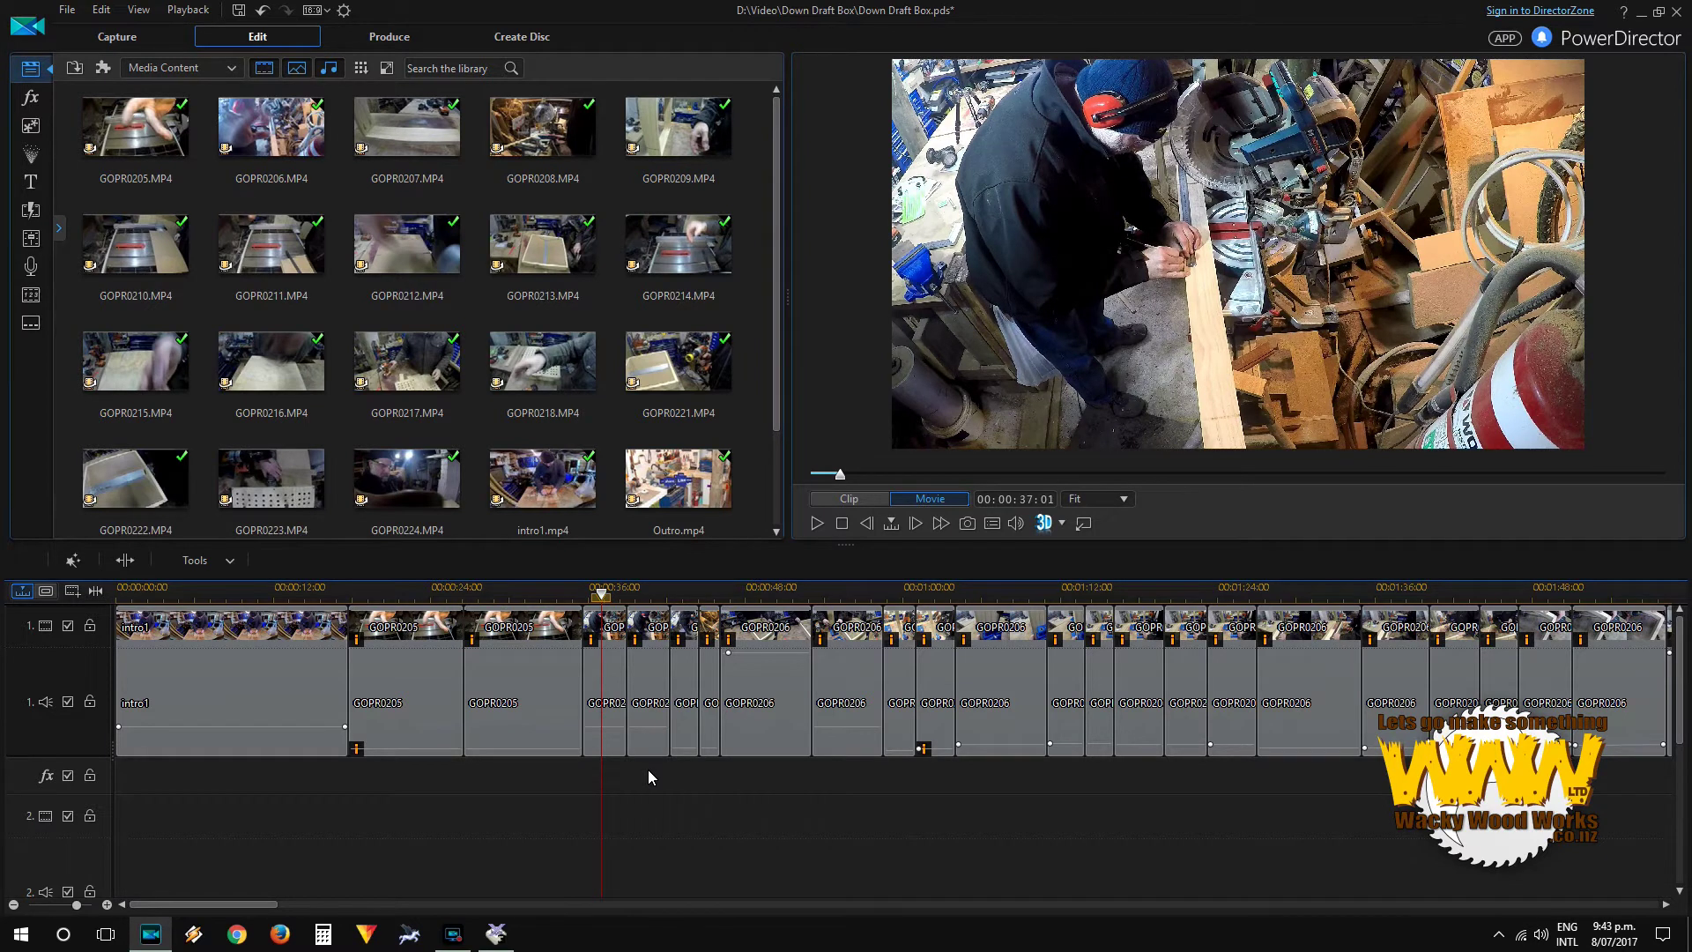
key(ctrl+t)
click(592, 708)
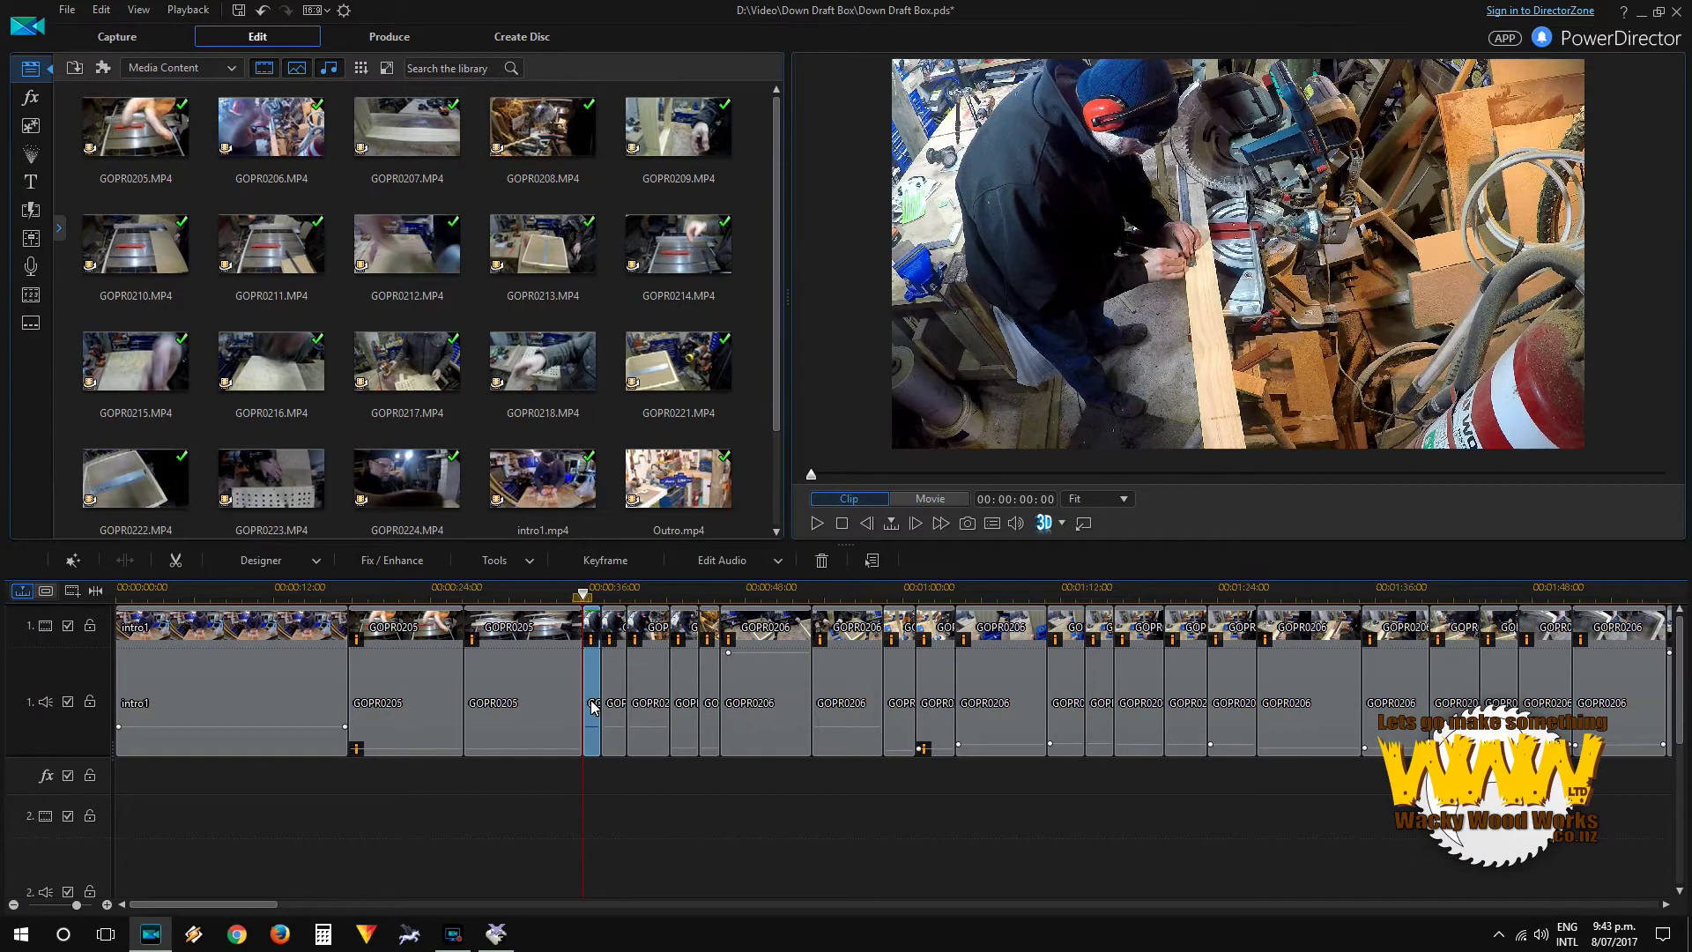
Step: Set the preview quality to High Preview Resolution and play the selected mitre-saw clip
right_click(1077, 373)
mouse_move(1150, 509)
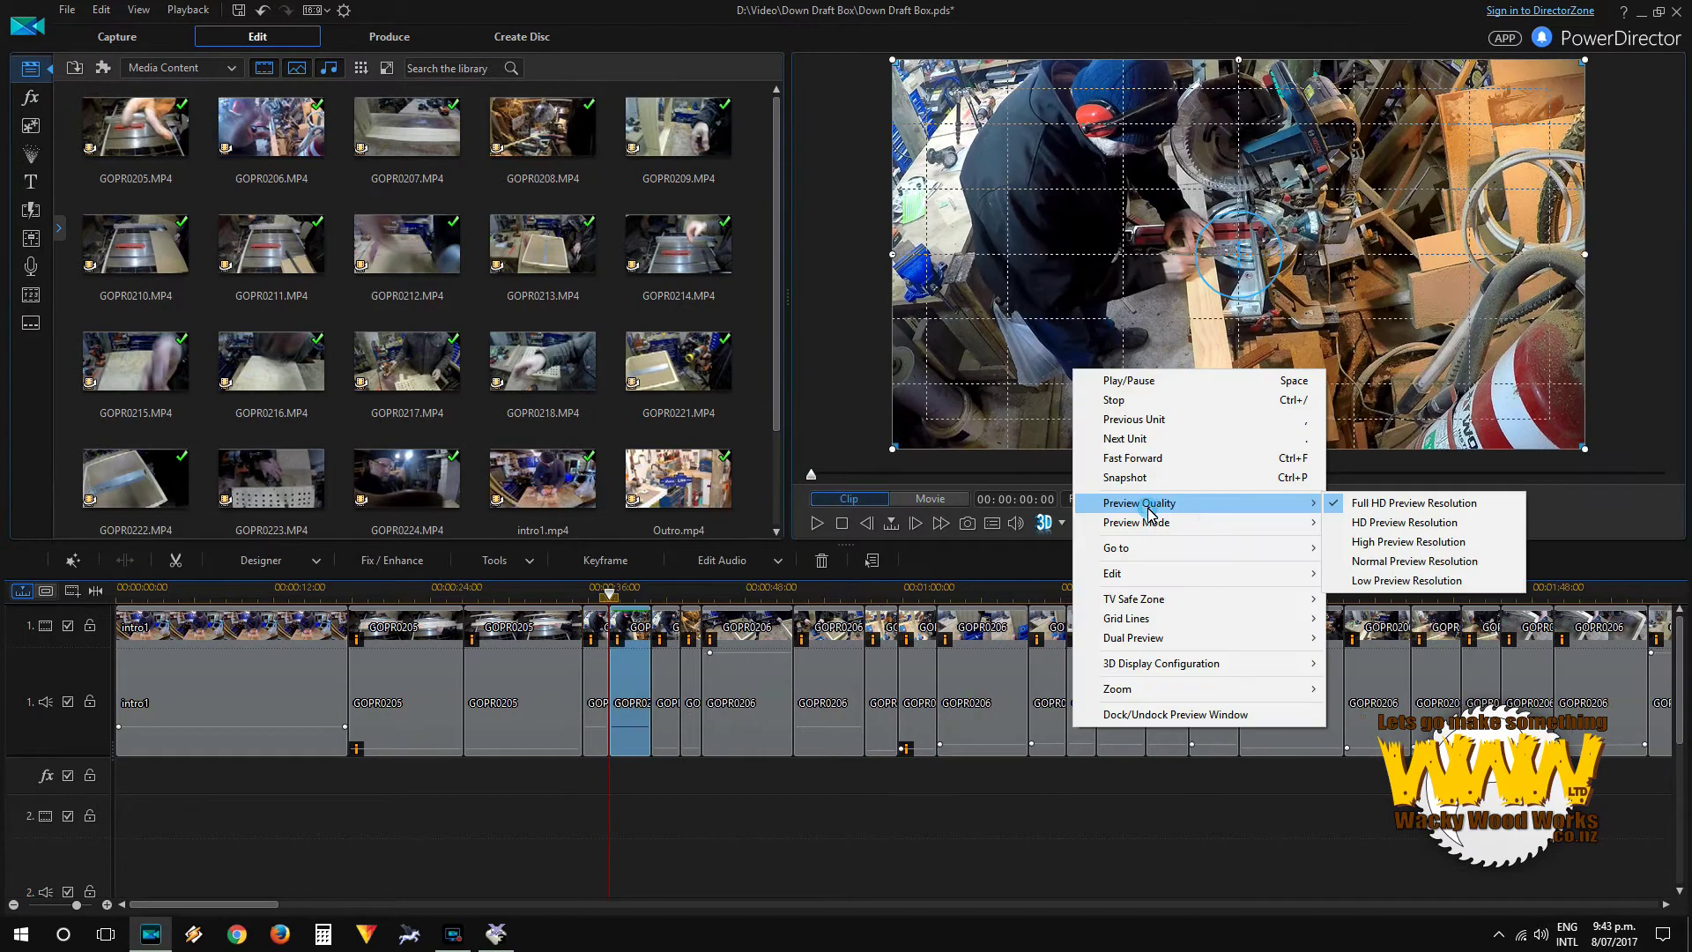
click(1412, 541)
click(817, 523)
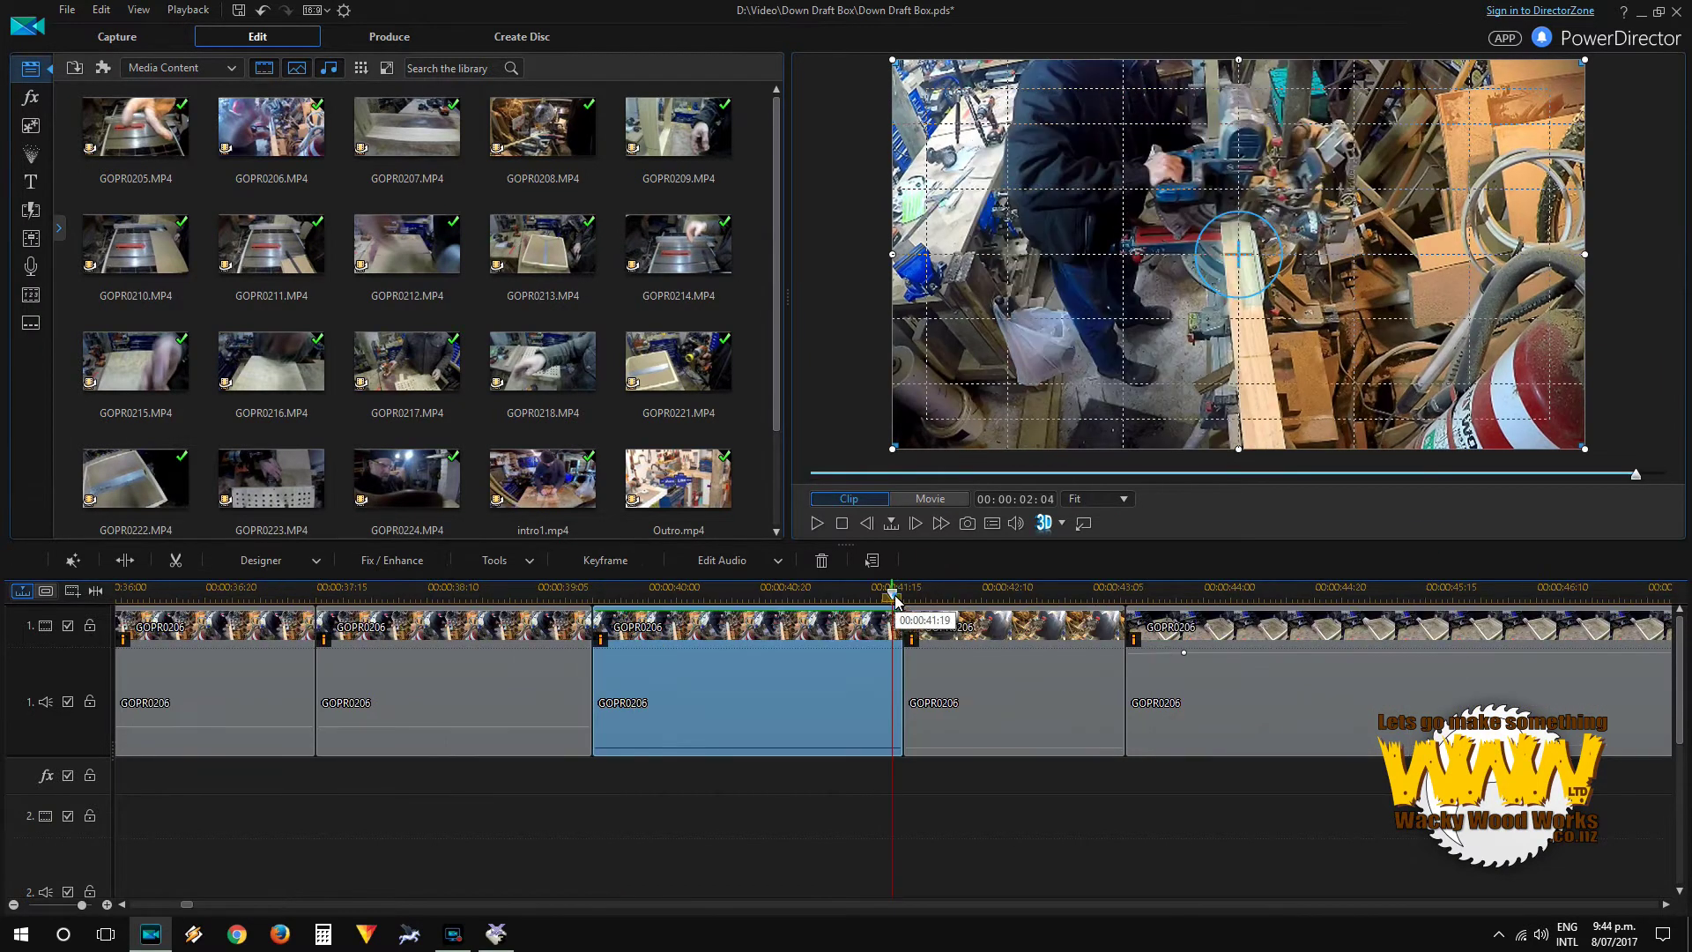
Step: Split the GOPR0206 mitre-saw clip that starts at 00:00:39:15 at 00:00:40:00 and delete its opening piece
click(876, 599)
click(660, 616)
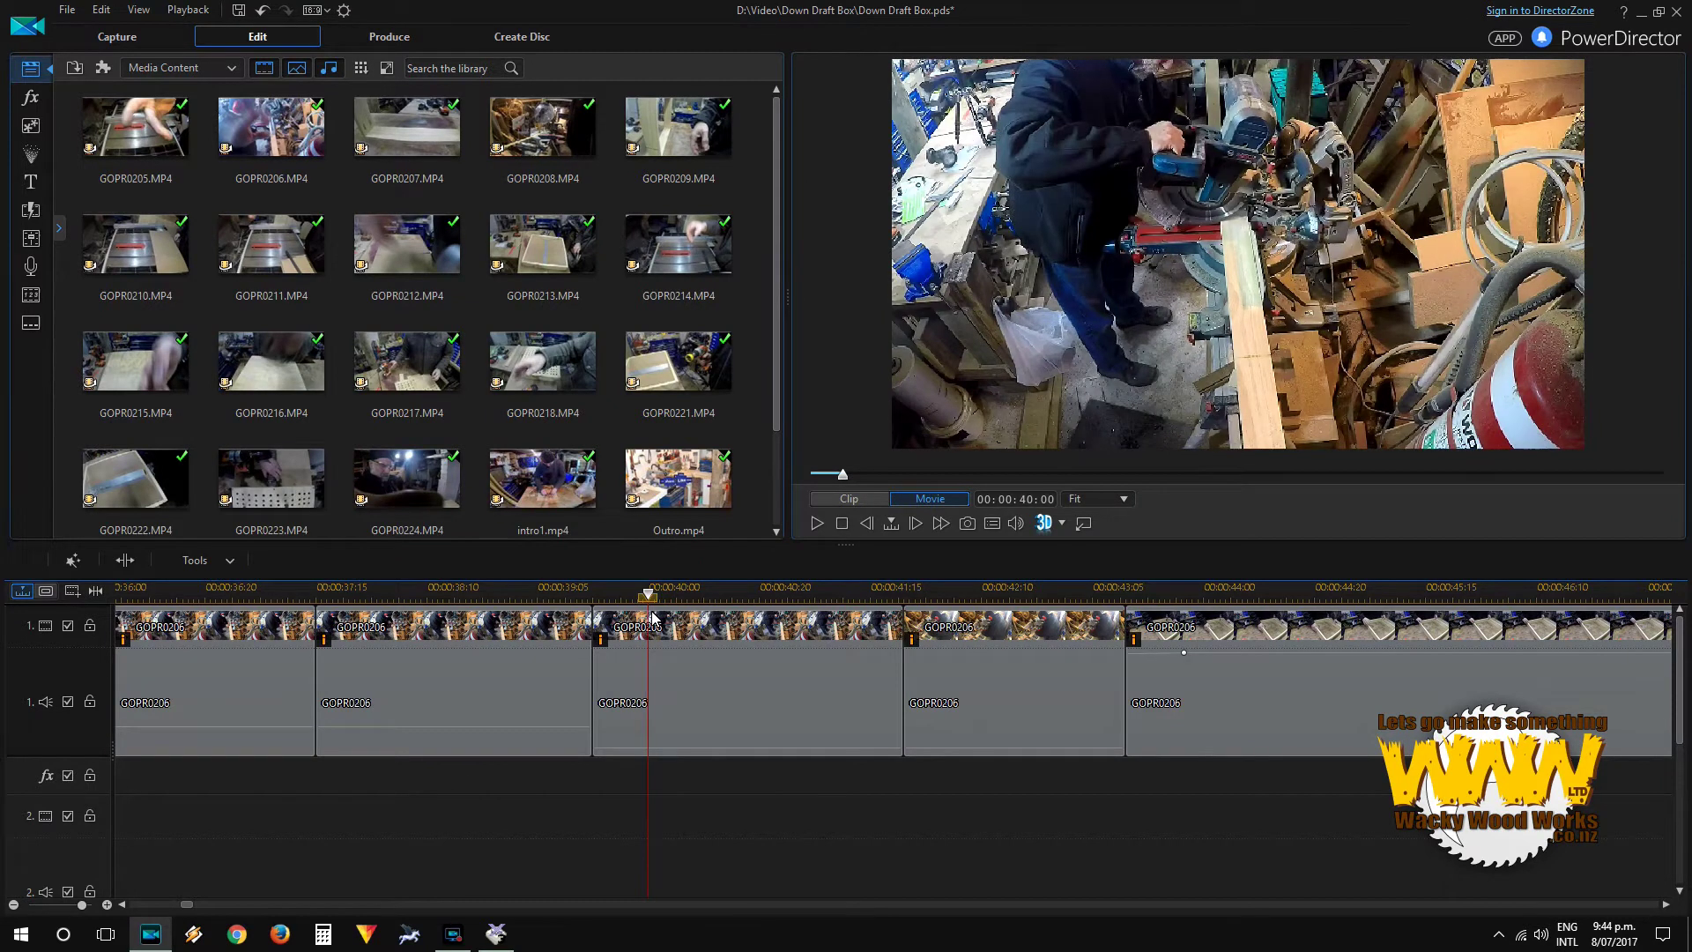
click(624, 675)
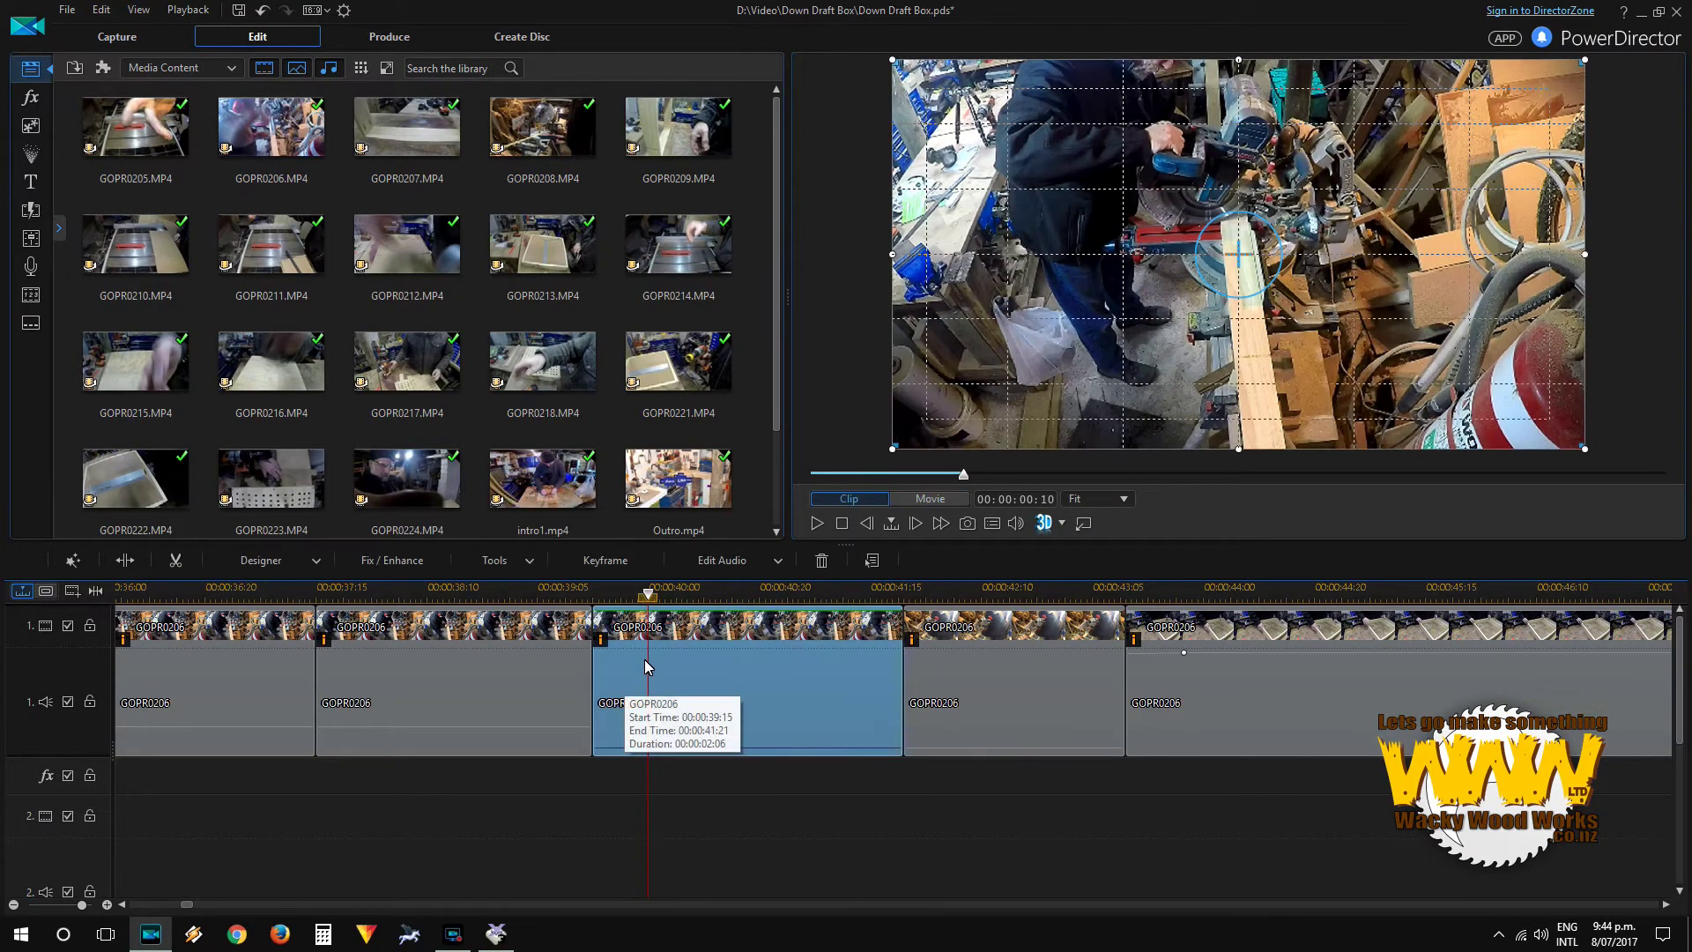
key(ctrl+t)
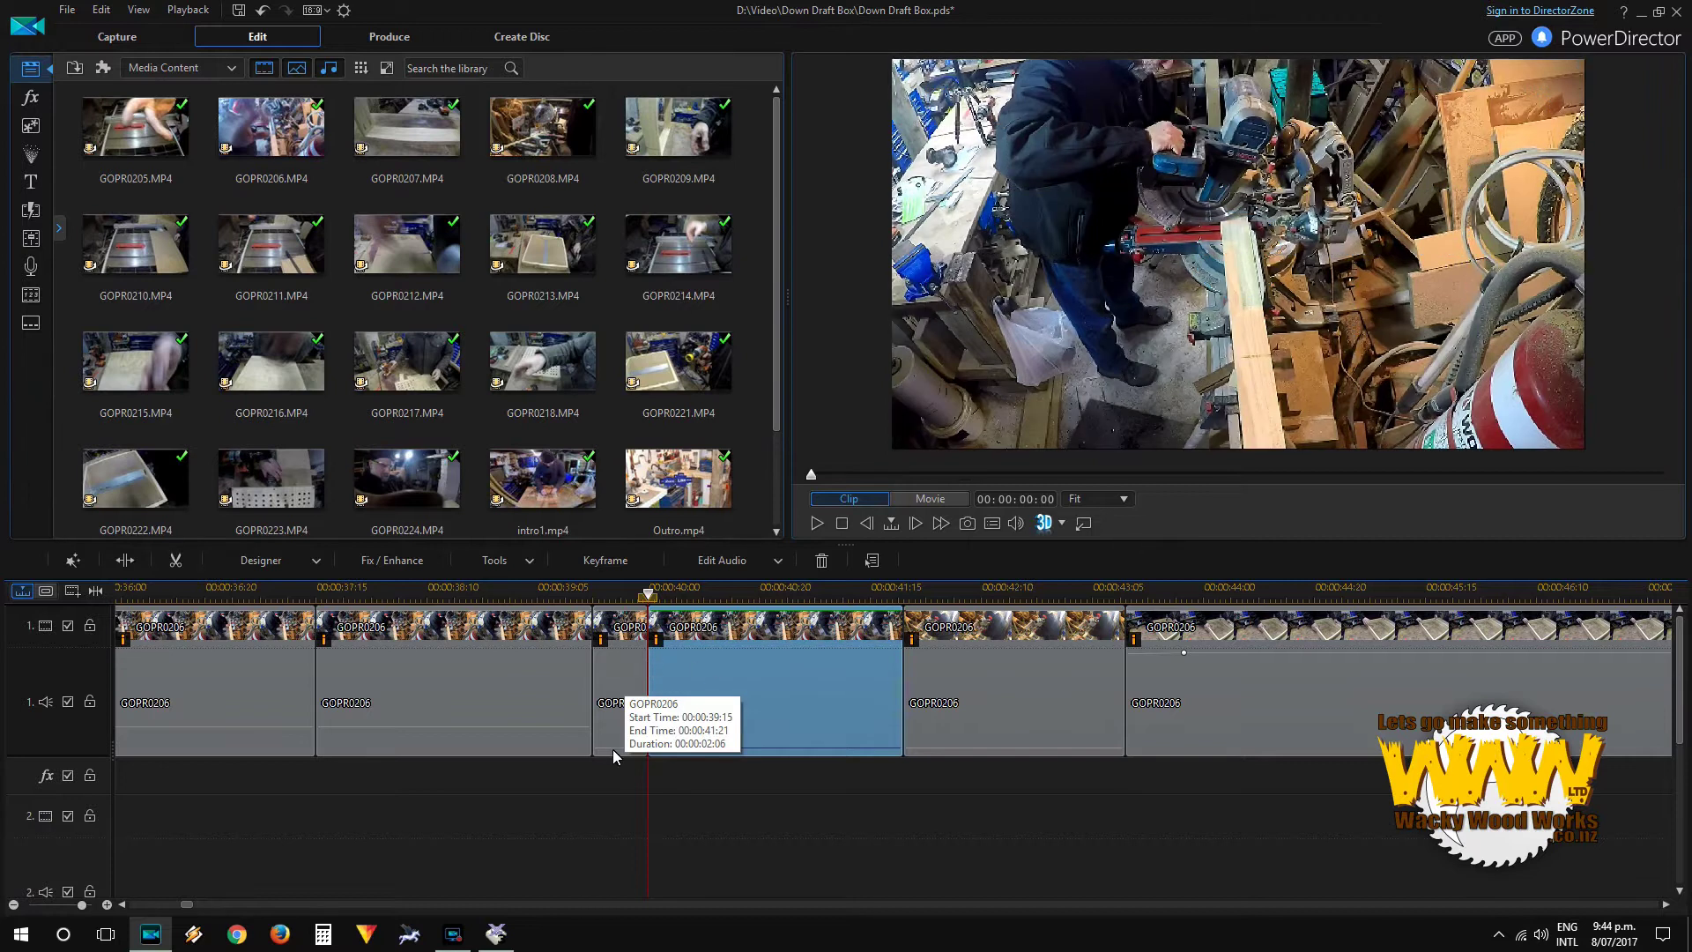
click(612, 747)
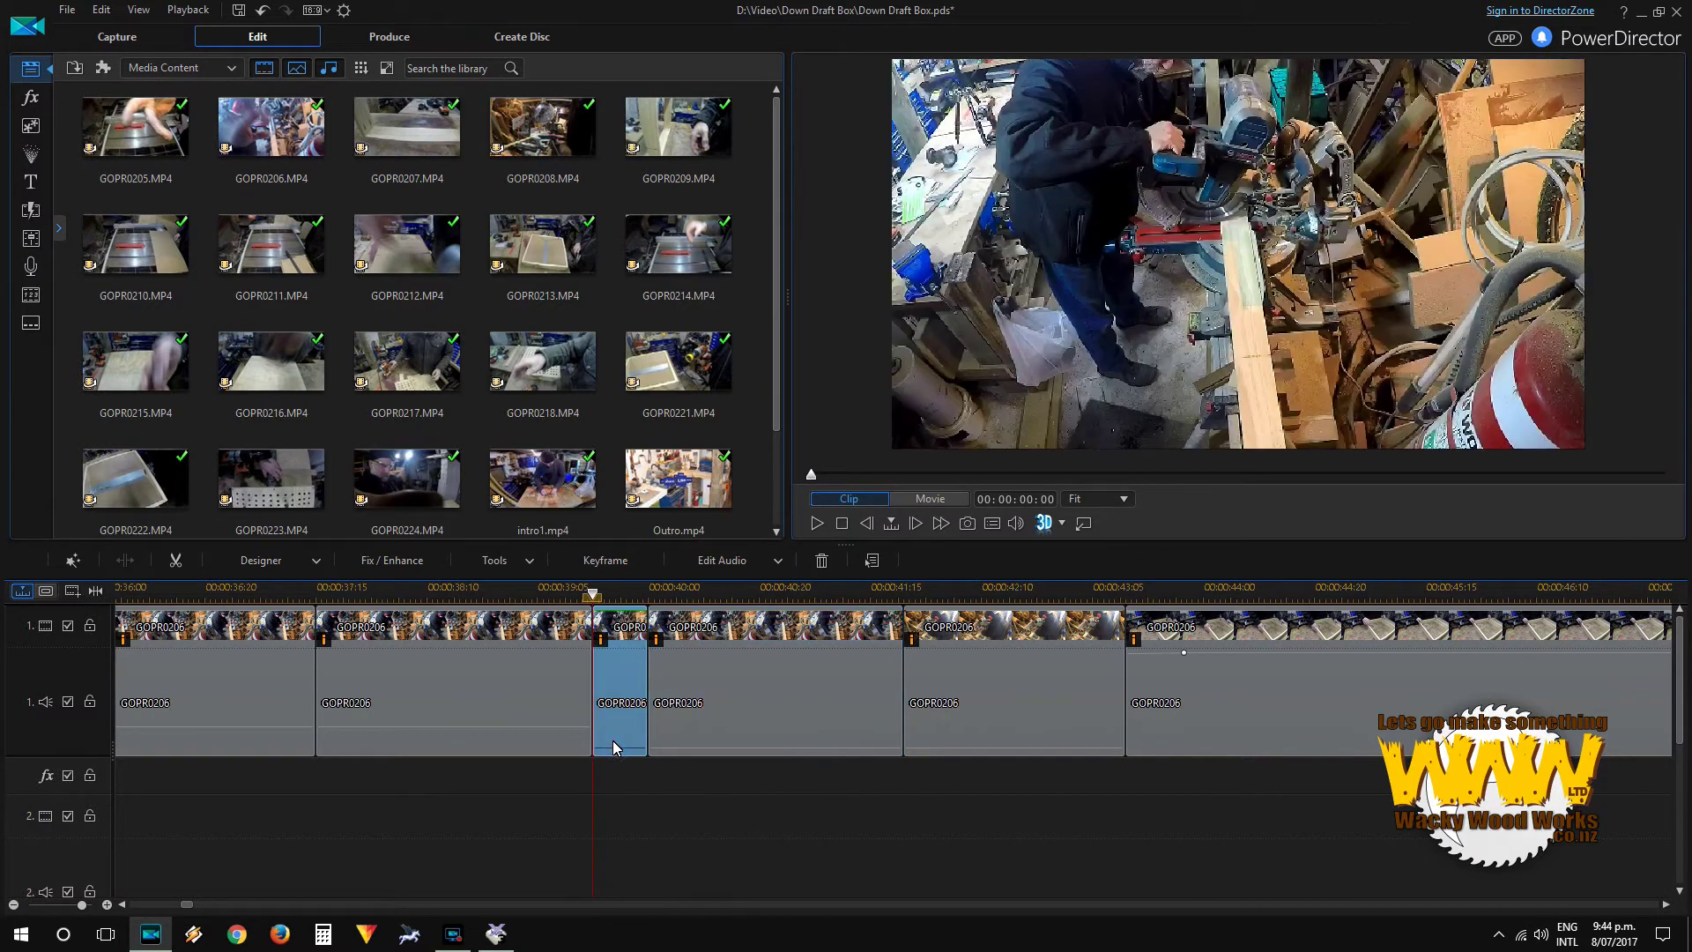
key(Delete)
Step: Add two close volume keyframes midway through the GOPR0206 clip starting at 00:00:50:01, raise the gain to about +10.2 dB from there, and play it back
click(1079, 696)
scroll(1066, 668, down, 2)
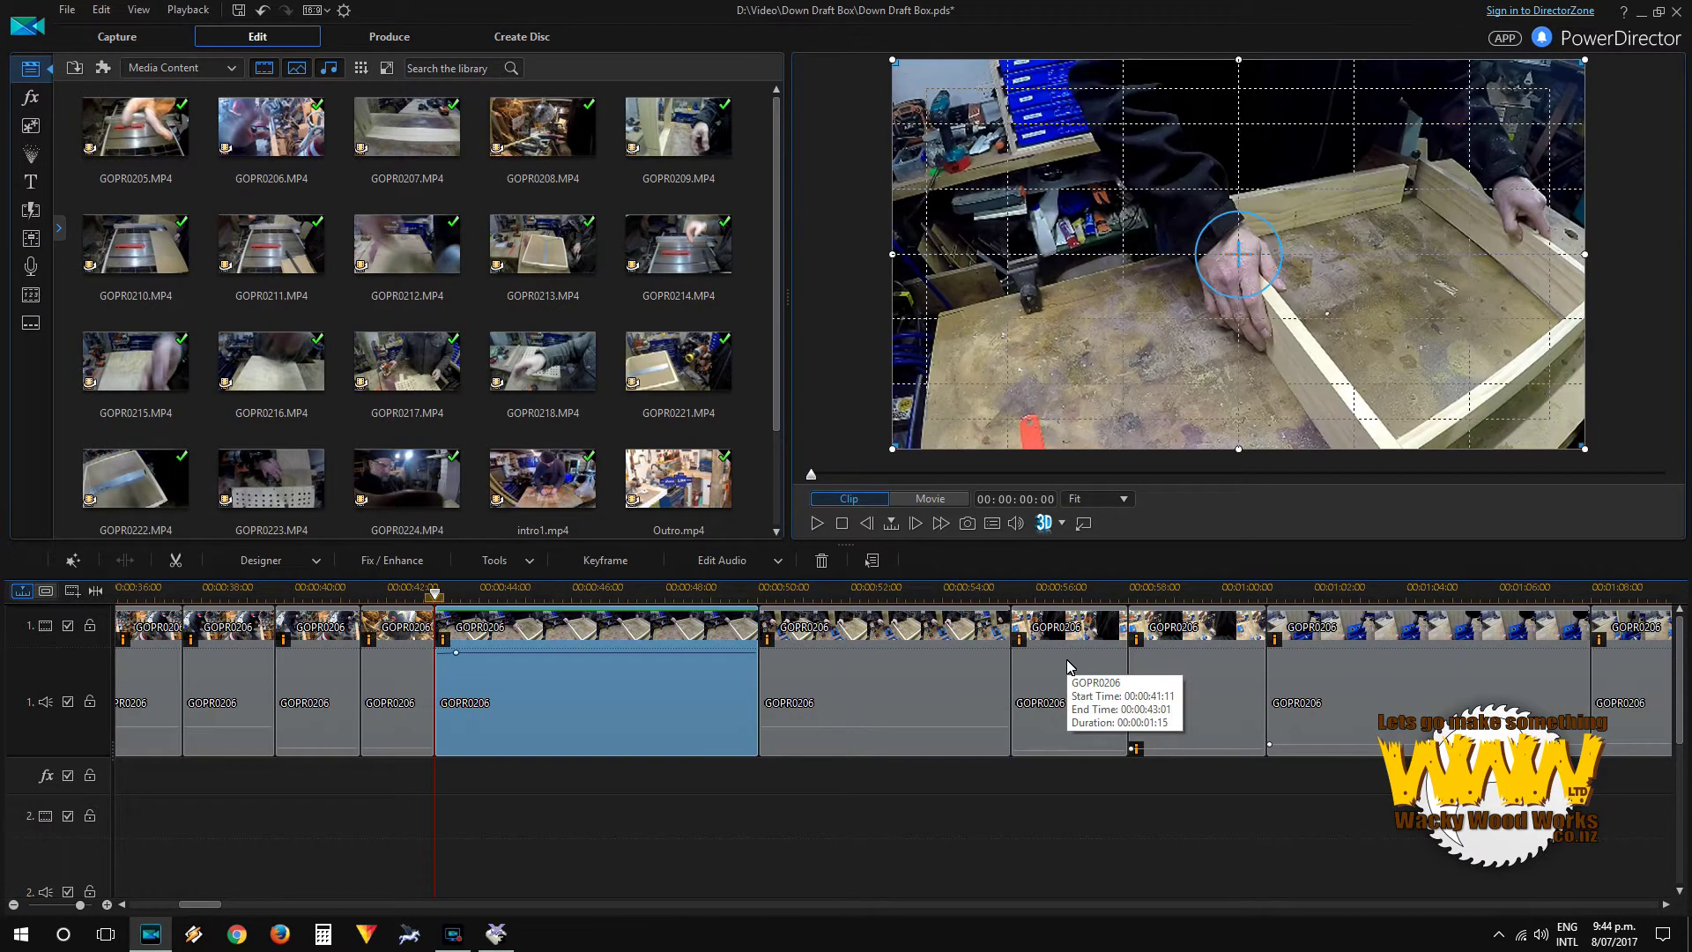
key(space)
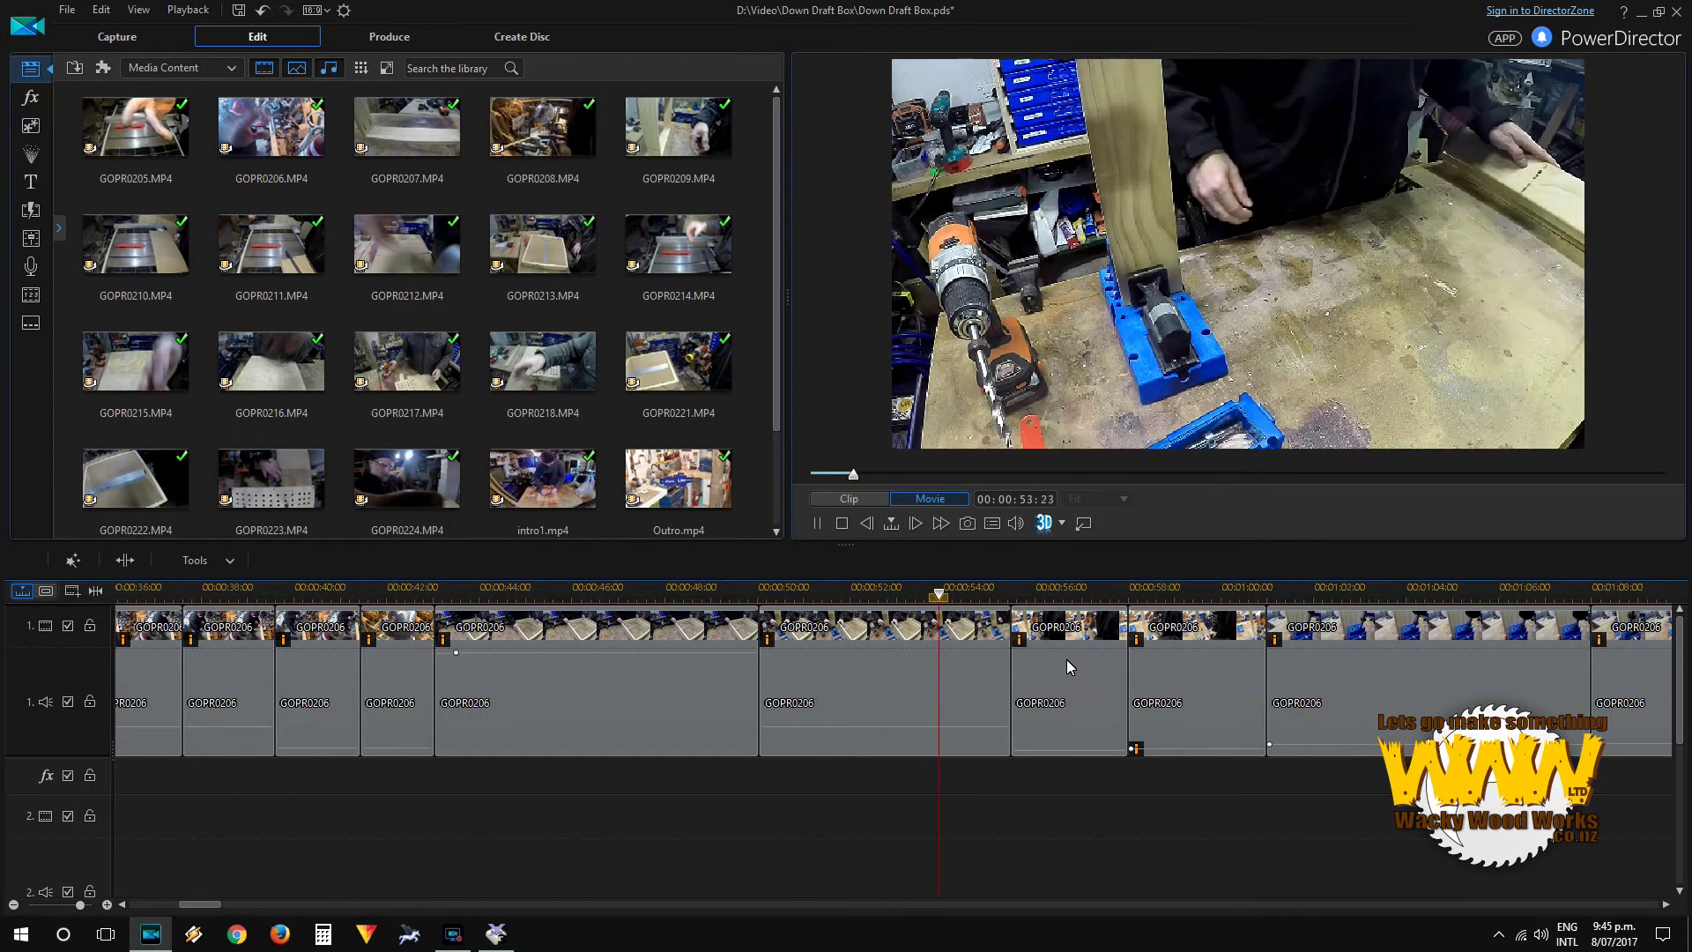
key(space)
click(897, 733)
click(894, 727)
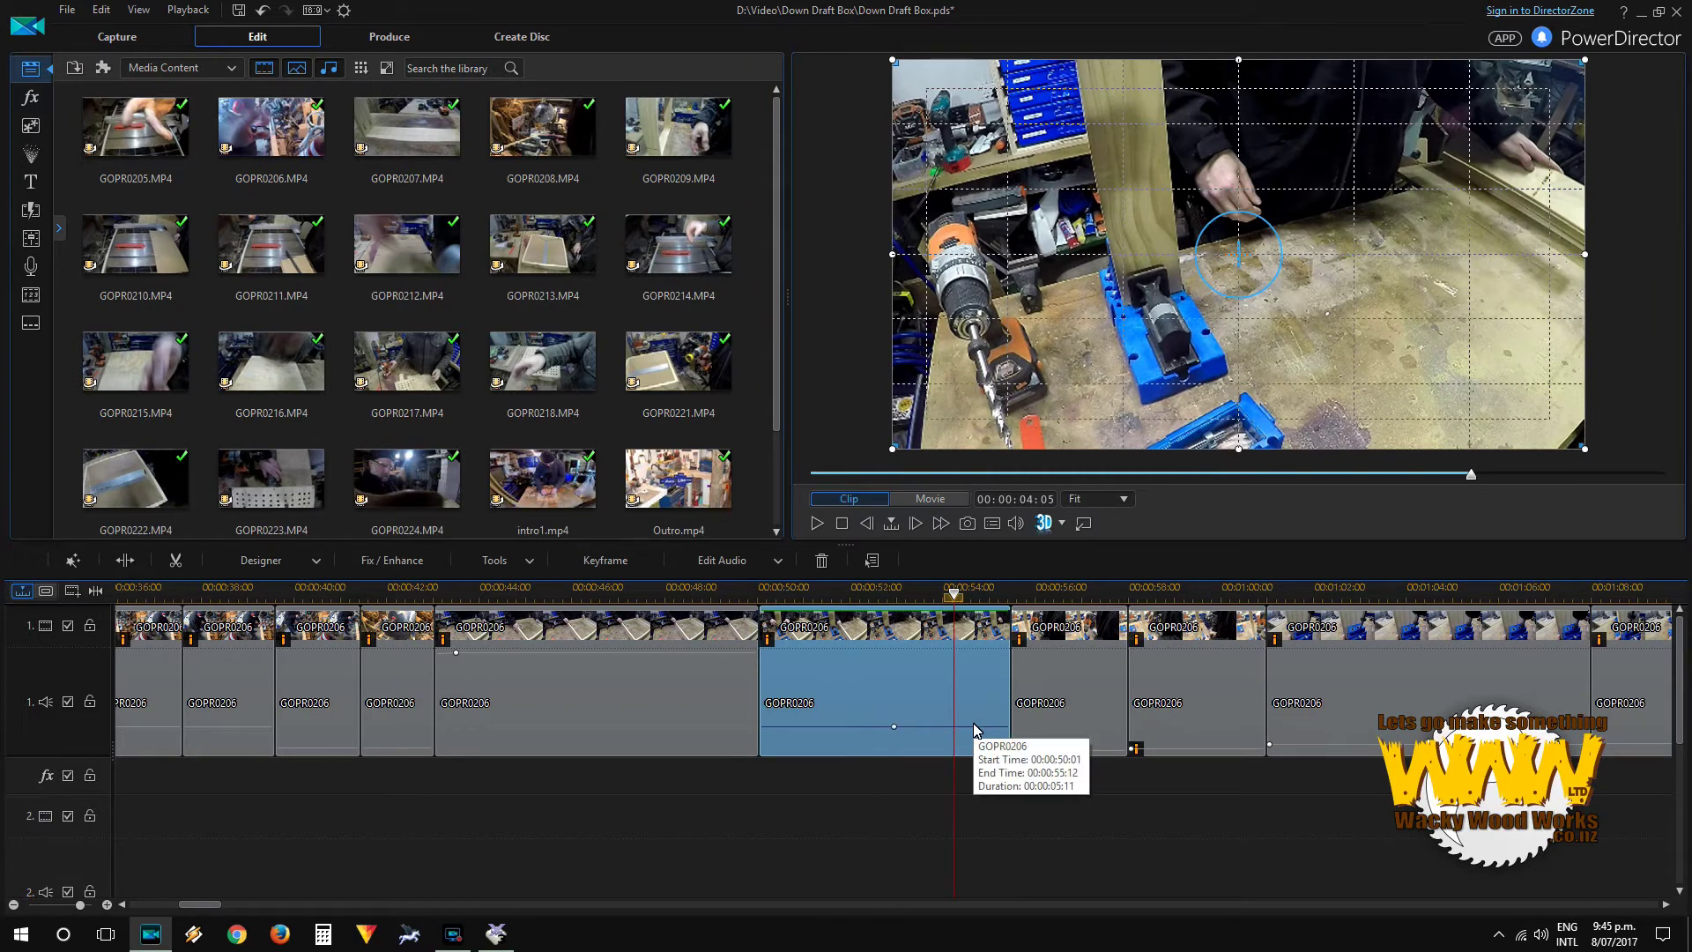
click(912, 726)
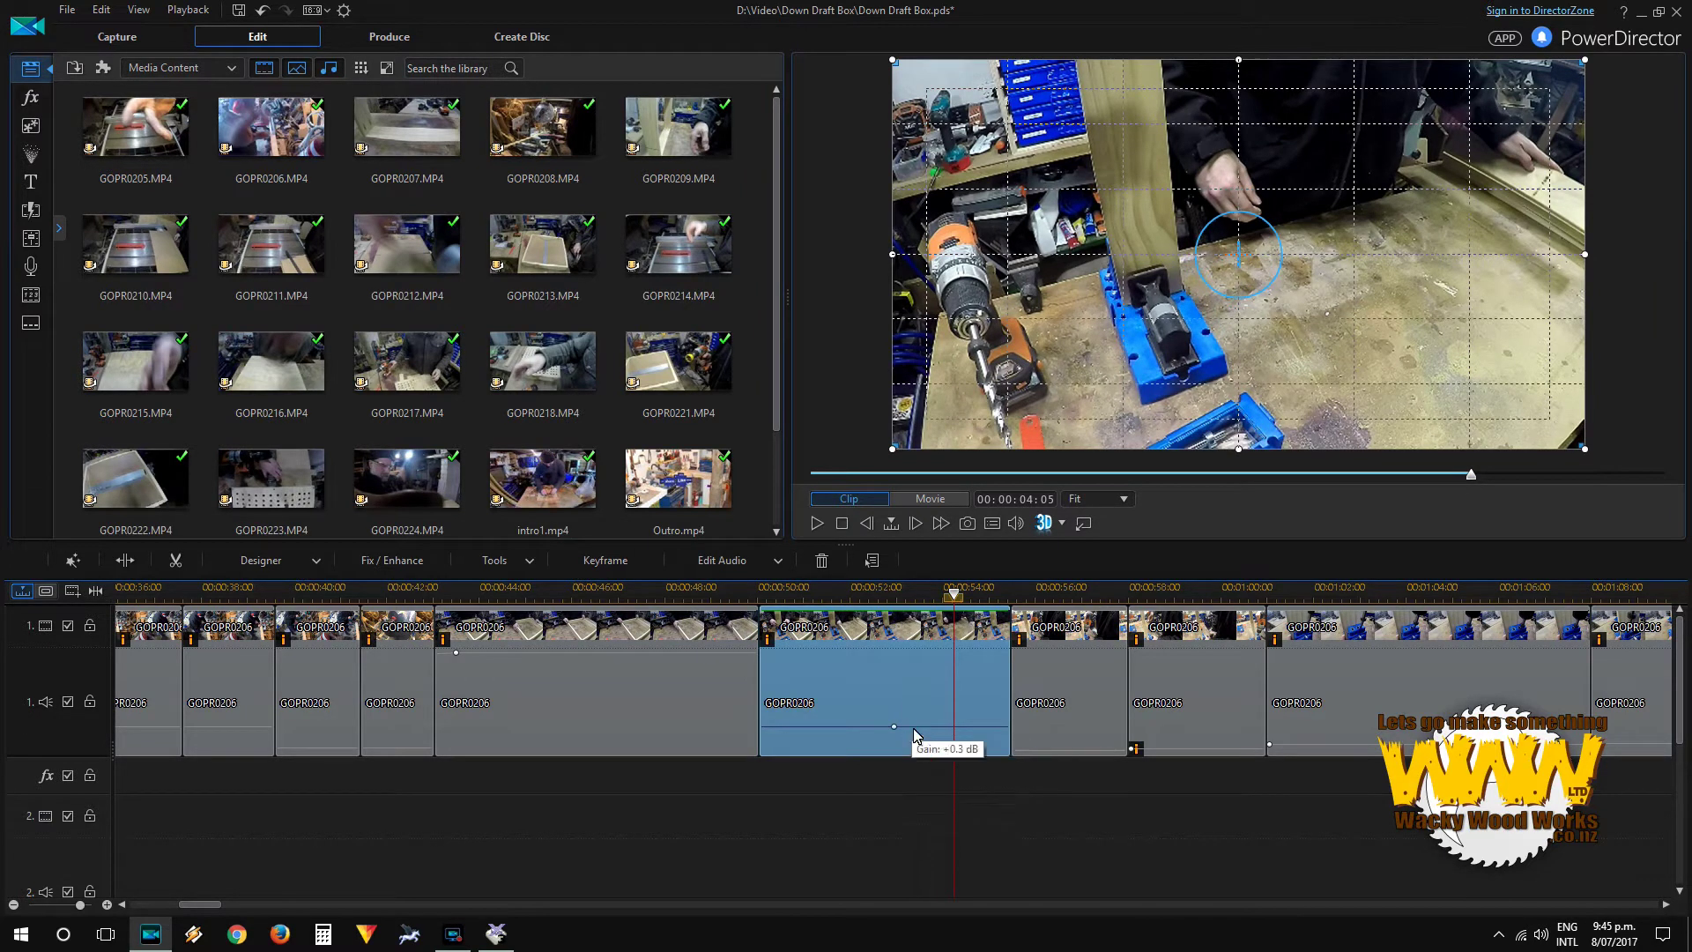
drag(914, 709, 919, 683)
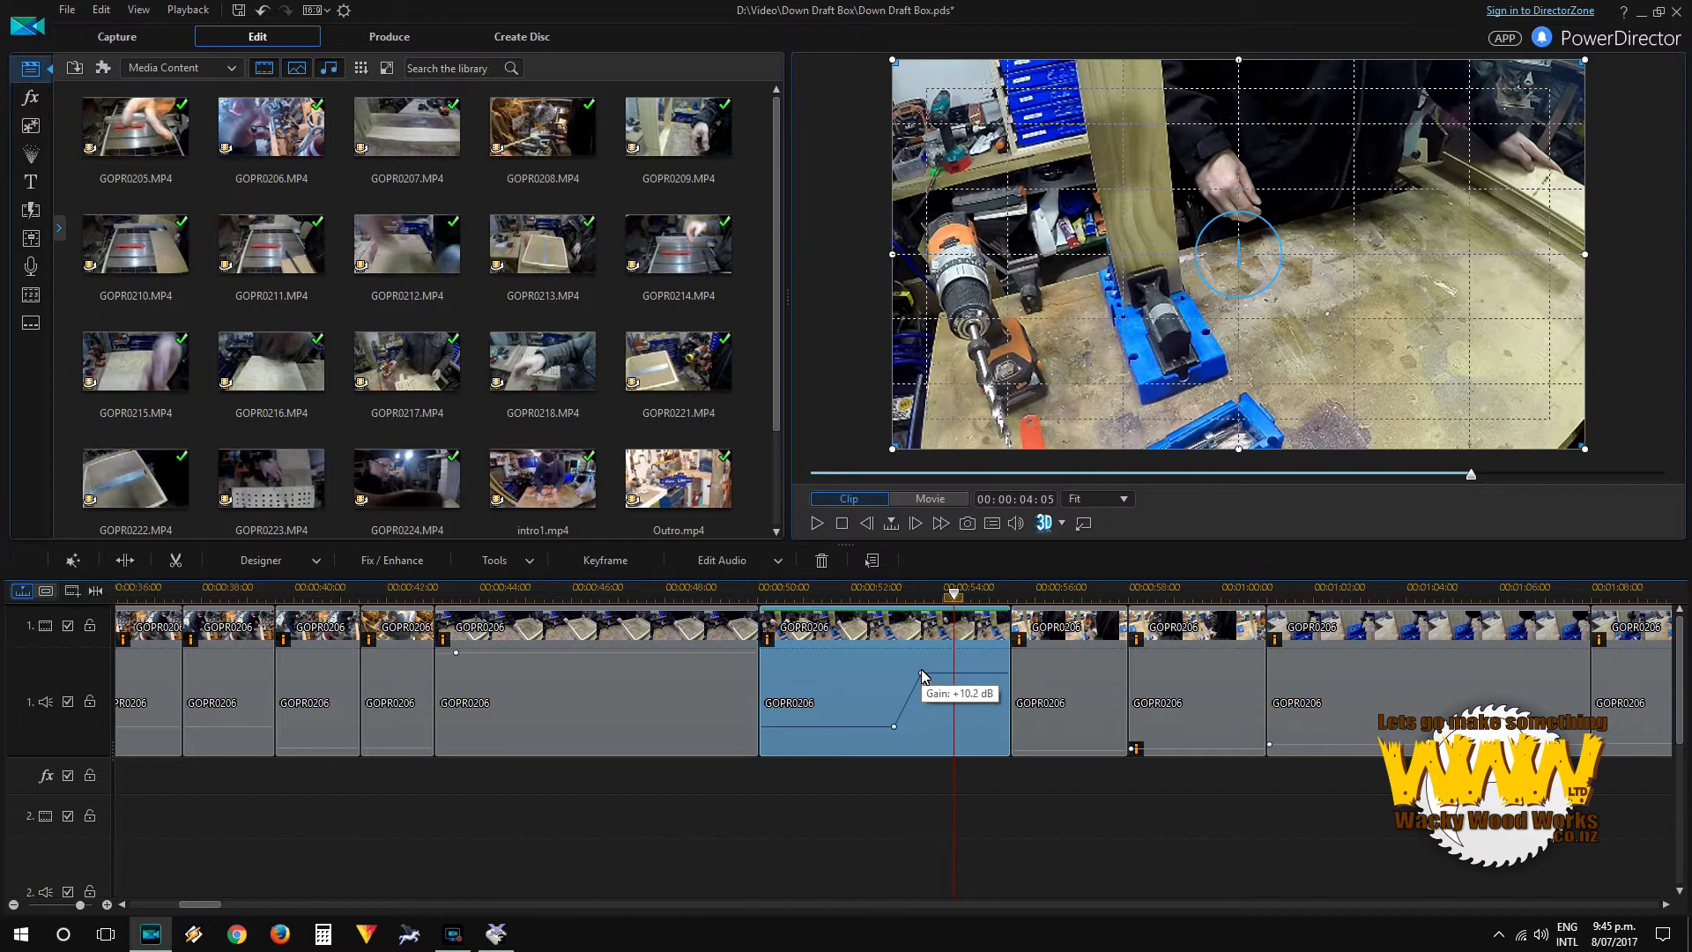
drag(911, 674, 902, 676)
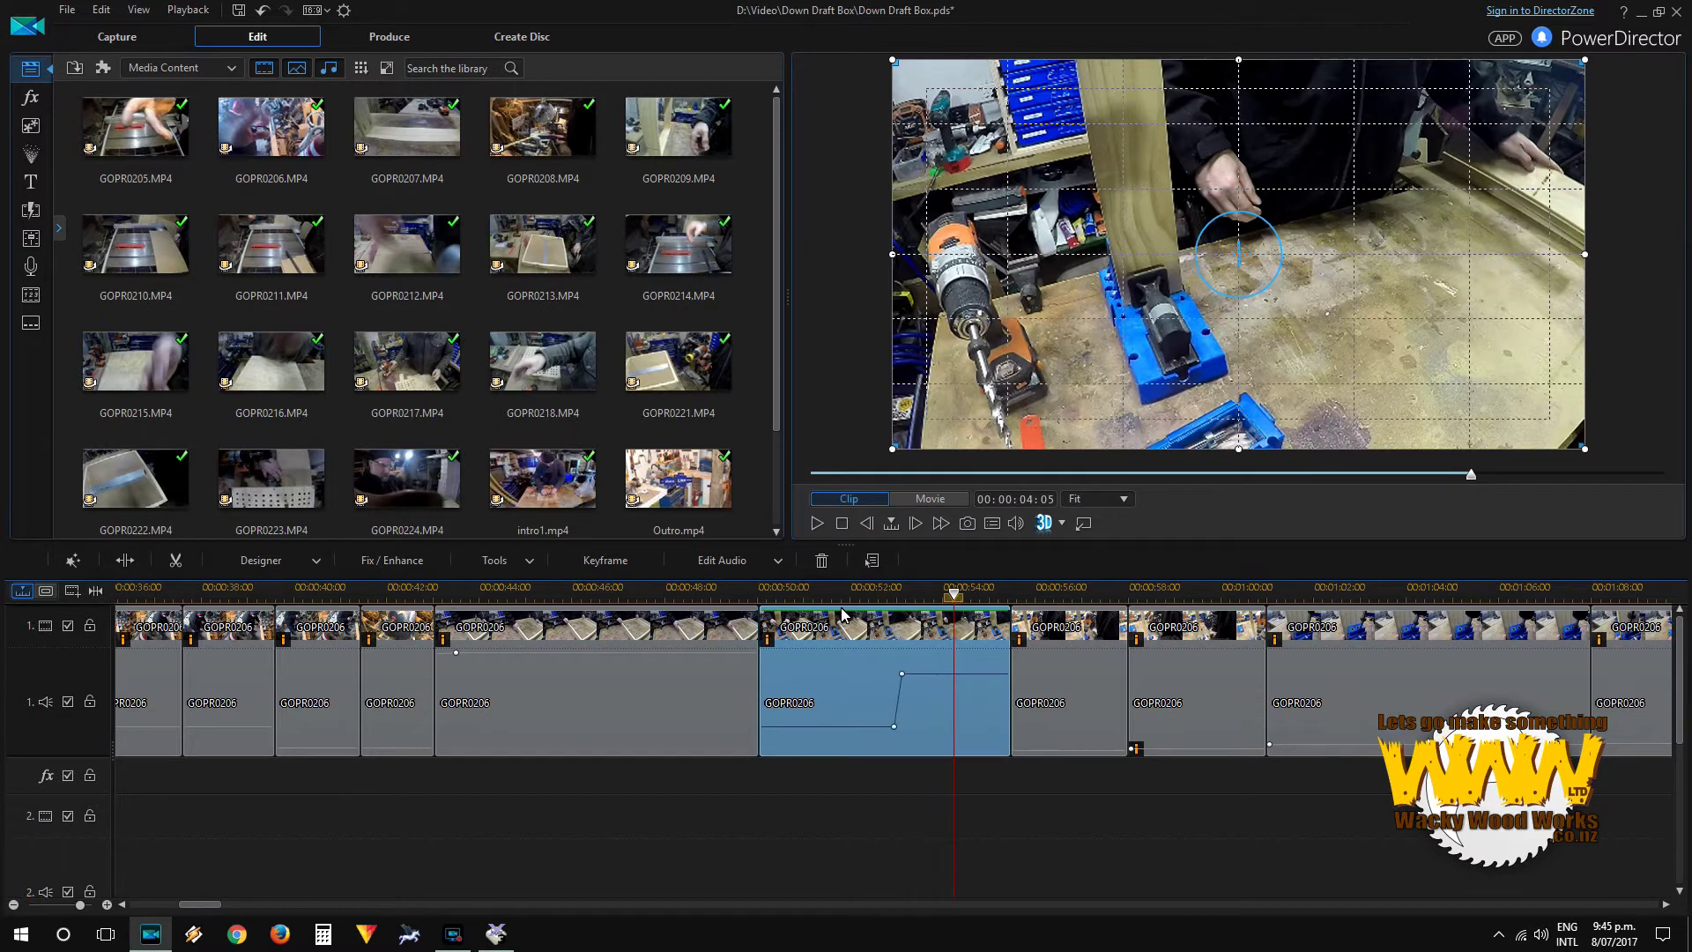
click(801, 605)
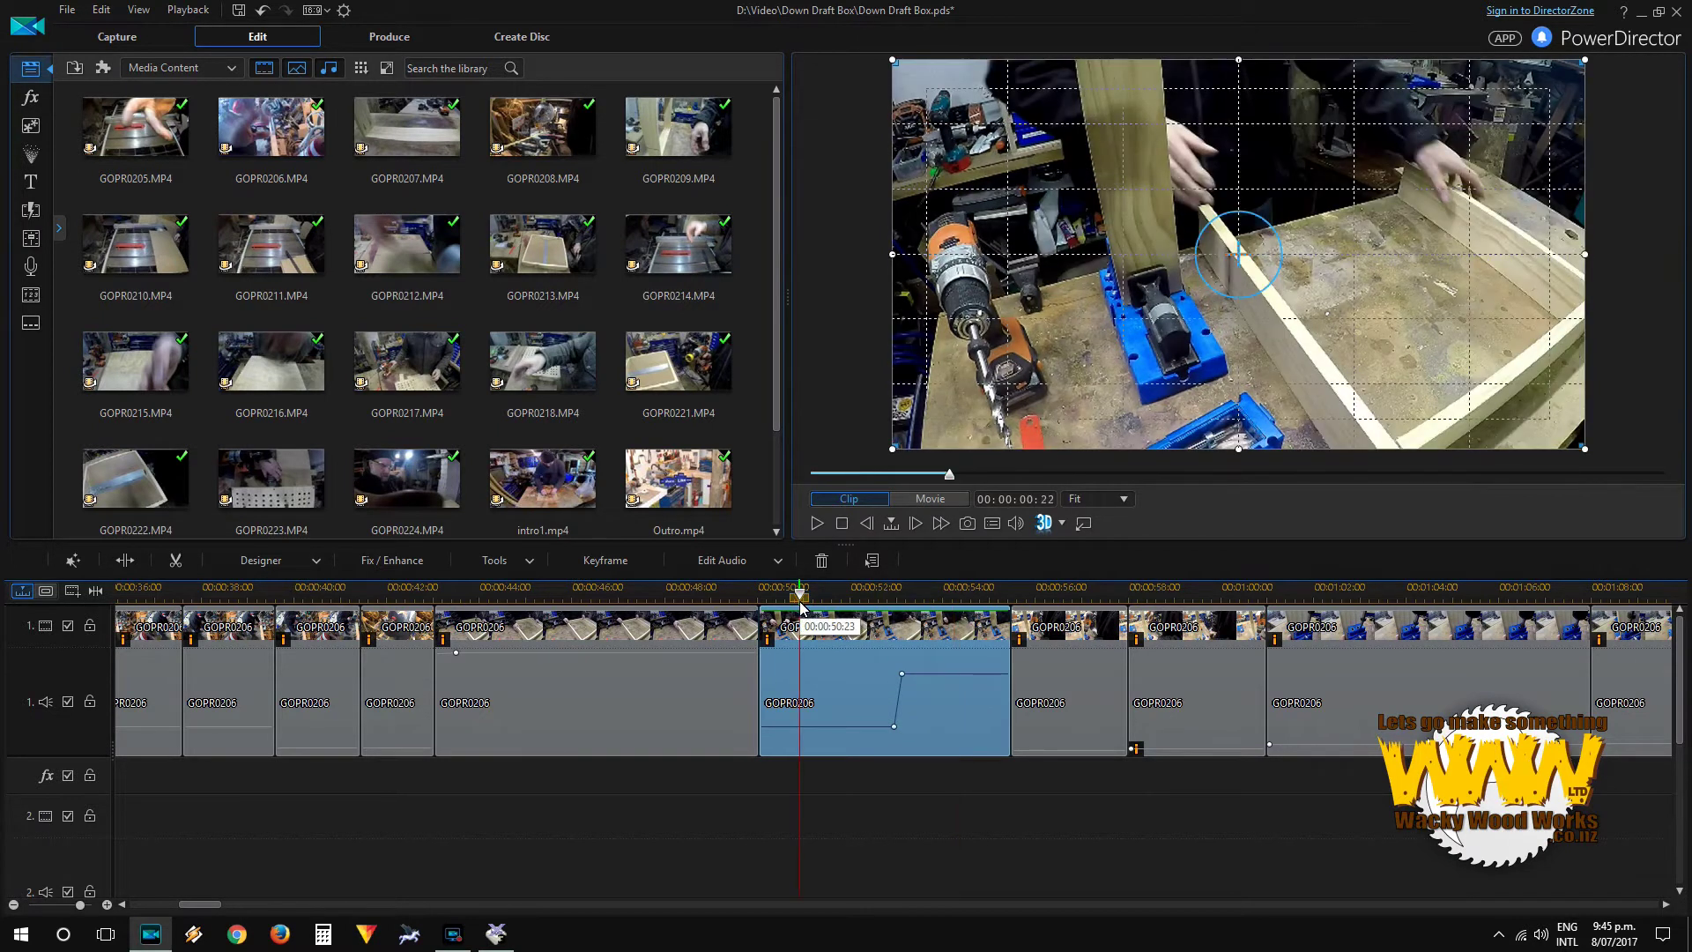
key(space)
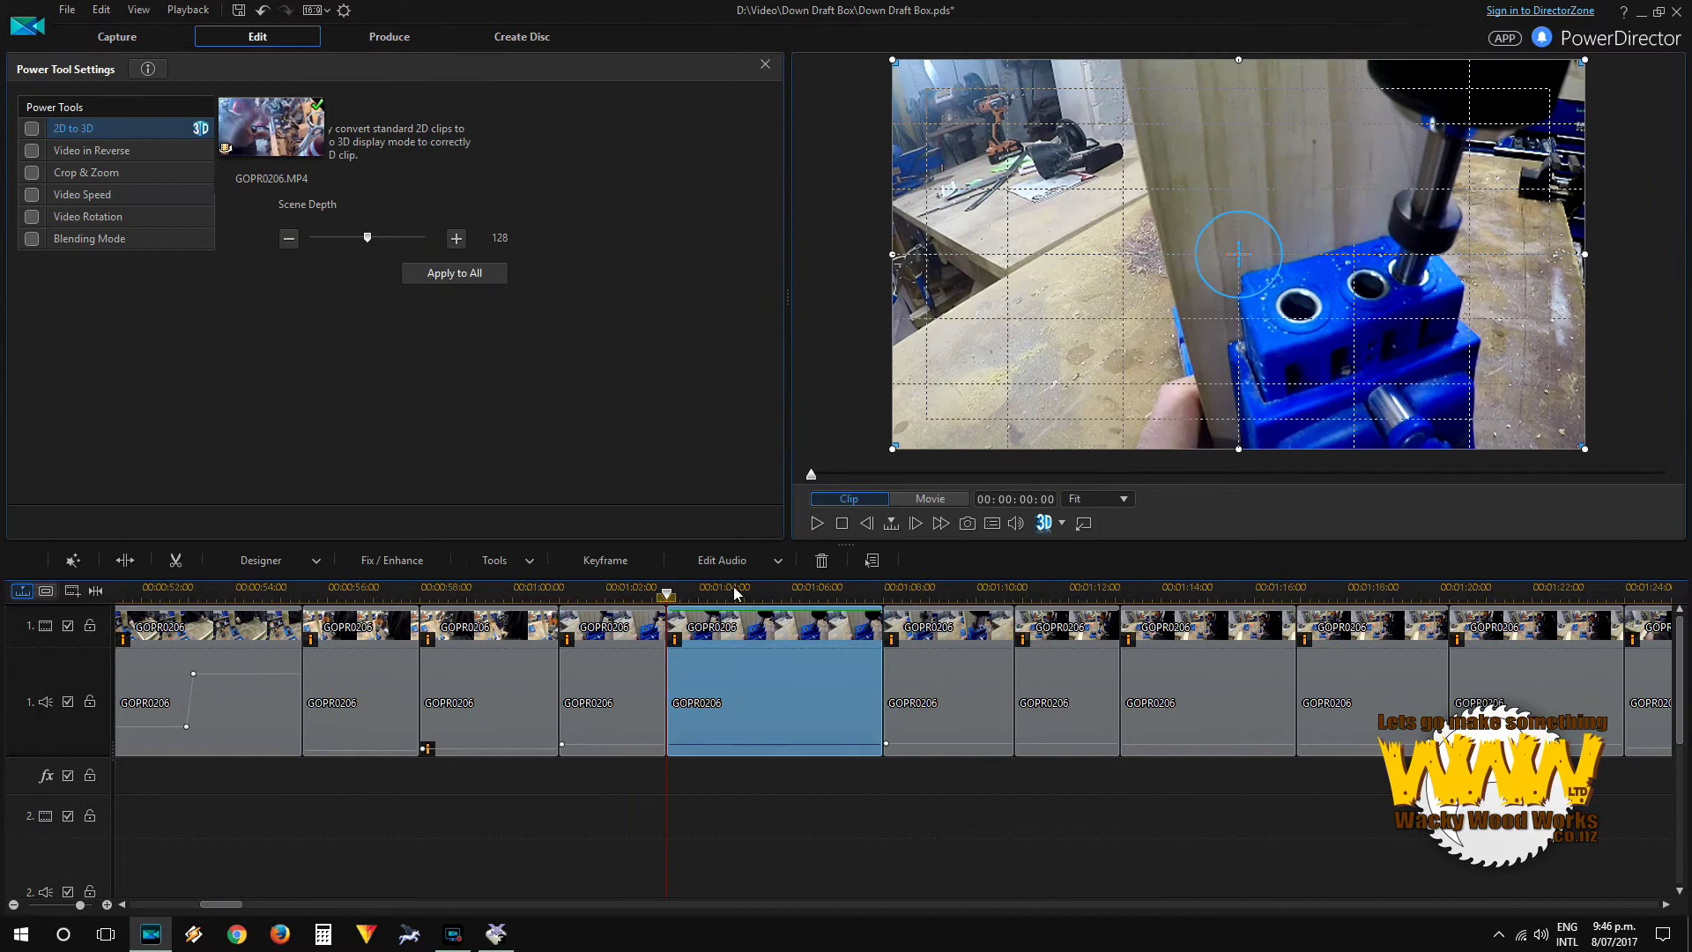
Step: Delete the short GOPR0206 drilling clip that starts at 00:01:01:00
click(647, 678)
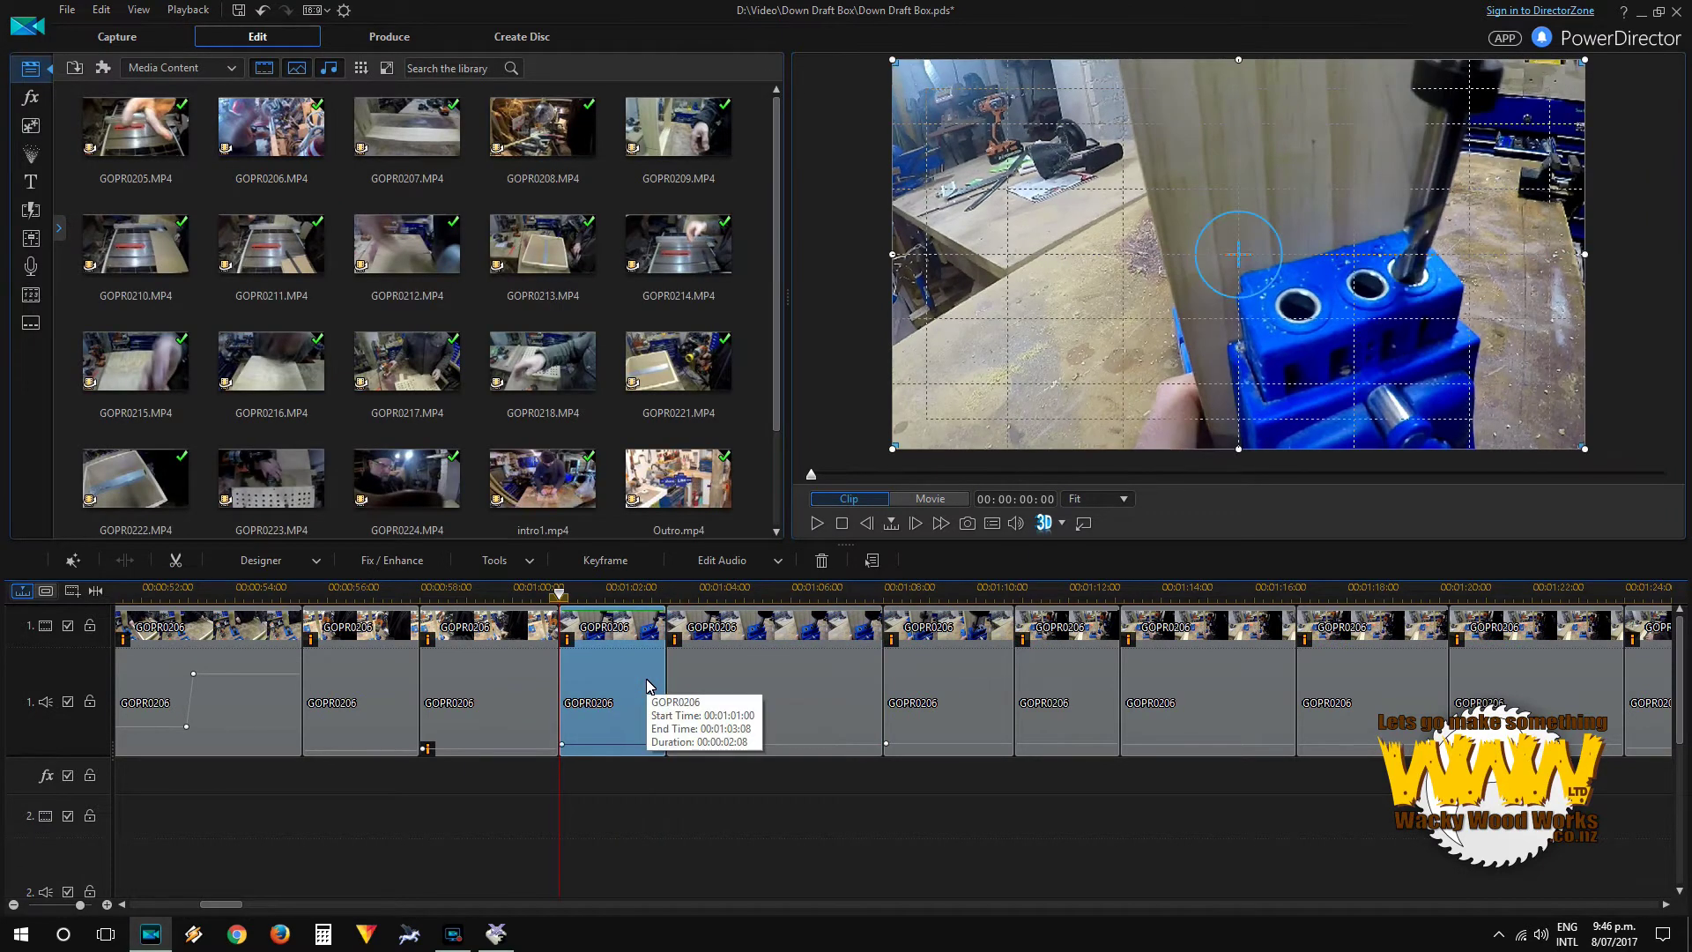
key(Delete)
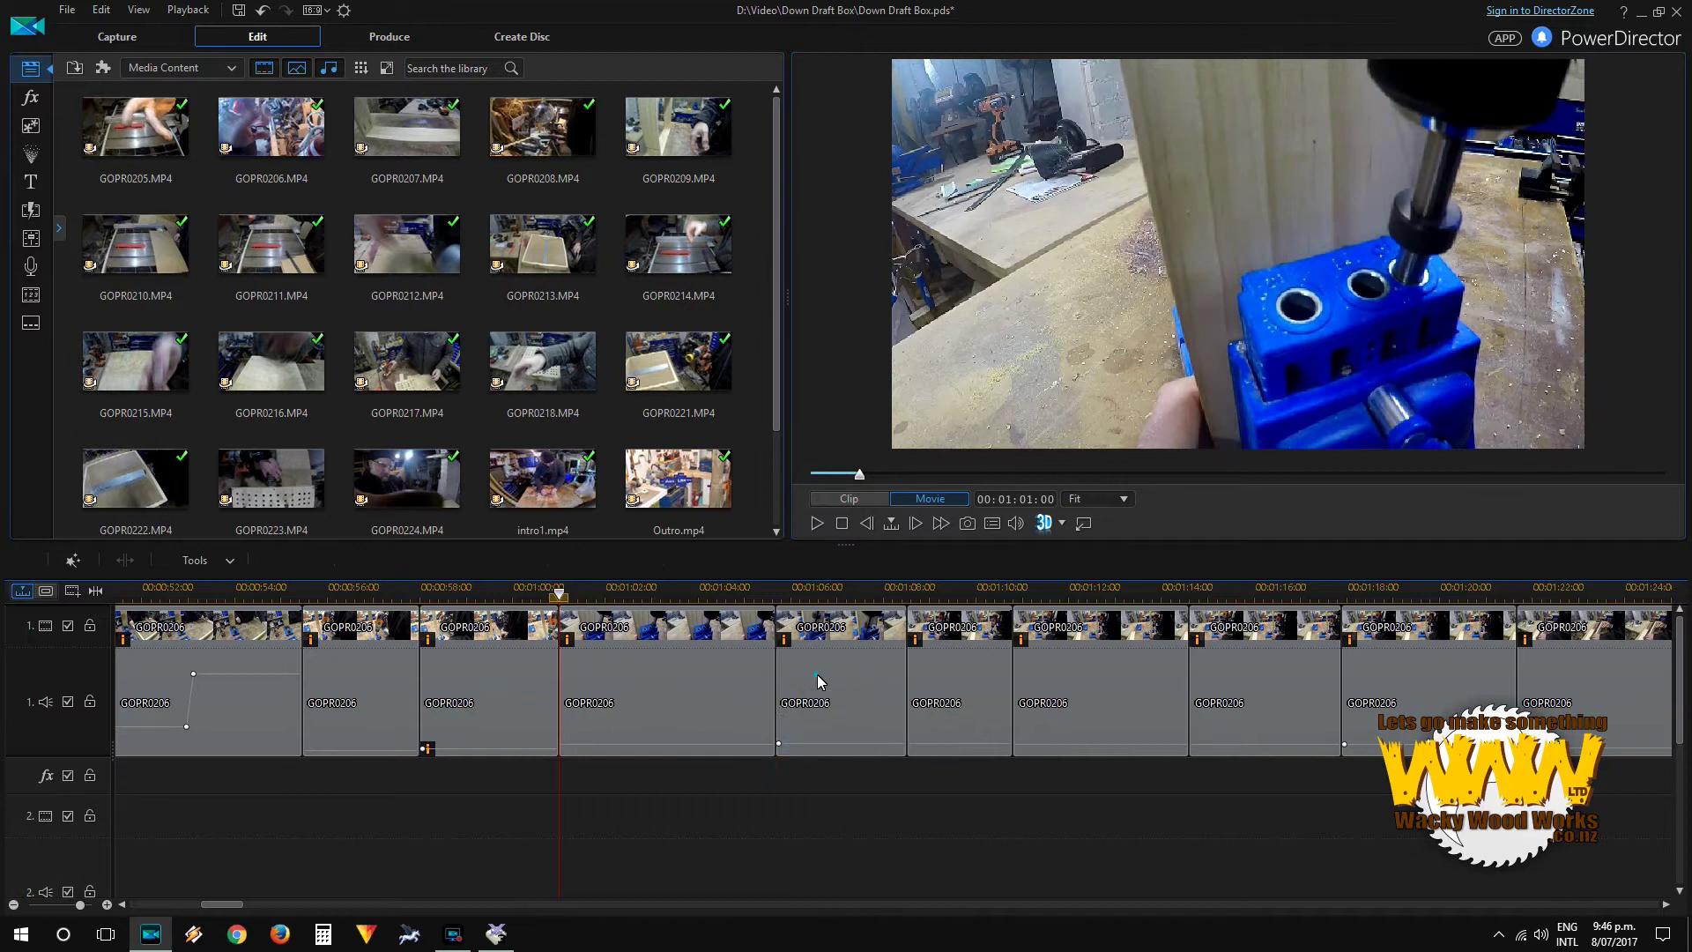
Step: Preview the drilling clip at about 00:01:05:18 and set its entire-clip speed multiplier to 2.000 in the Video Speed Designer
click(817, 675)
key(space)
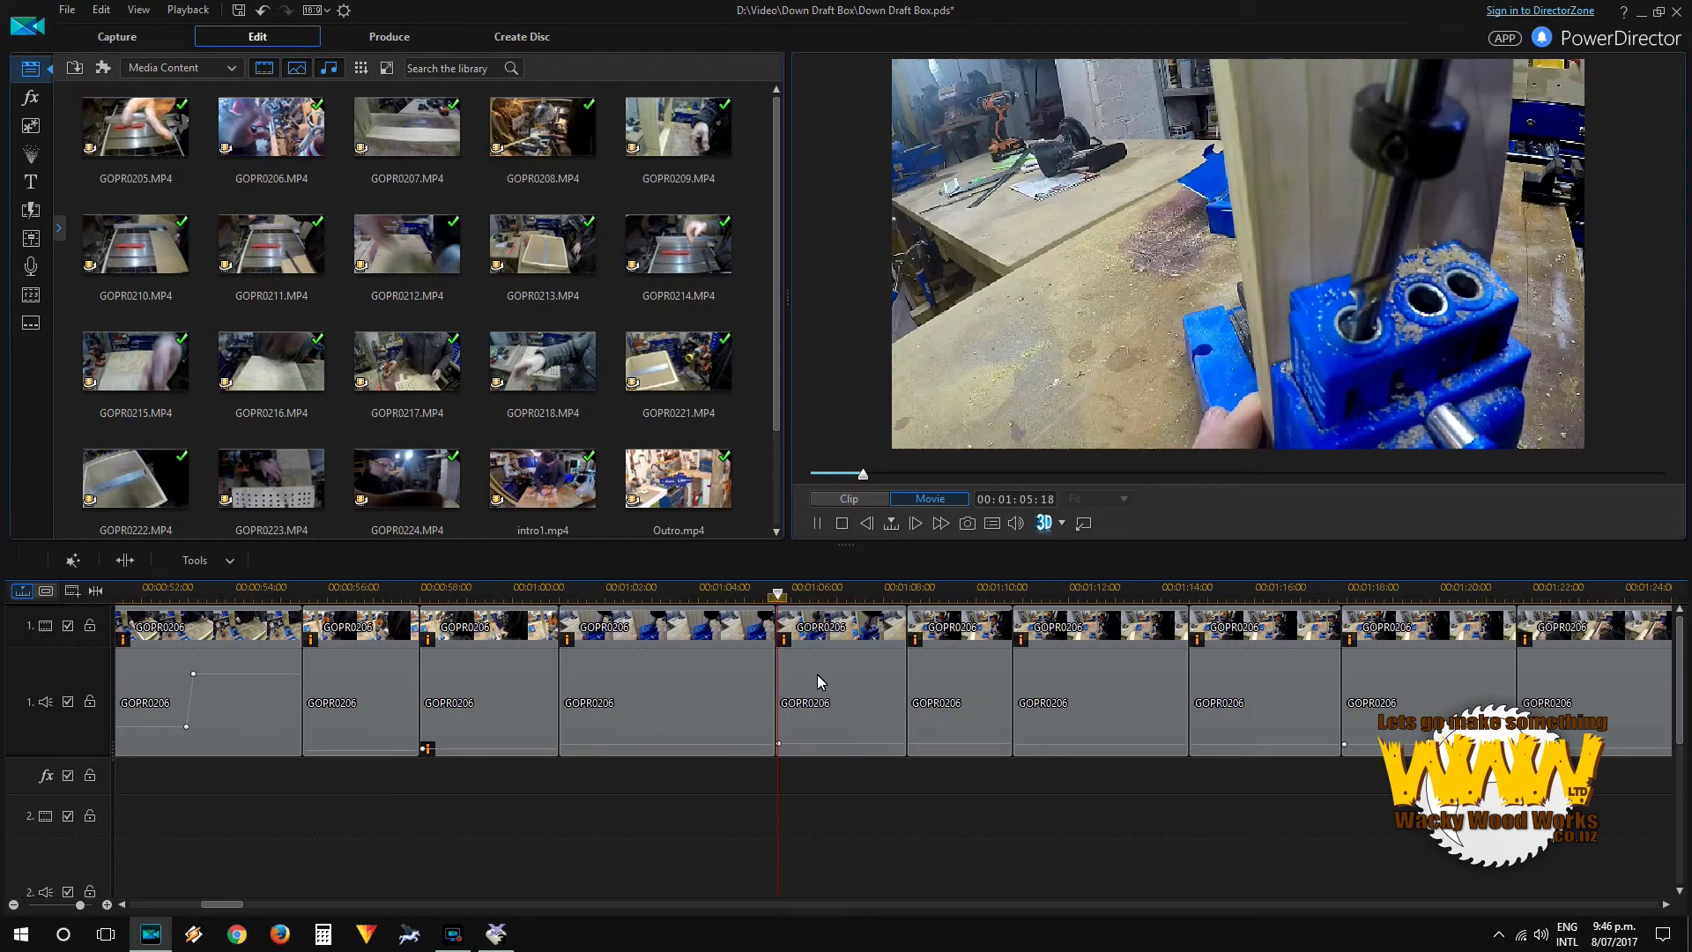
key(space)
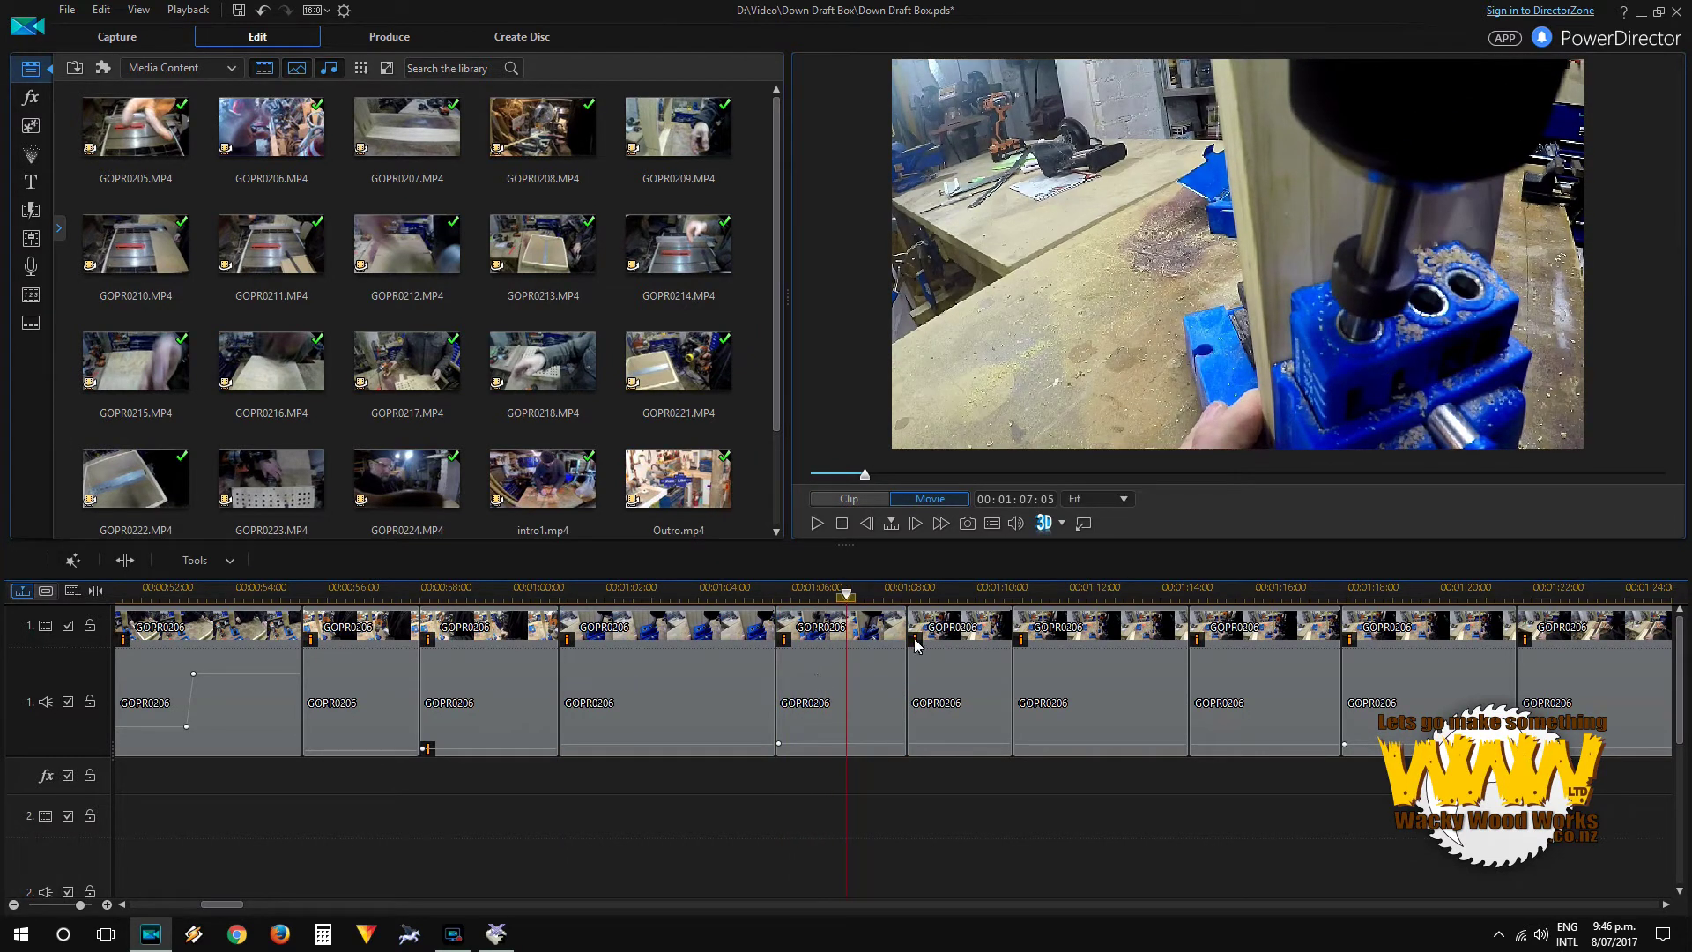
click(838, 665)
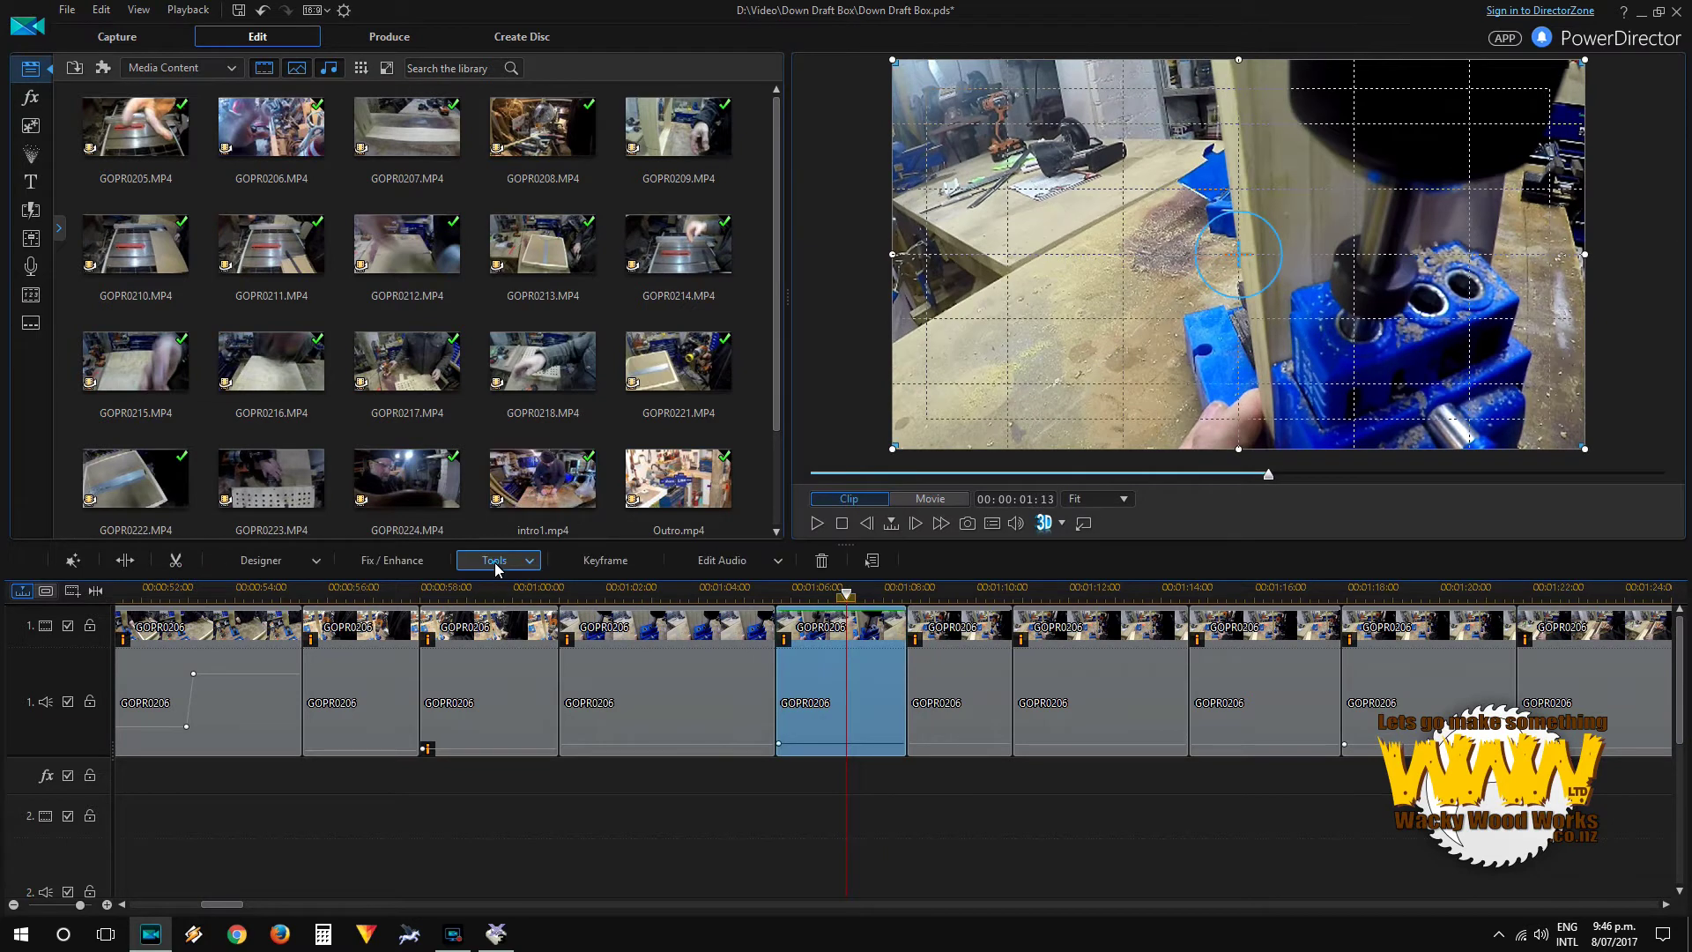
click(498, 561)
click(495, 581)
click(29, 202)
click(360, 335)
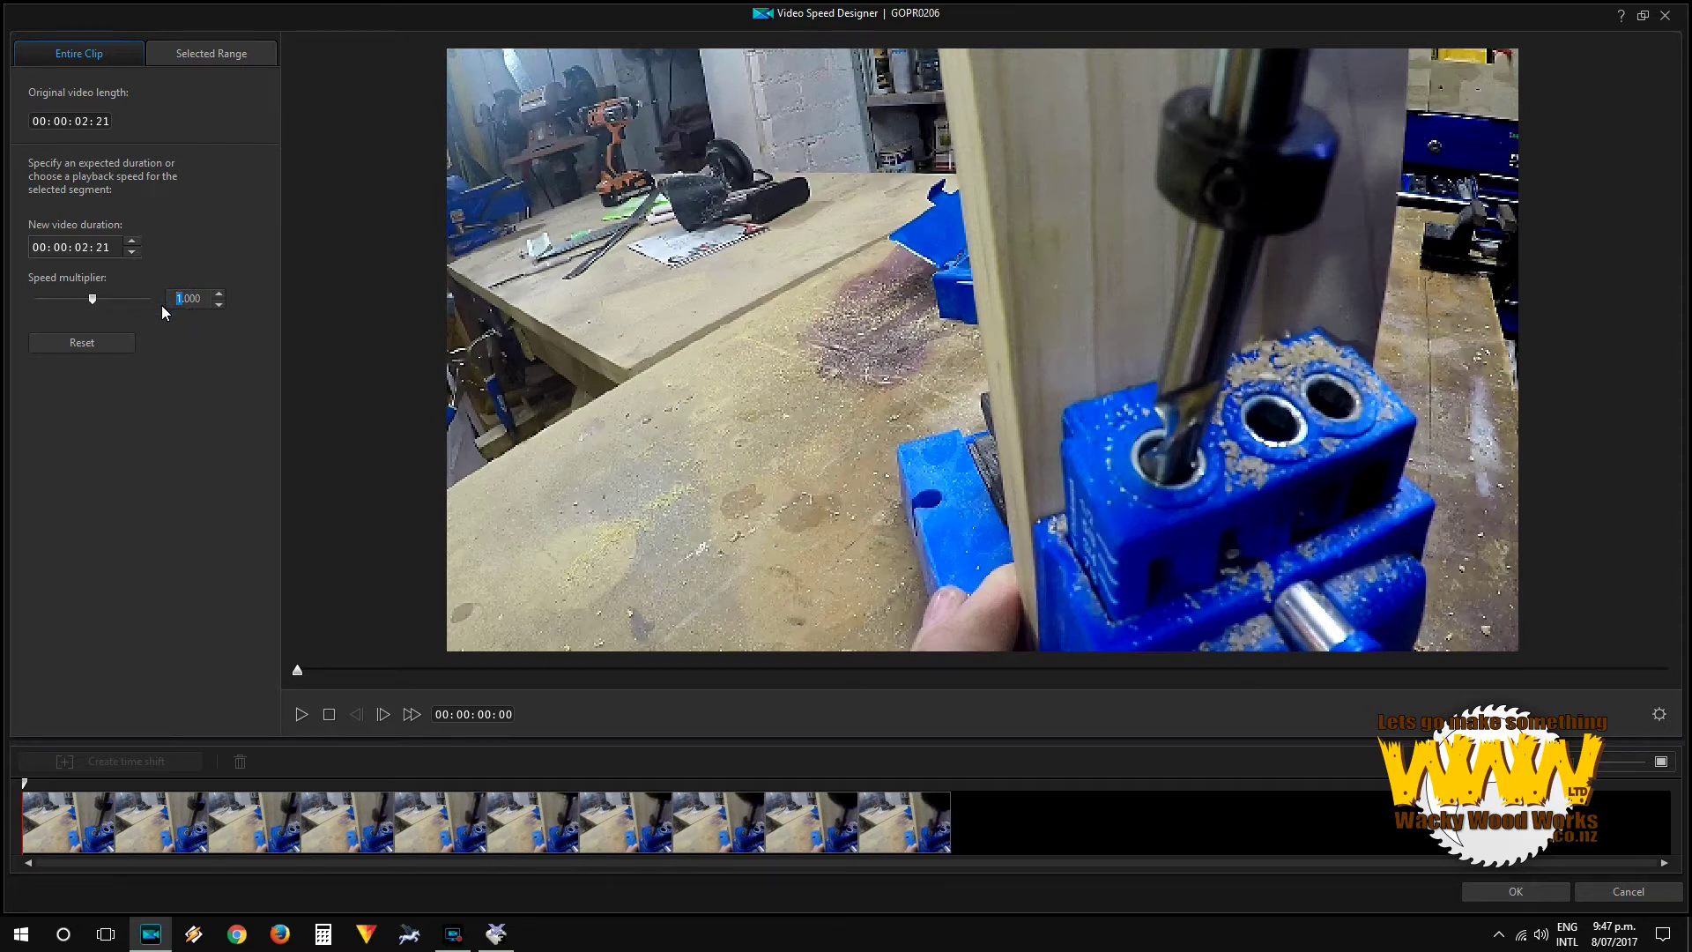
text(2)
click(204, 258)
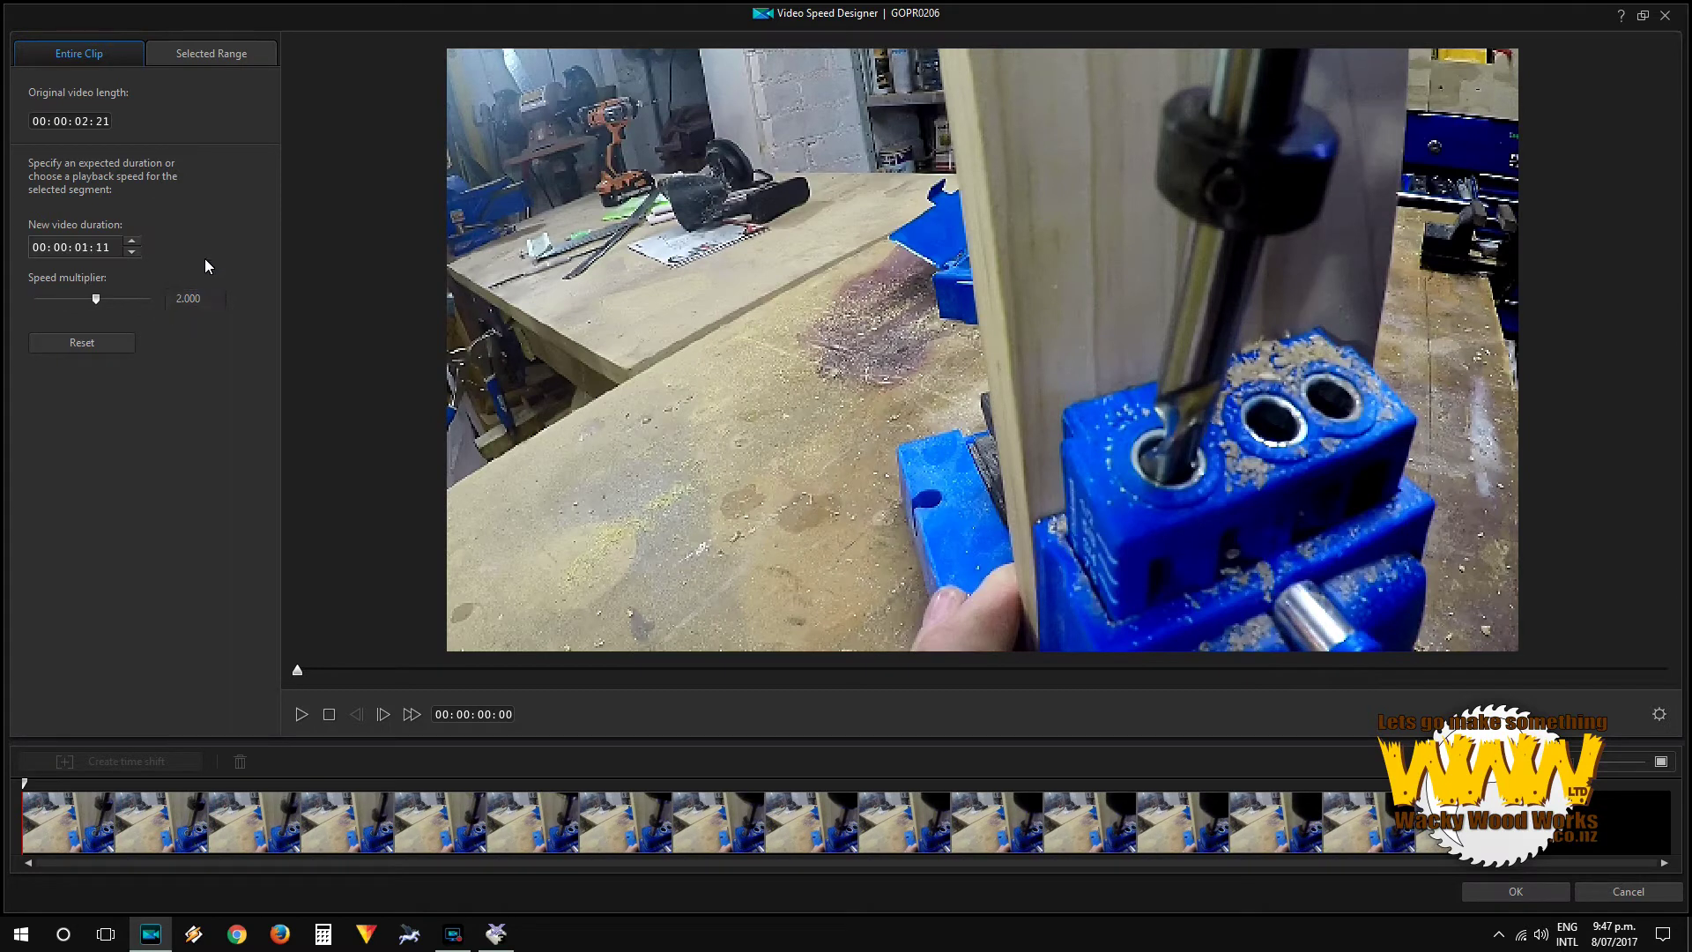
key(Return)
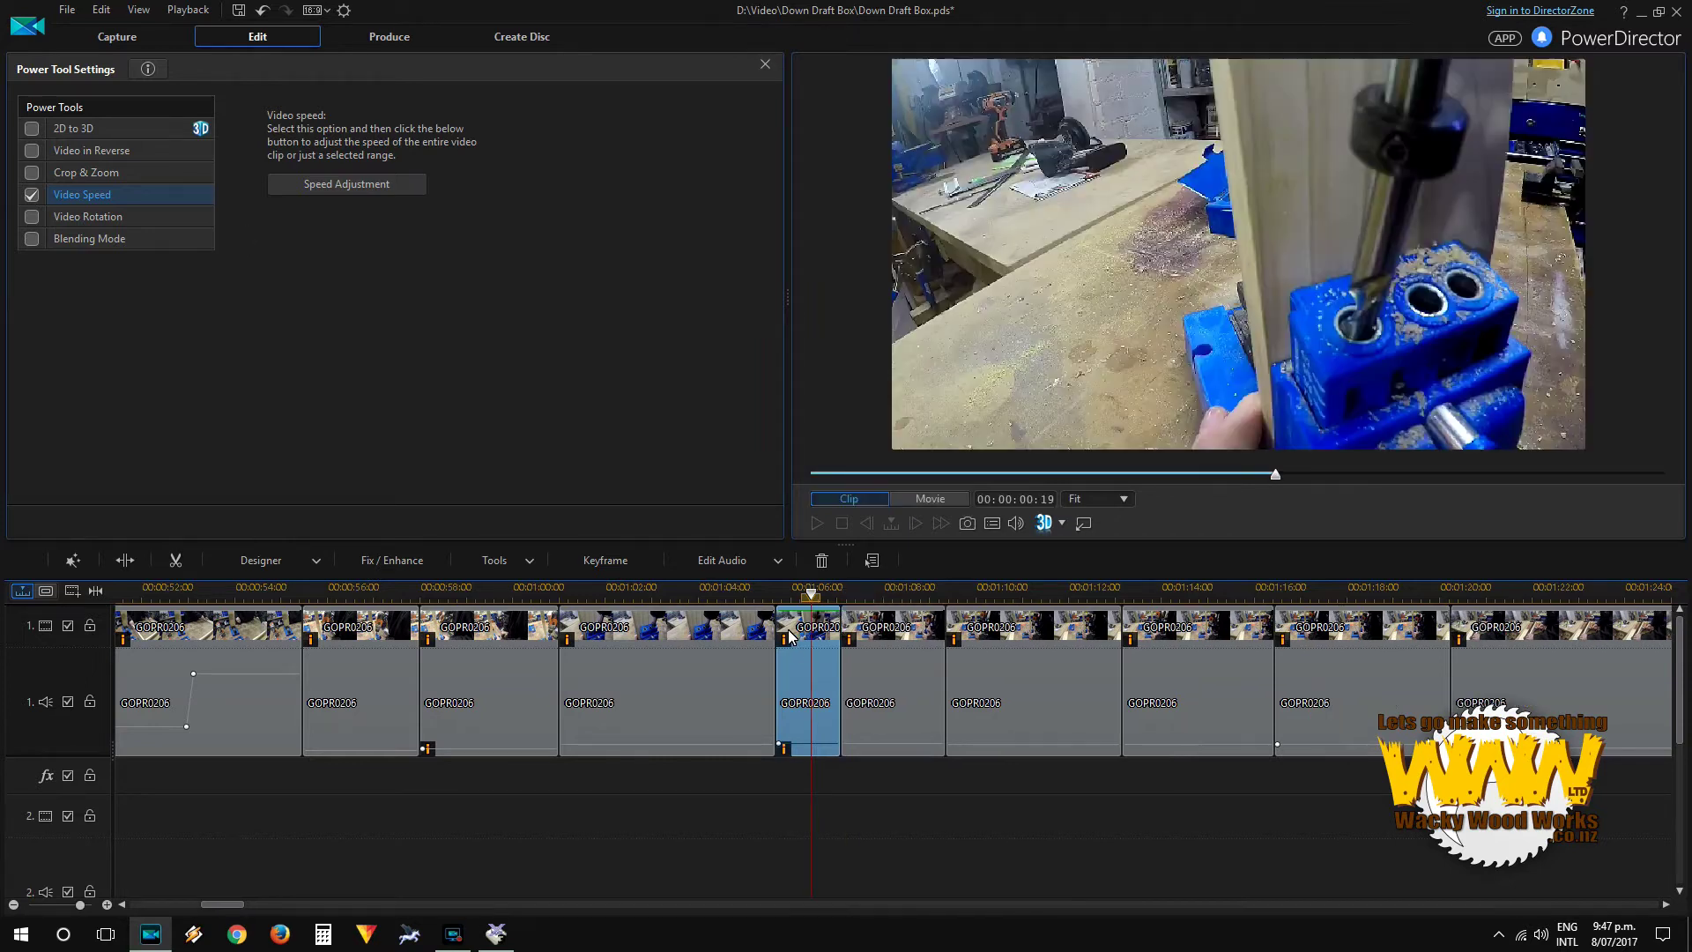
Step: Play back the drilling footage, split the GOPR0206 clip at 00:01:18:12 and delete the piece after the cut
click(902, 728)
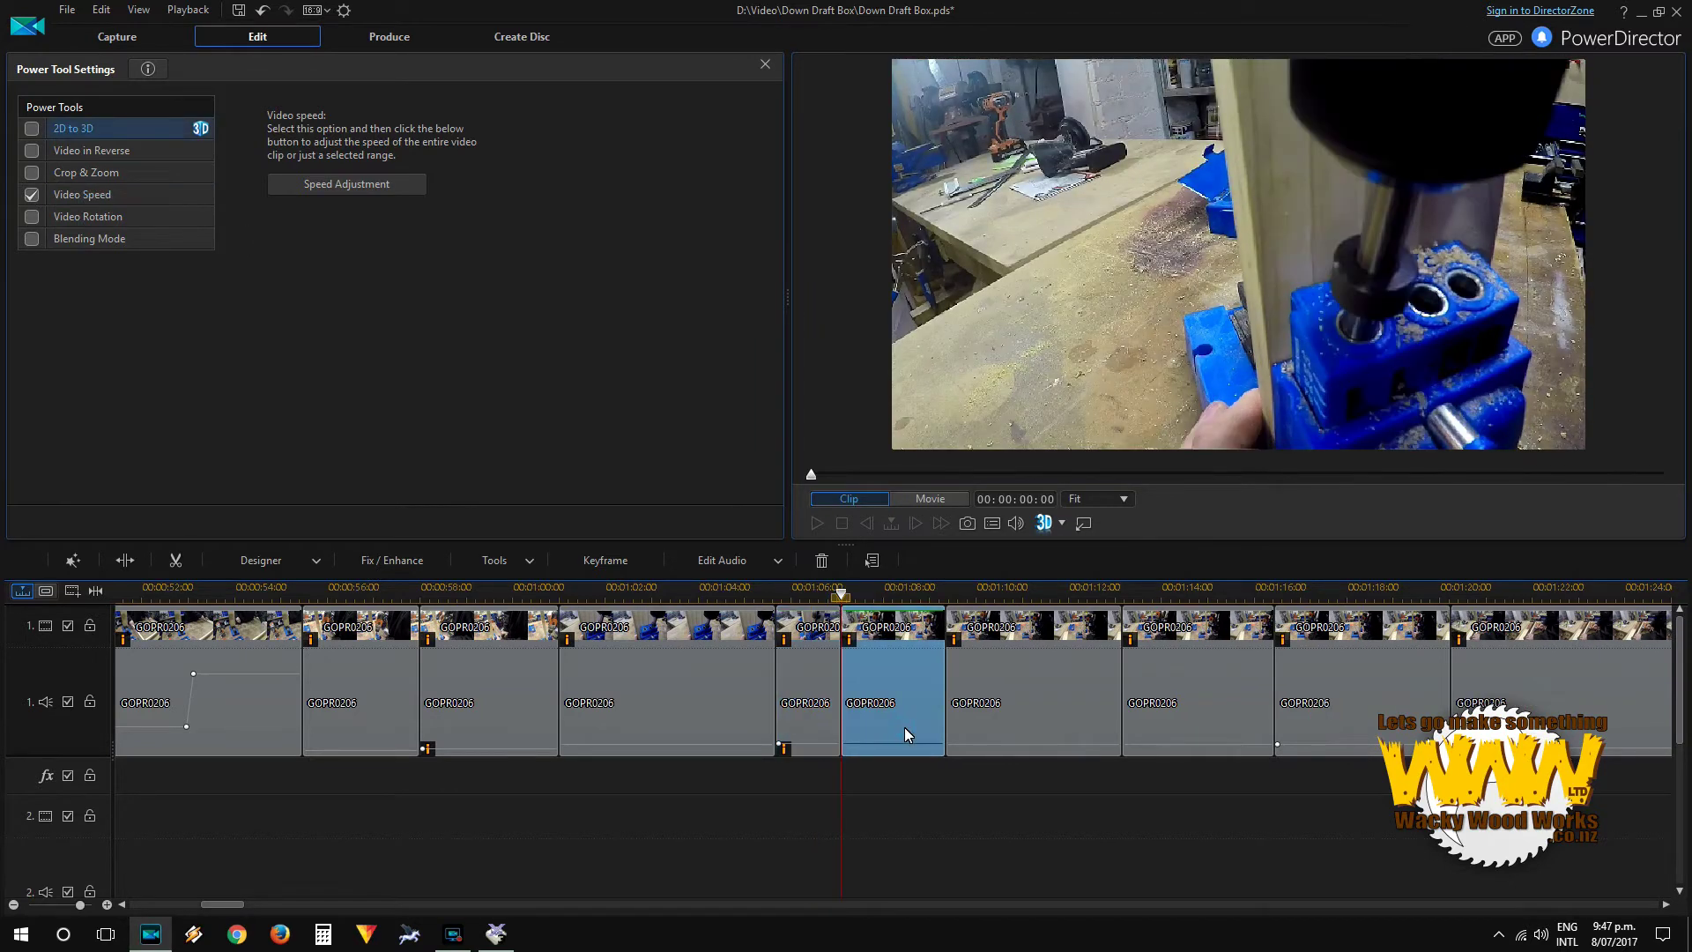
key(space)
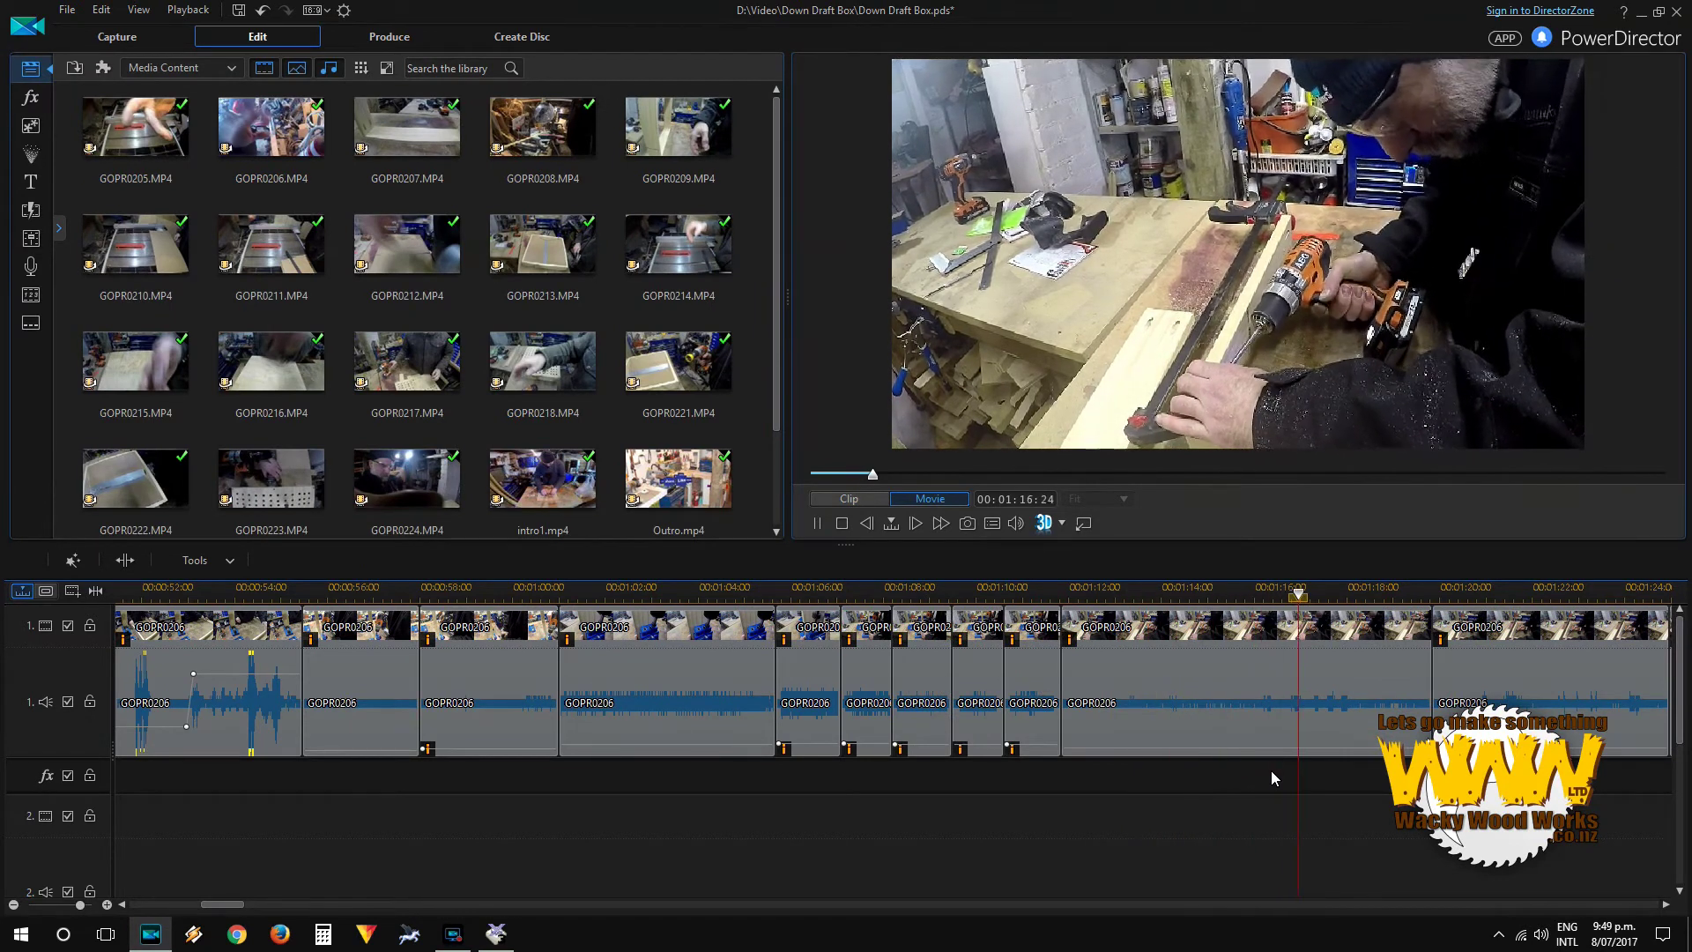
key(space)
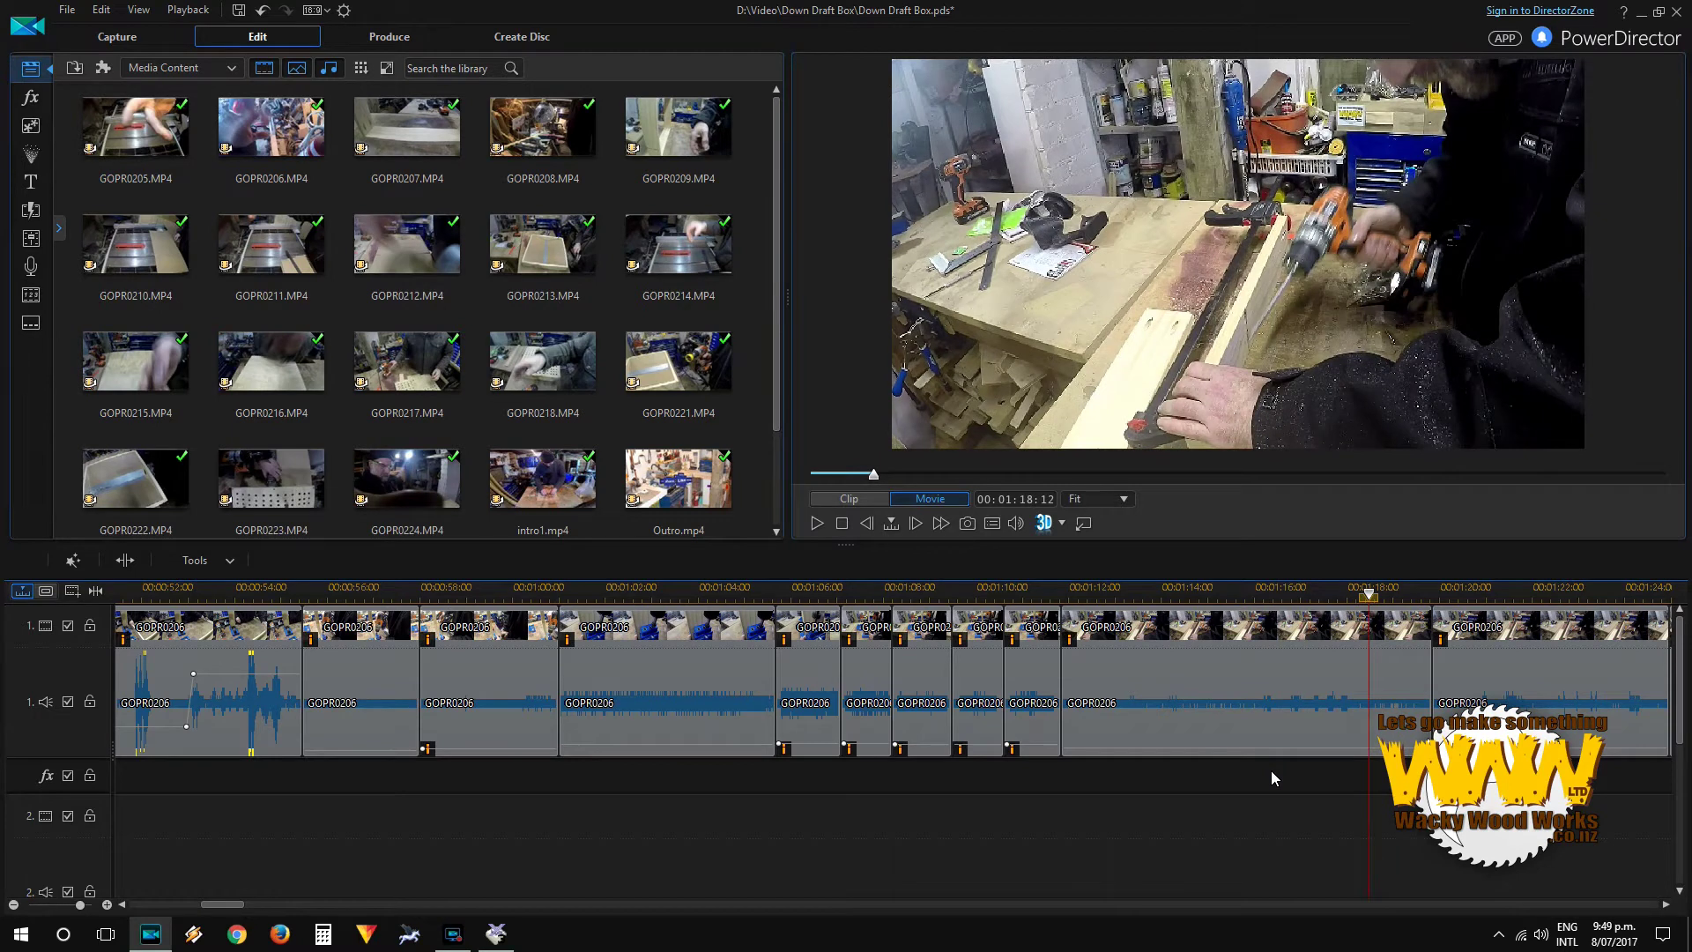
key(ctrl+t)
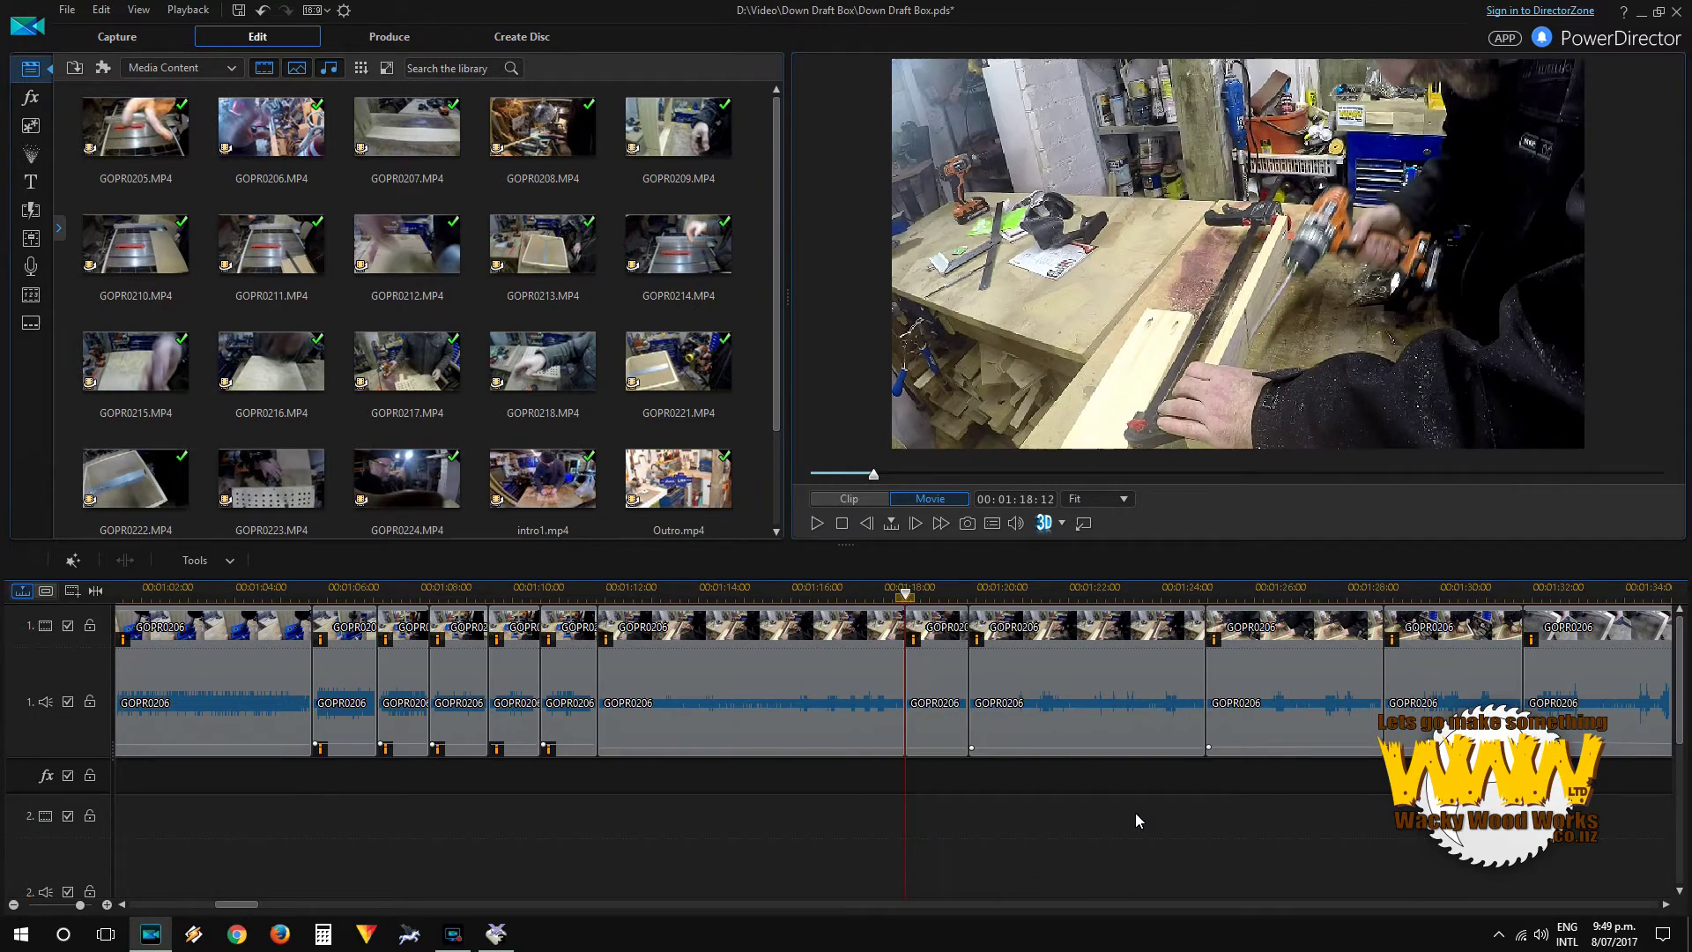
click(948, 709)
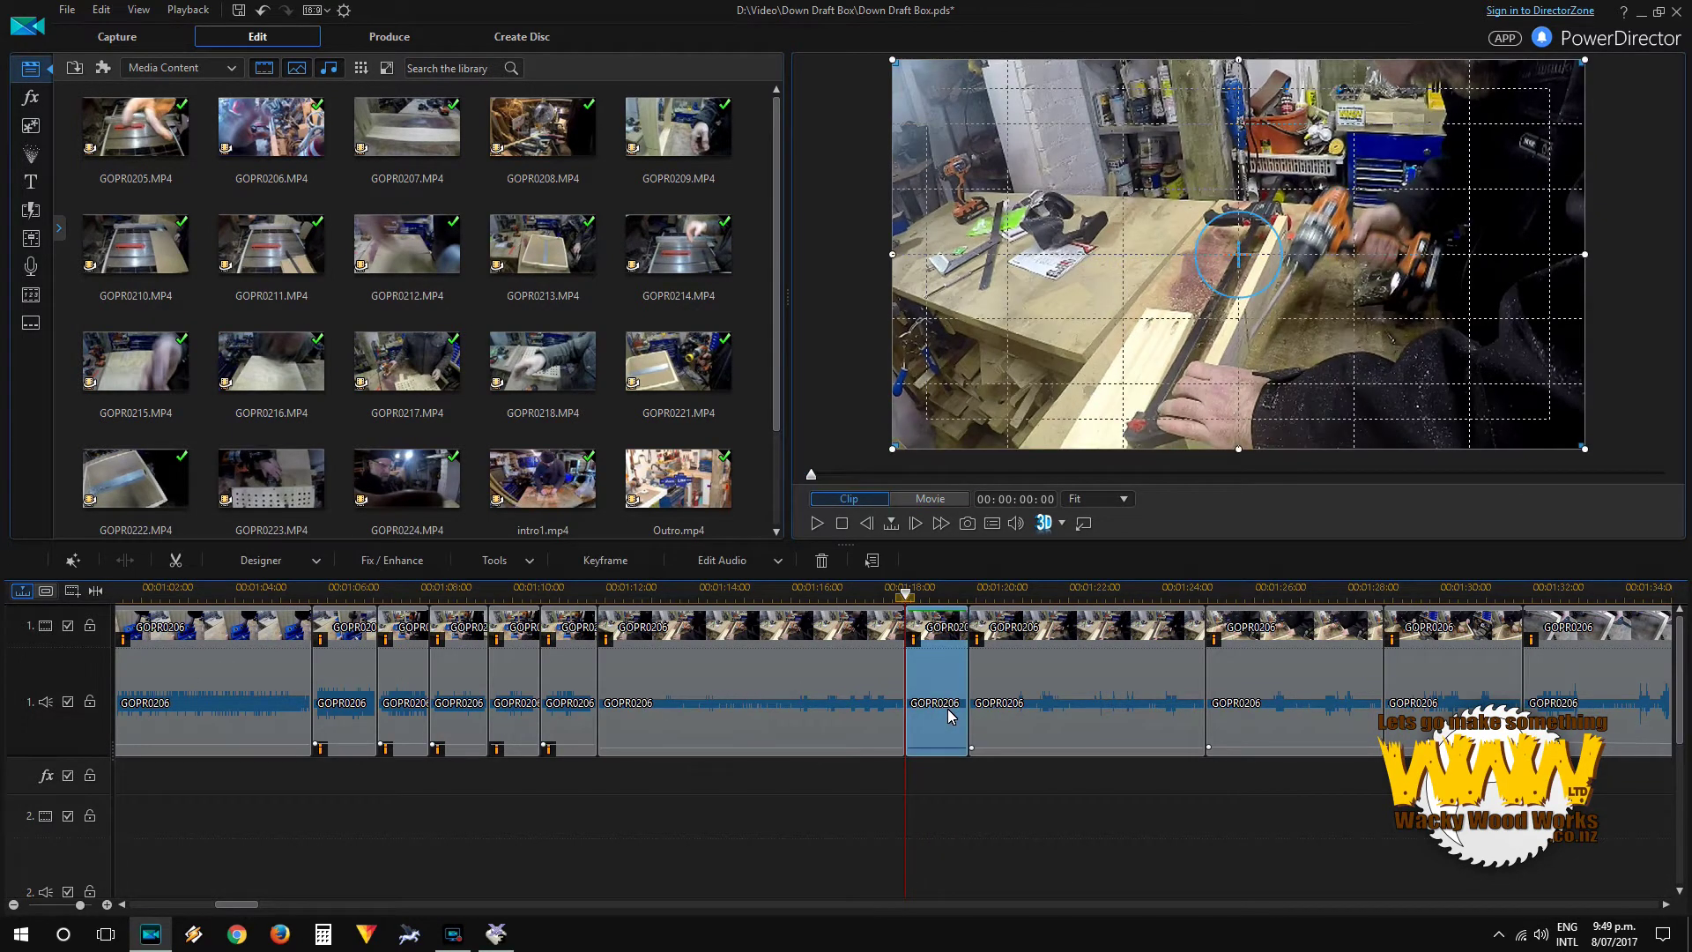
key(Delete)
Step: Check the opening frames of the remaining GOPR0206 clips between about 00:01:11 and 00:01:41
click(784, 714)
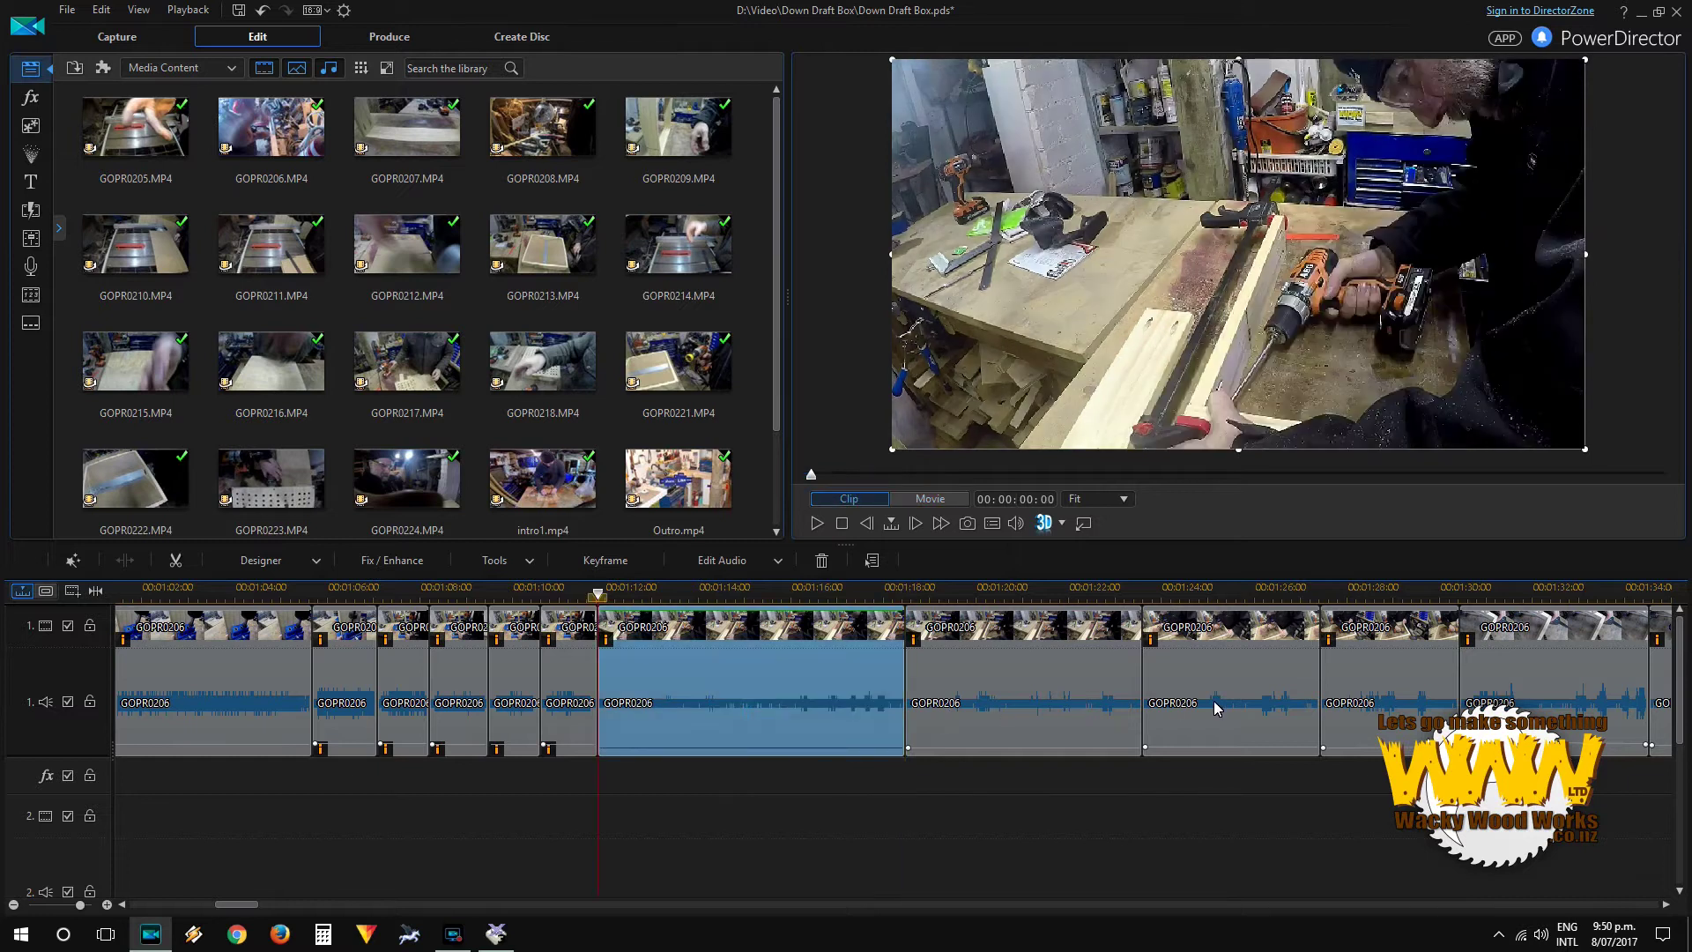
click(1214, 702)
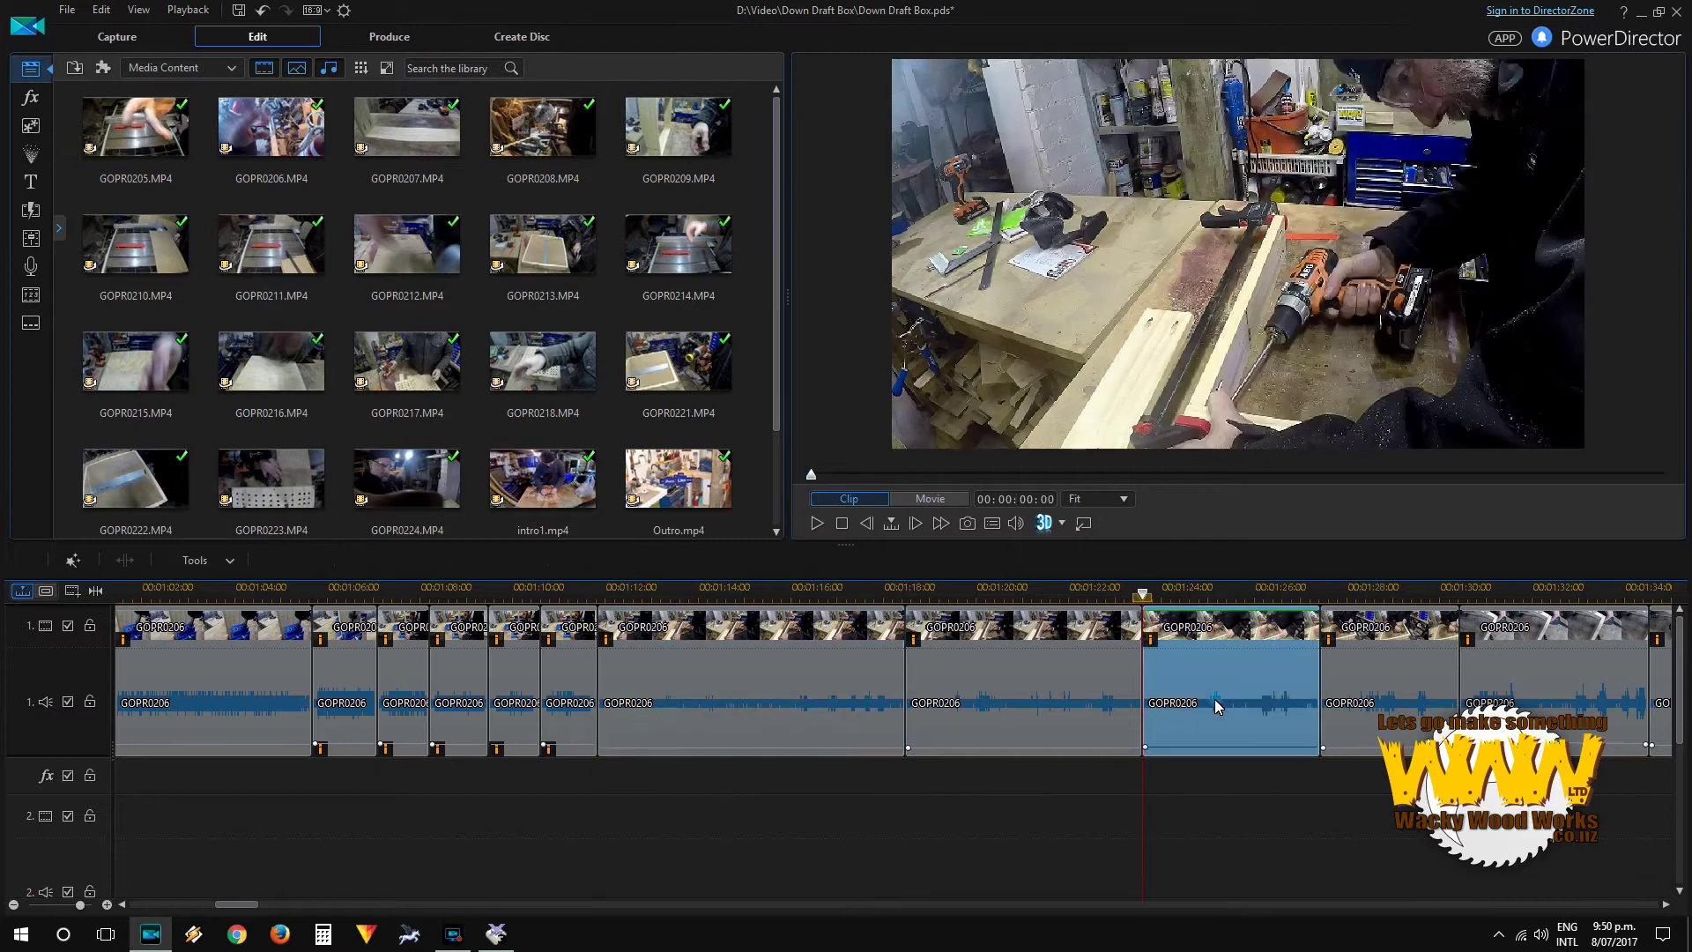
click(1348, 719)
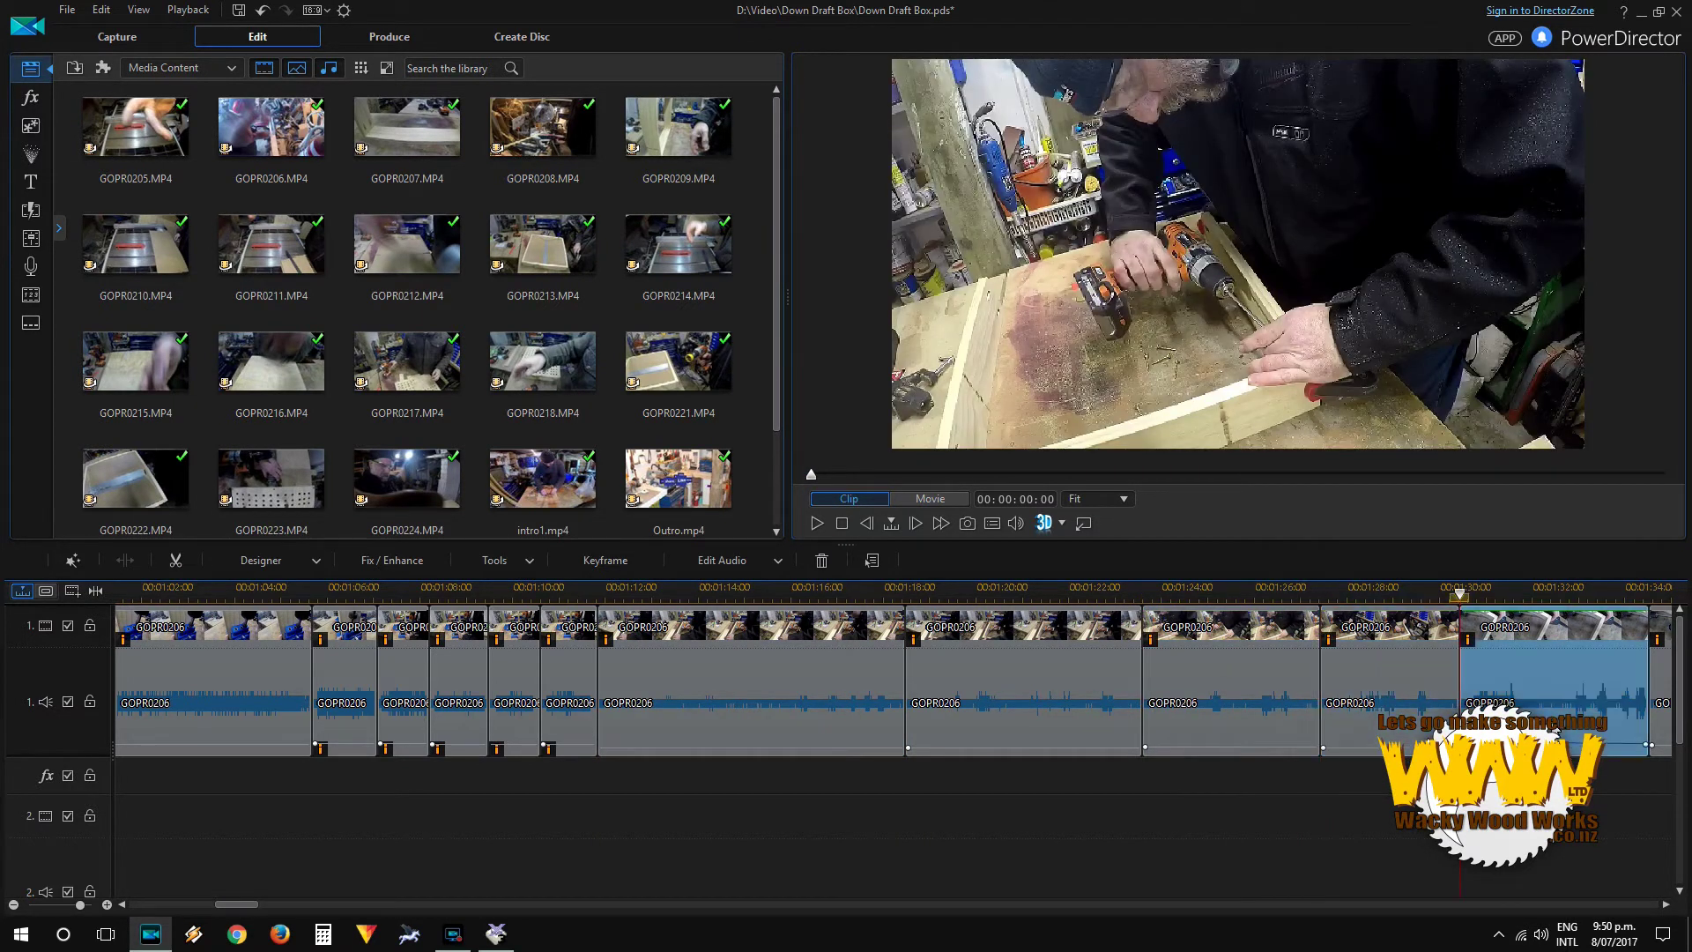
click(1551, 702)
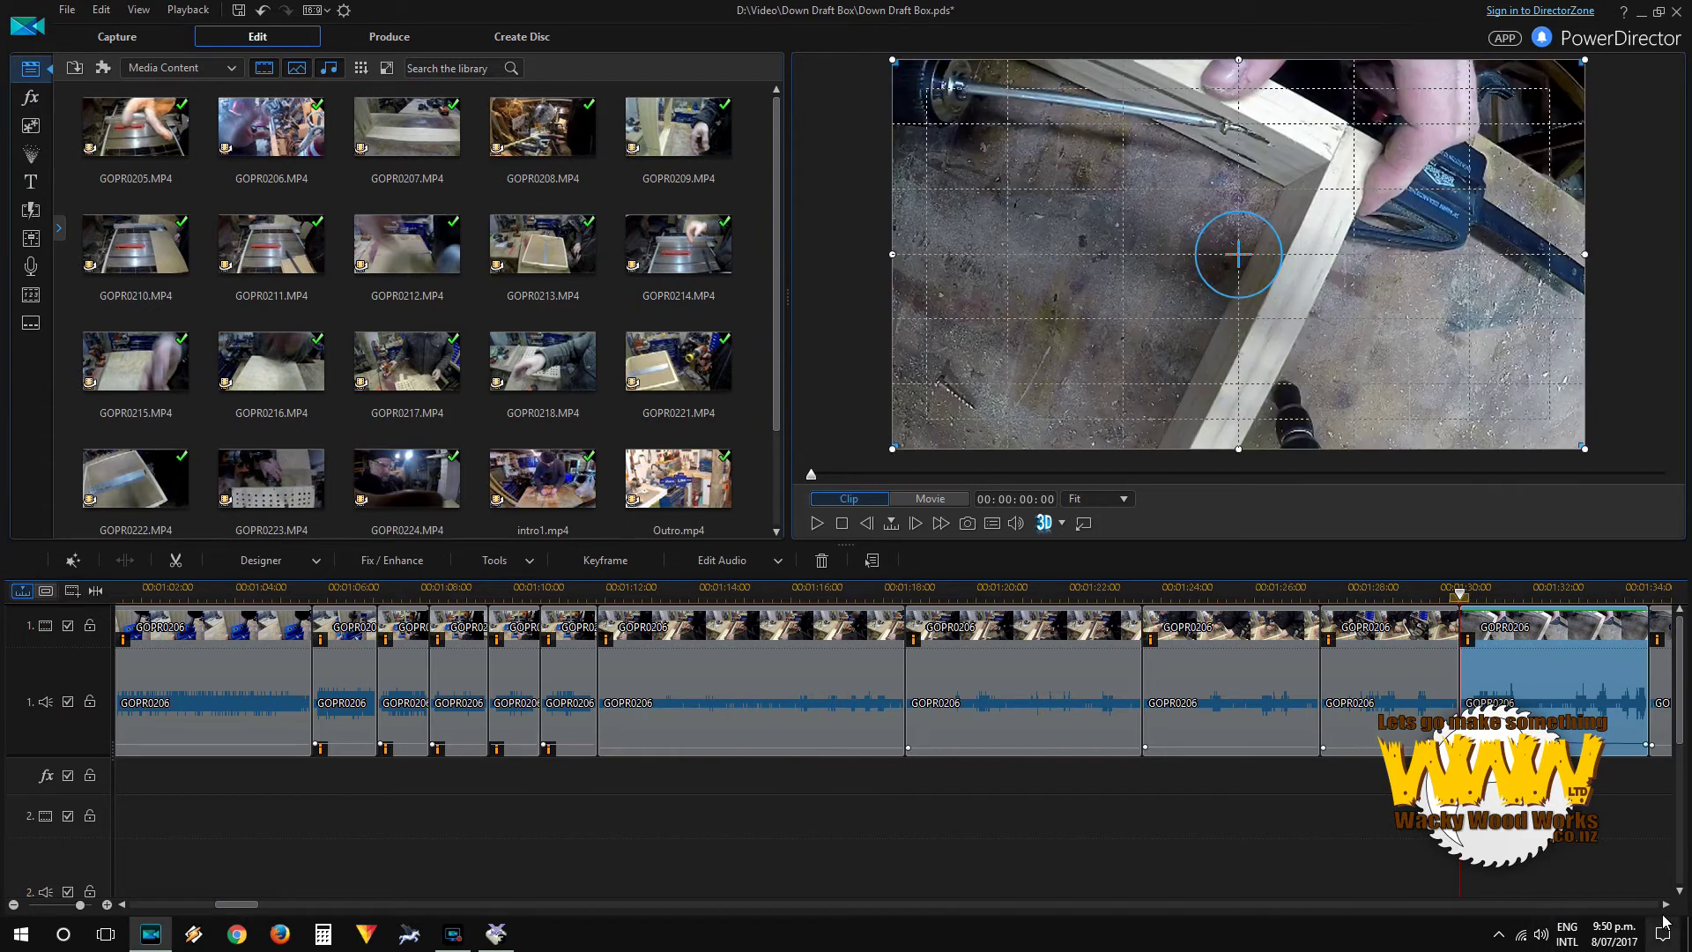
click(1664, 905)
click(1664, 905)
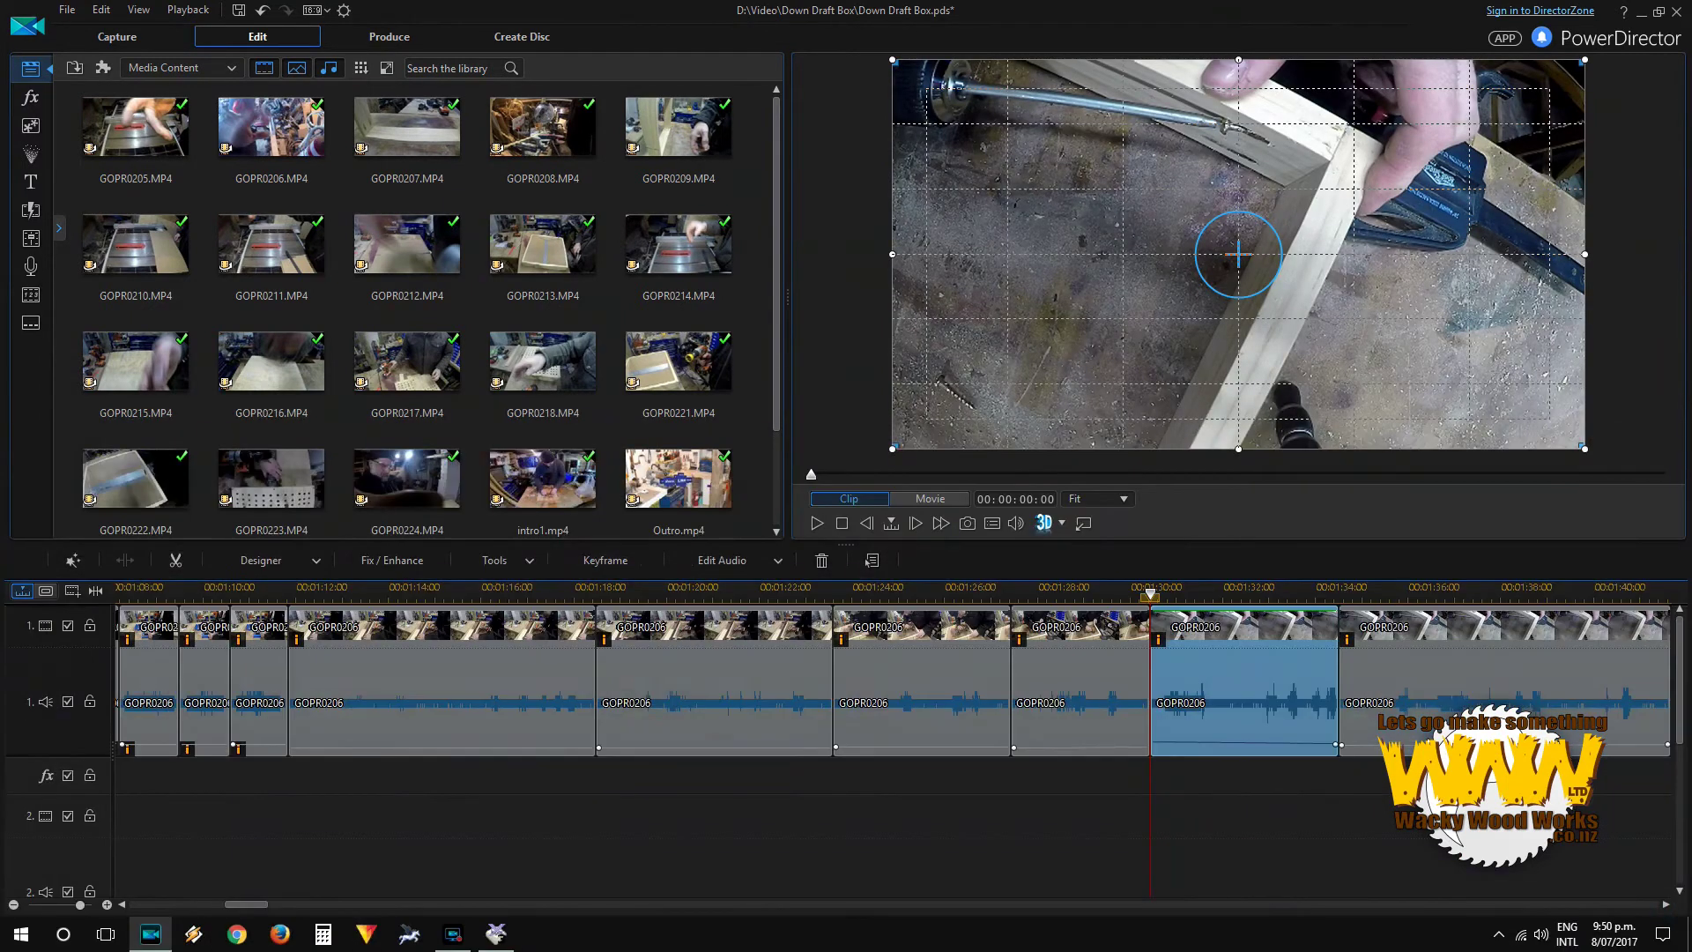
click(1569, 732)
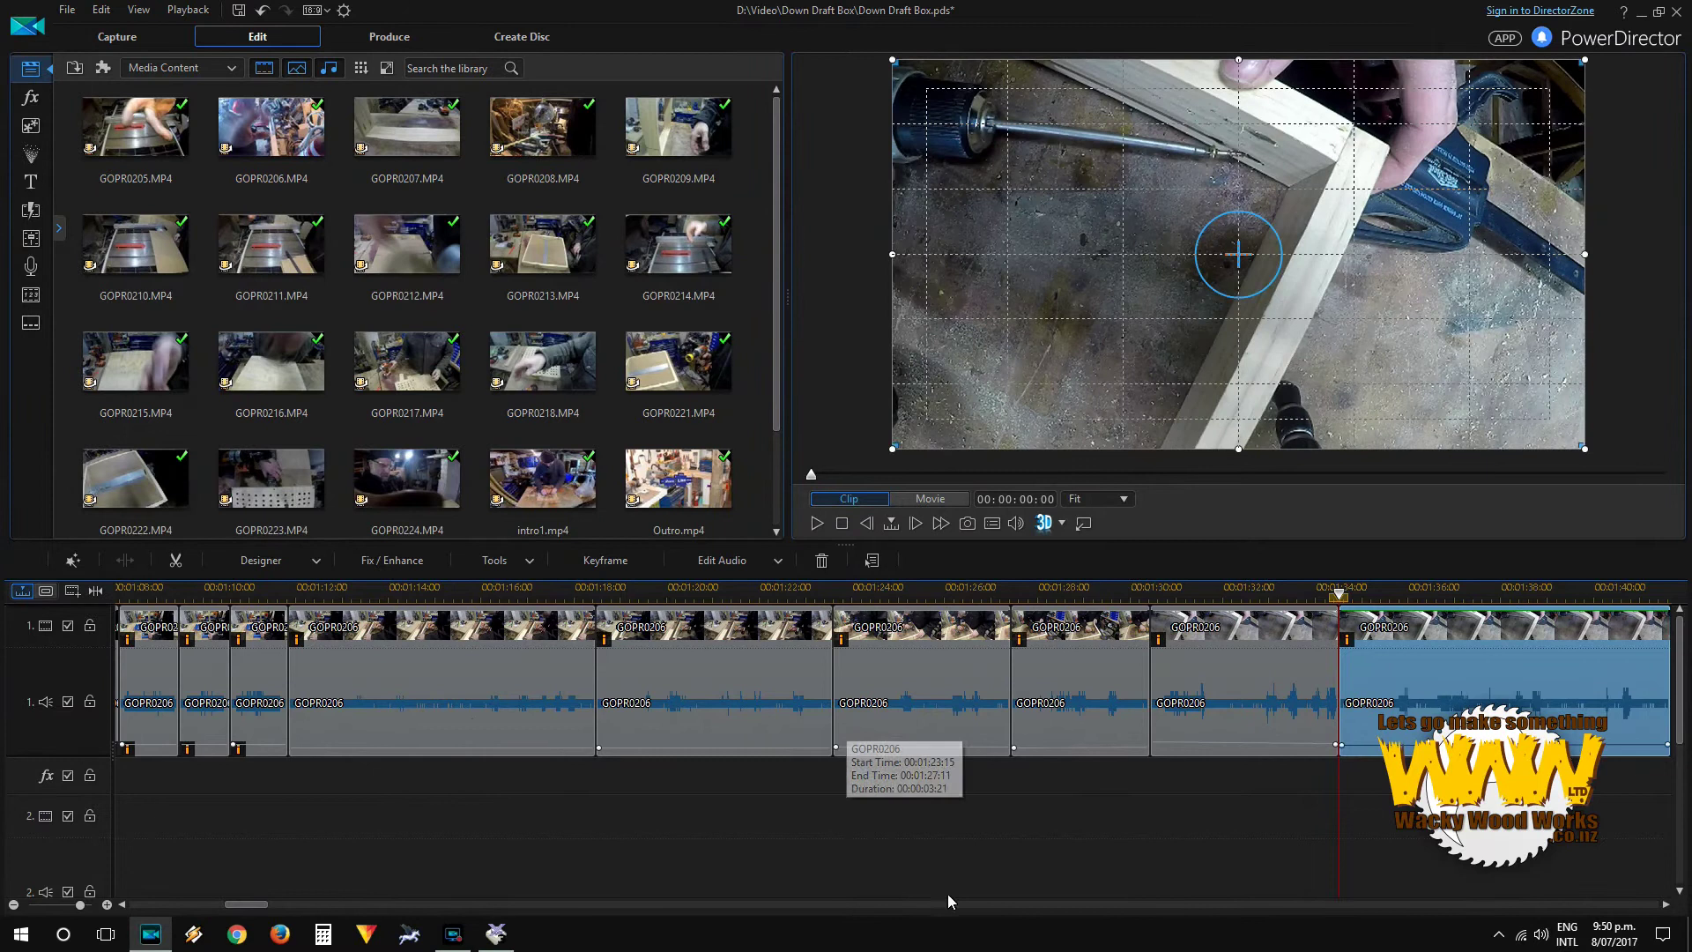
Step: Set the entire-clip speed multiplier of the GOPR0206 clip starting at 00:01:11:21 to 4 in the Video Speed Designer and preview it
click(407, 664)
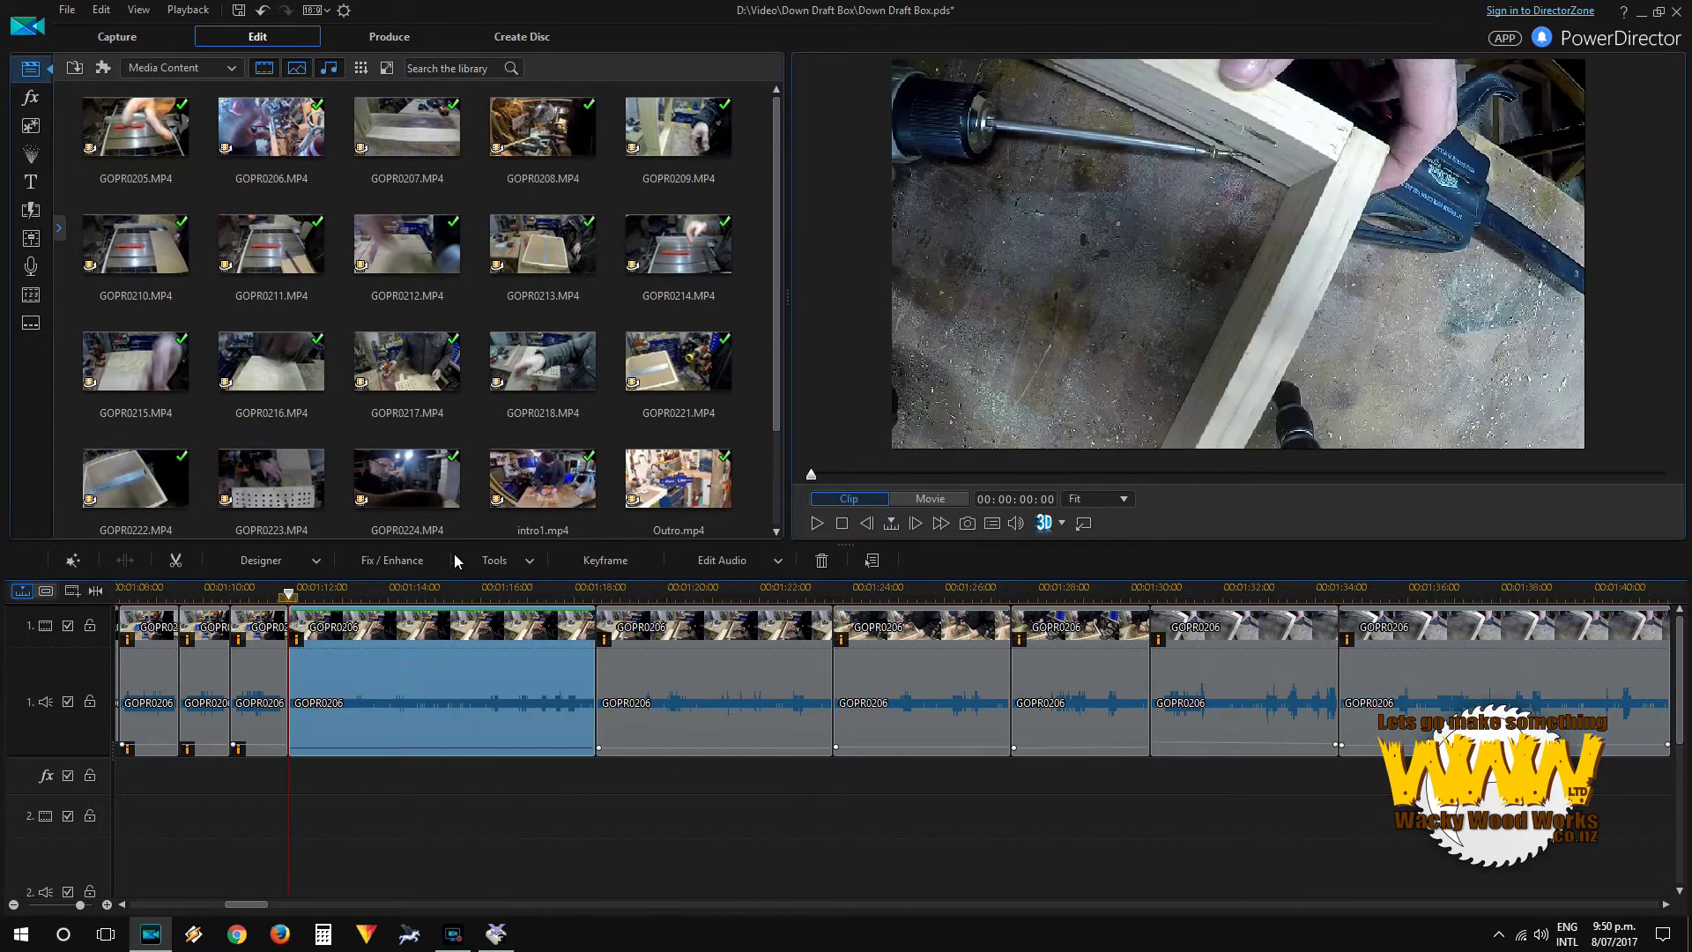
click(494, 561)
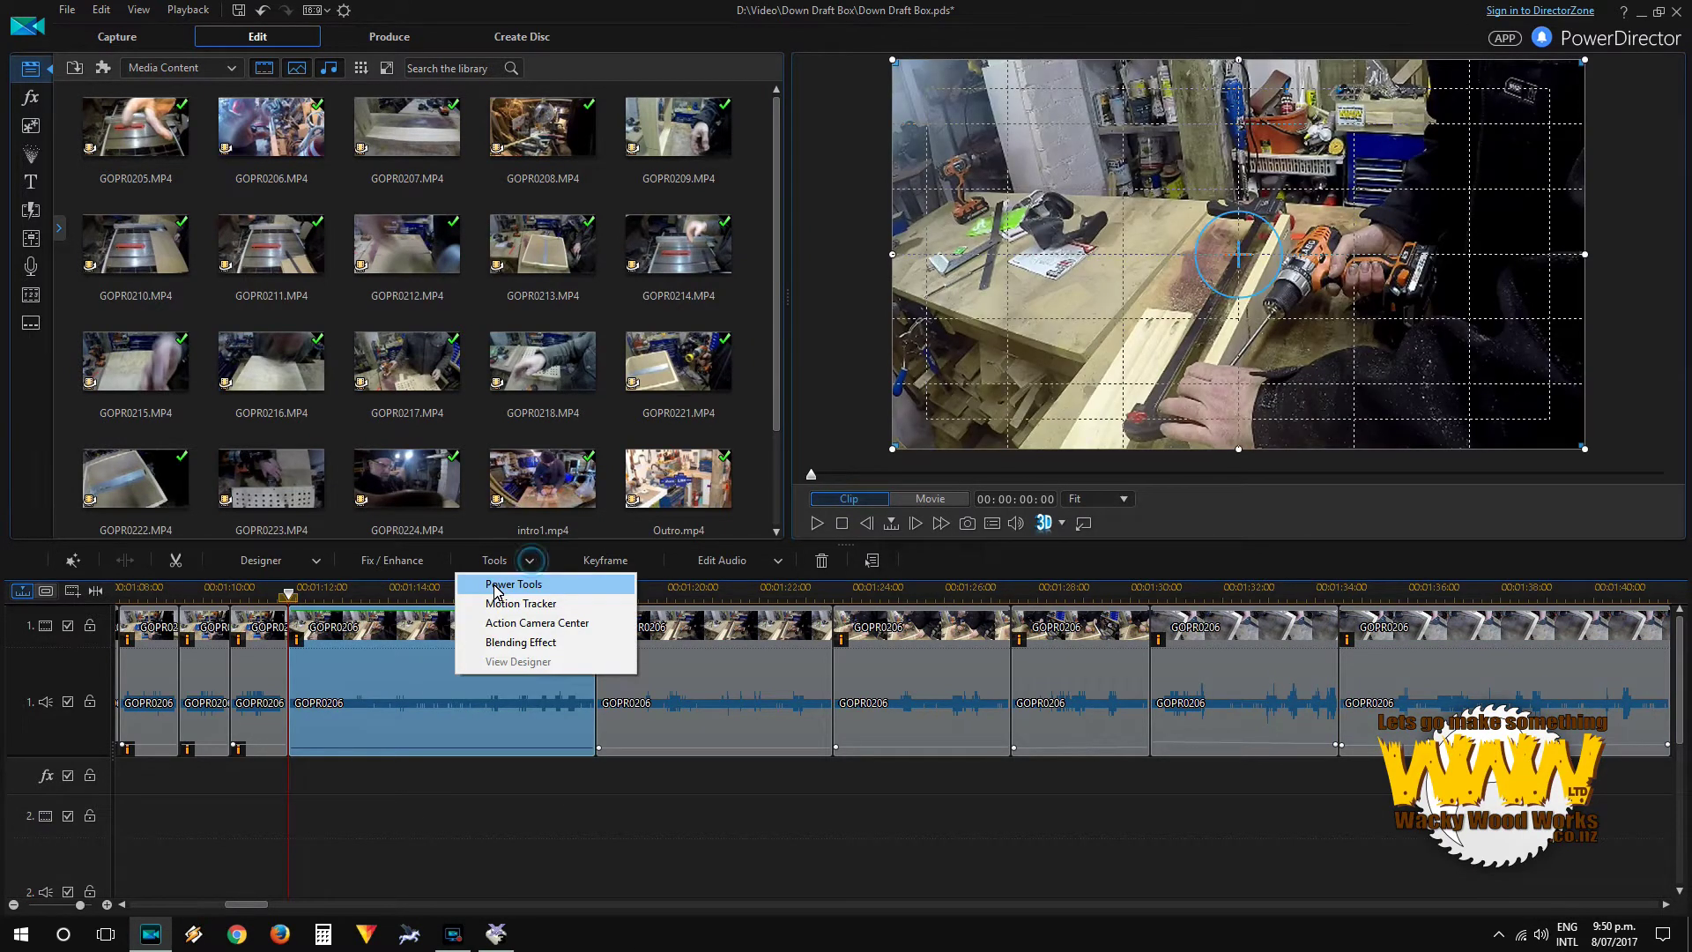
click(485, 583)
click(32, 194)
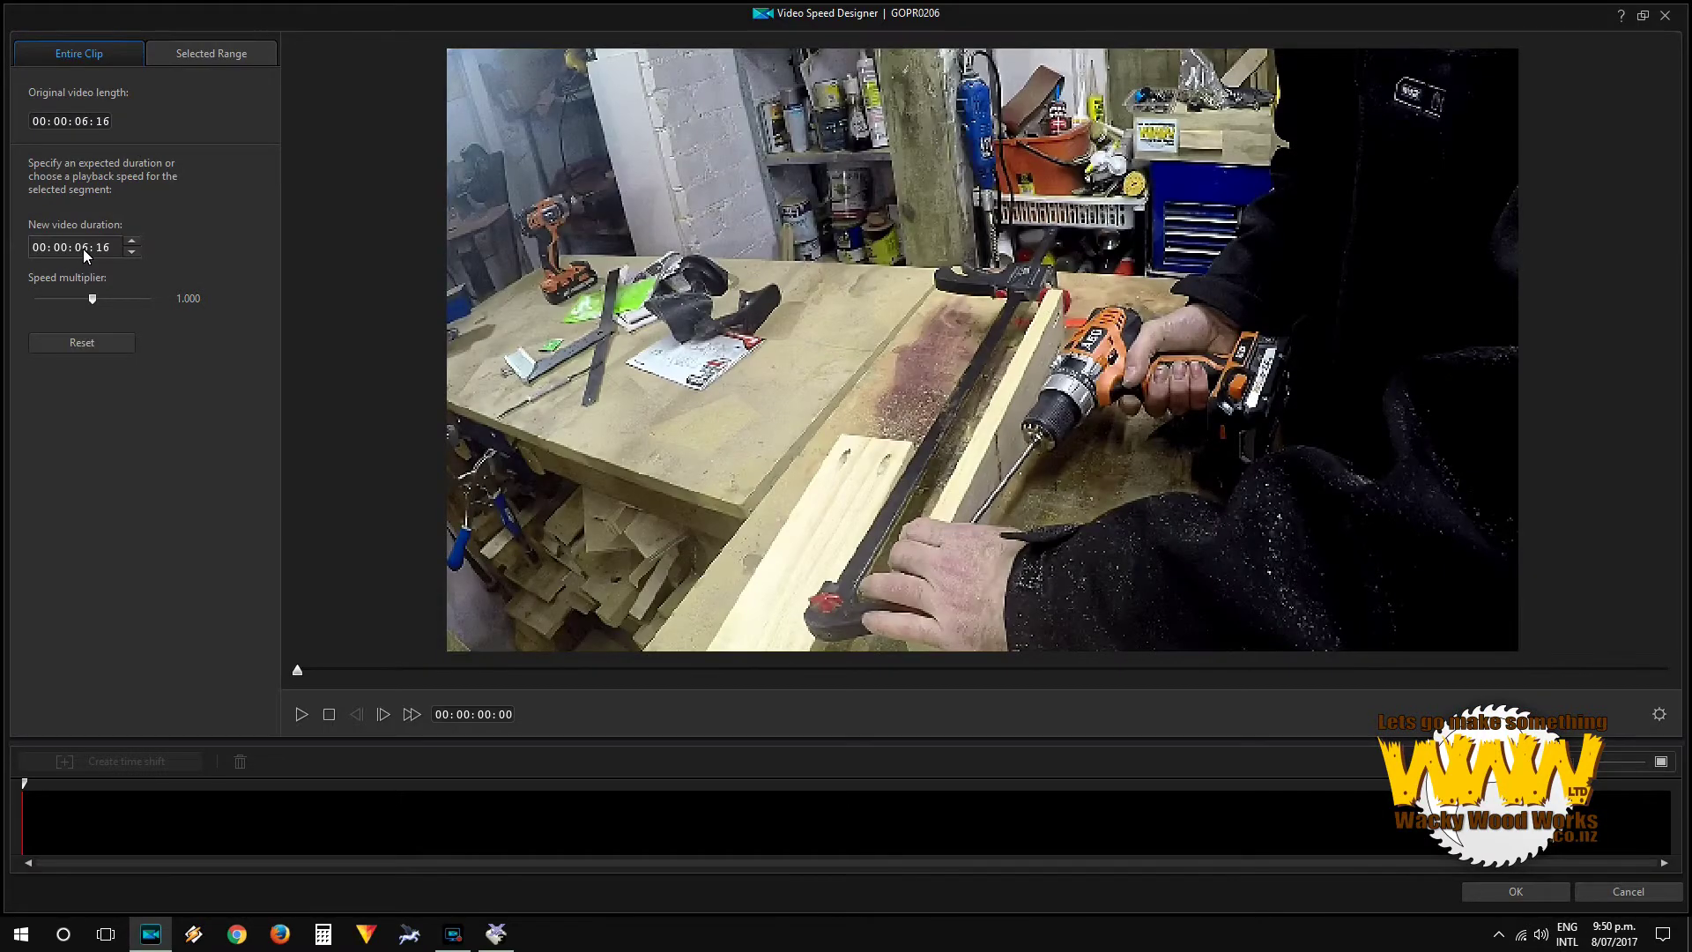
double_click(181, 298)
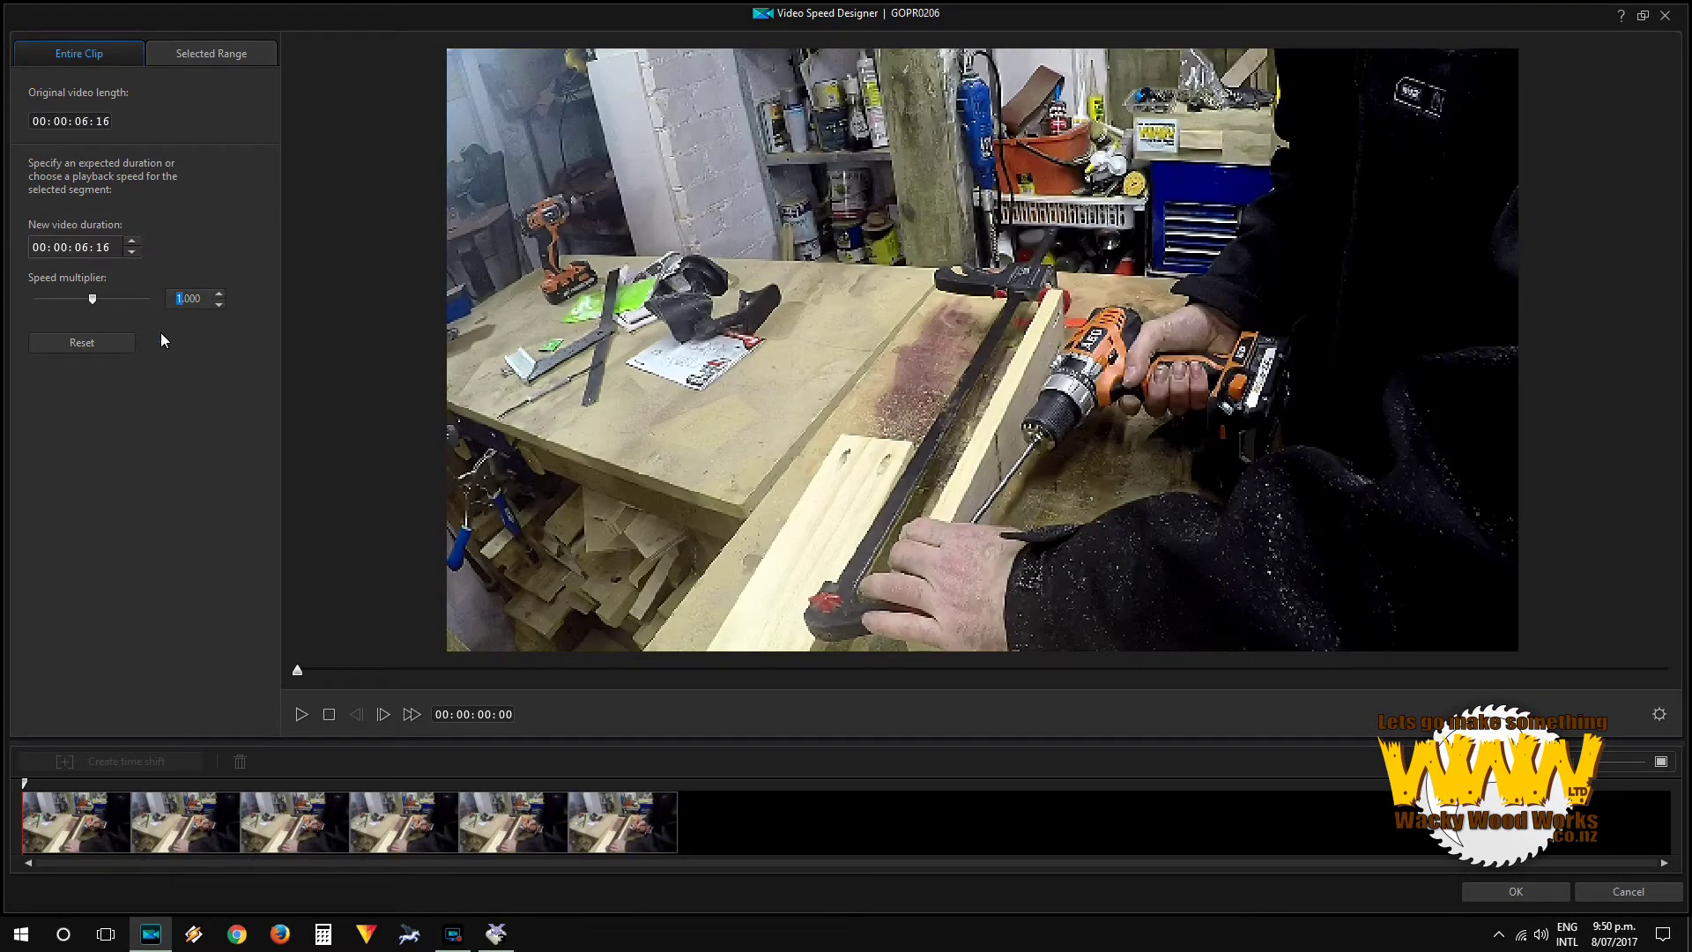
text(4)
key(Return)
key(Return)
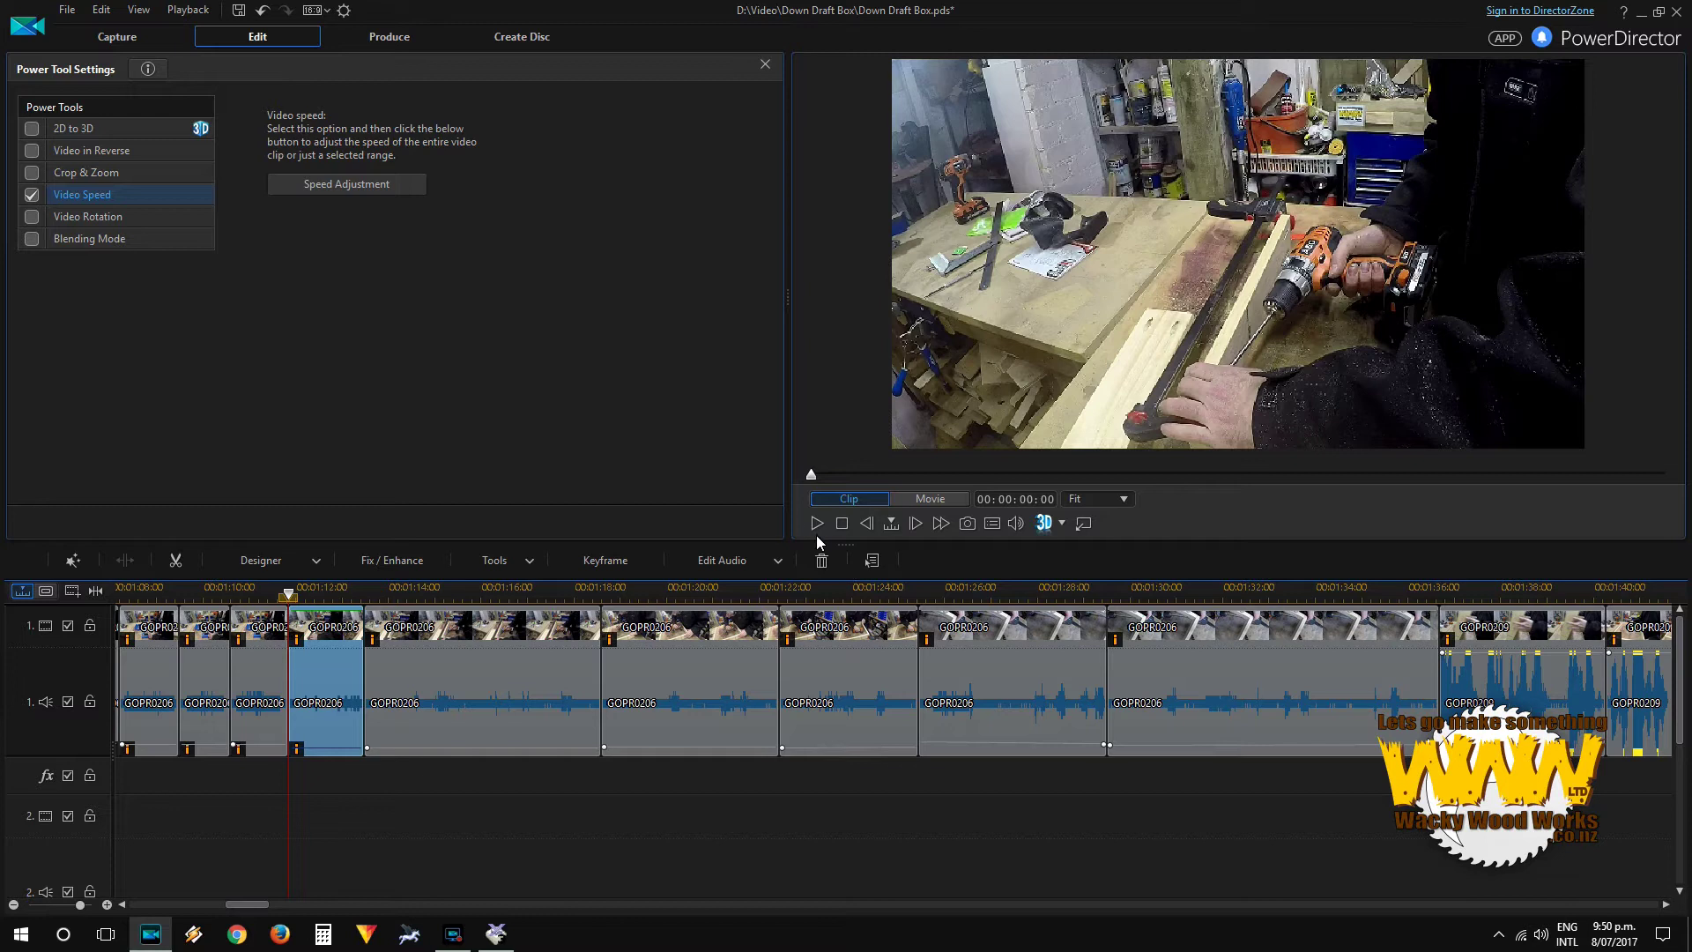
click(816, 536)
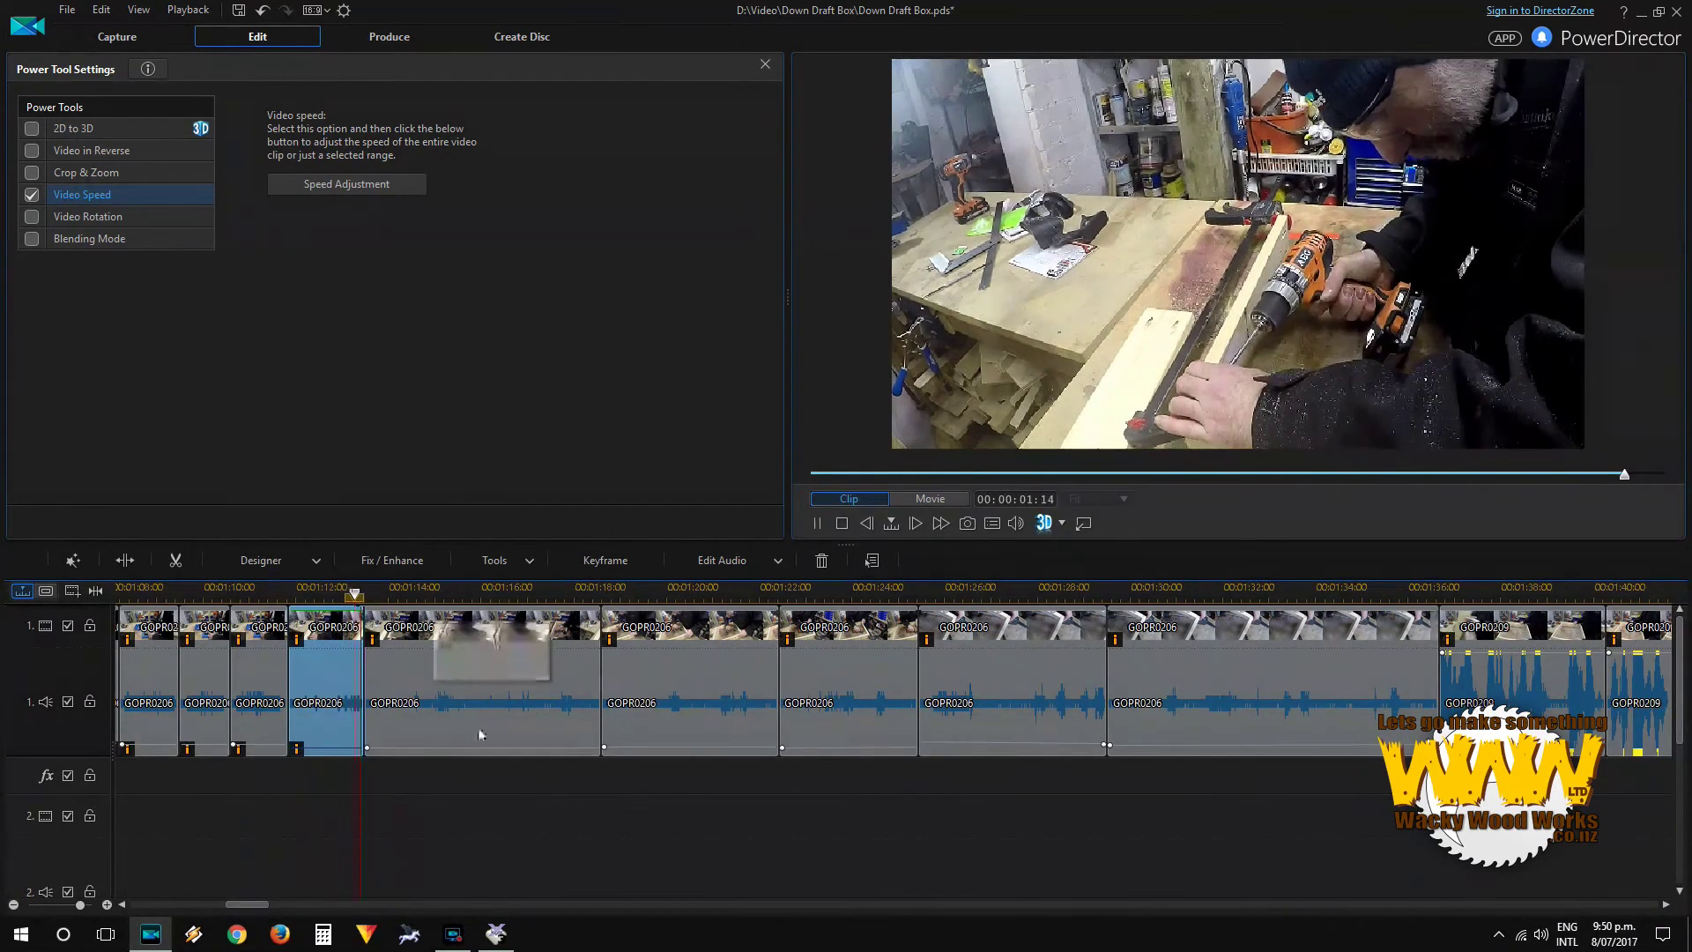
Step: Enable Video Speed for the GOPR0206 clip starting at 00:01:13:12 and open its speed adjustment
click(494, 701)
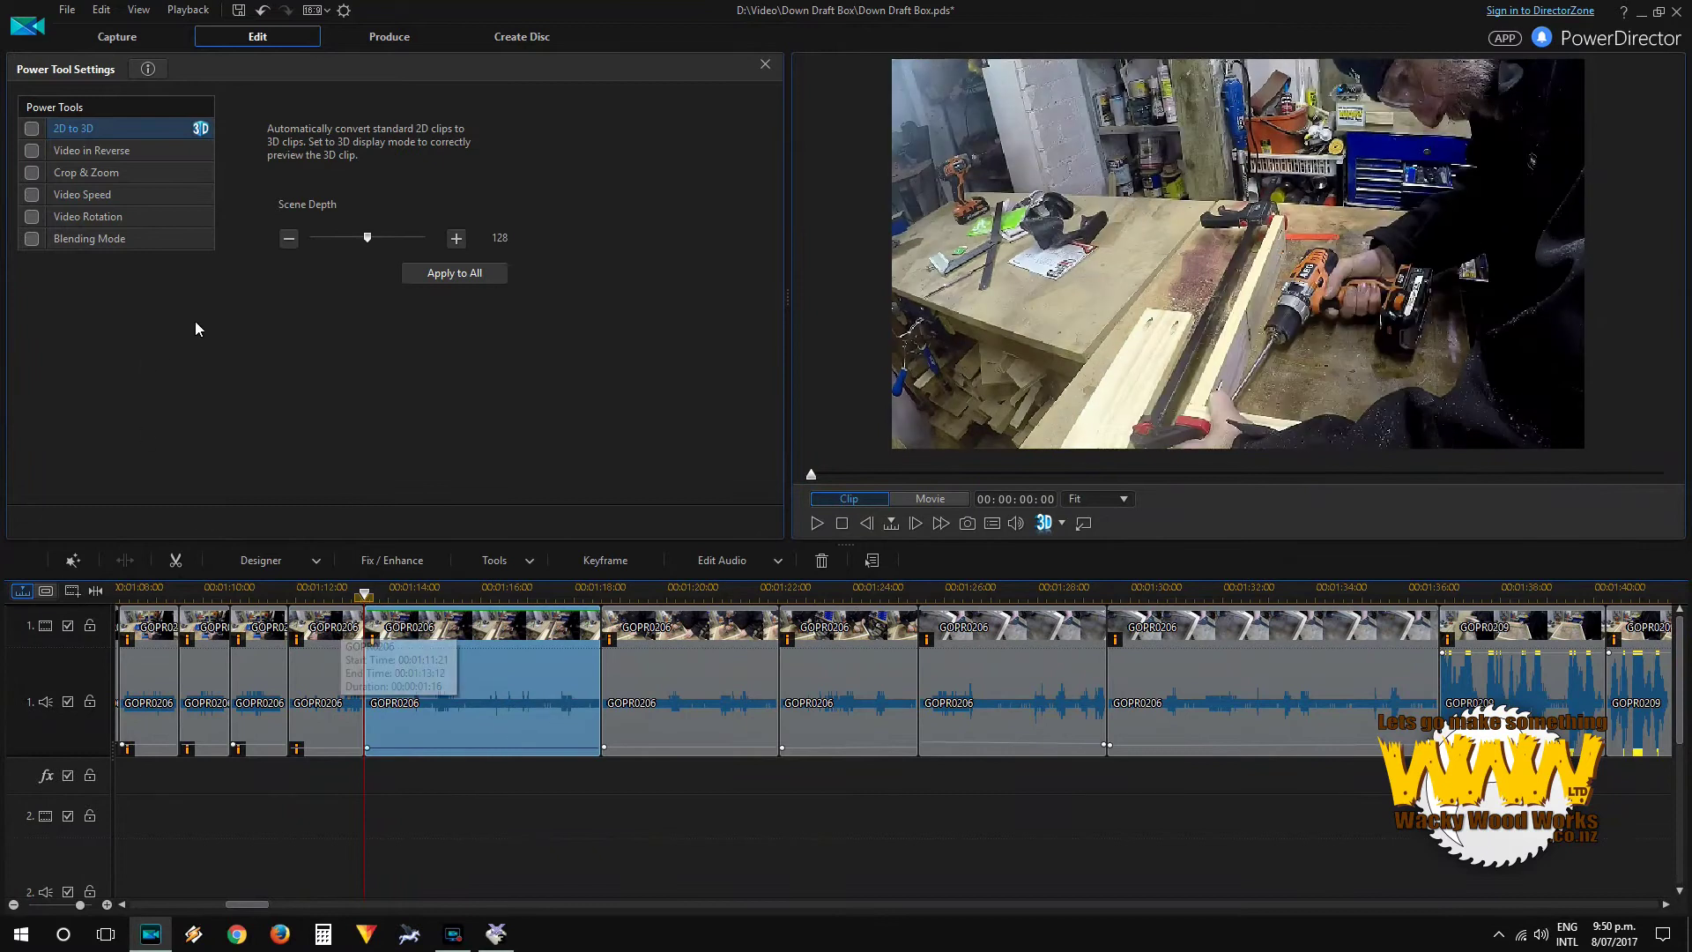
click(31, 198)
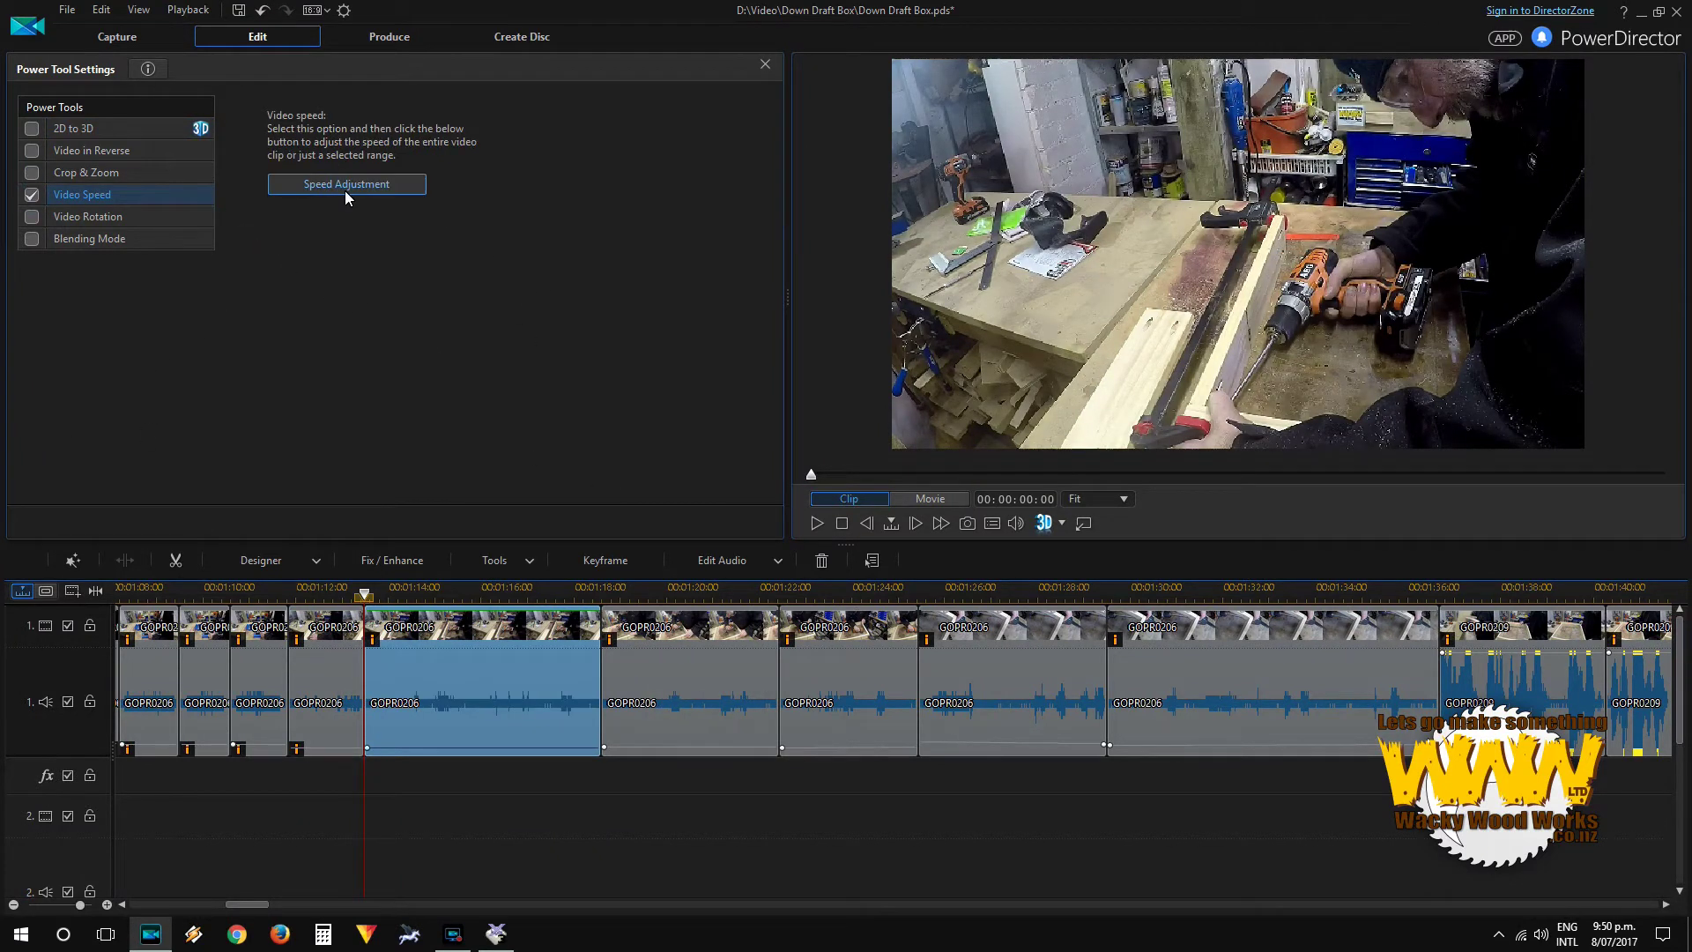
click(345, 187)
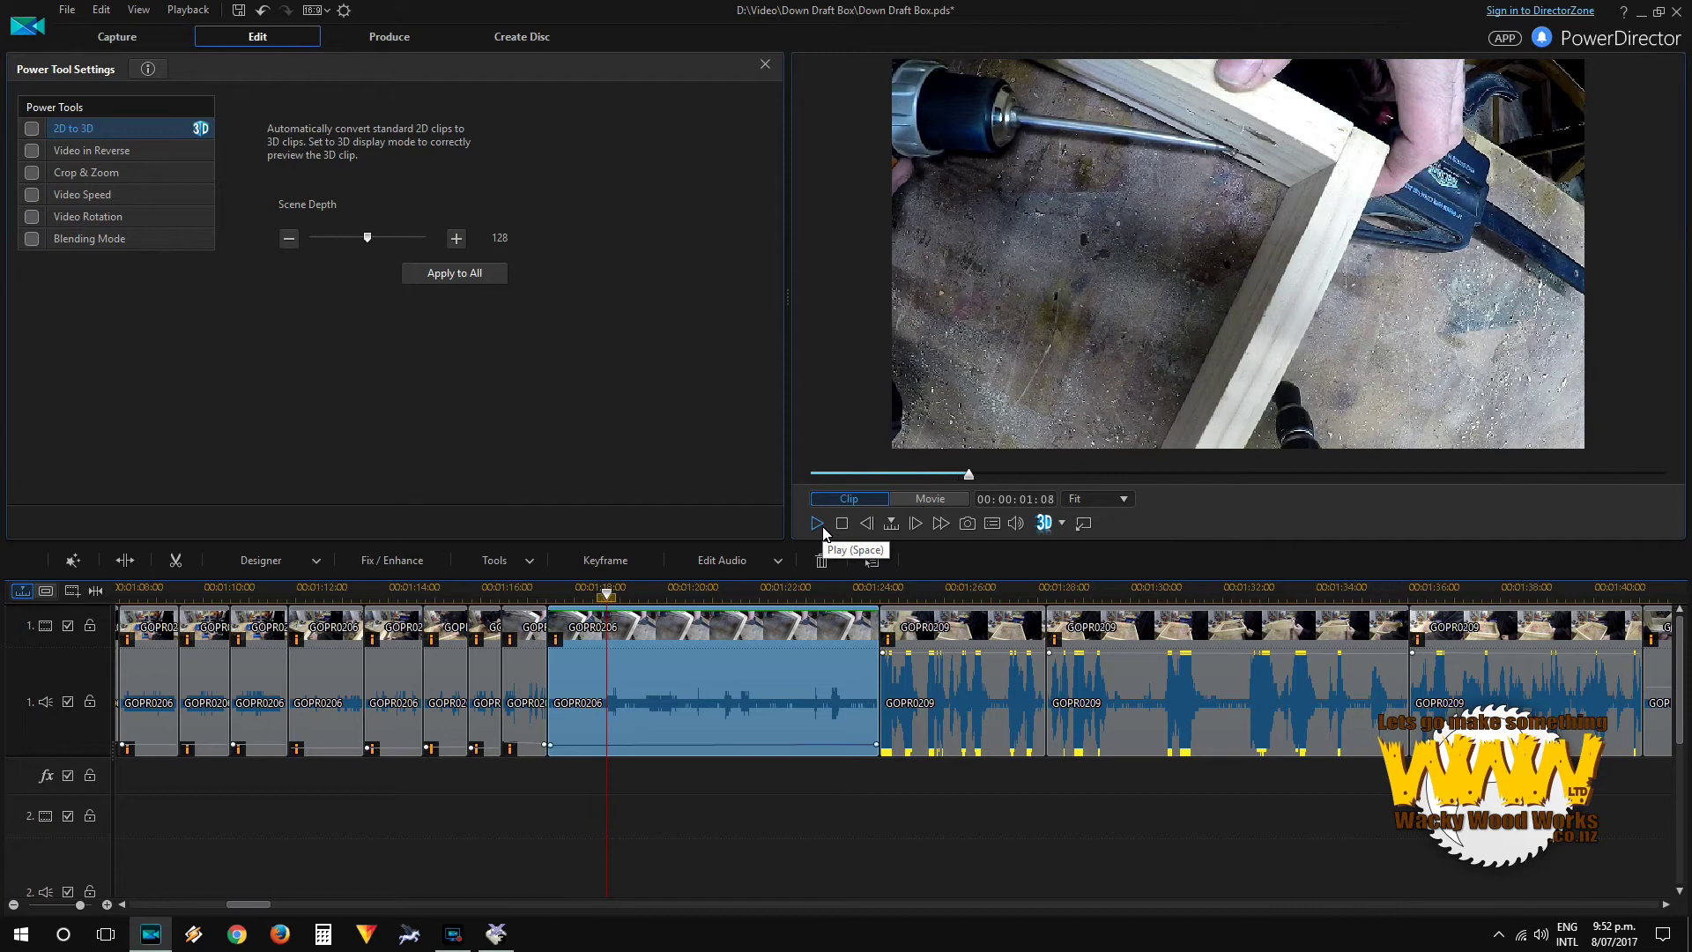
Step: Preview the last GOPR0206 clip before the GOPR0209 footage, split it at about 00:01:22 and delete its closing piece
click(818, 523)
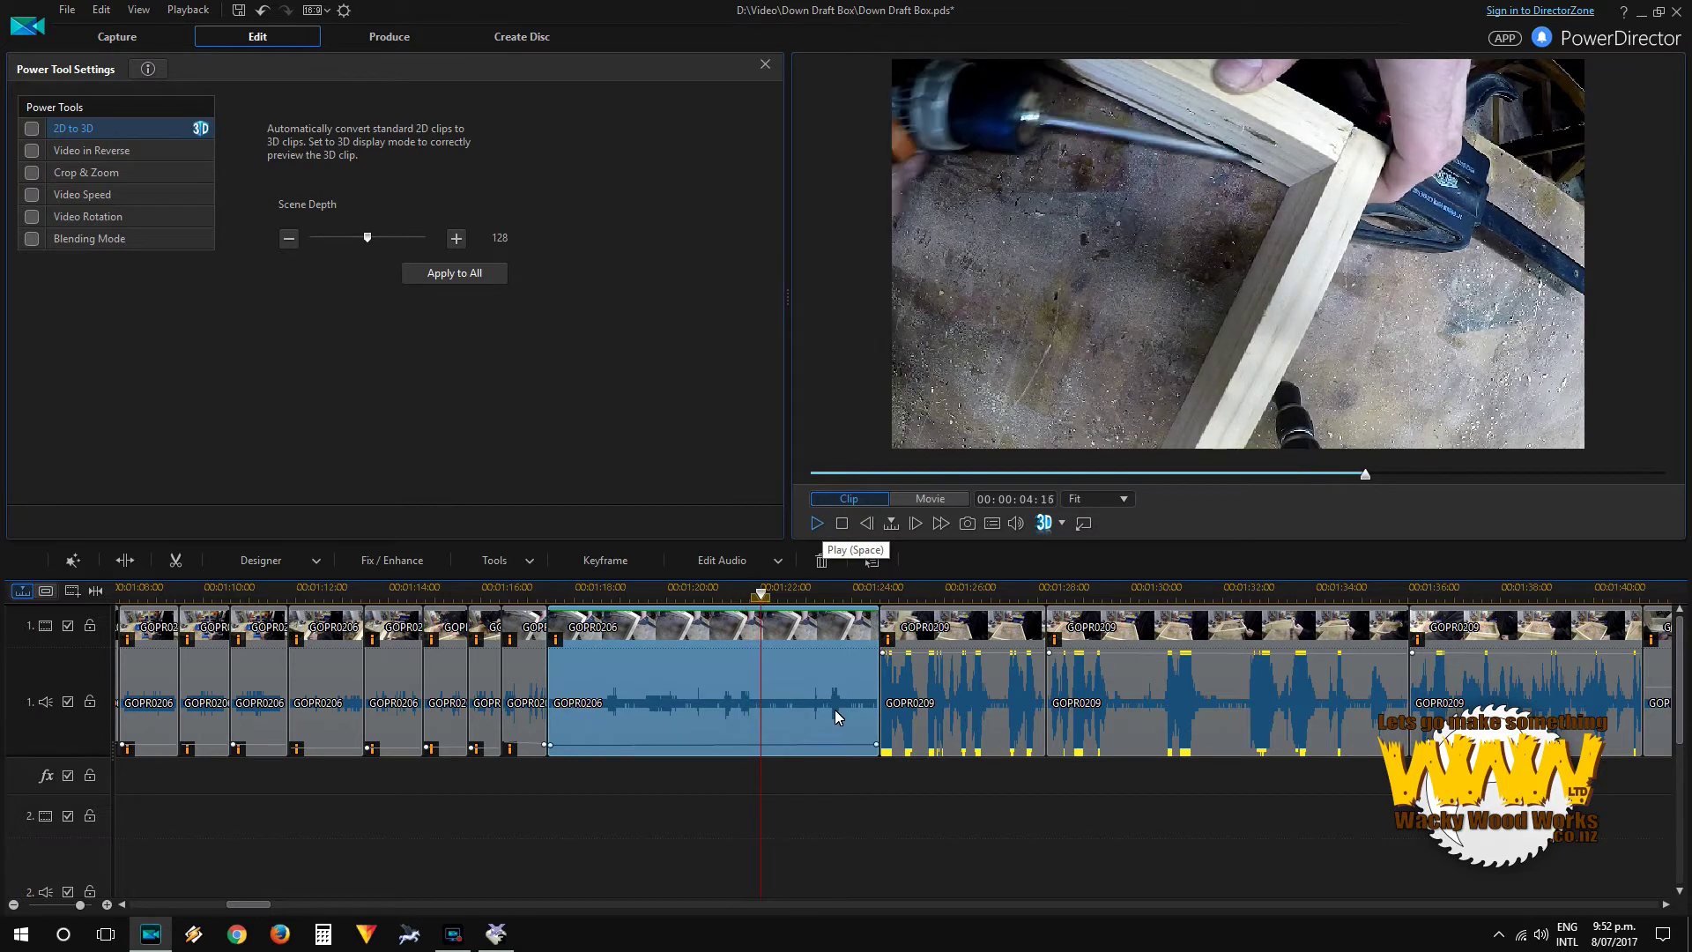
key(ctrl+t)
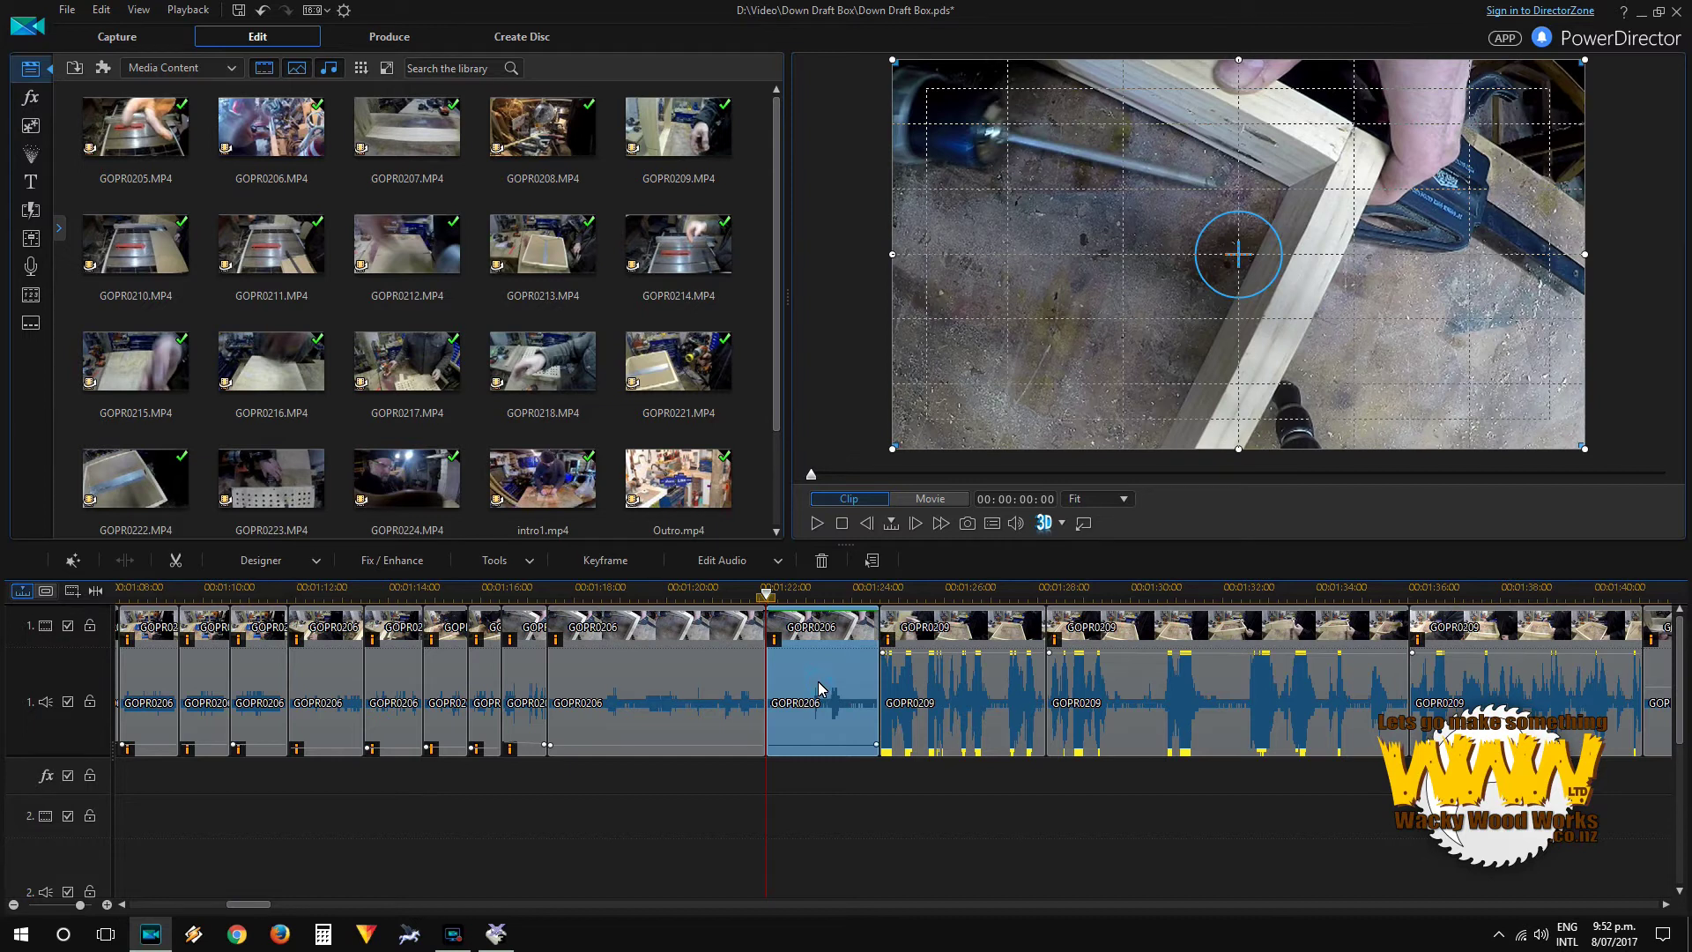
key(Delete)
Step: Split the last GOPR0206 clip again at about 00:01:21:05 and delete the short piece after the cut
click(725, 593)
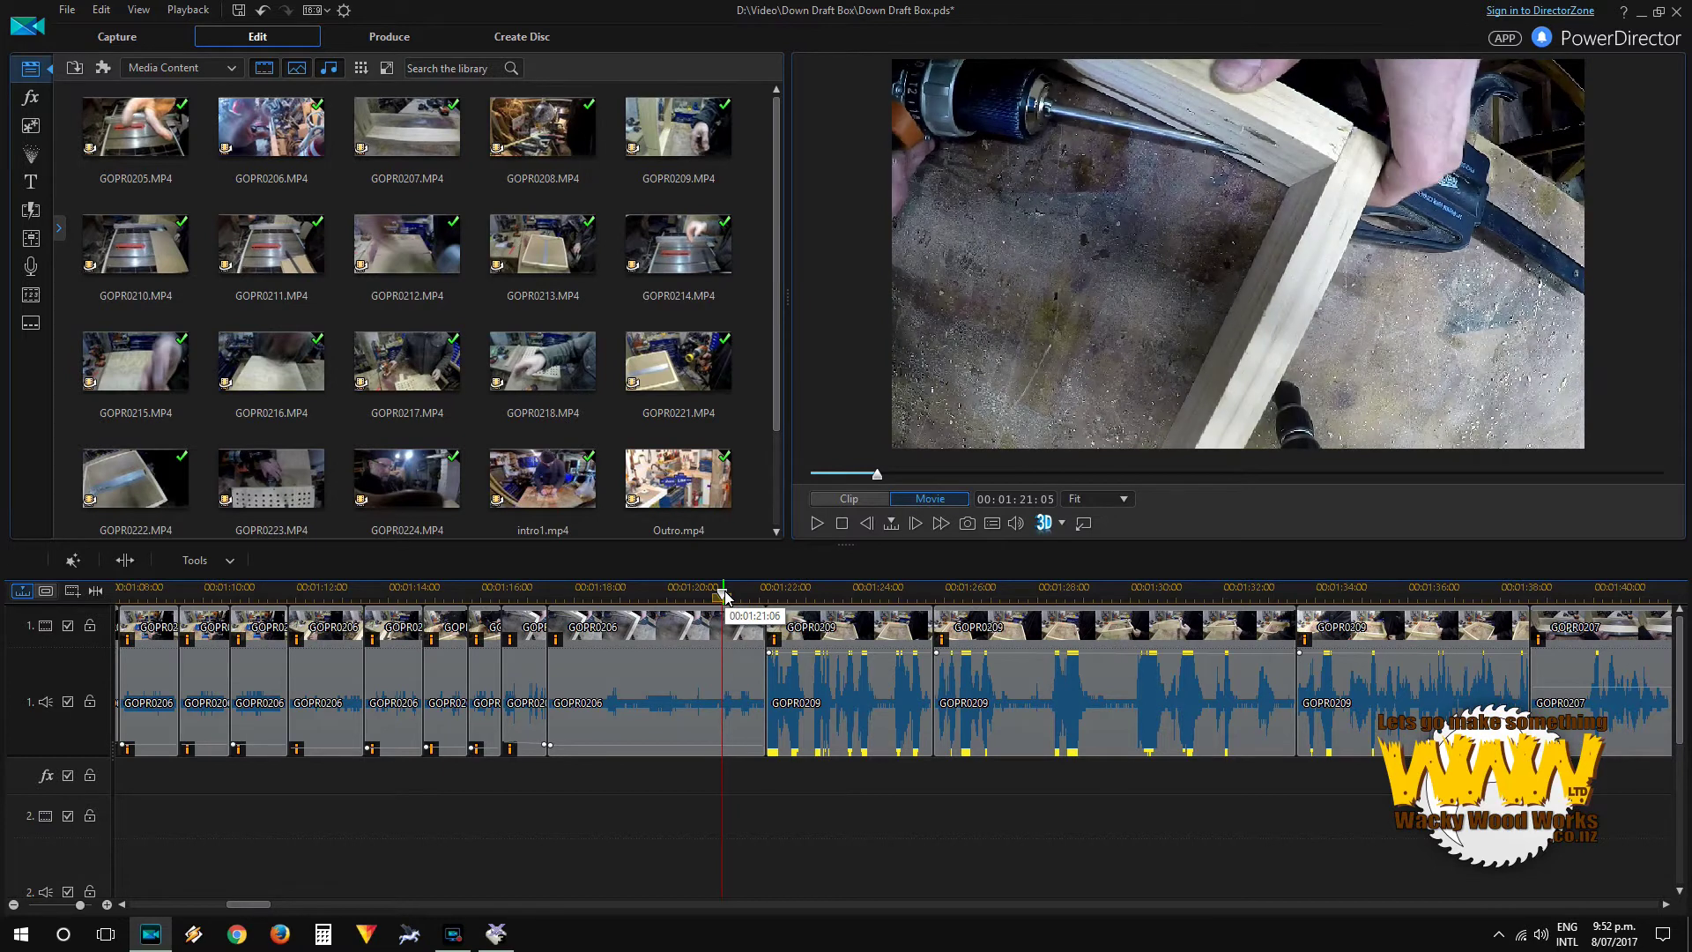
key(ctrl+t)
click(739, 694)
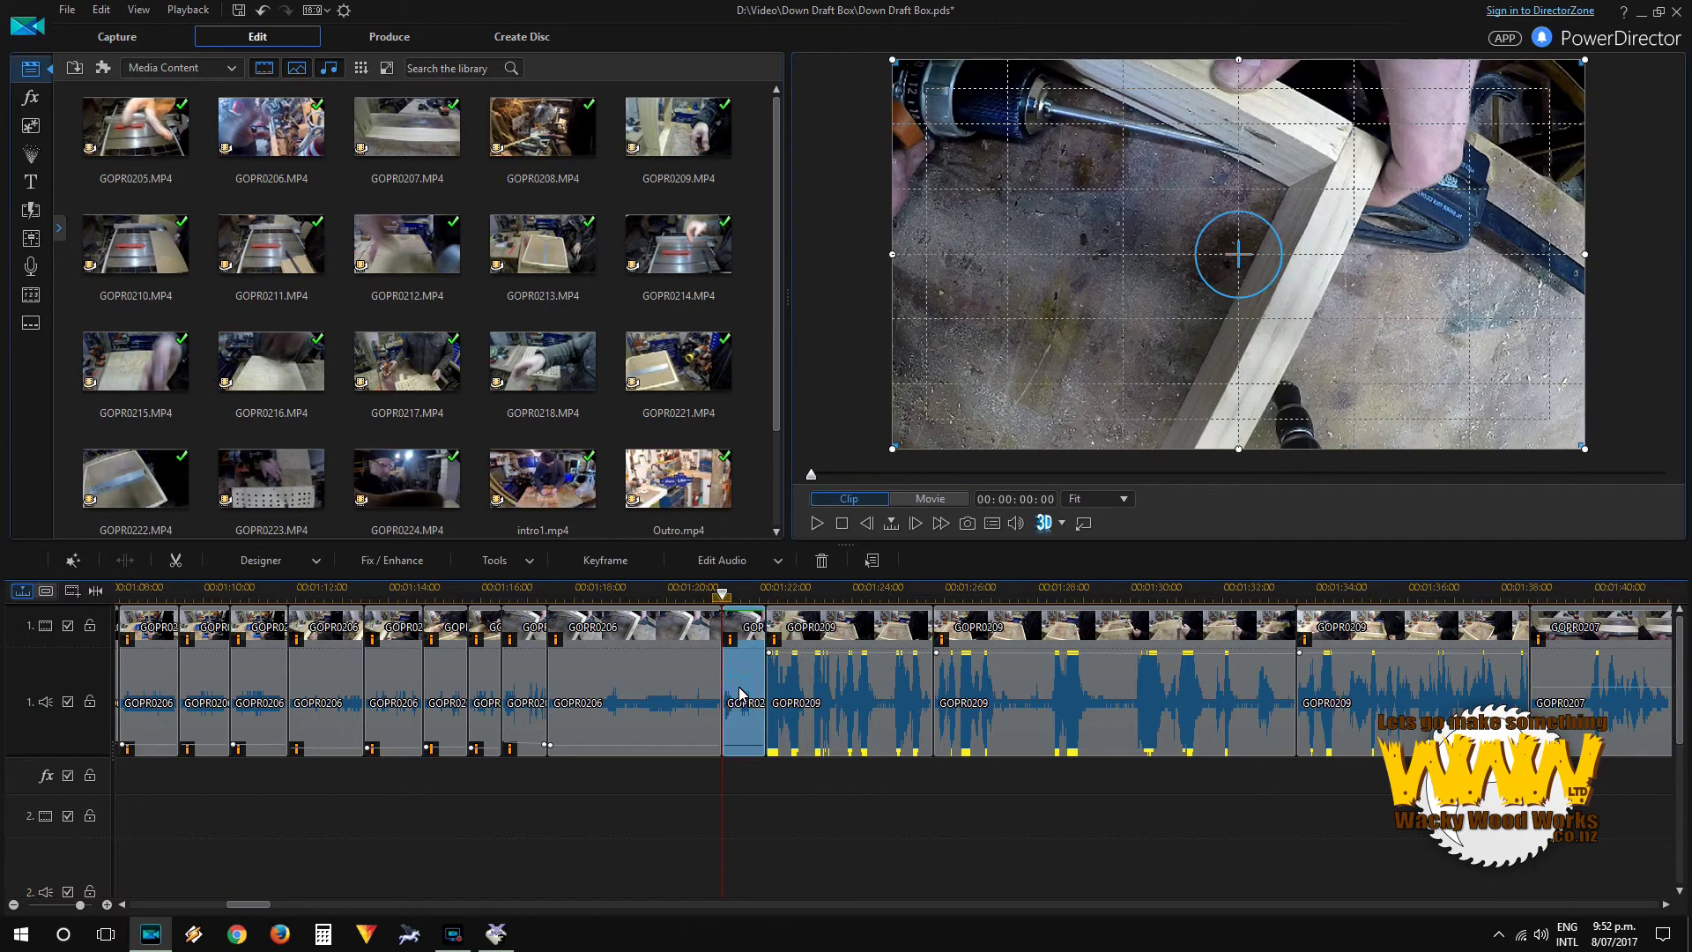
key(Delete)
Step: Enable the Video Speed power tool for the trimmed GOPR0206 clip starting at about 00:01:17
click(626, 684)
click(516, 564)
click(473, 580)
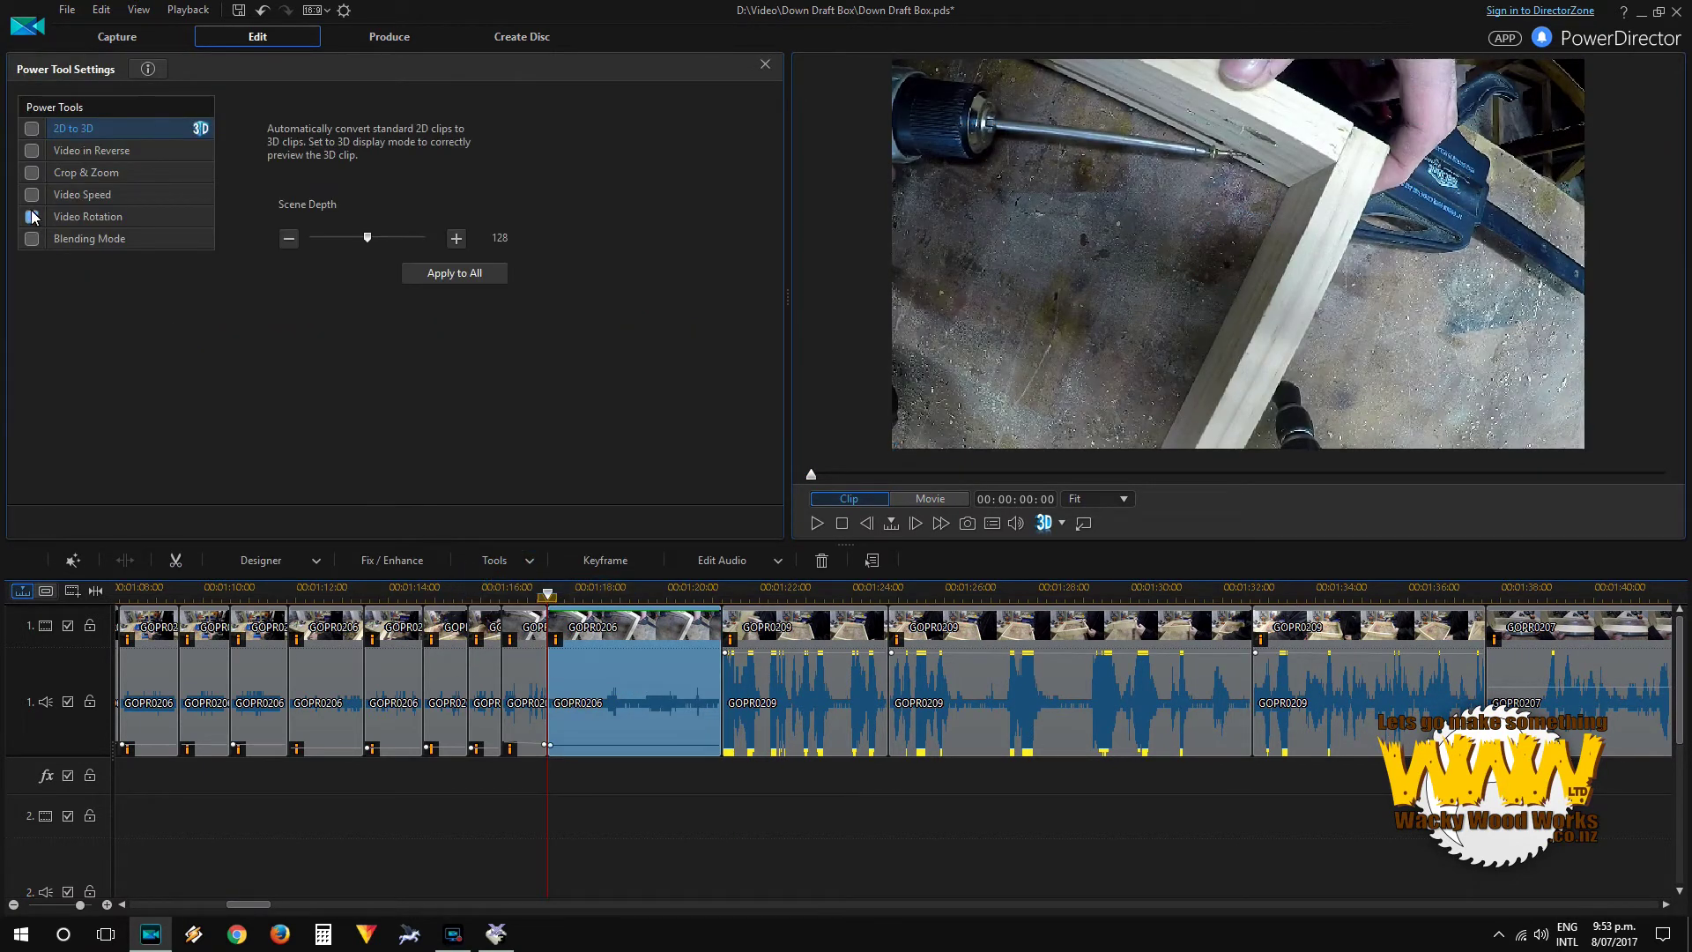
click(32, 194)
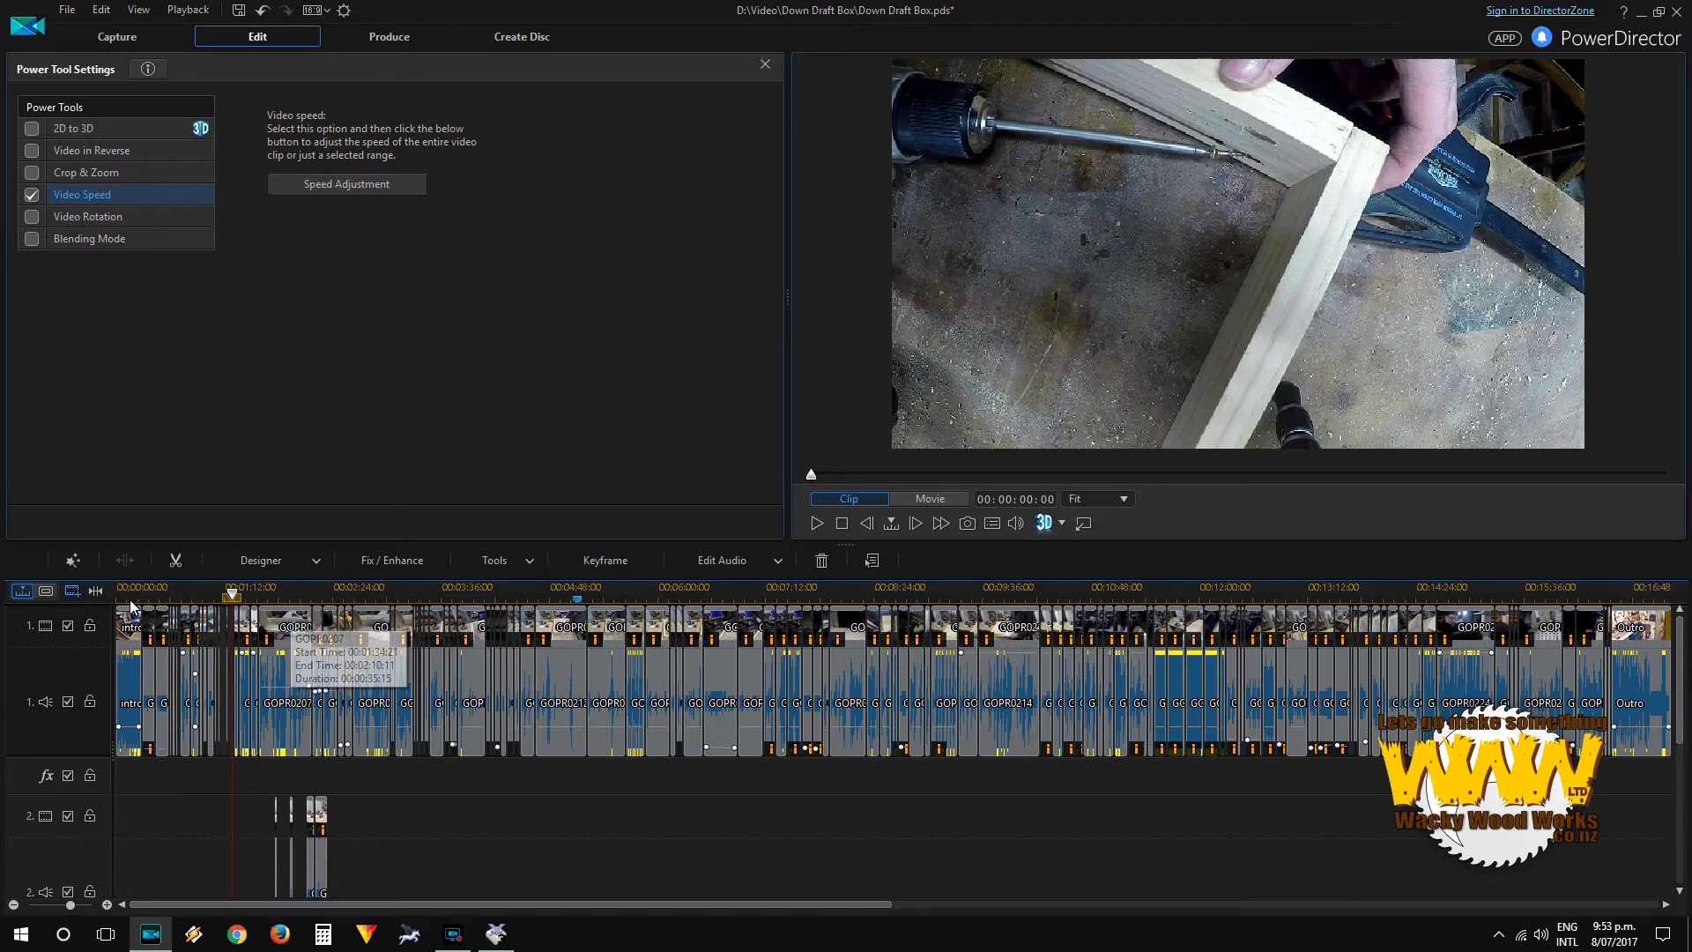
Step: Review the sped-up GOPR0206 drilling clips and play the GOPR0209 box footage through to the start of GOPR0207
scroll(472, 876, up, 5)
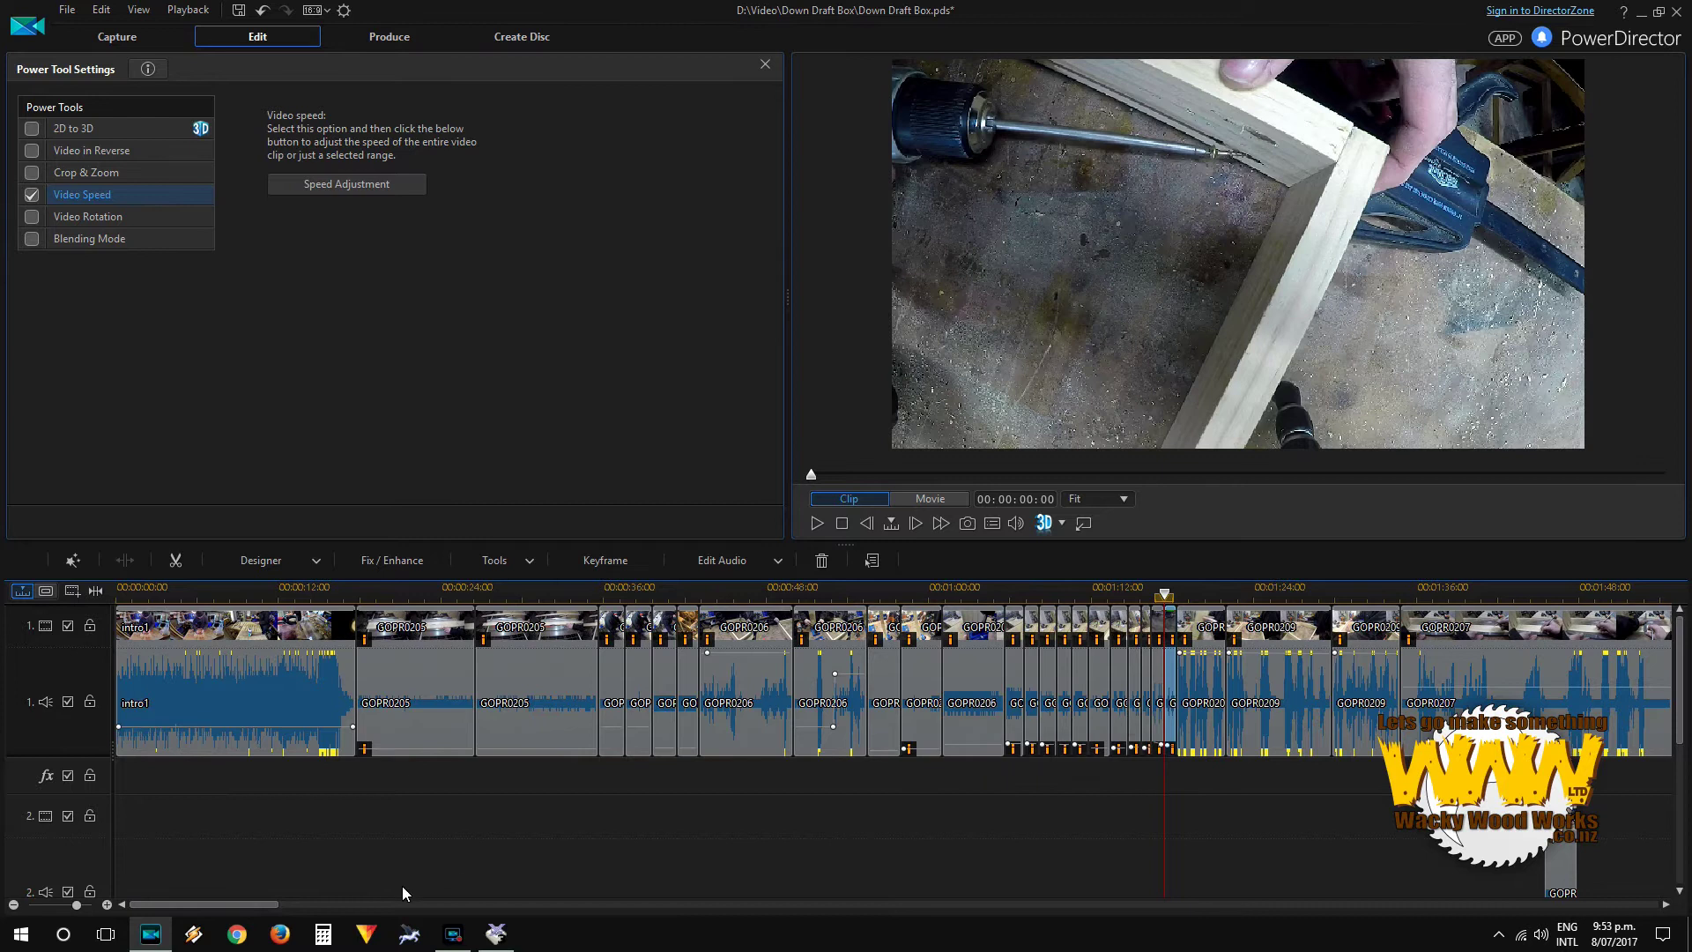
scroll(635, 626, down, 3)
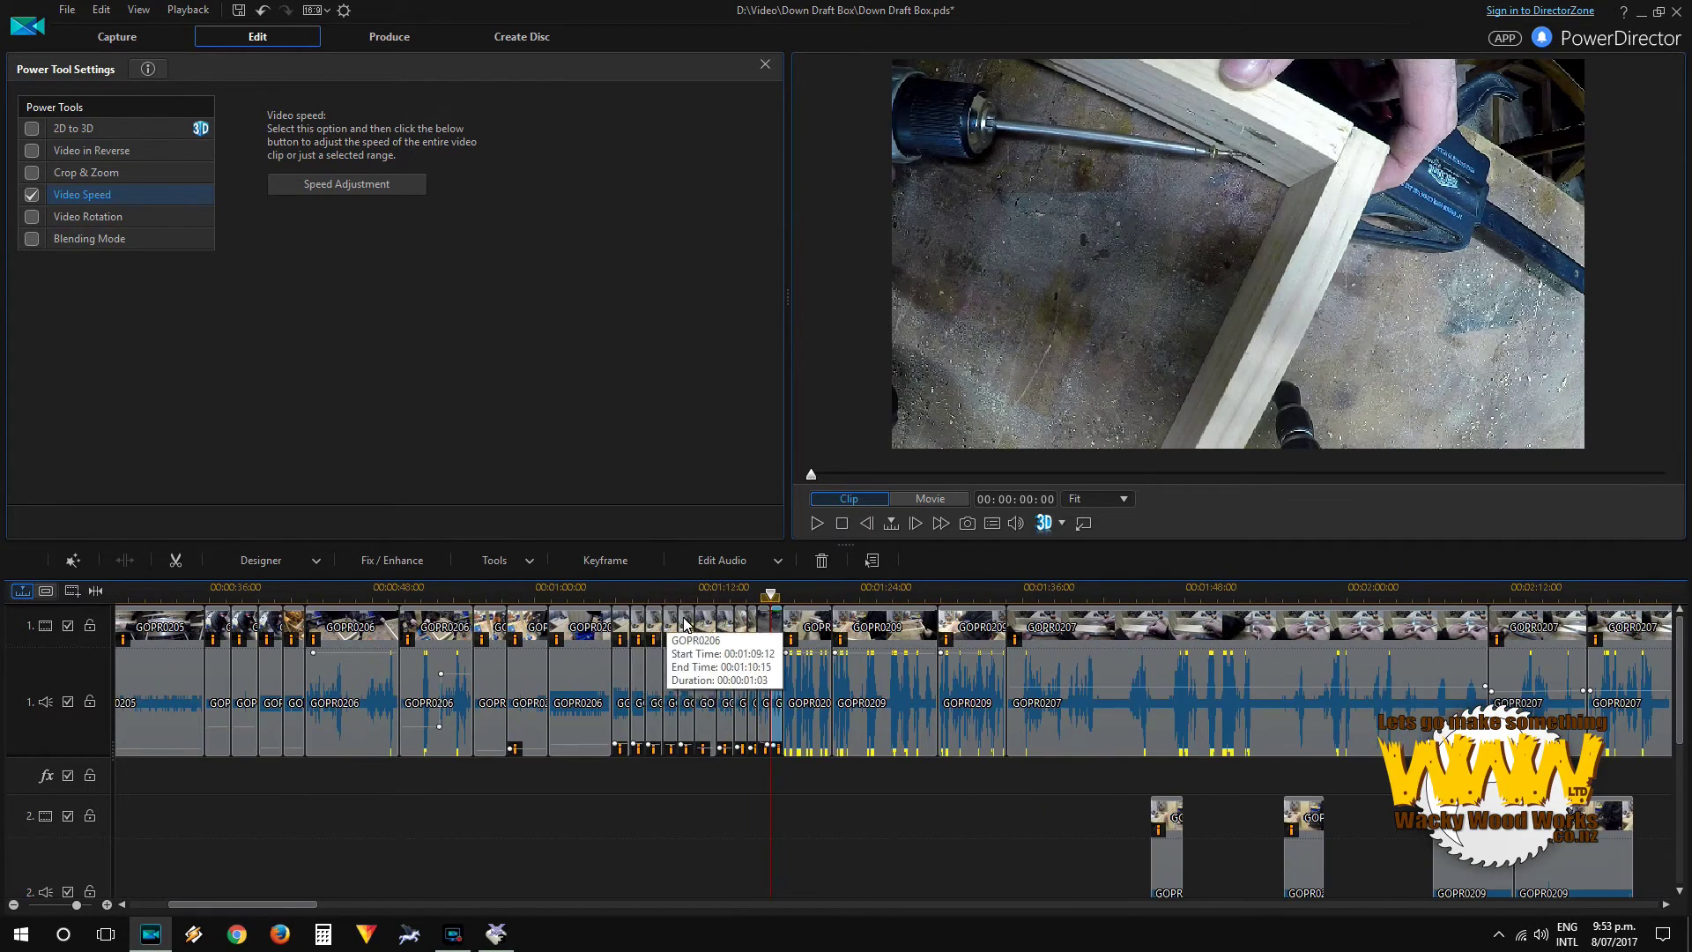
click(620, 630)
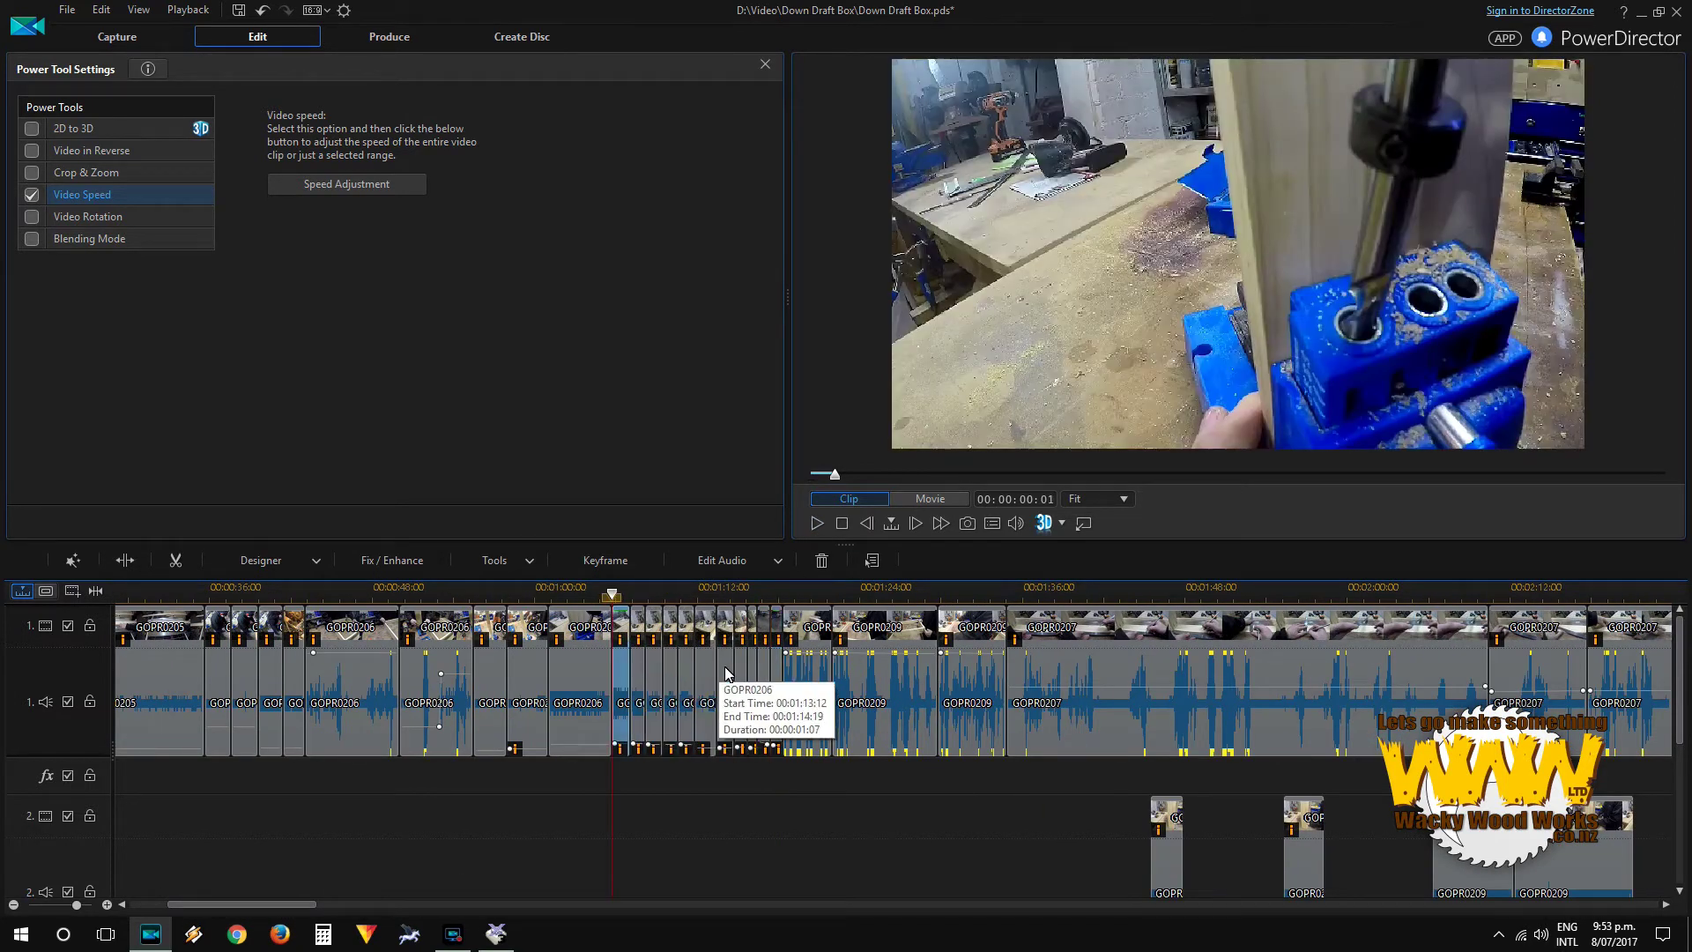
click(814, 718)
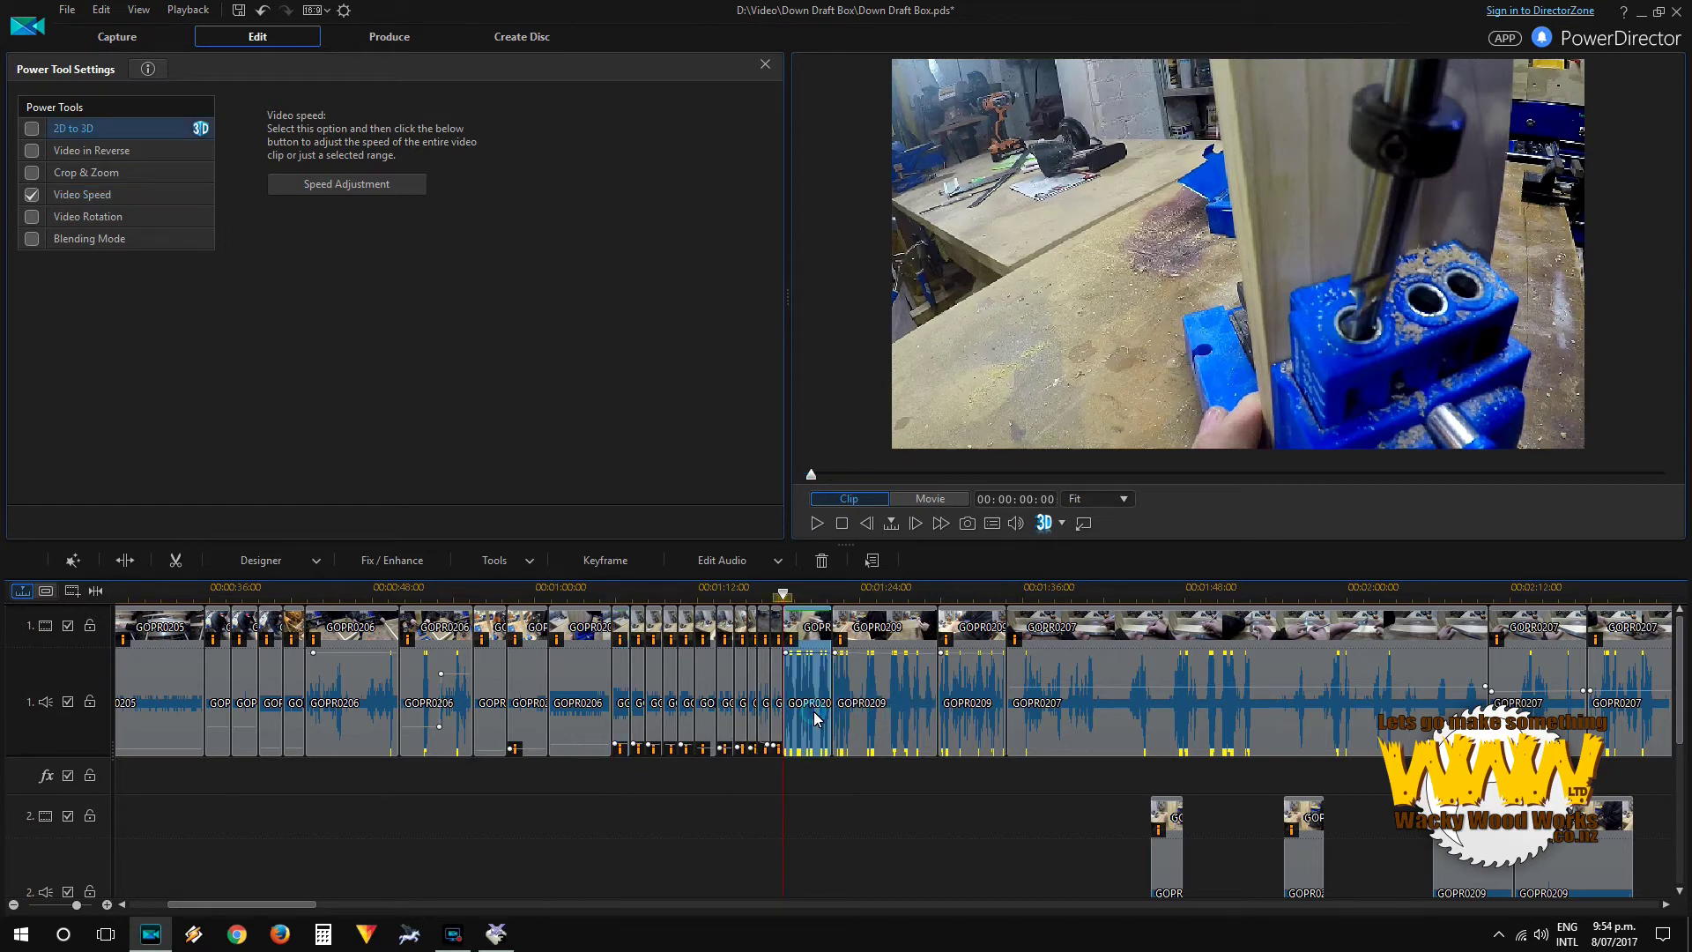
key(space)
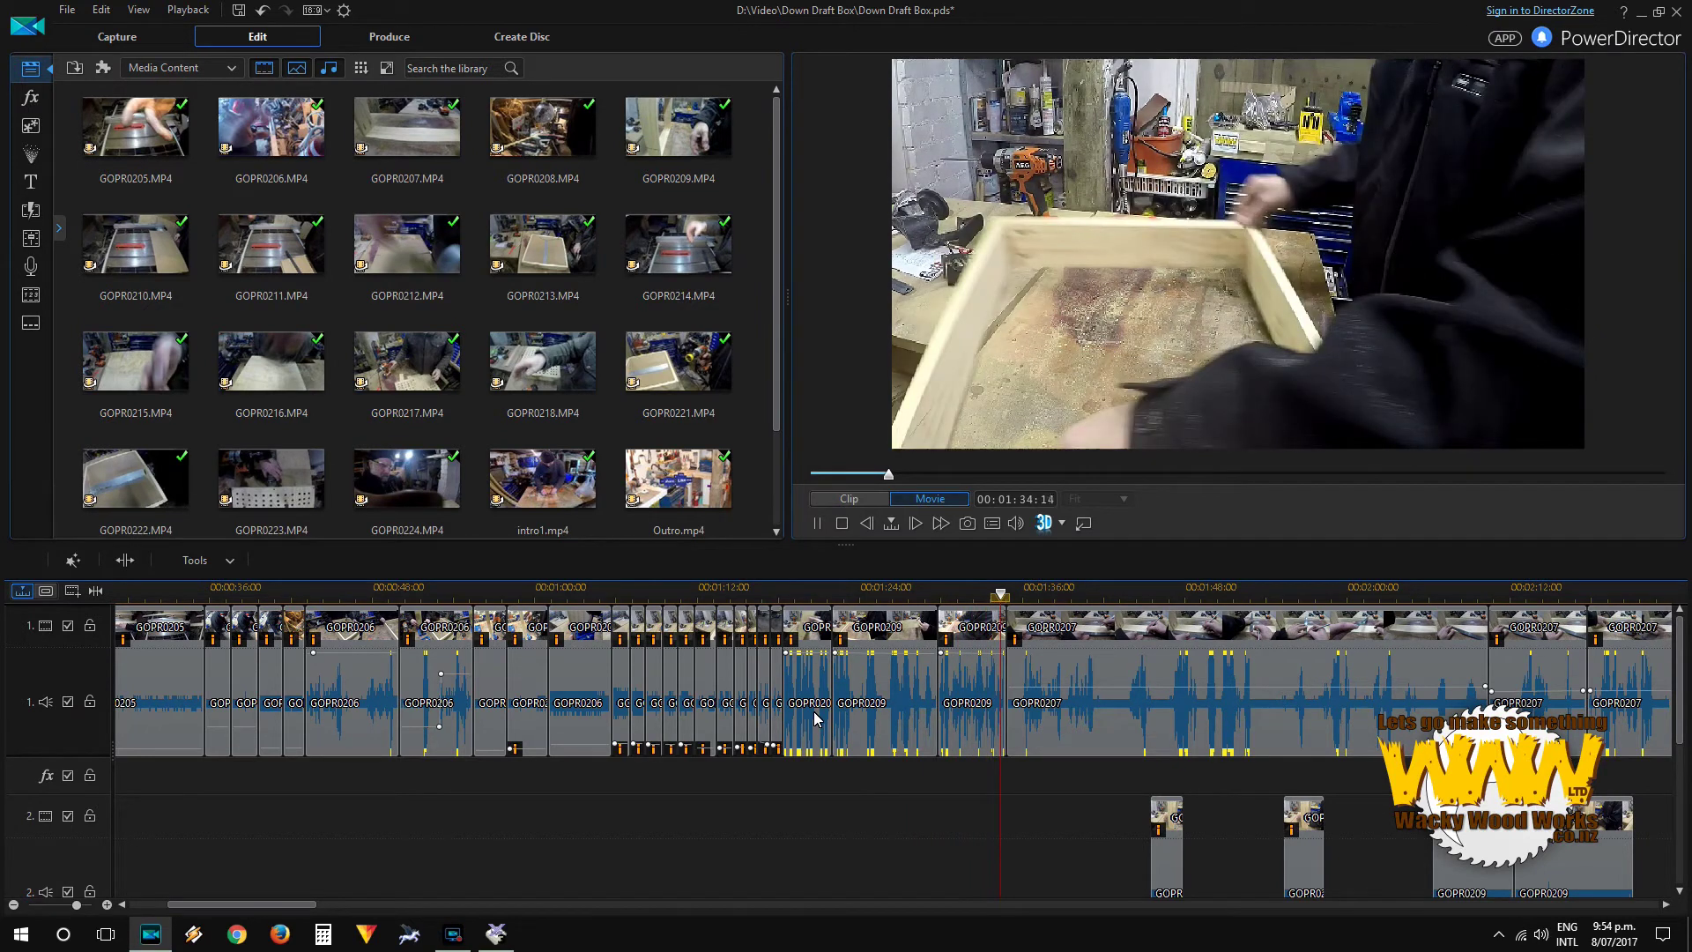
key(space)
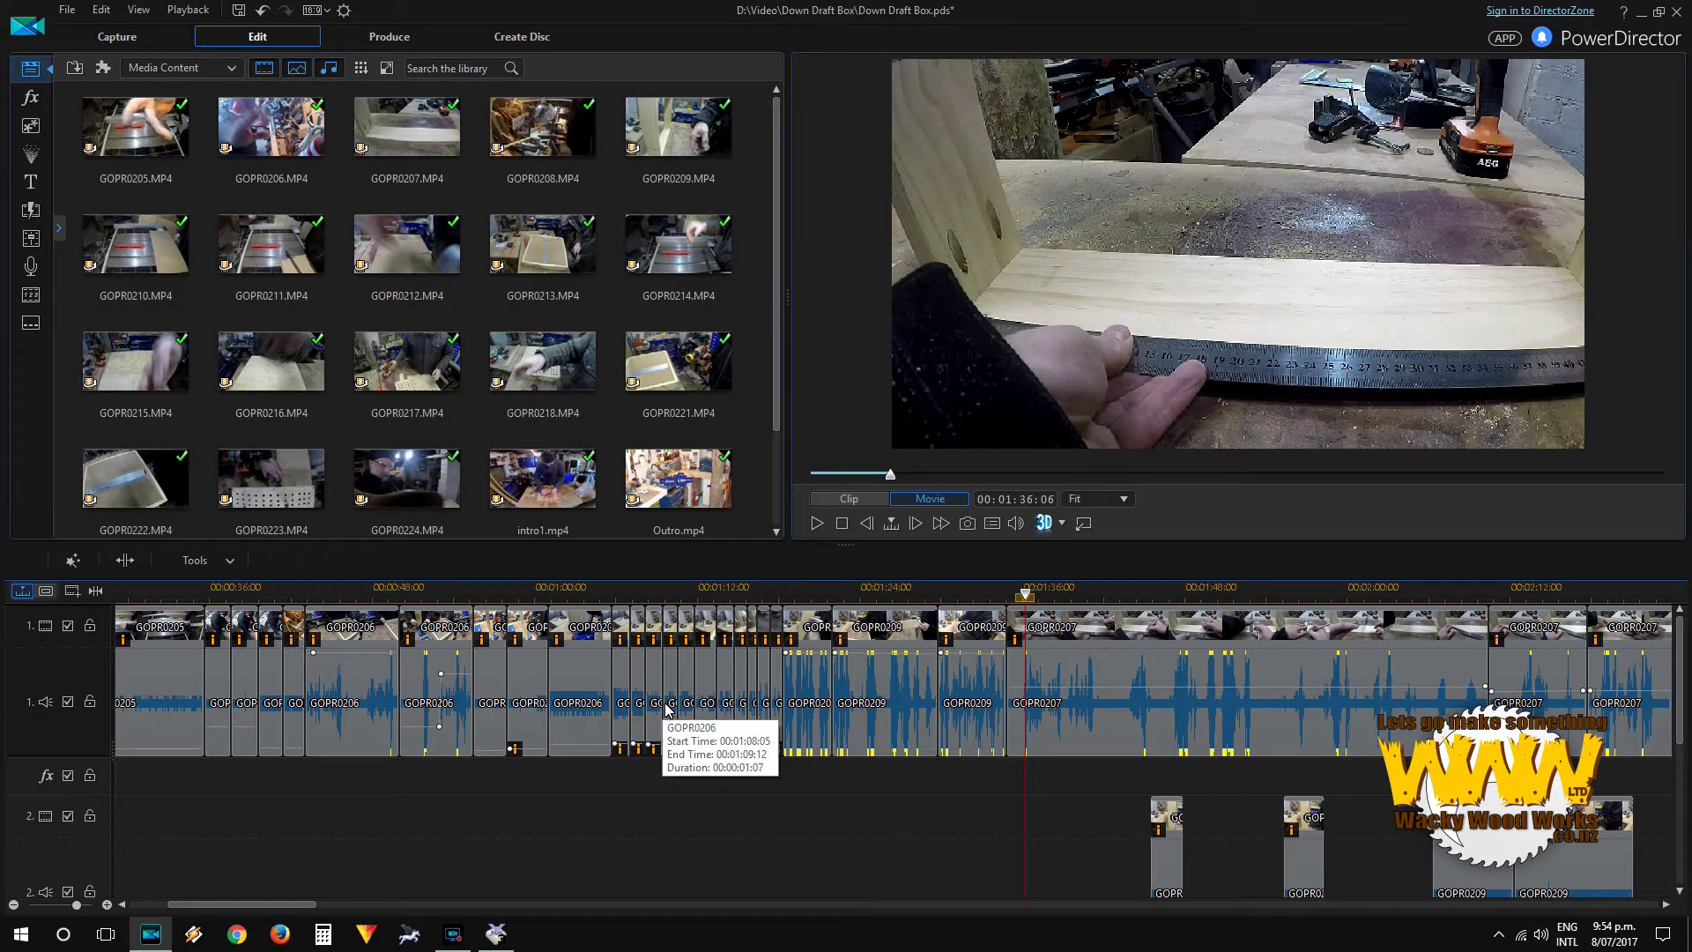
Step: Preview the last GOPR0209 clip before the GOPR0207 footage and split it at 00:01:30:19
click(886, 697)
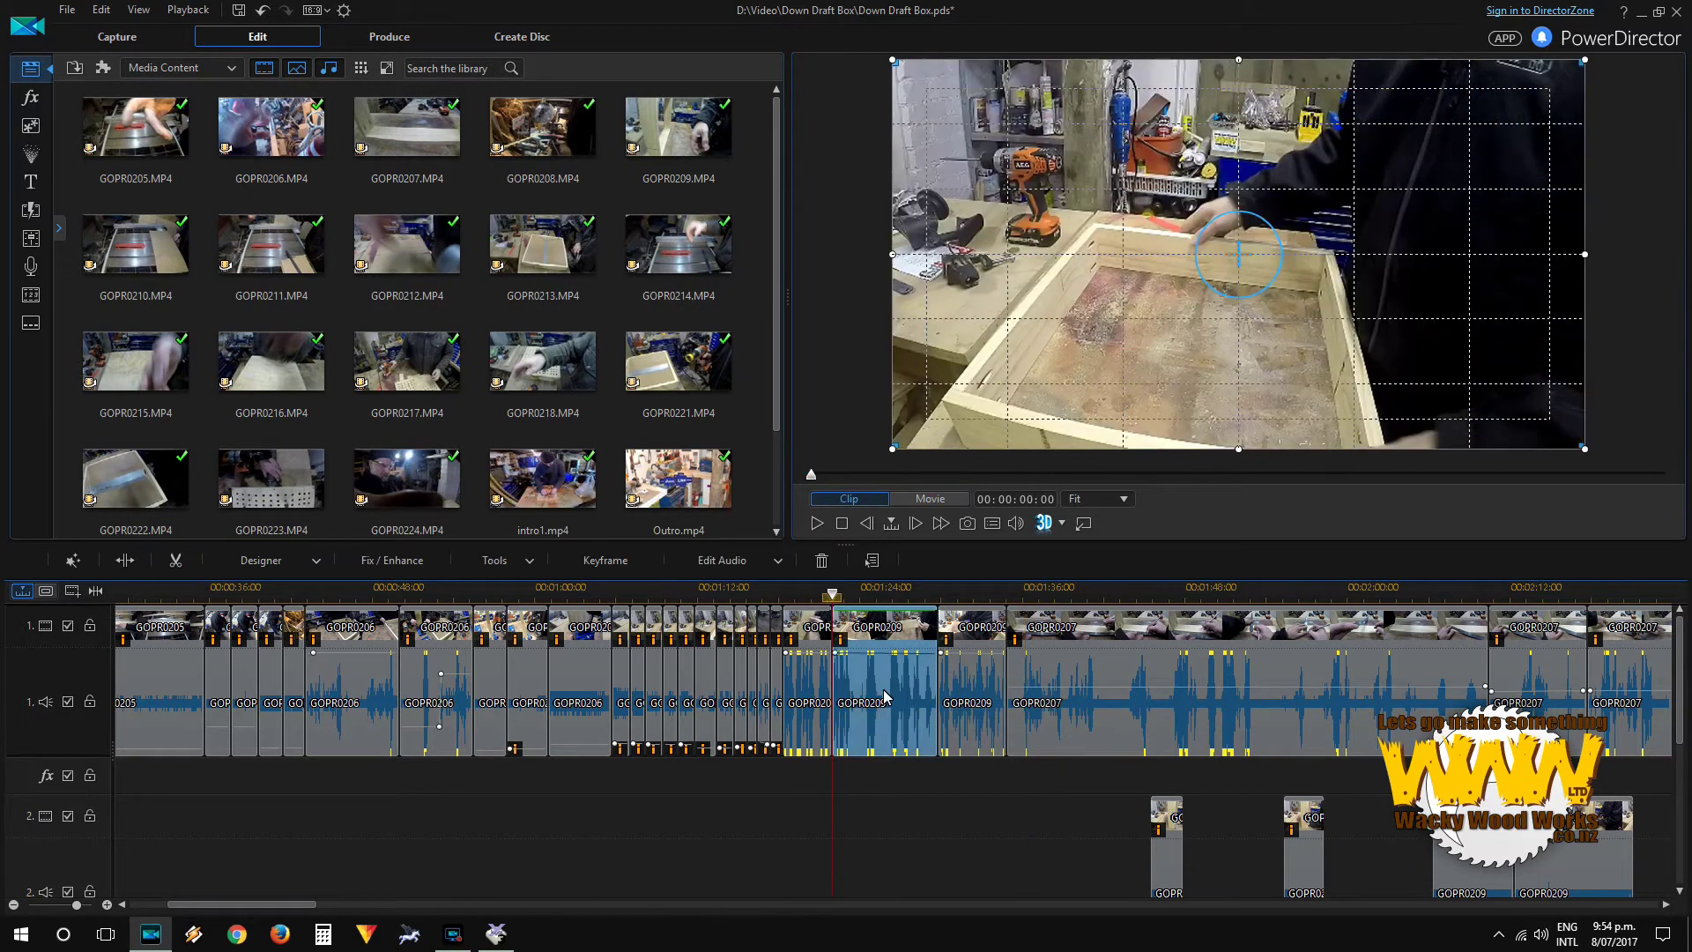
click(978, 703)
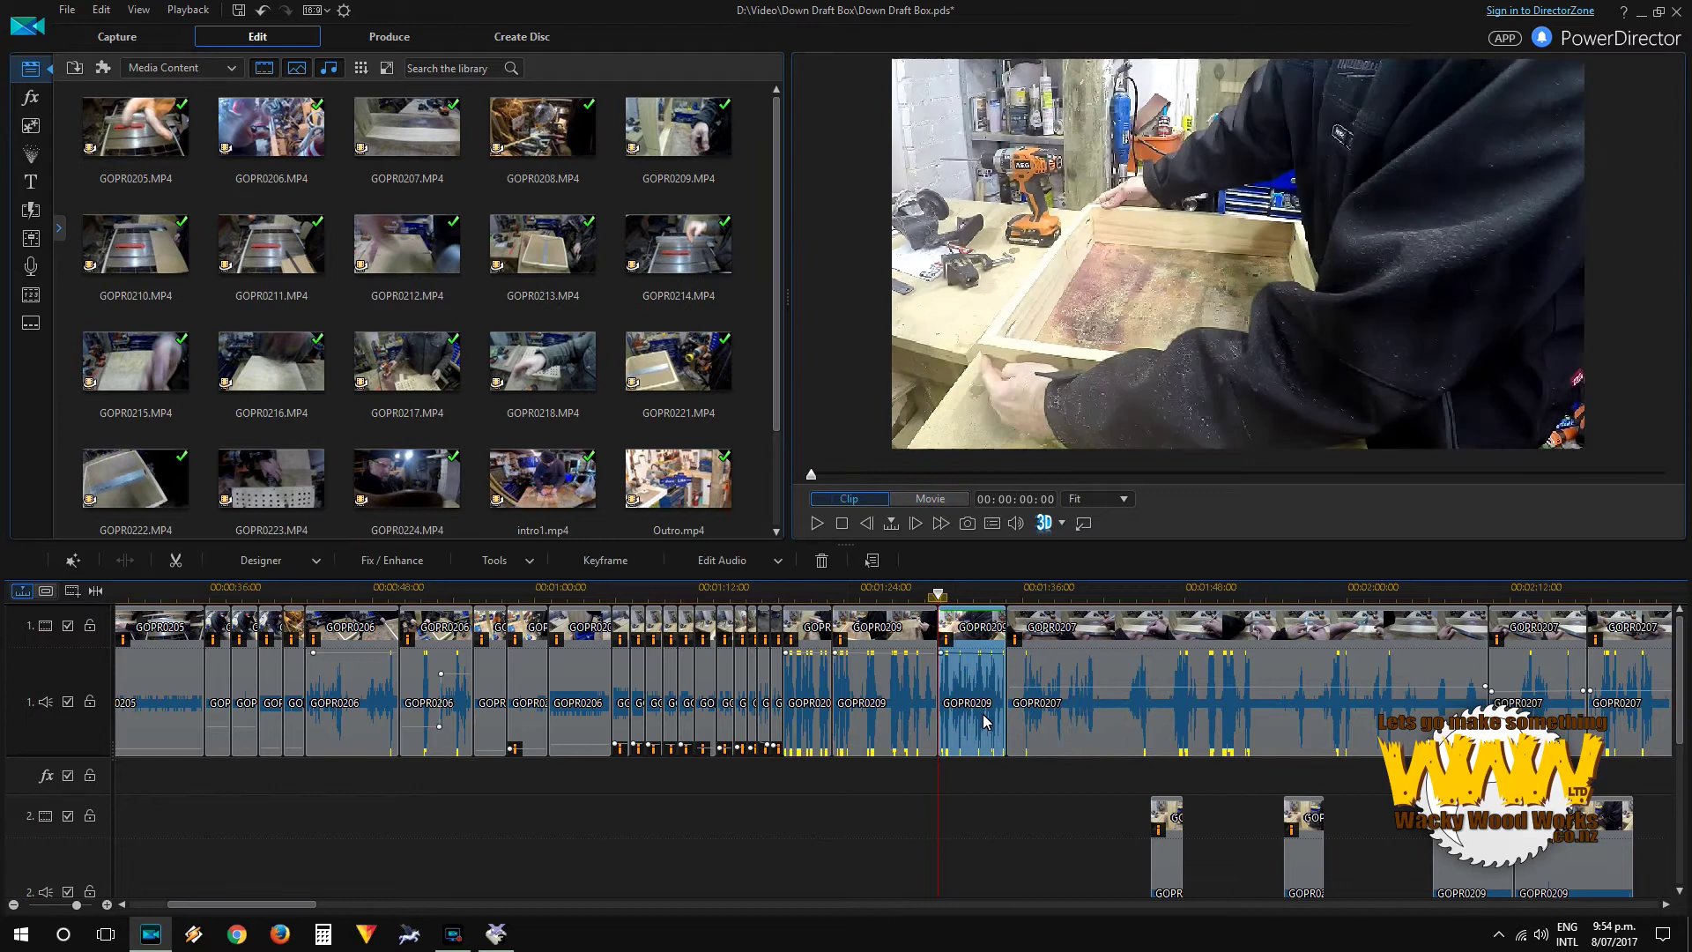
key(space)
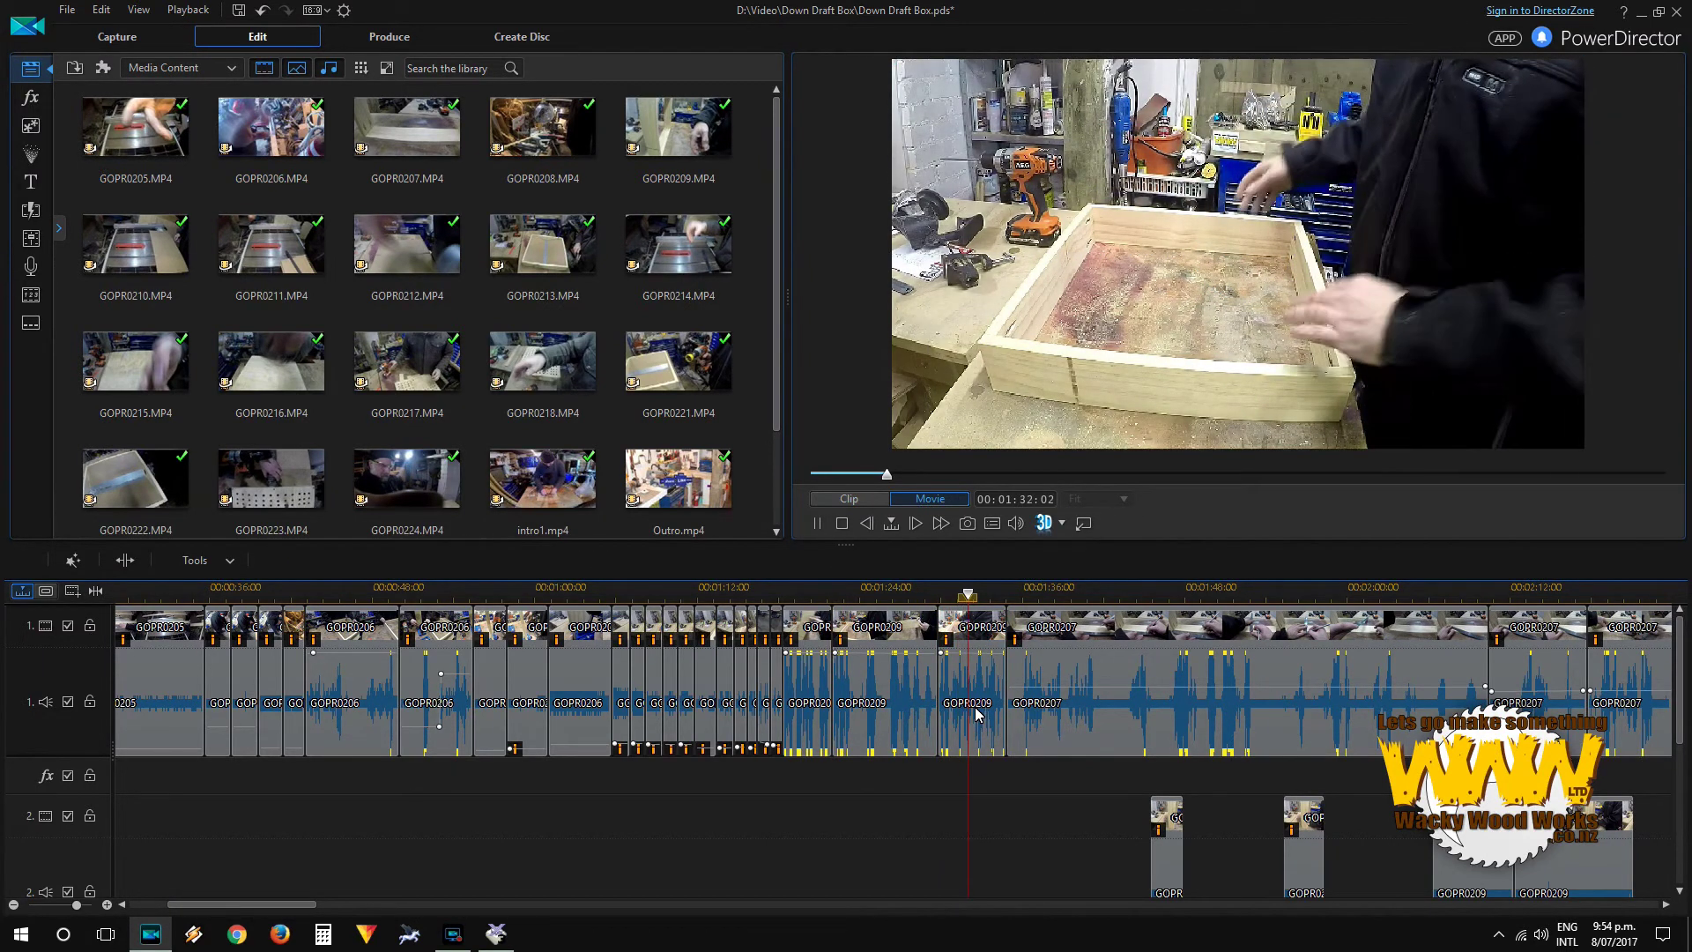
scroll(975, 714, up, 3)
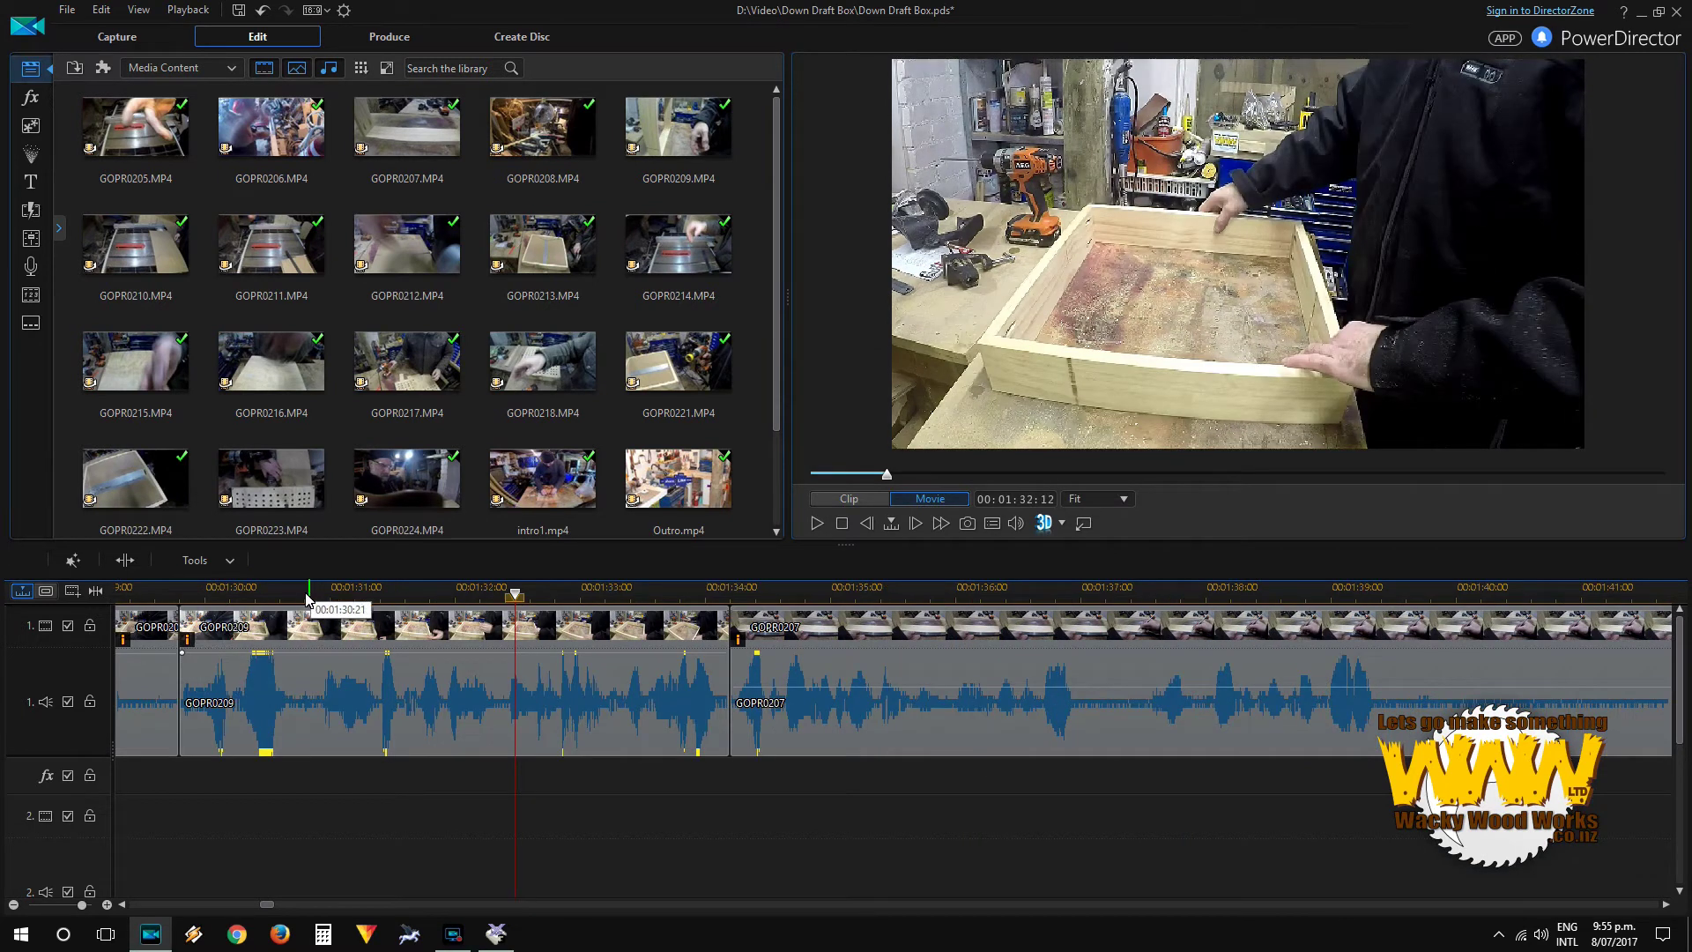
click(304, 623)
key(ctrl+t)
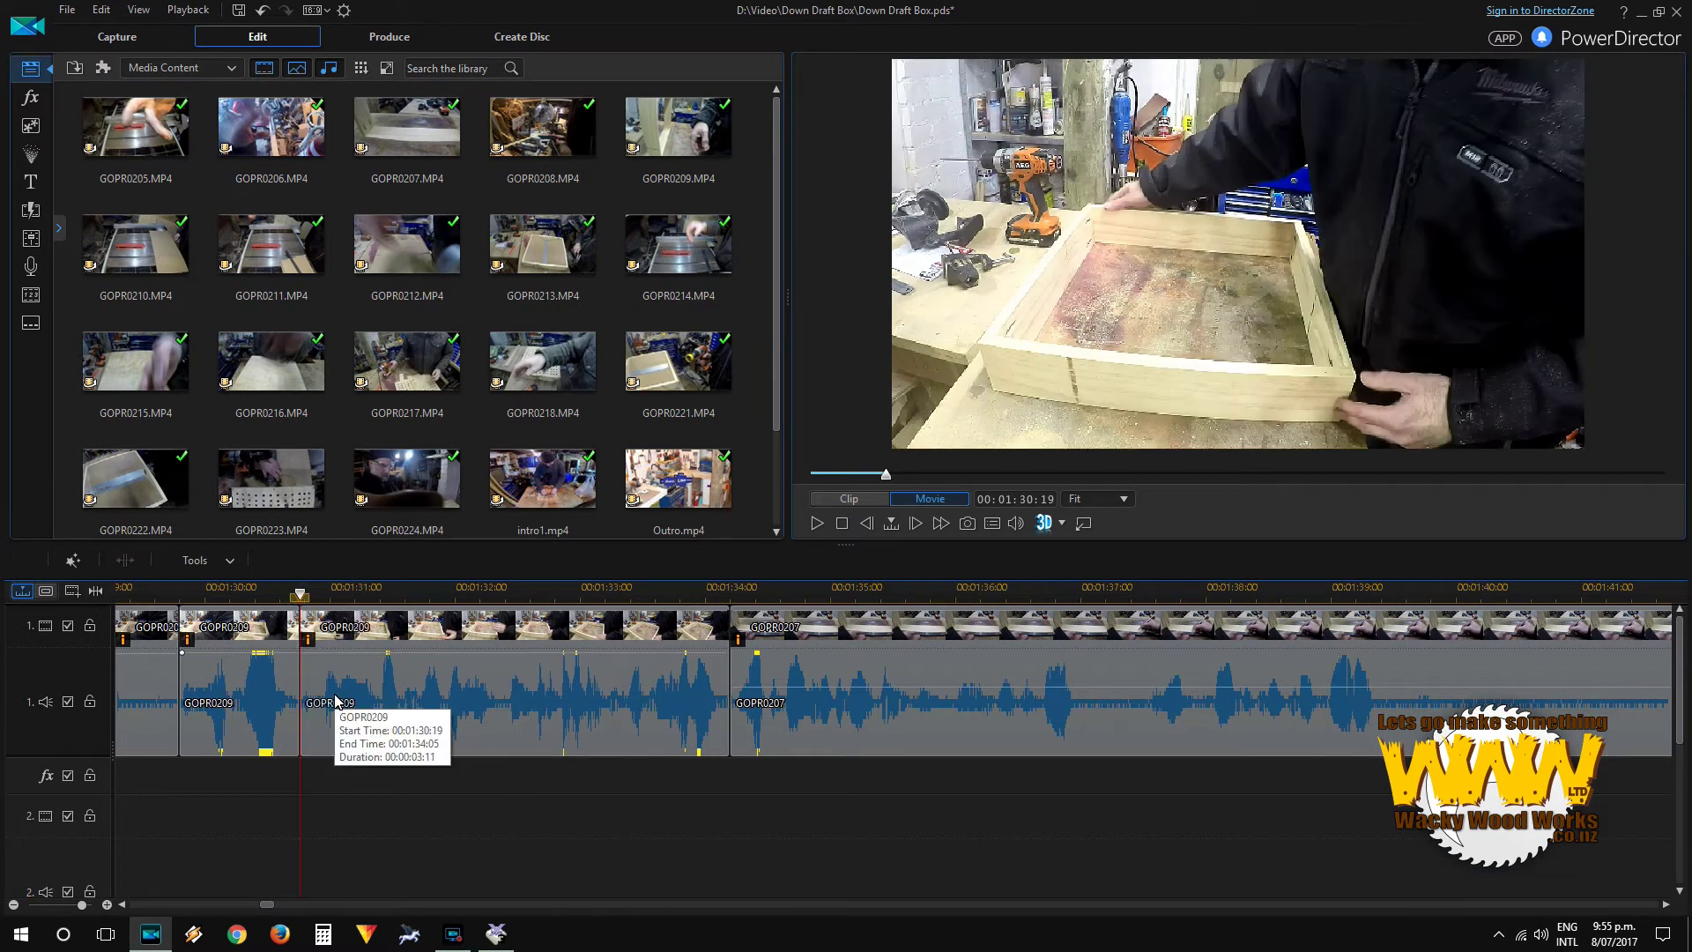
click(521, 737)
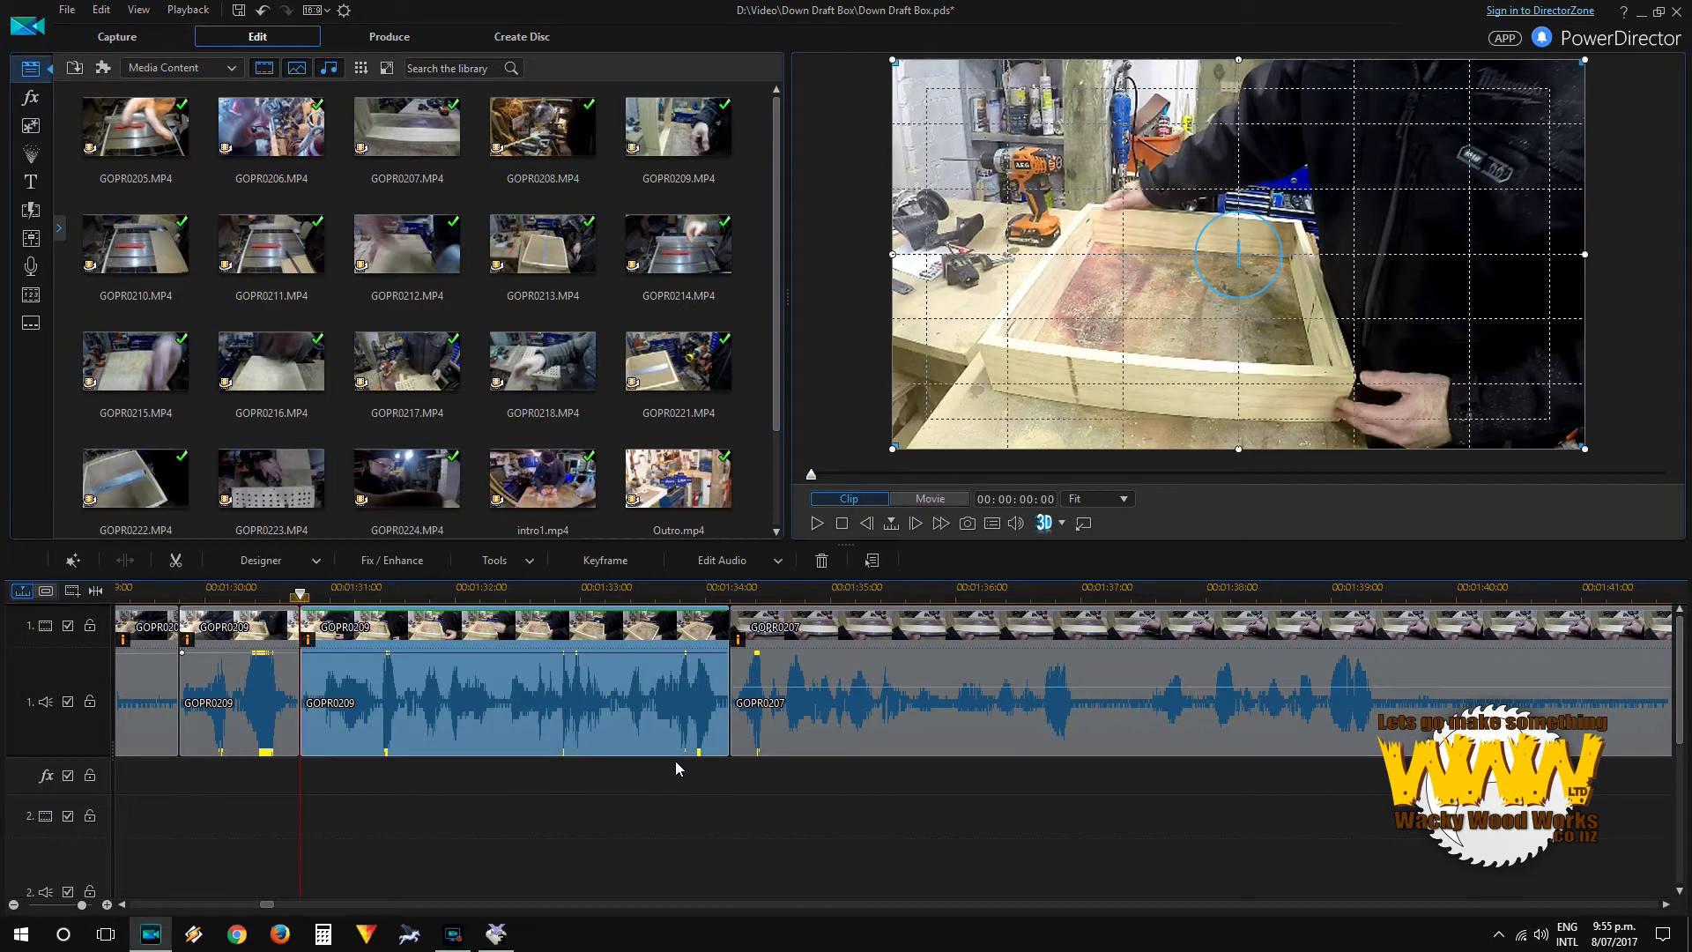
Step: Play the GOPR0207 measuring clip from its start and split it at 00:01:39:12
click(817, 635)
key(space)
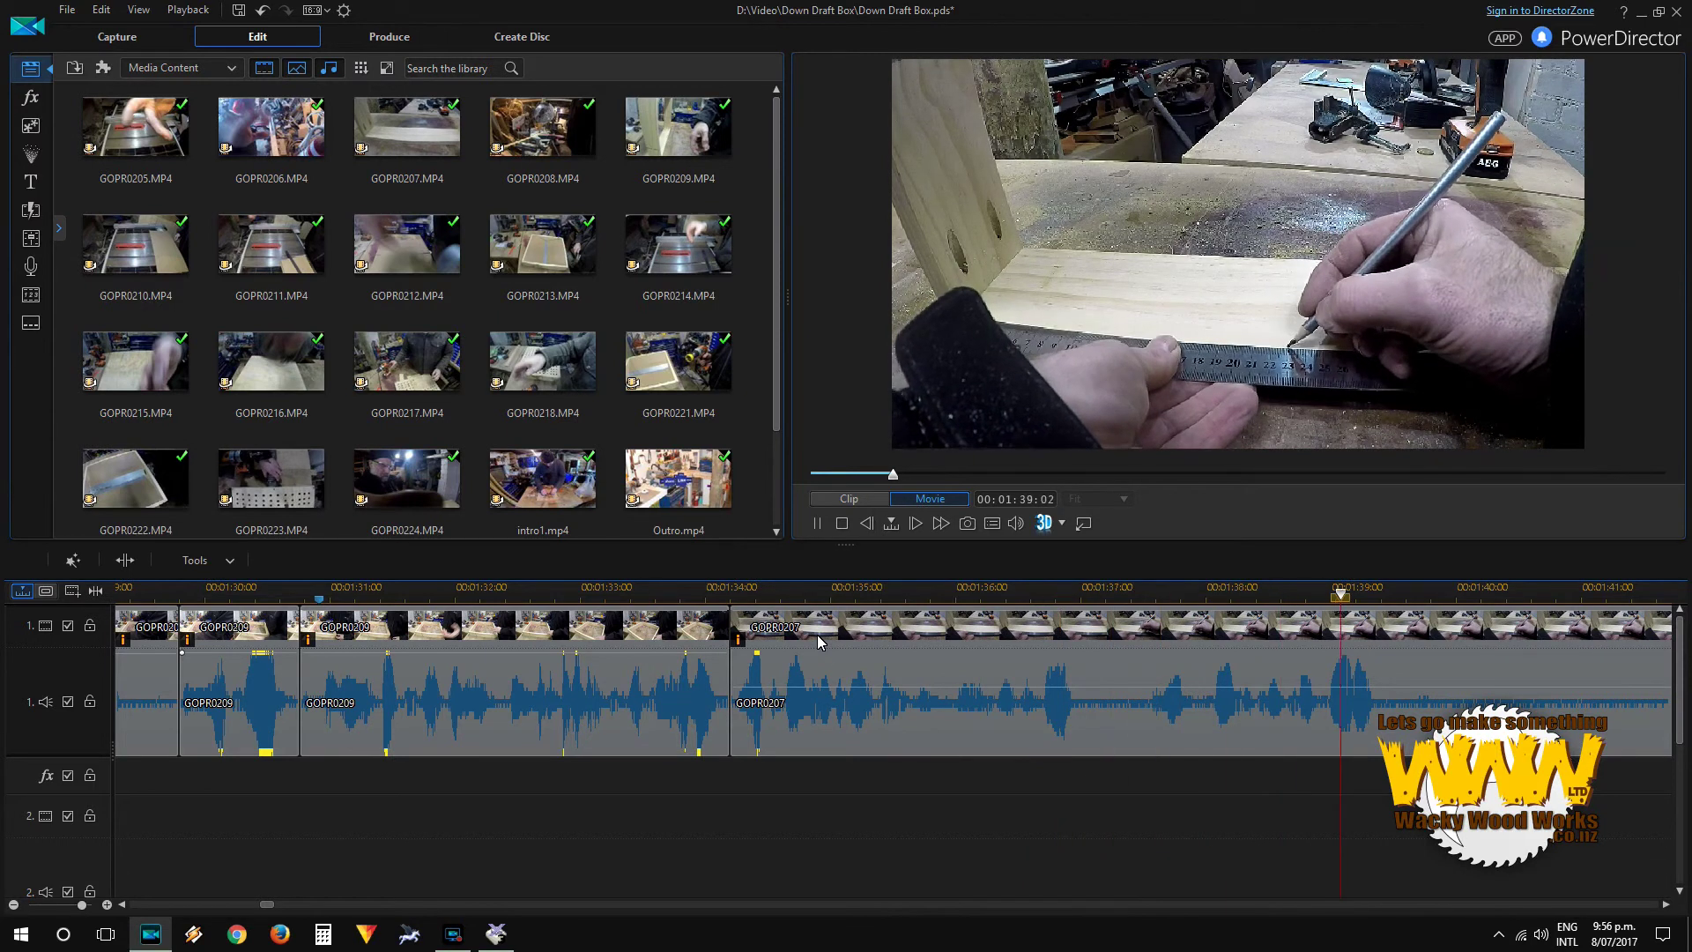
key(space)
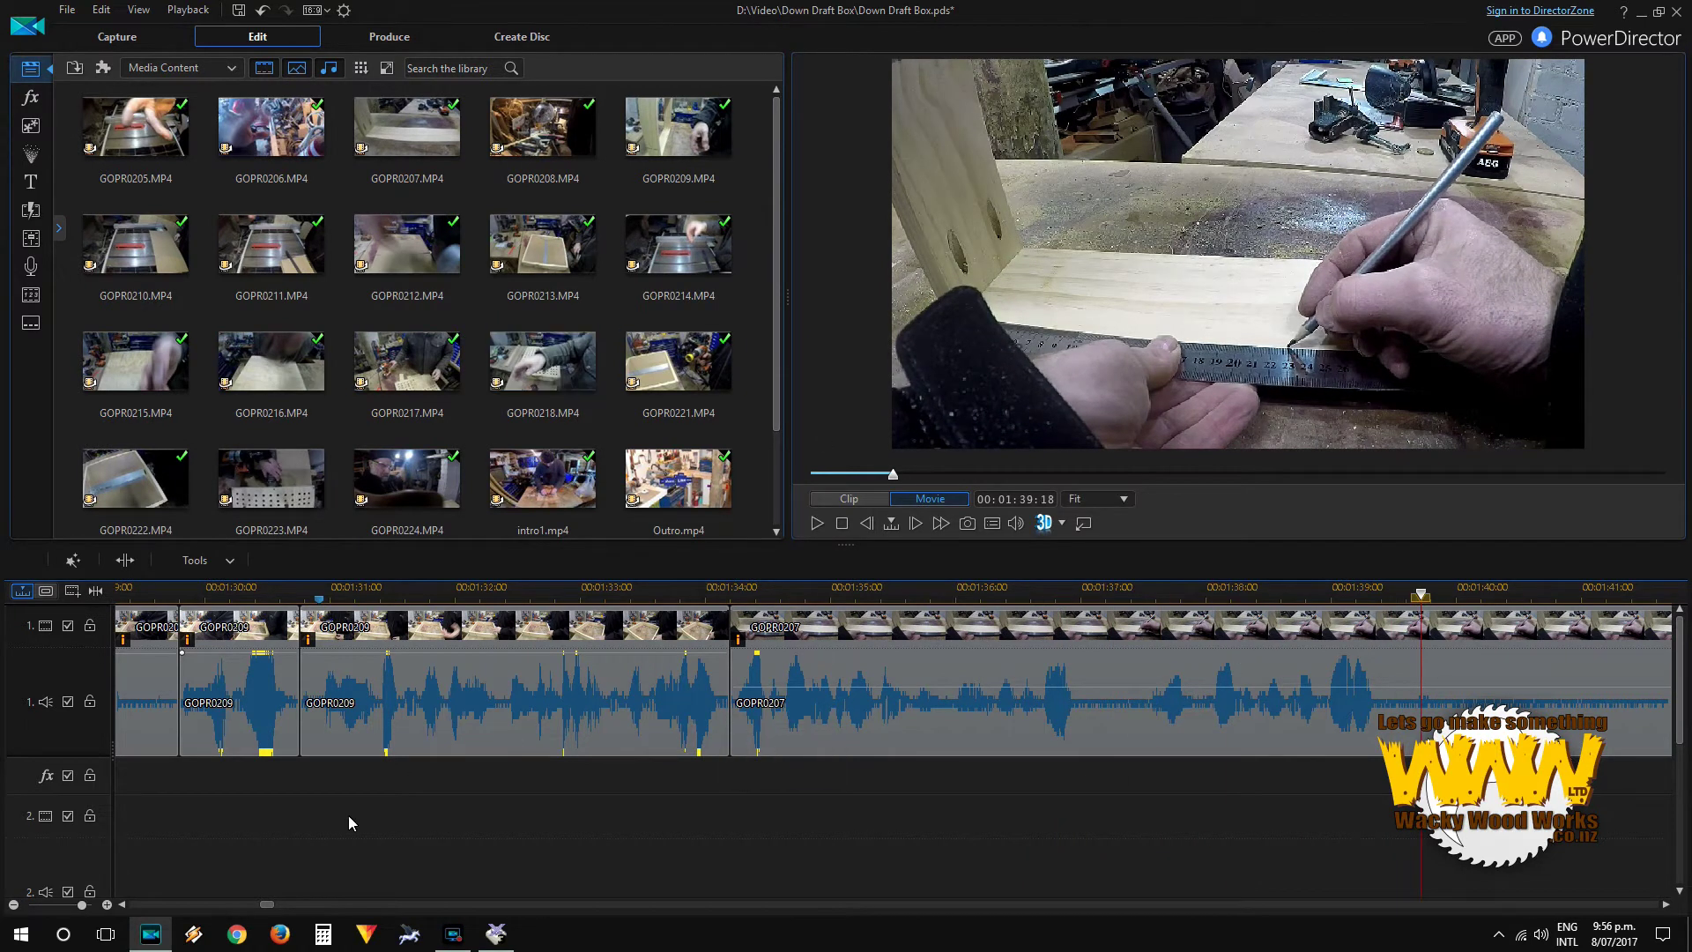
key(ctrl+t)
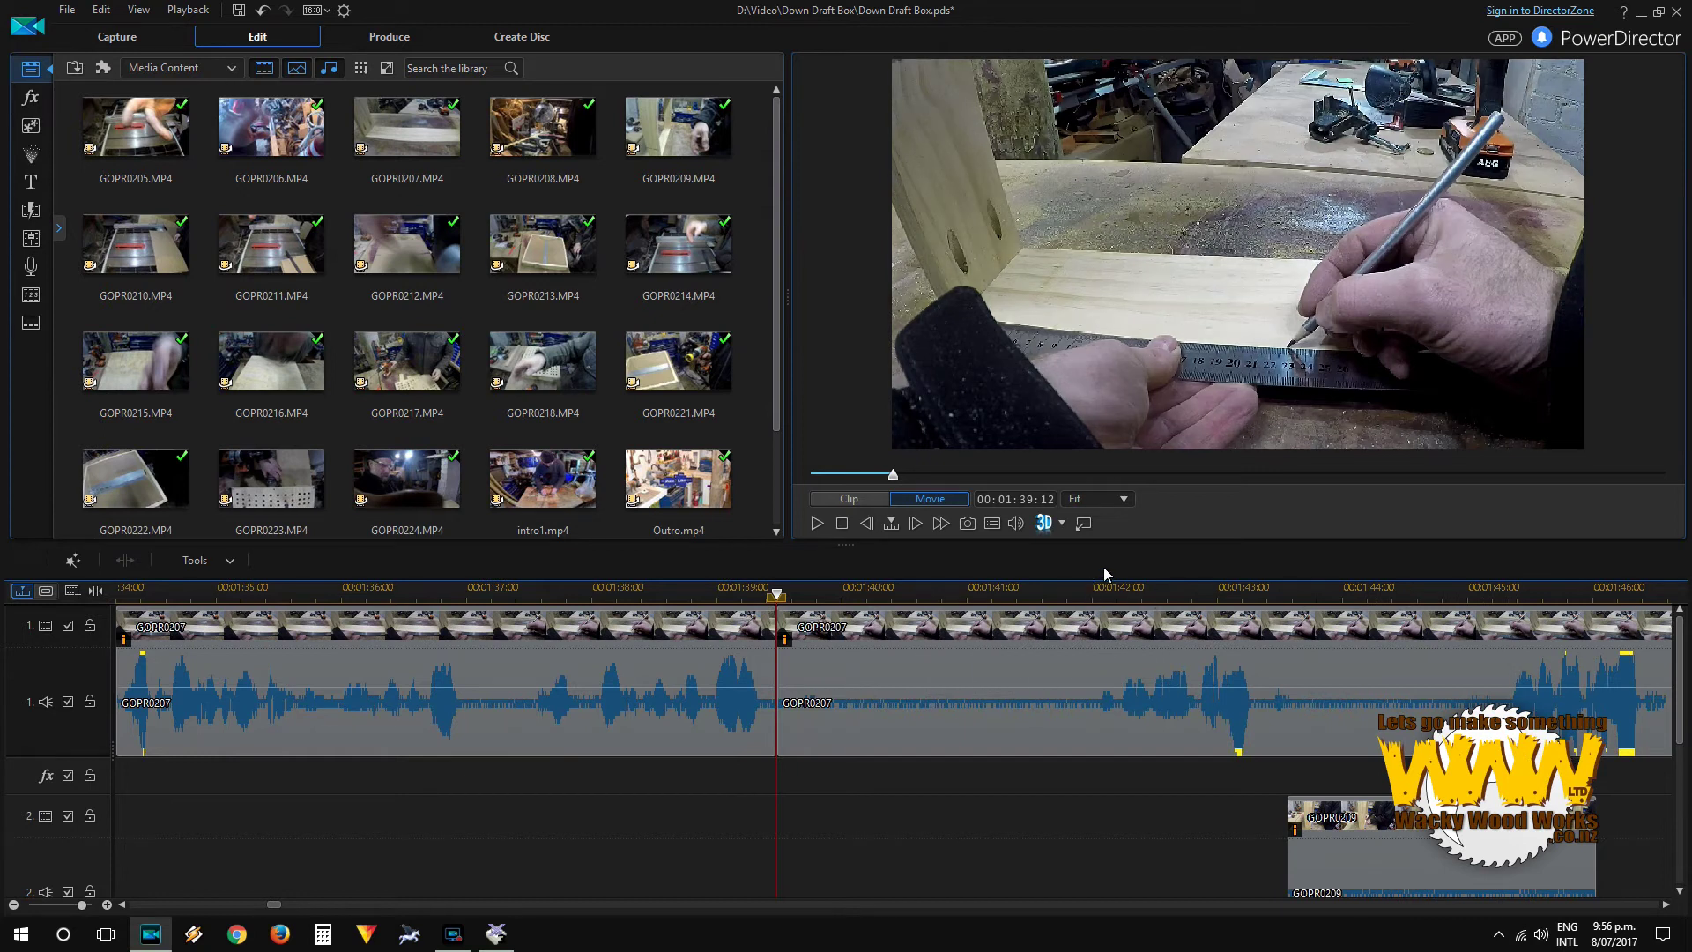
Step: Split the GOPR0207 clip again at 00:01:42:01 and delete the section between the two cuts
click(1097, 596)
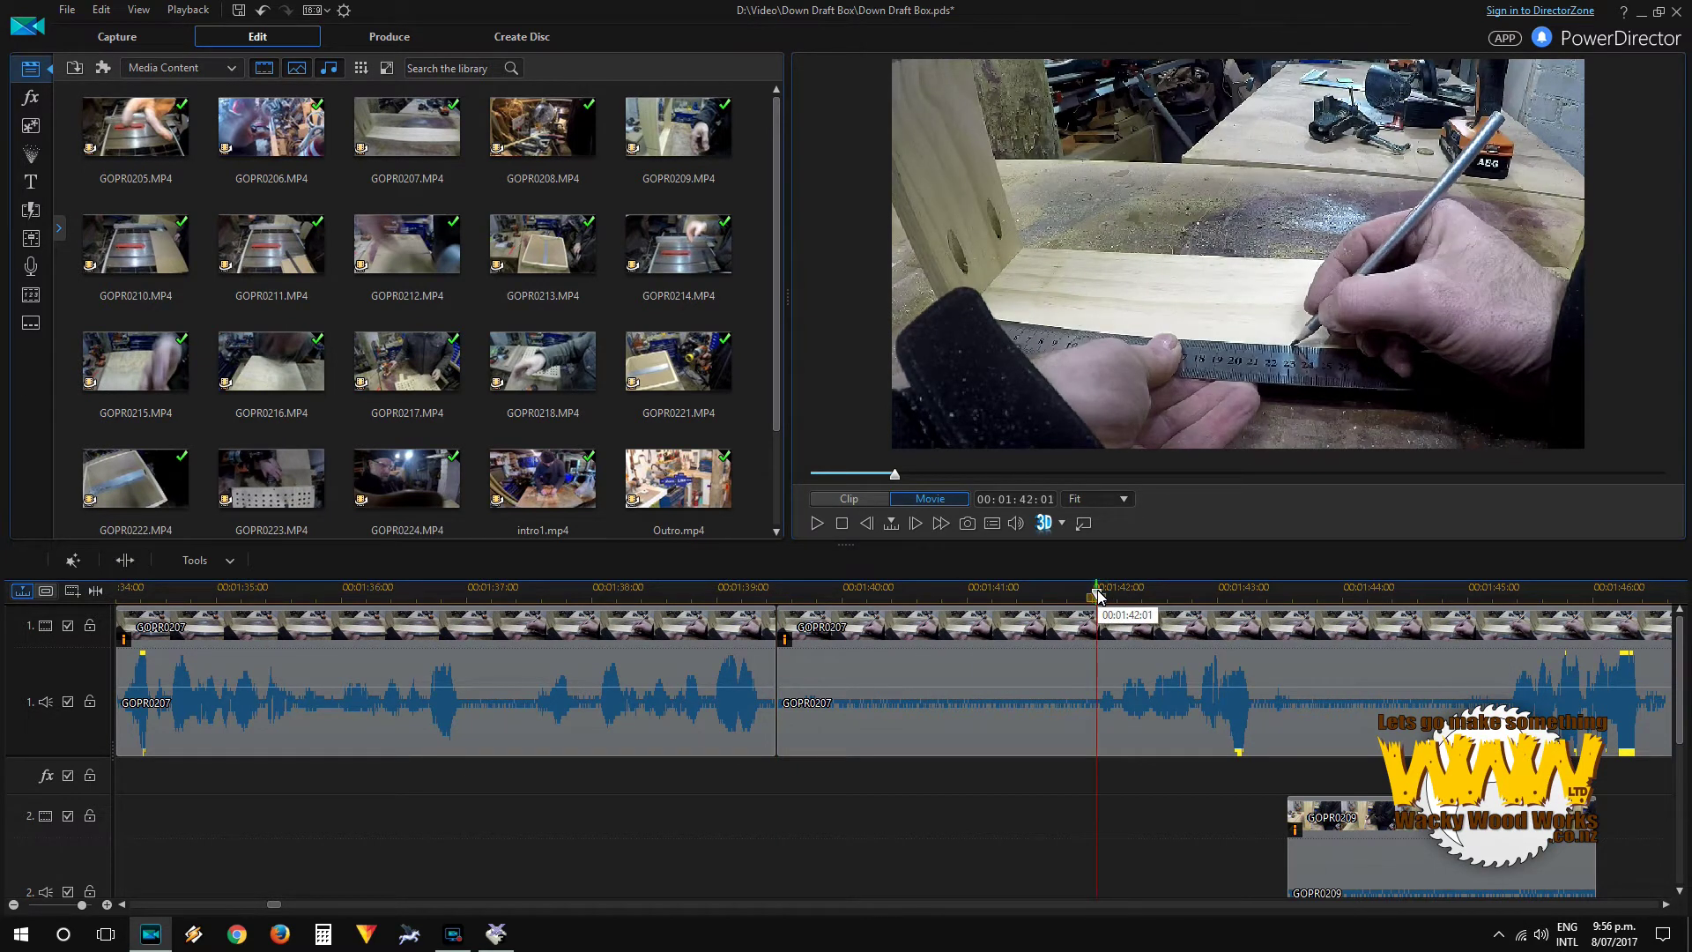
key(space)
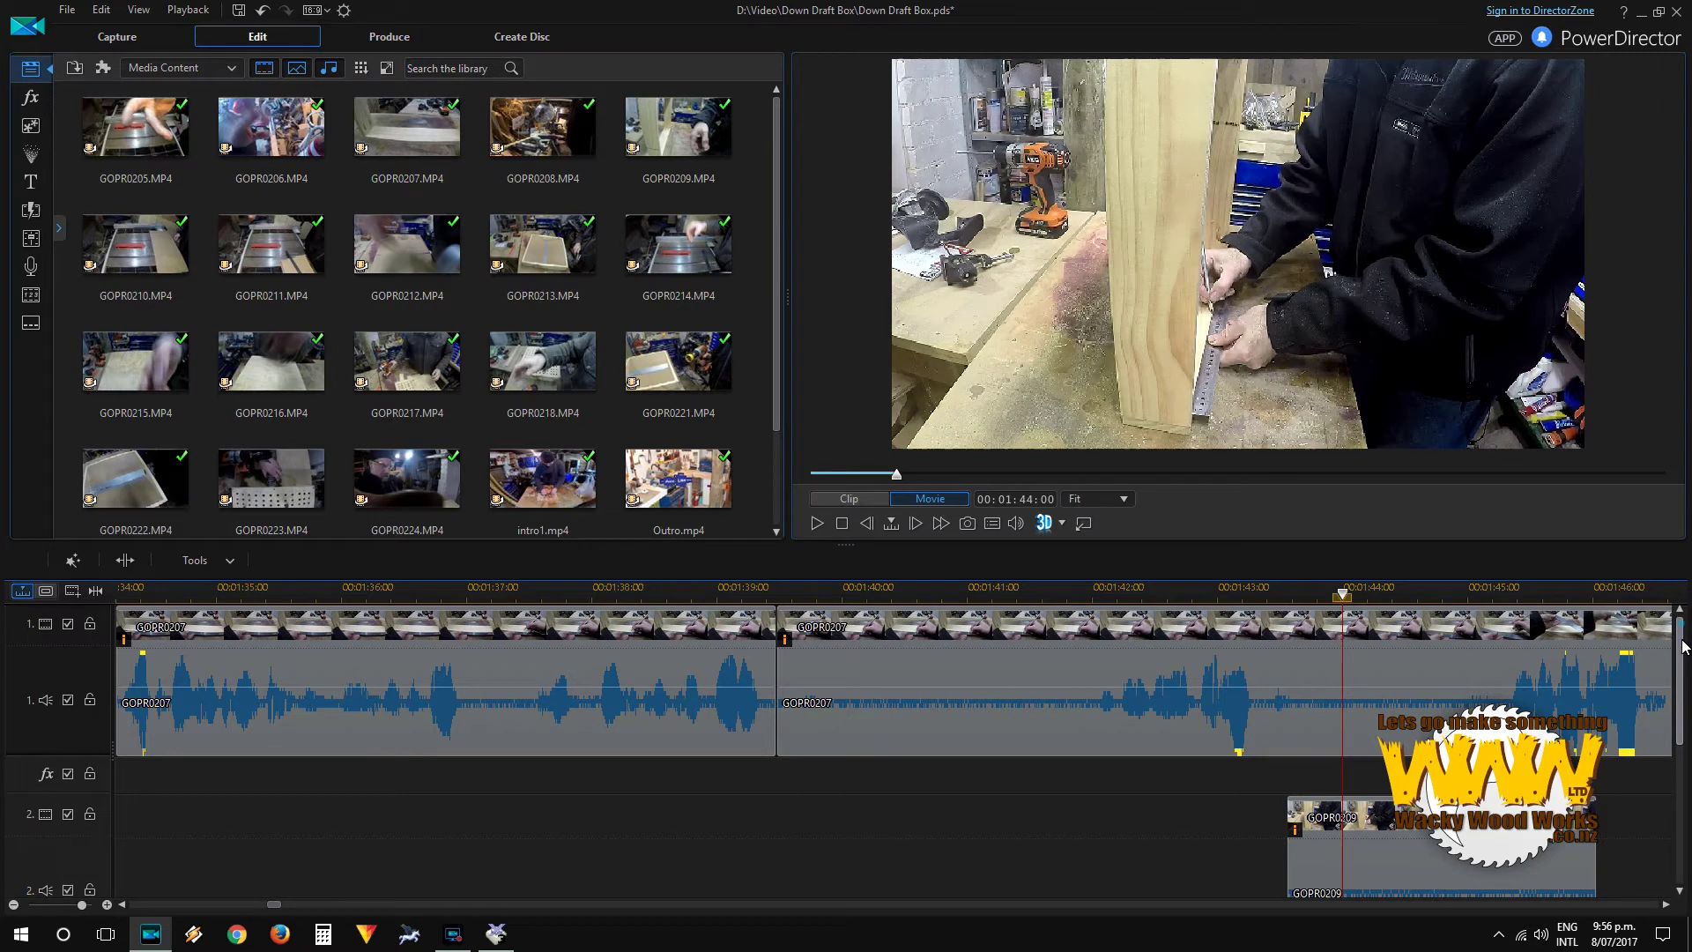
drag(1683, 647, 1684, 670)
click(1097, 615)
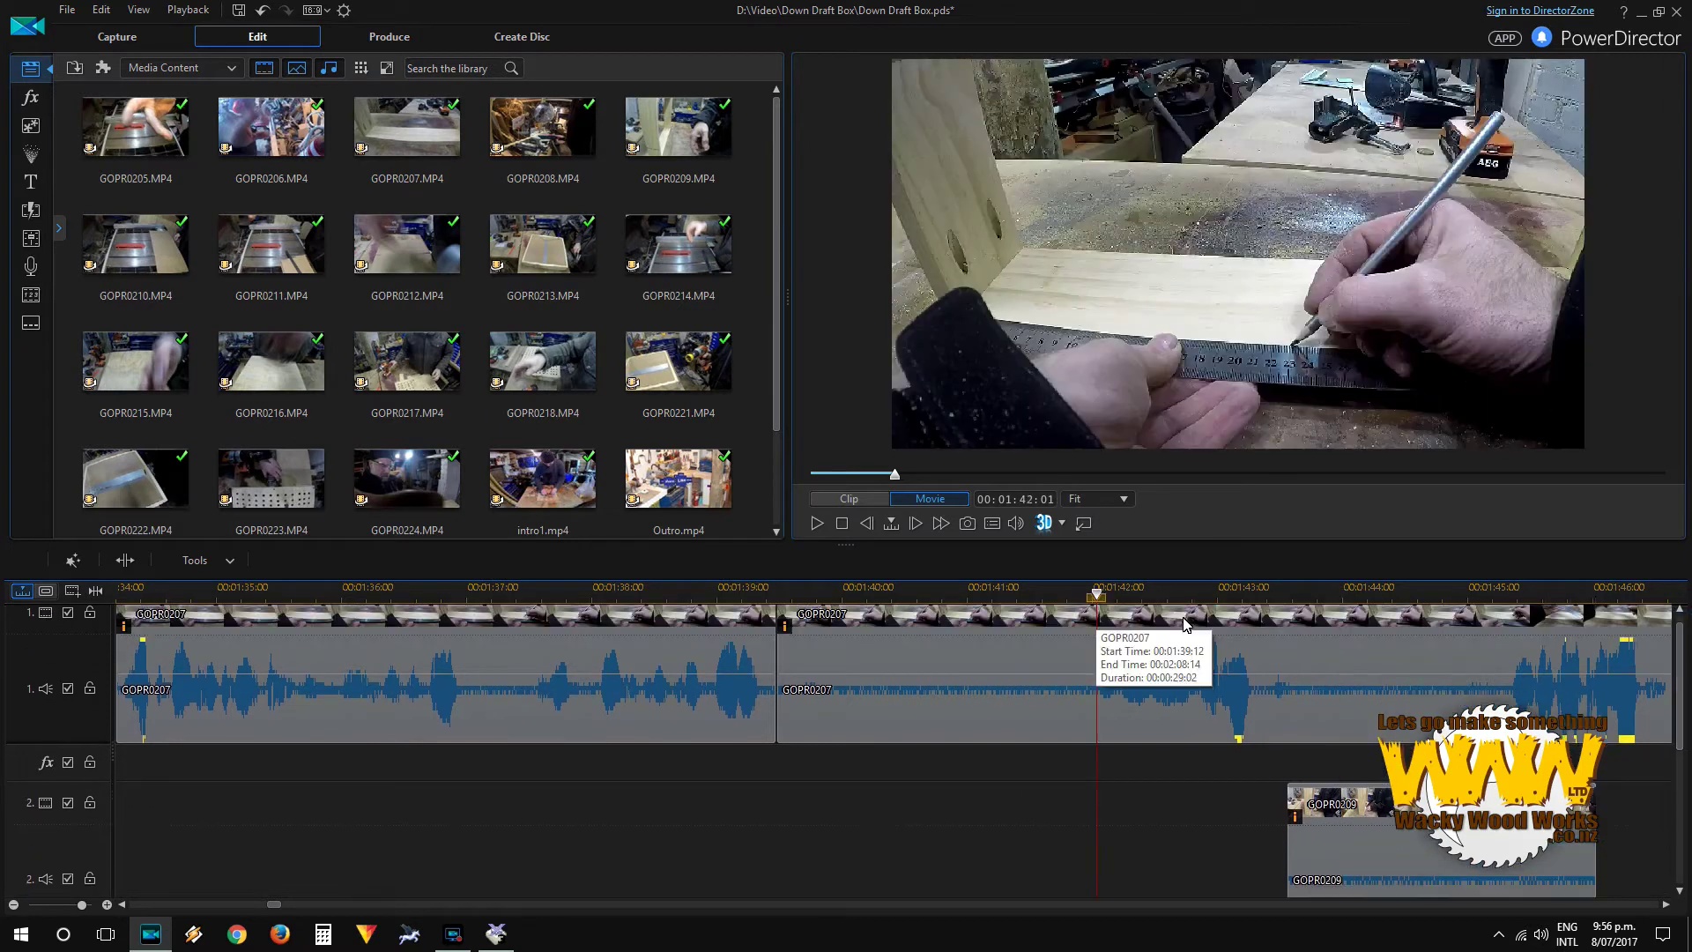
key(ctrl+t)
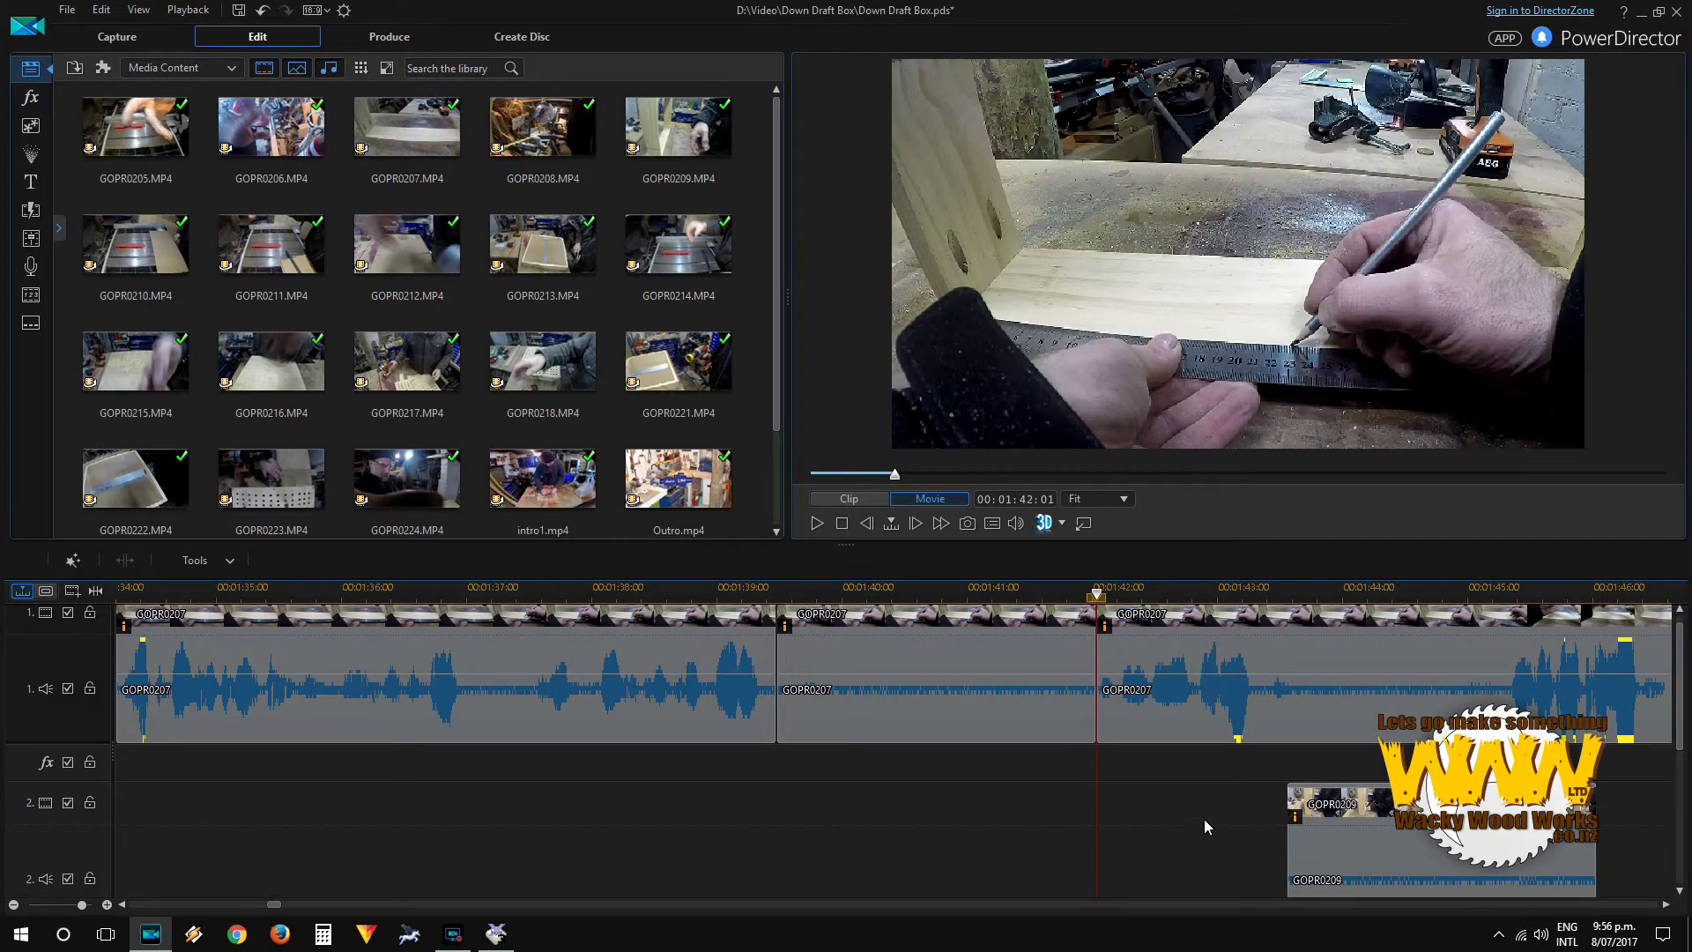
click(987, 685)
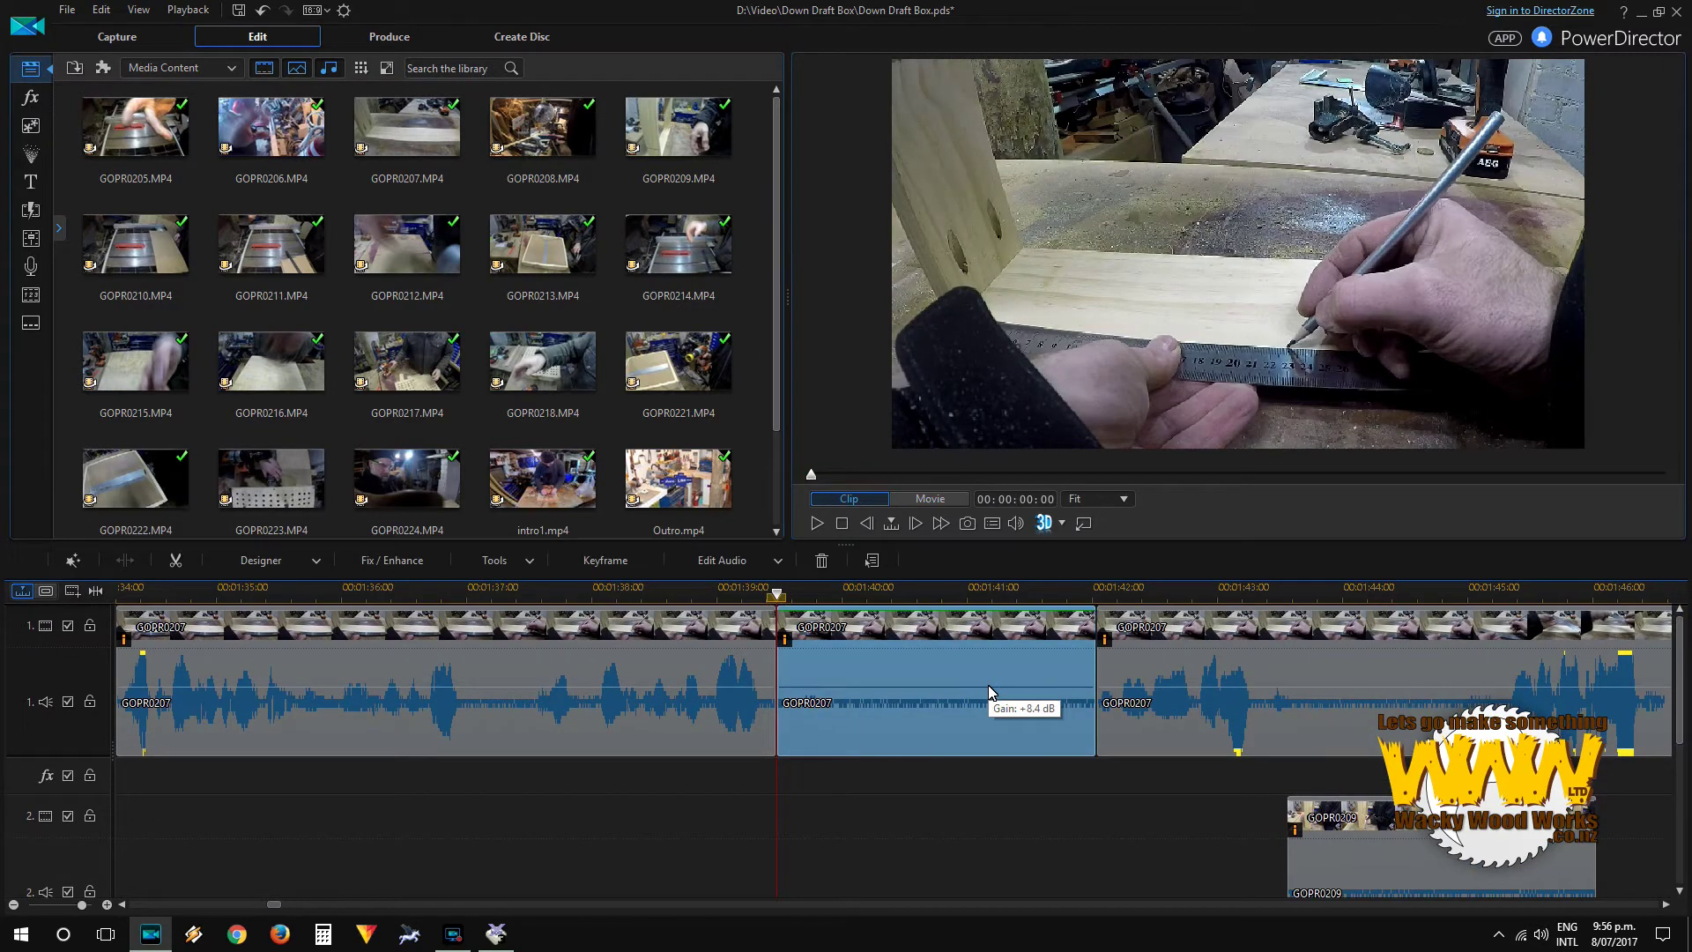
key(Delete)
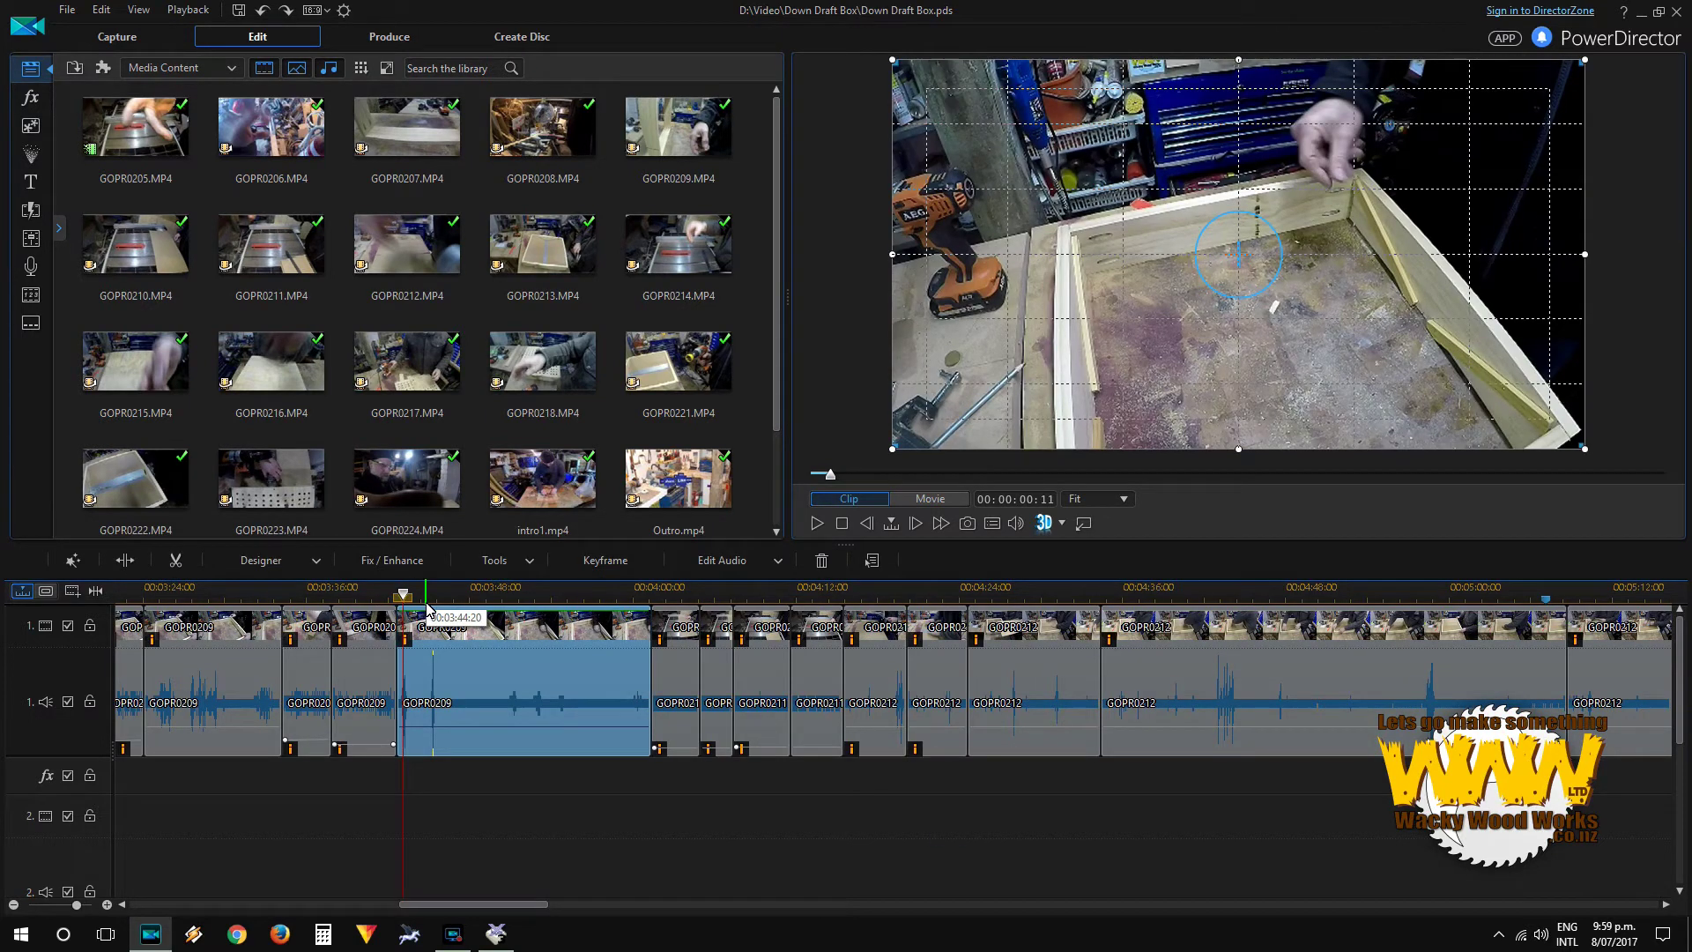
Step: Preview the last GOPR0209 clip before GOPR0210, split it at 00:03:55:14 and 00:03:59:23, and delete the section between the cuts
key(space)
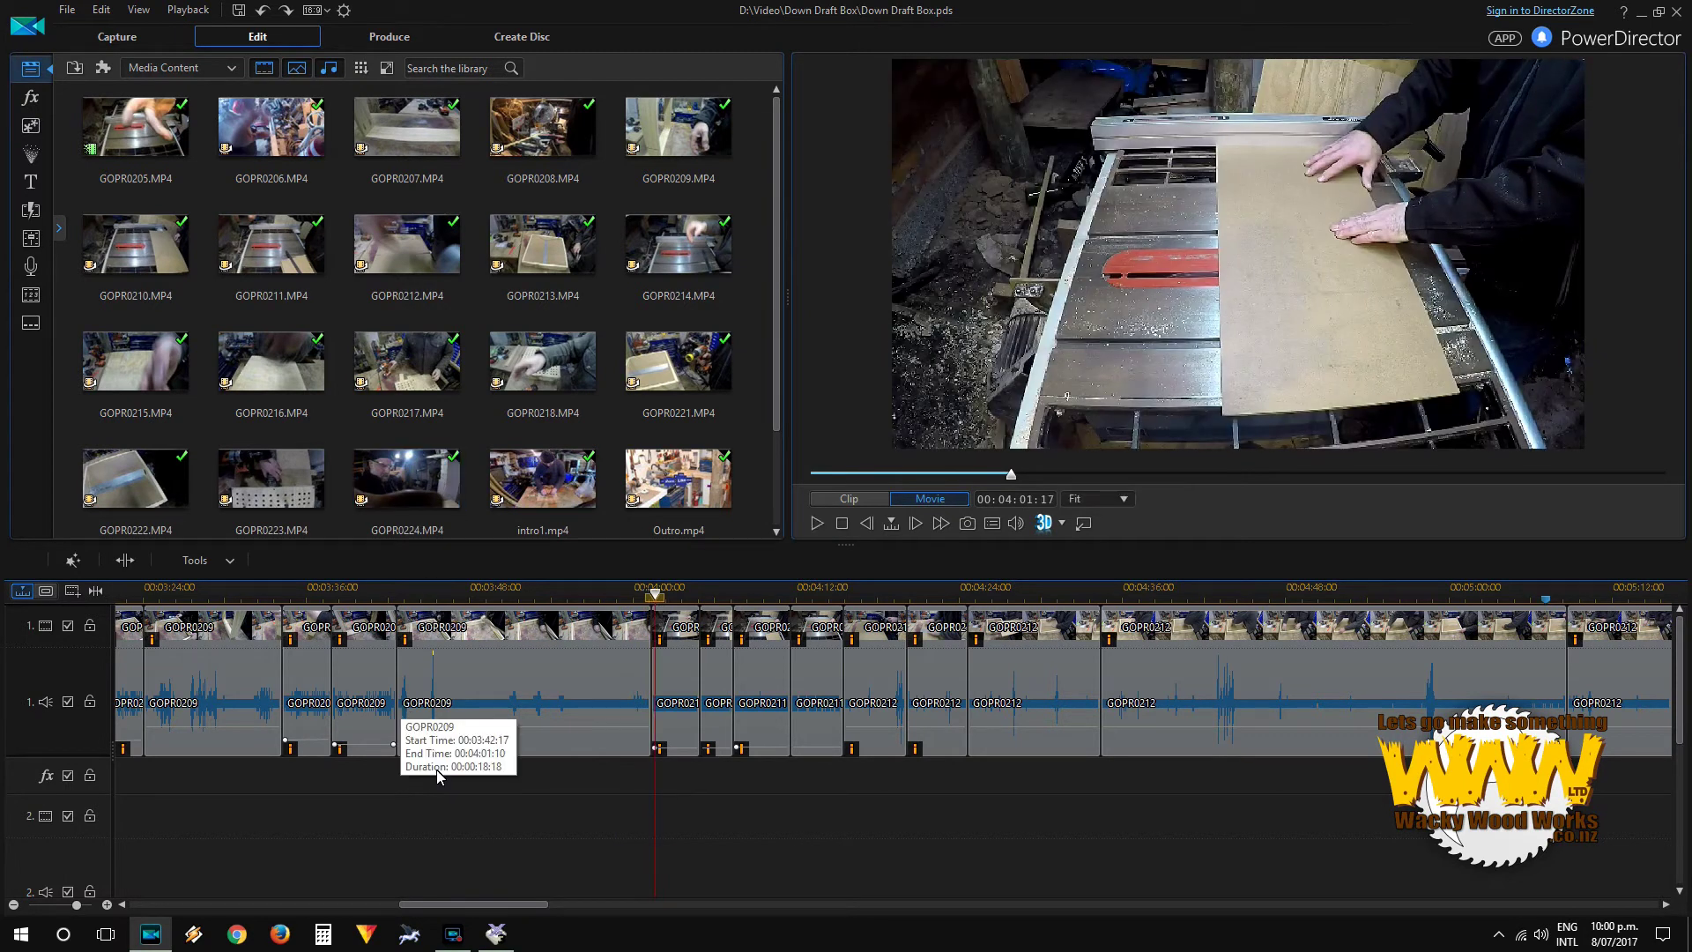
click(572, 594)
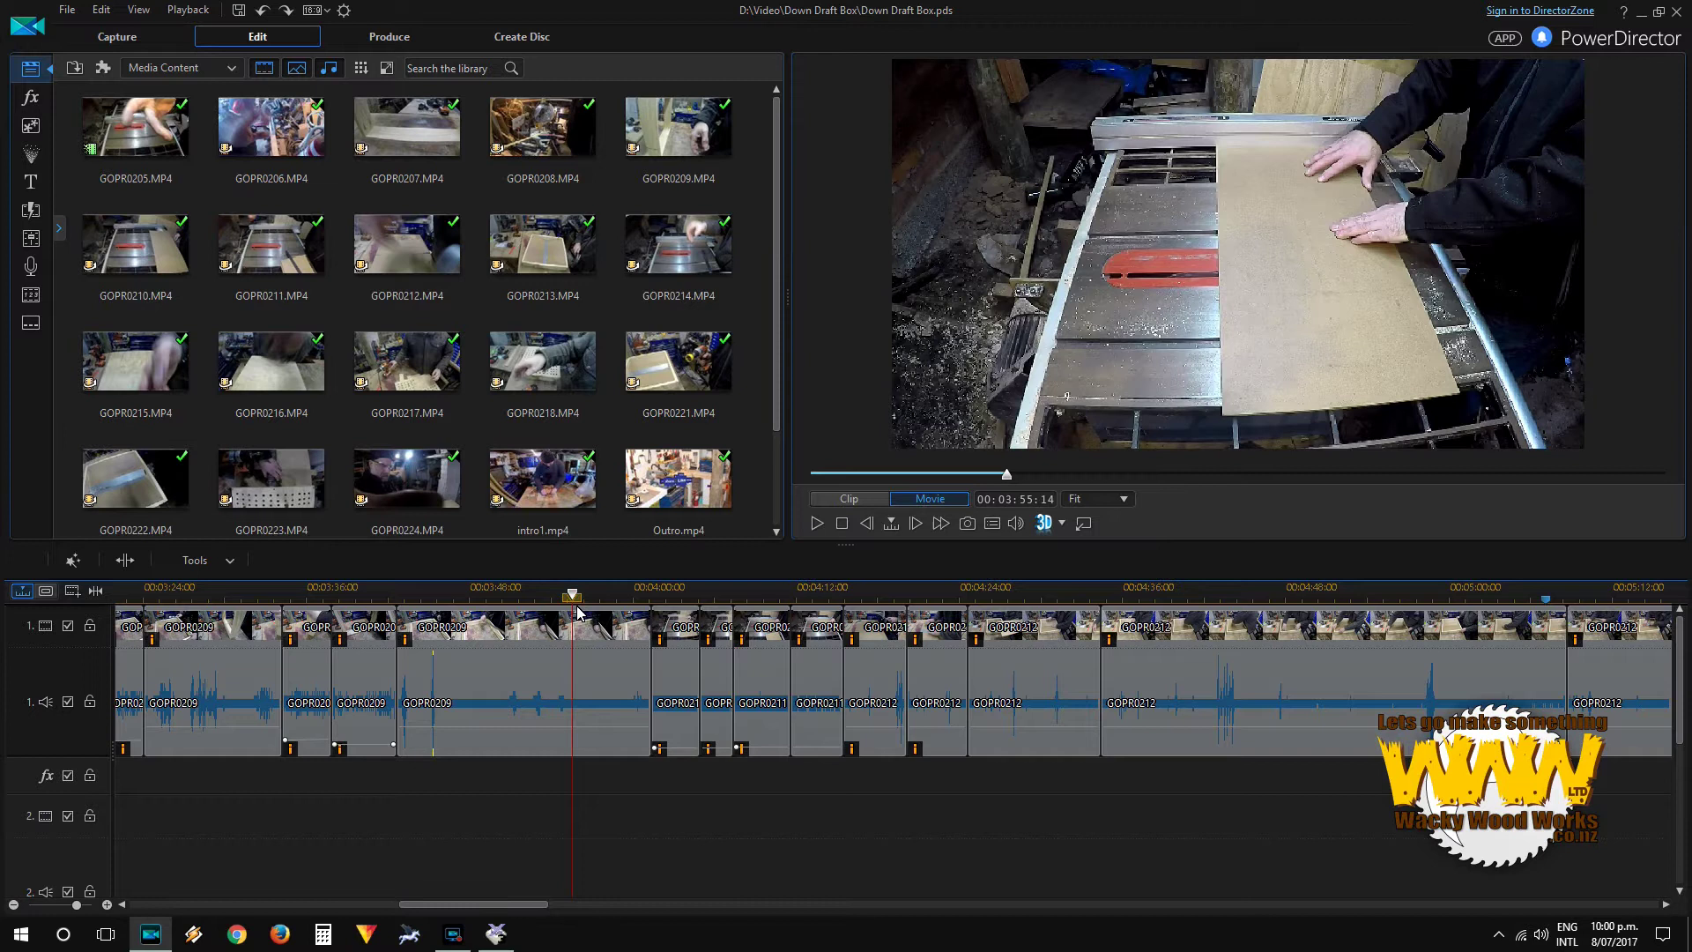
key(ctrl+t)
drag(626, 599, 876, 605)
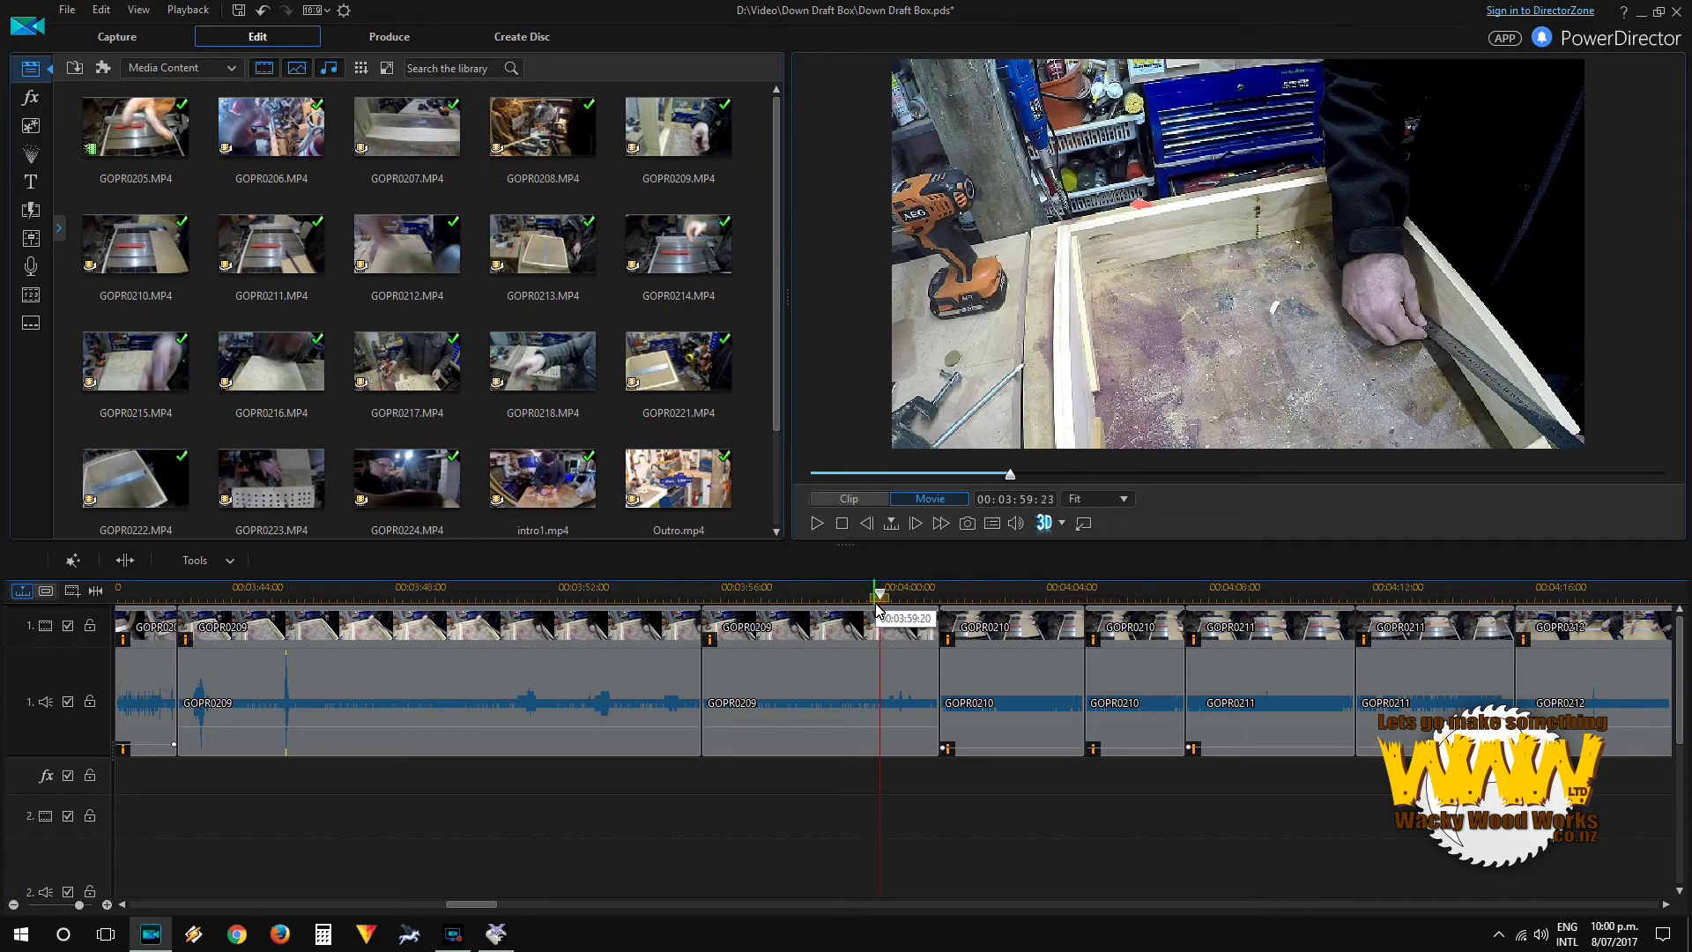
key(ctrl+t)
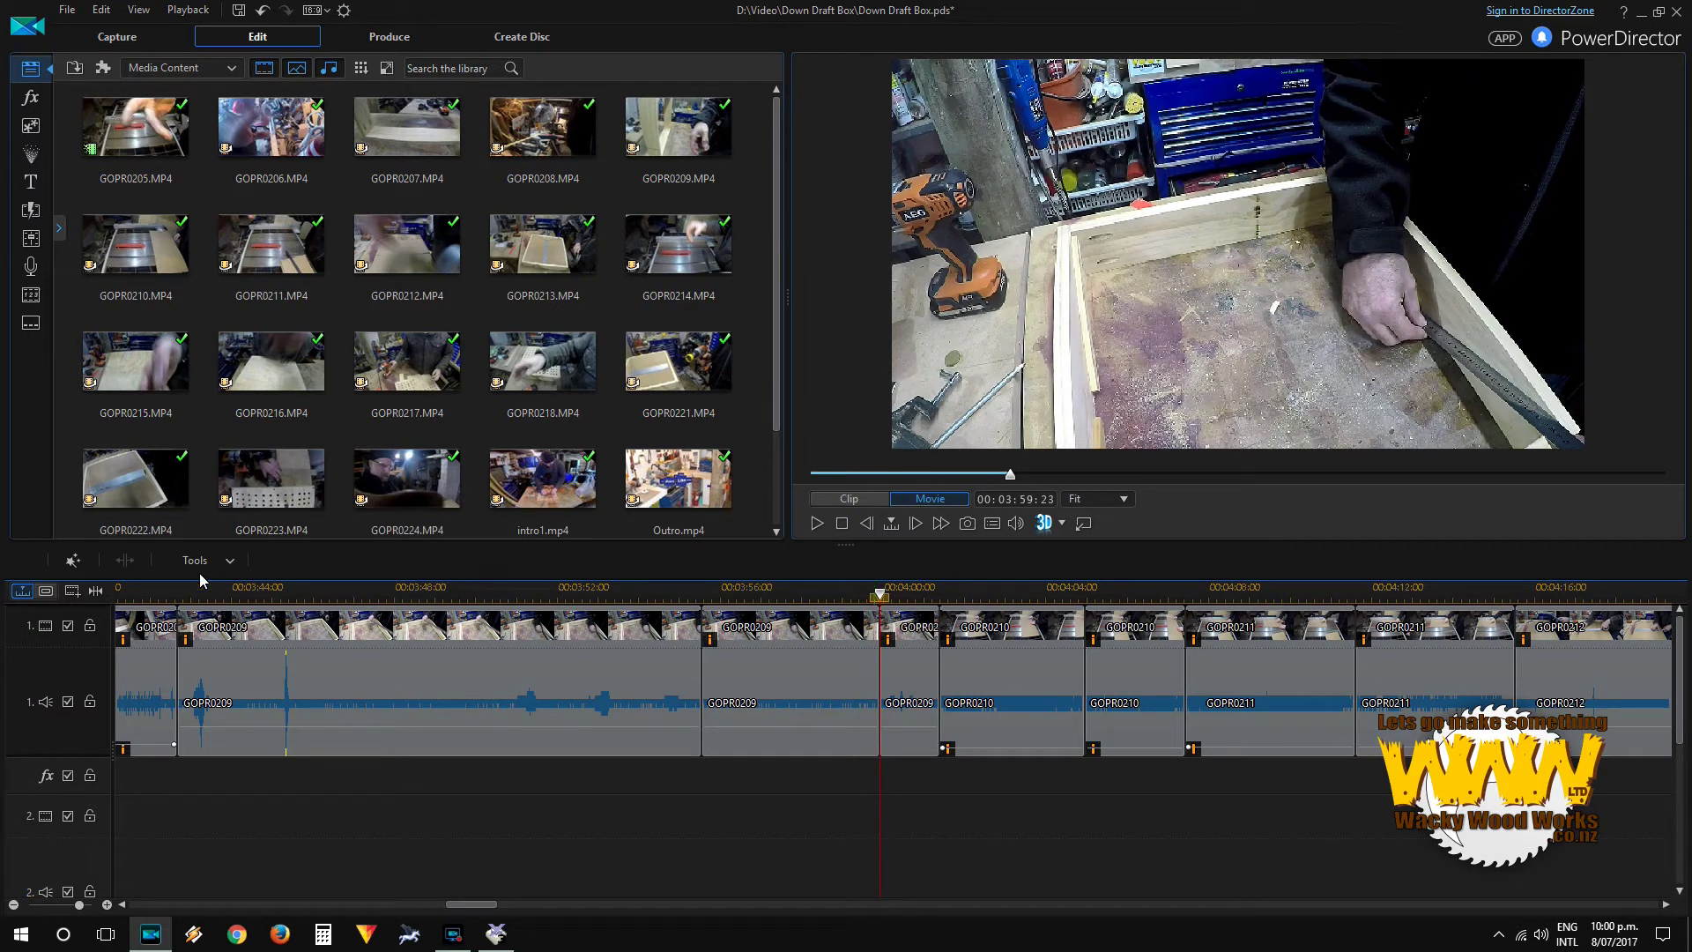
click(835, 708)
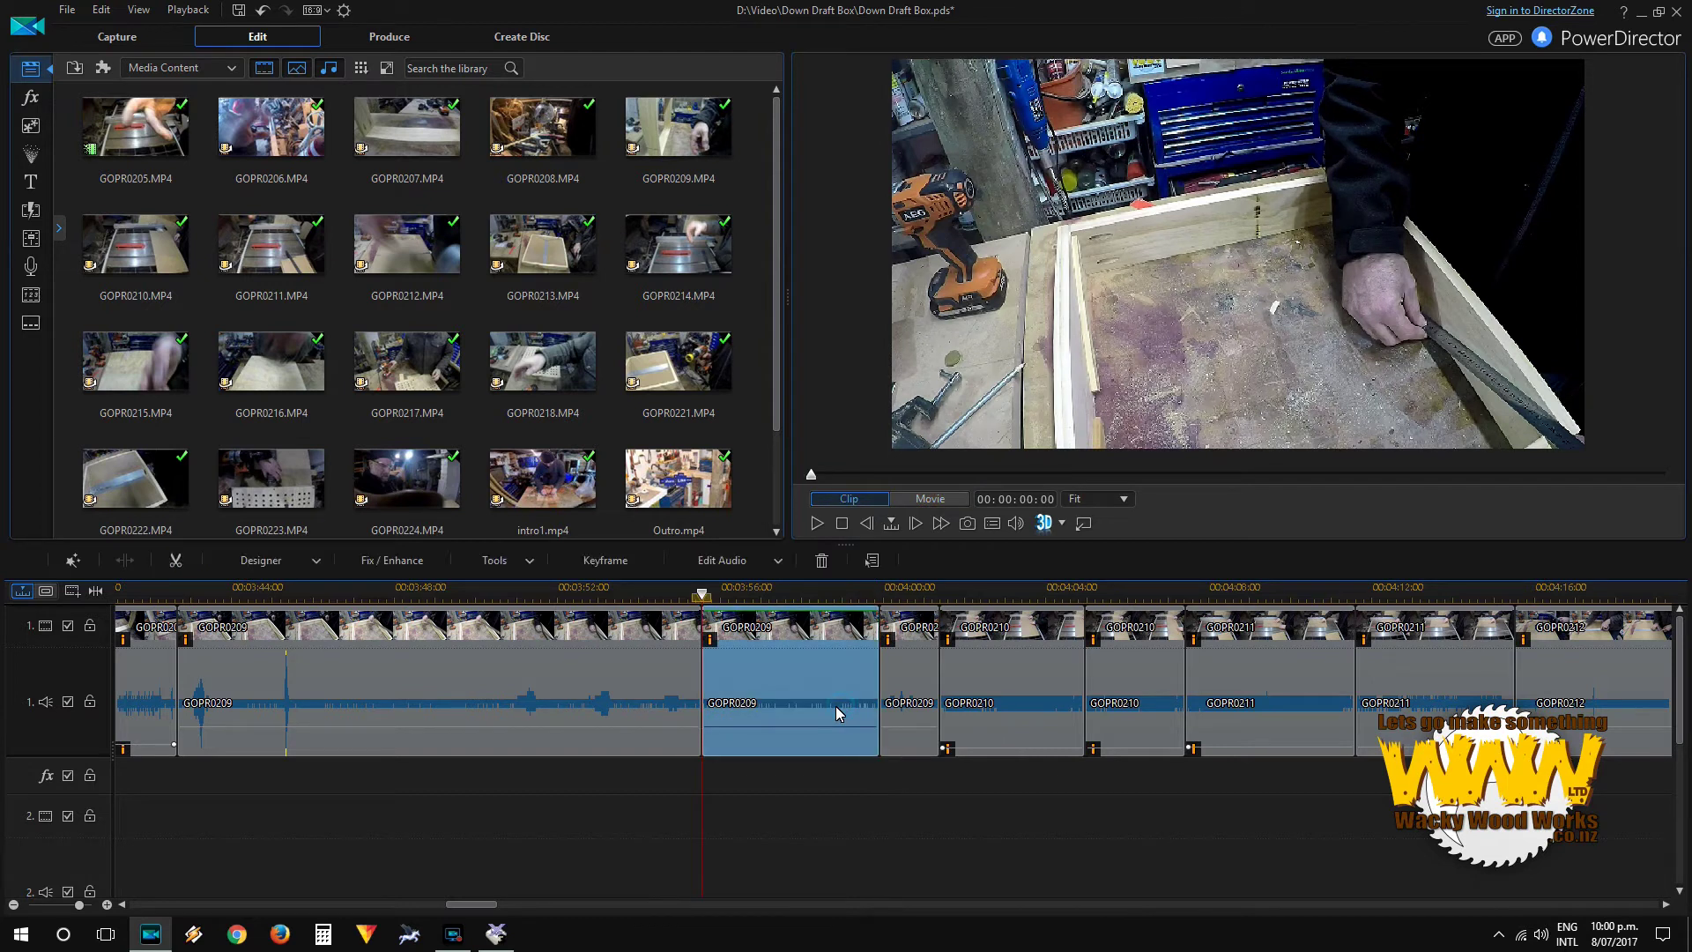
key(Delete)
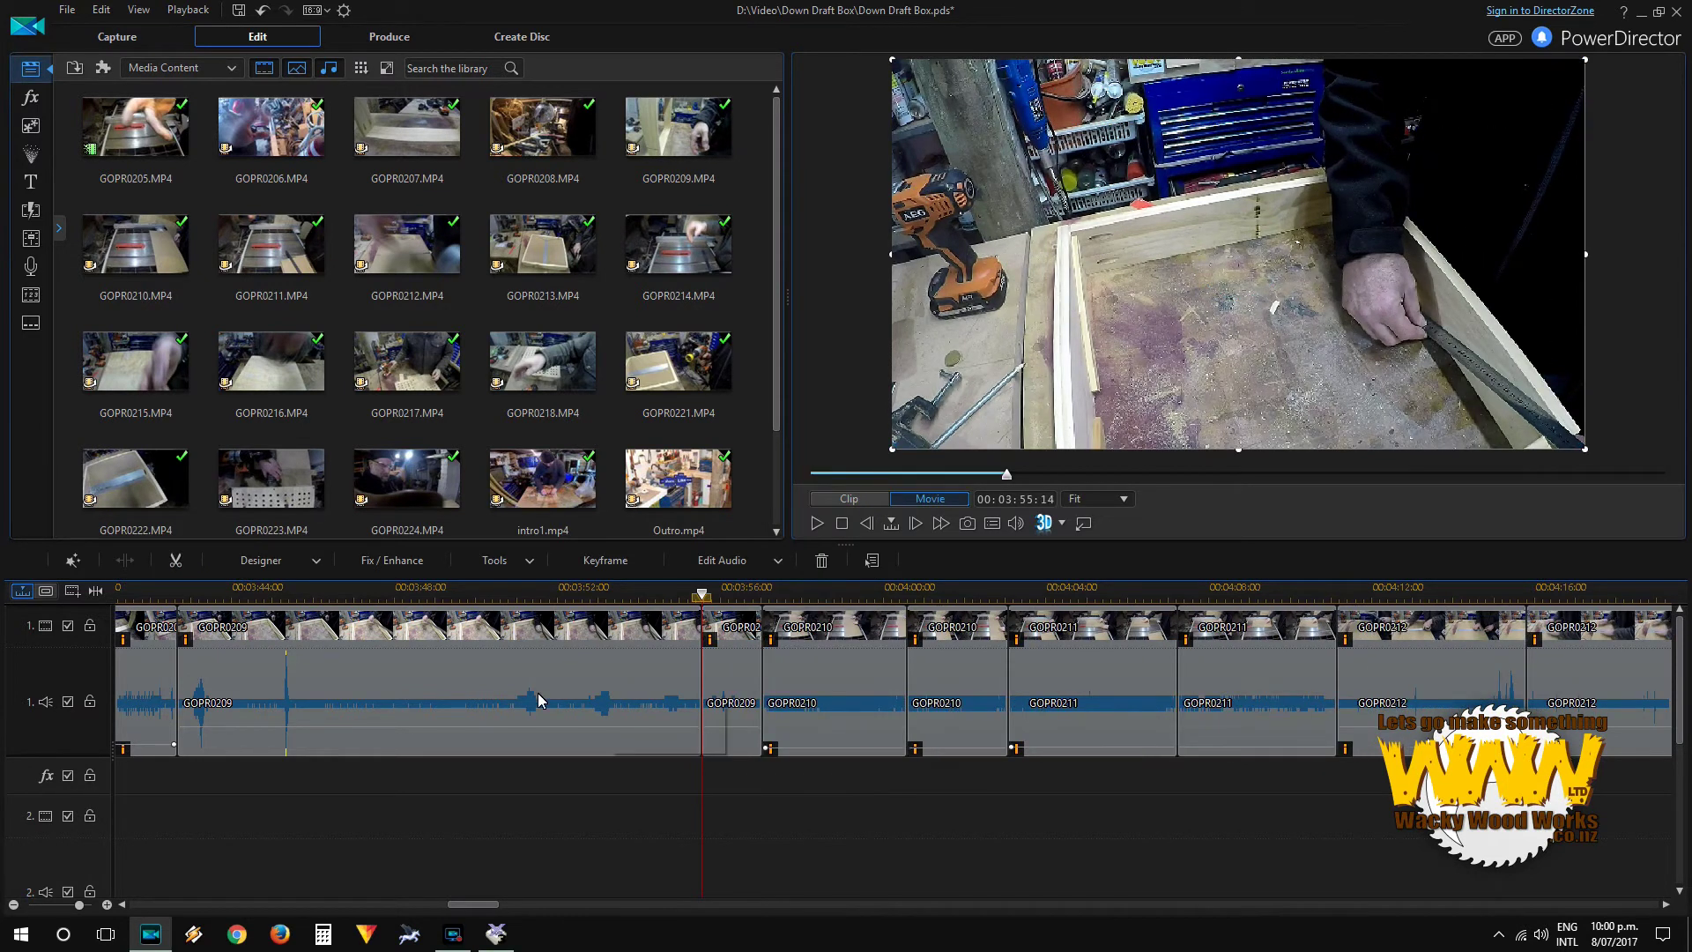
Step: Replay the GOPR0209 footage around the join, split the longer clip at 00:03:53:17 and delete the piece after the cut
click(501, 595)
click(817, 523)
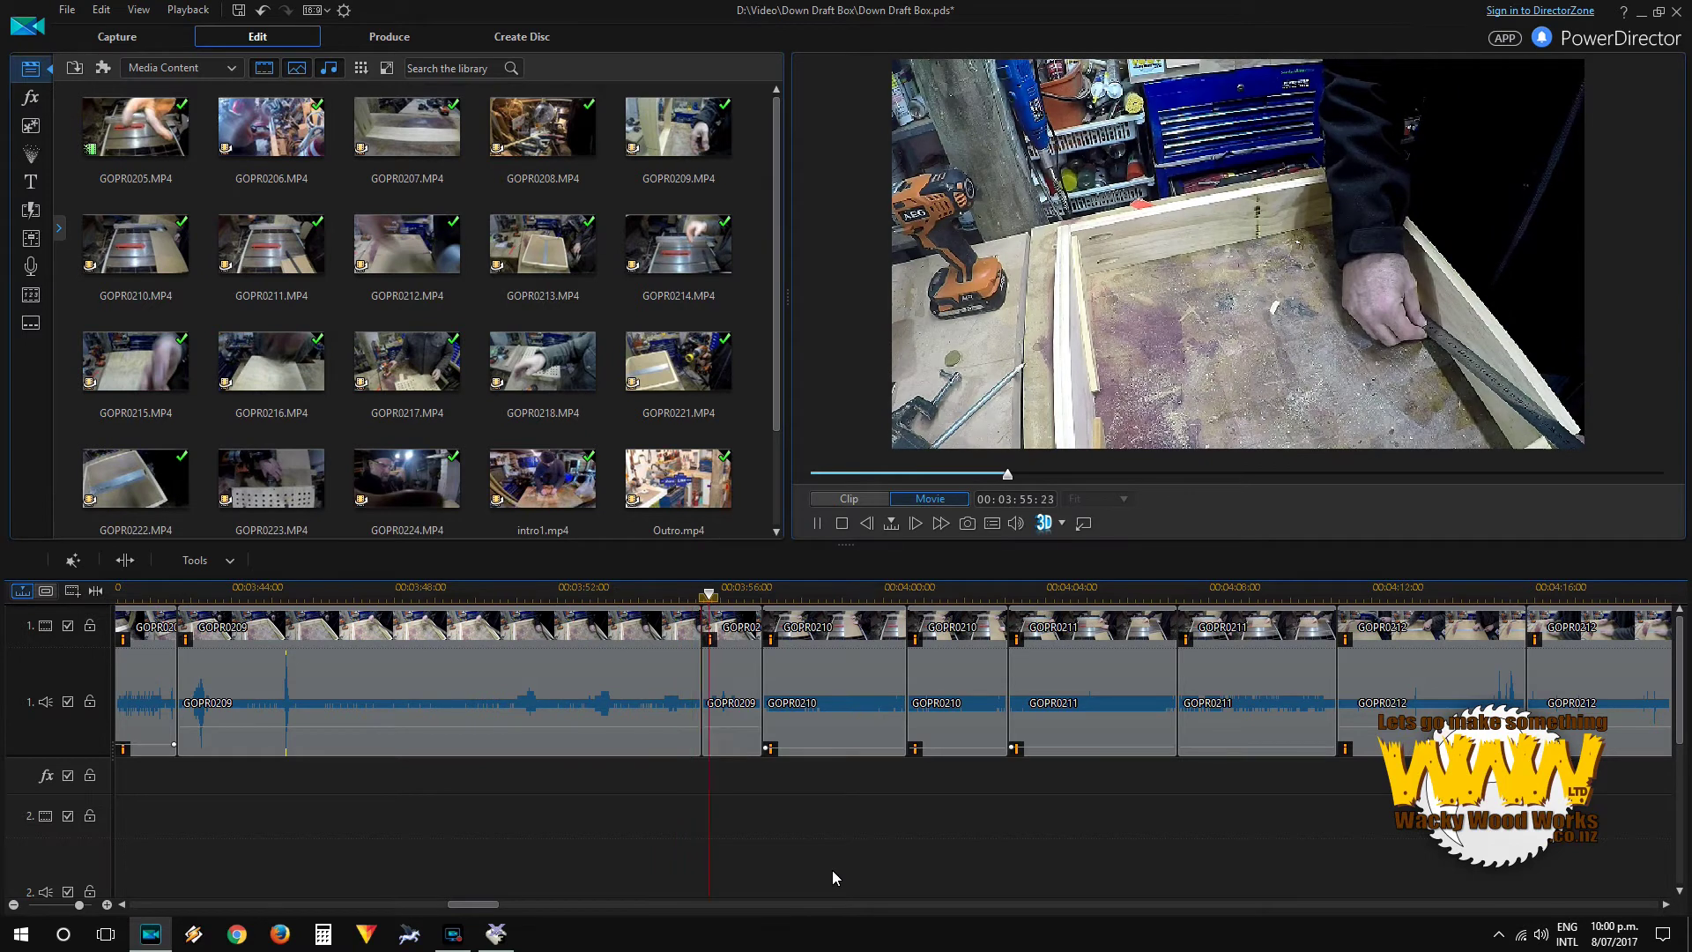
click(819, 524)
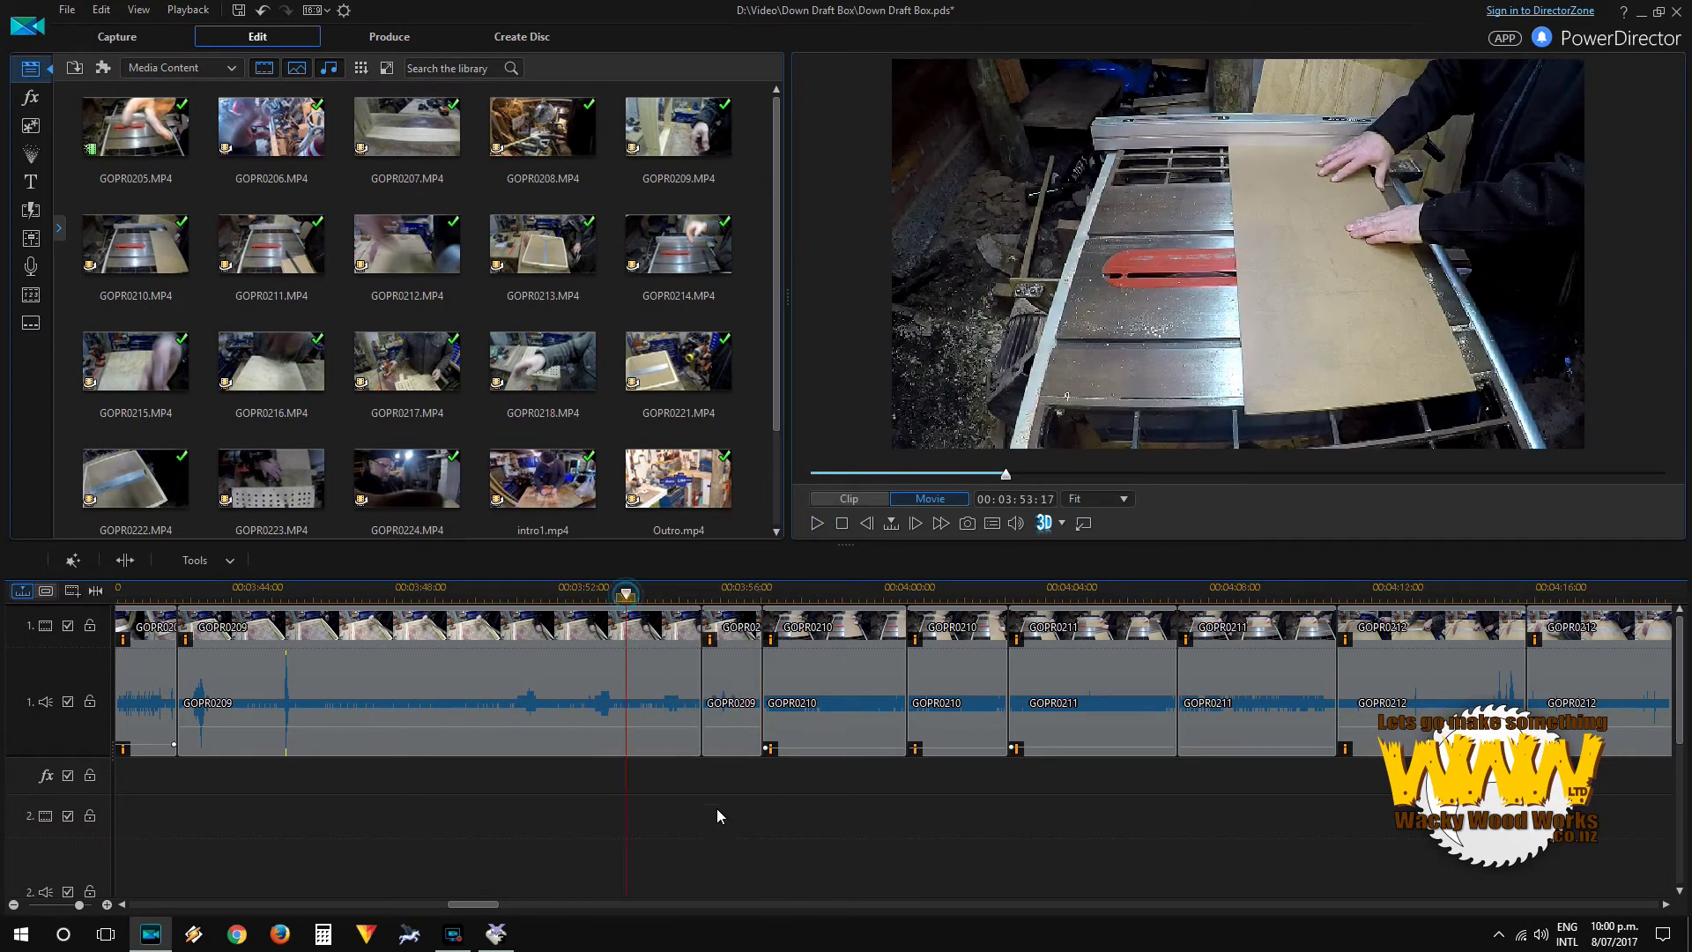
key(ctrl+t)
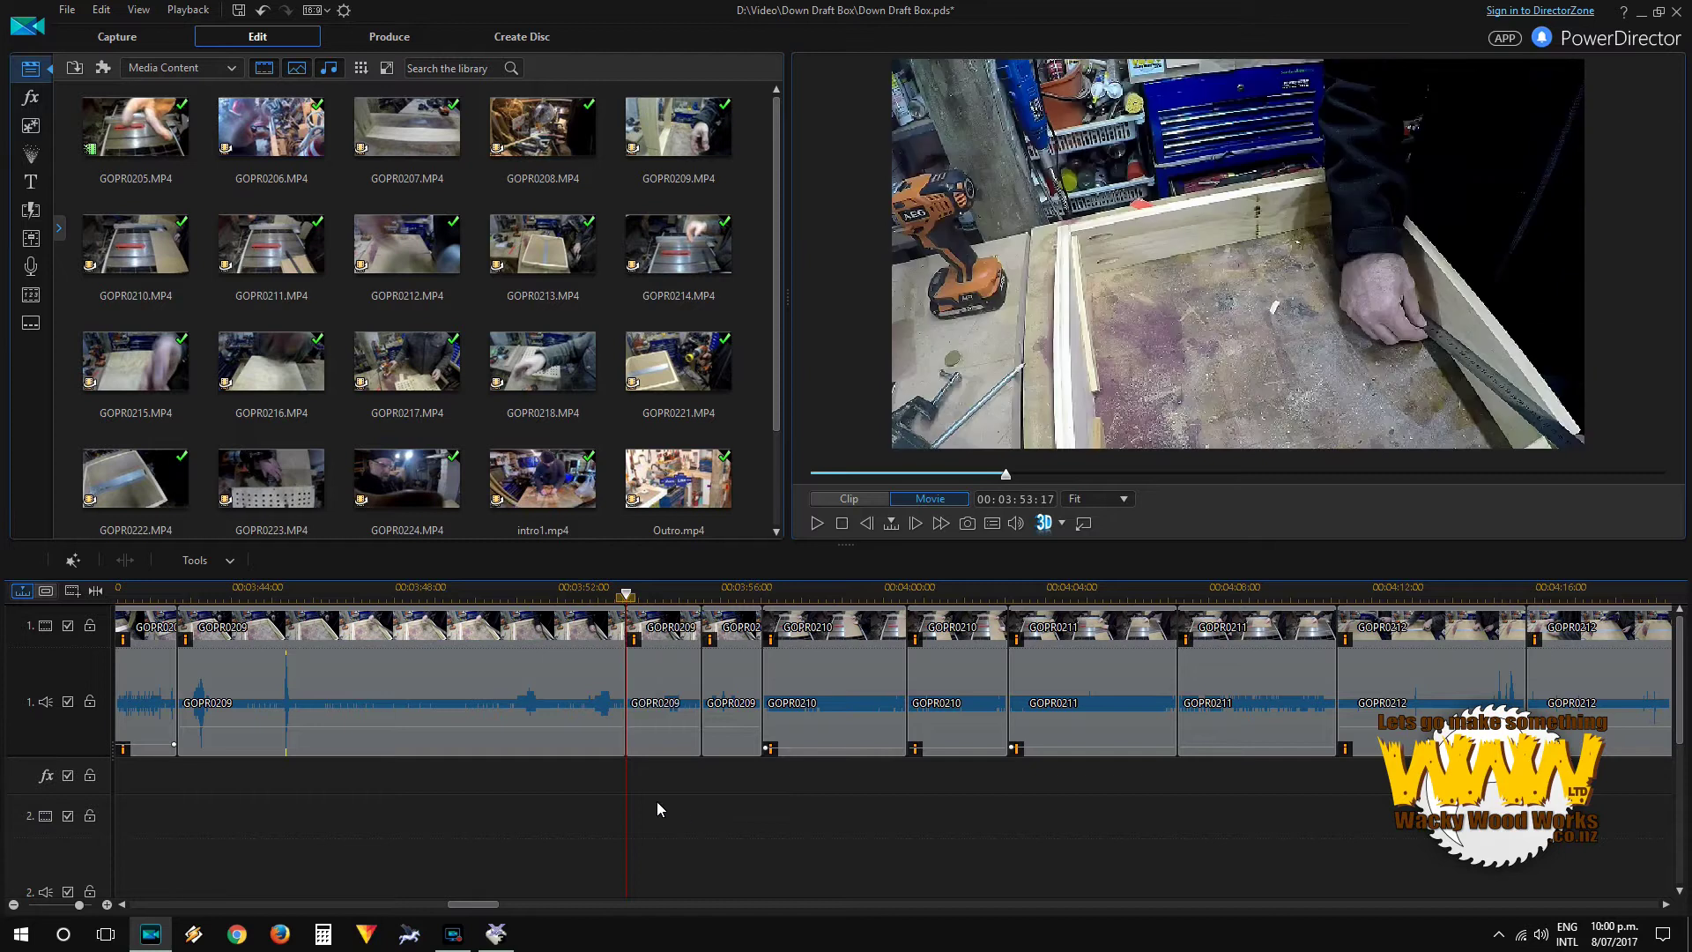
click(672, 705)
key(Delete)
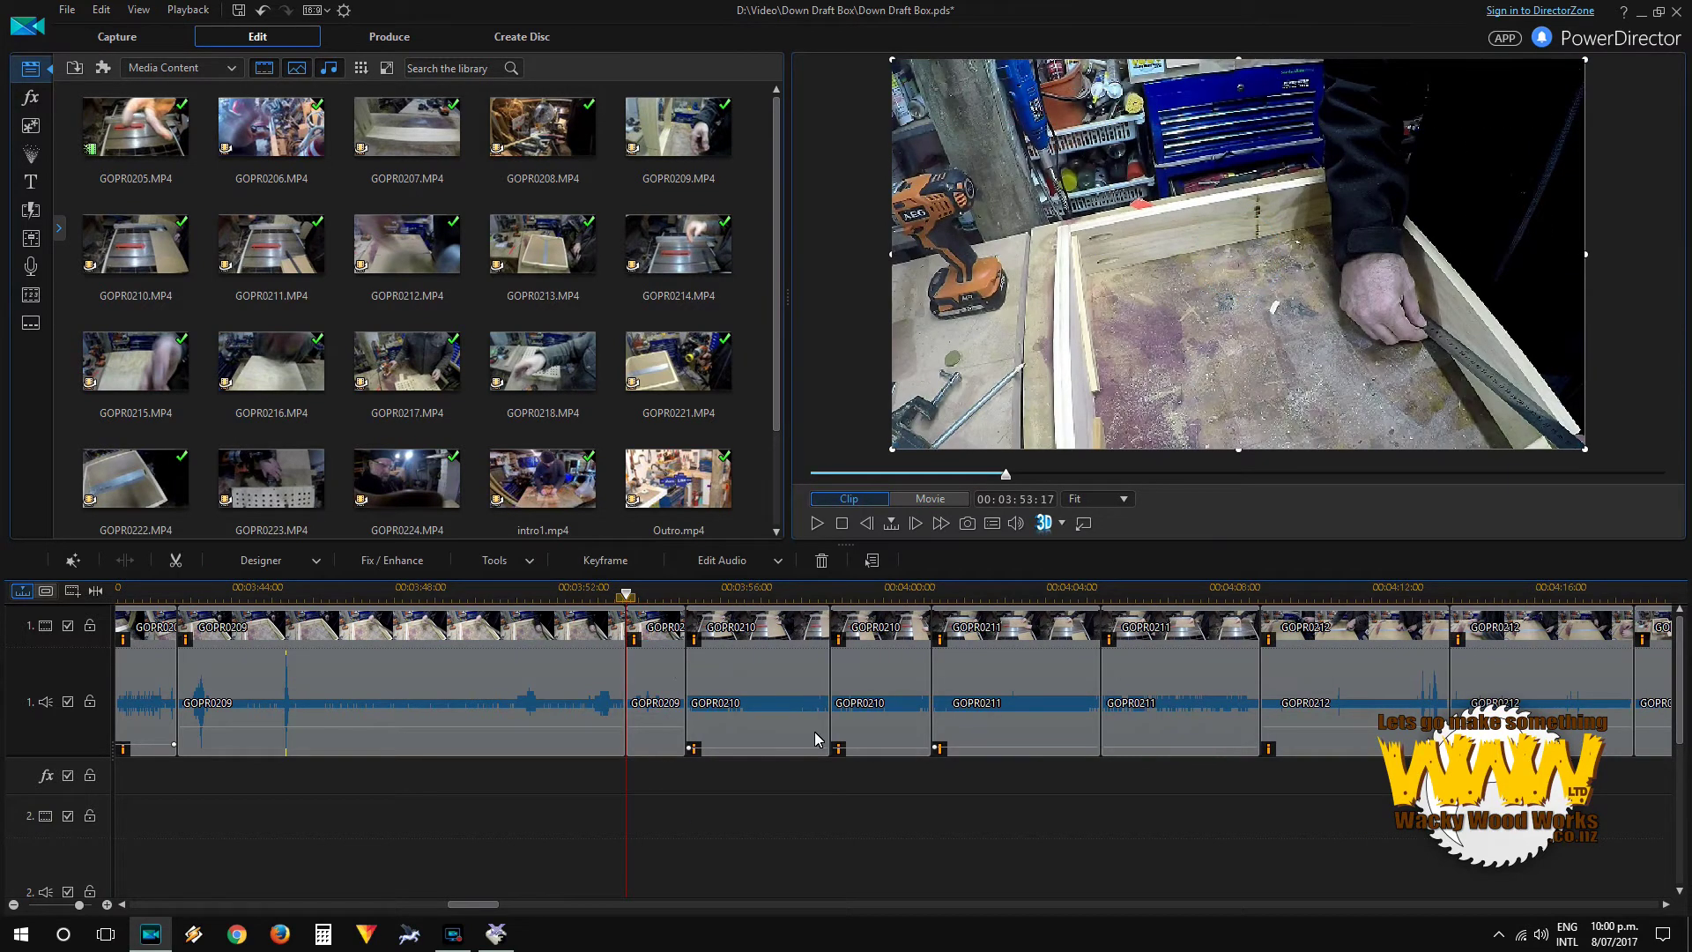
Step: Review the GOPR0209 clip starting at 00:03:42:17, split it at about 00:03:51 and delete its opening piece
click(461, 593)
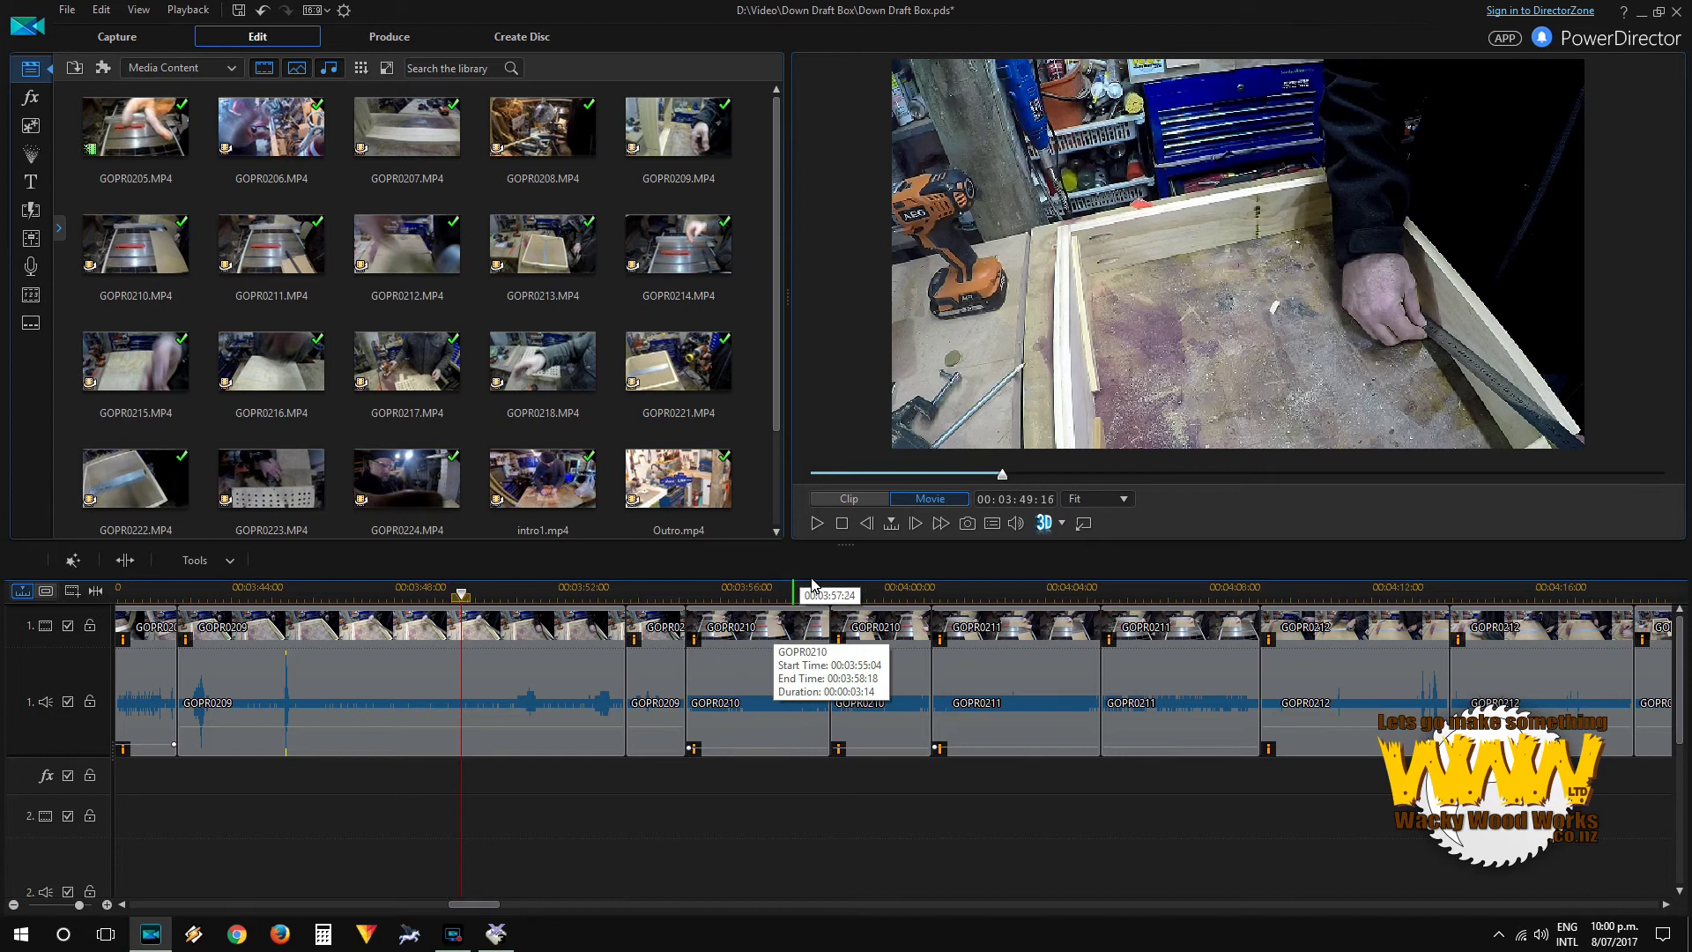
click(816, 523)
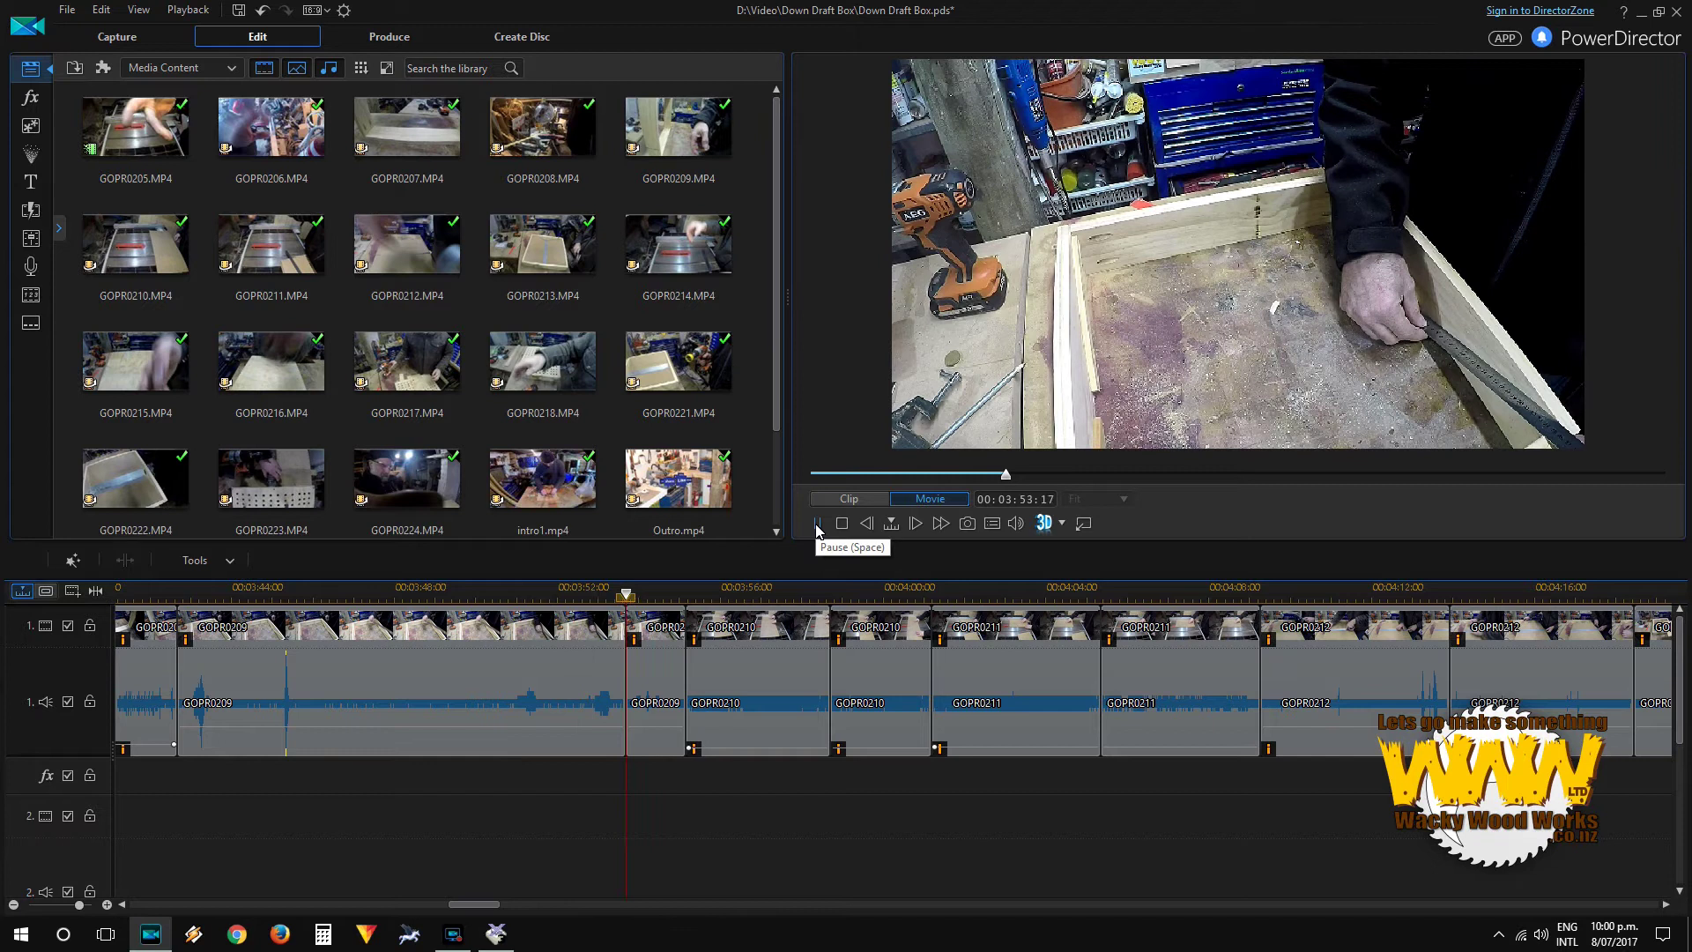
click(817, 525)
click(186, 600)
key(space)
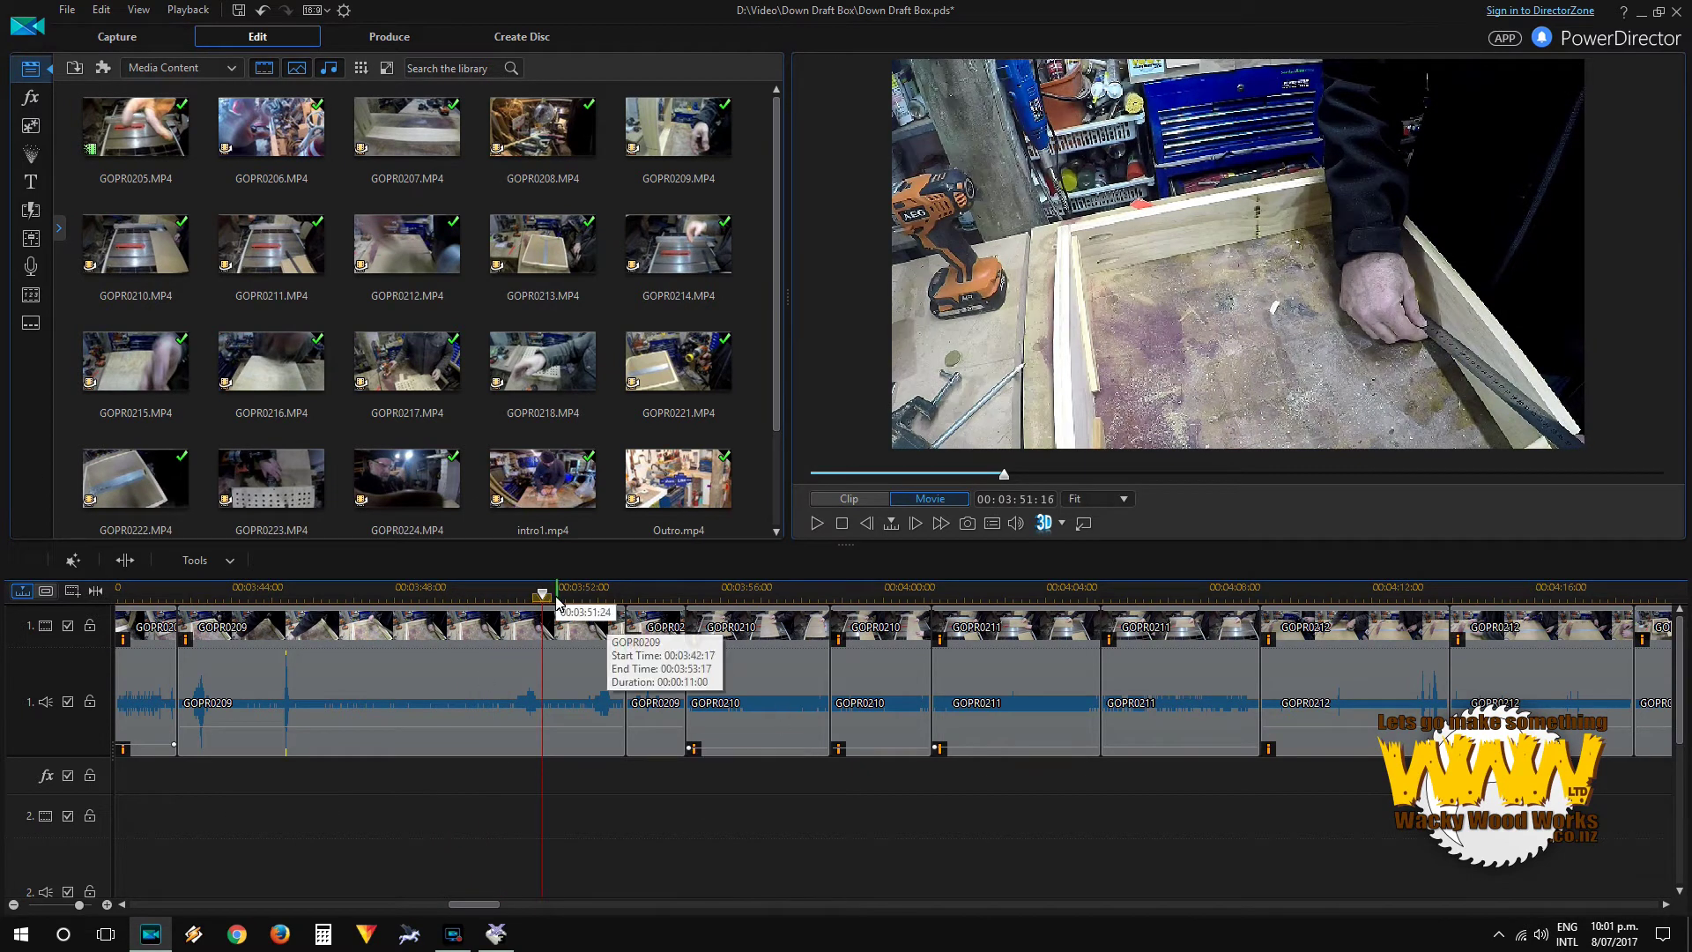
click(508, 594)
key(ctrl+t)
click(299, 698)
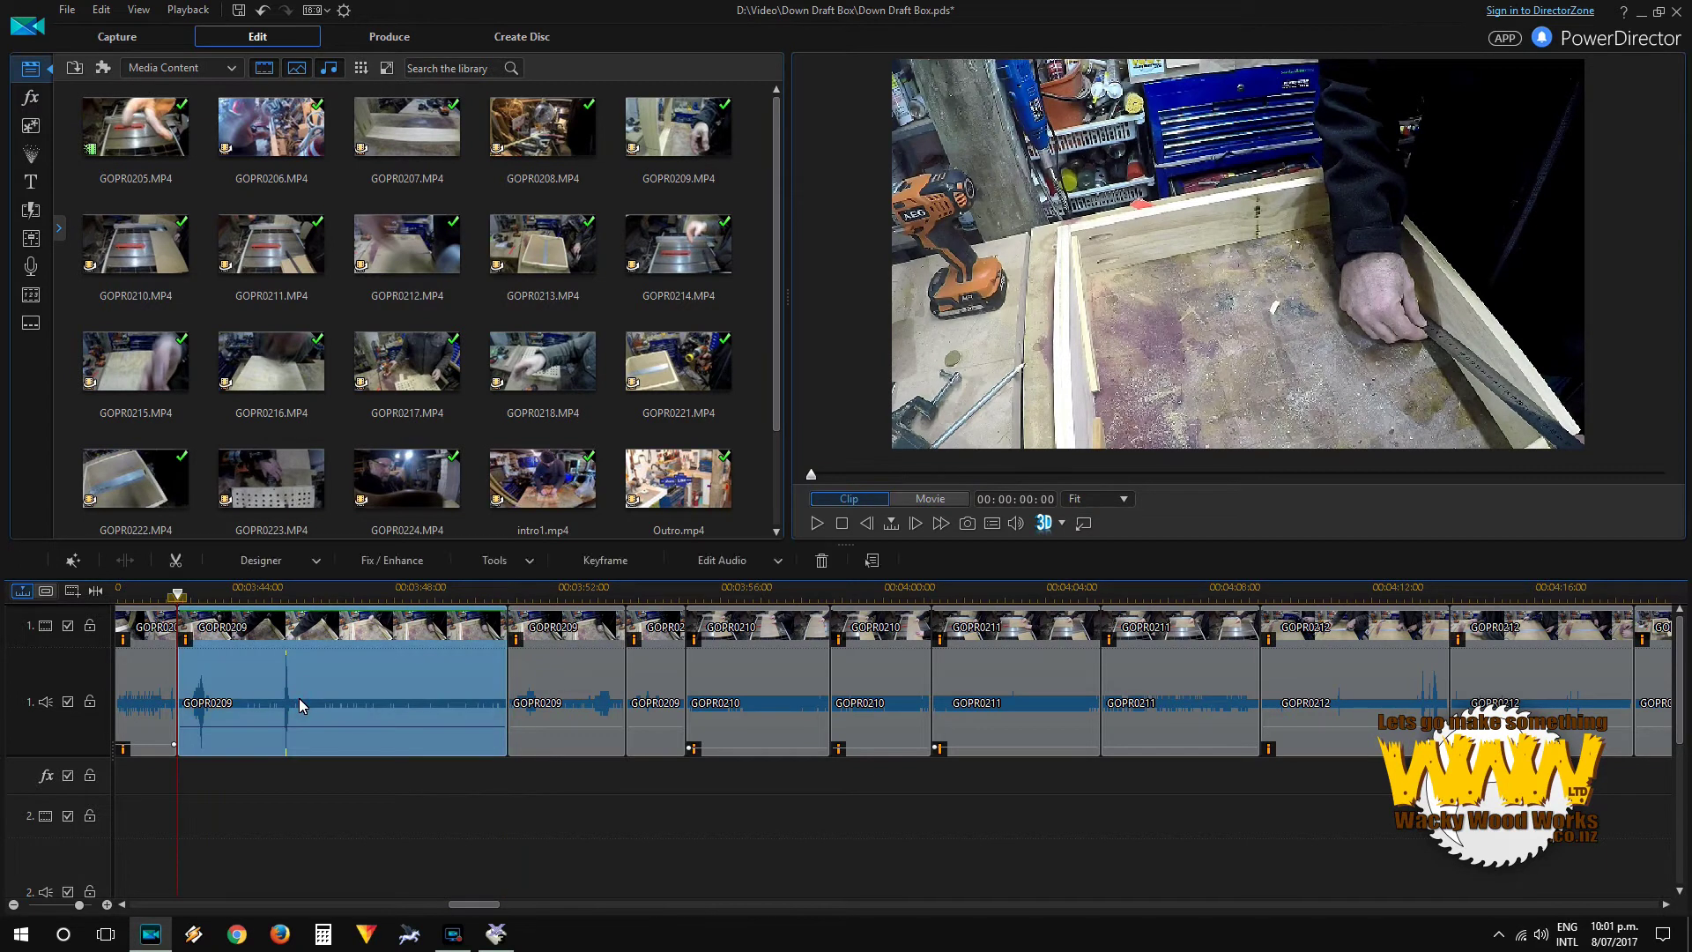
key(Delete)
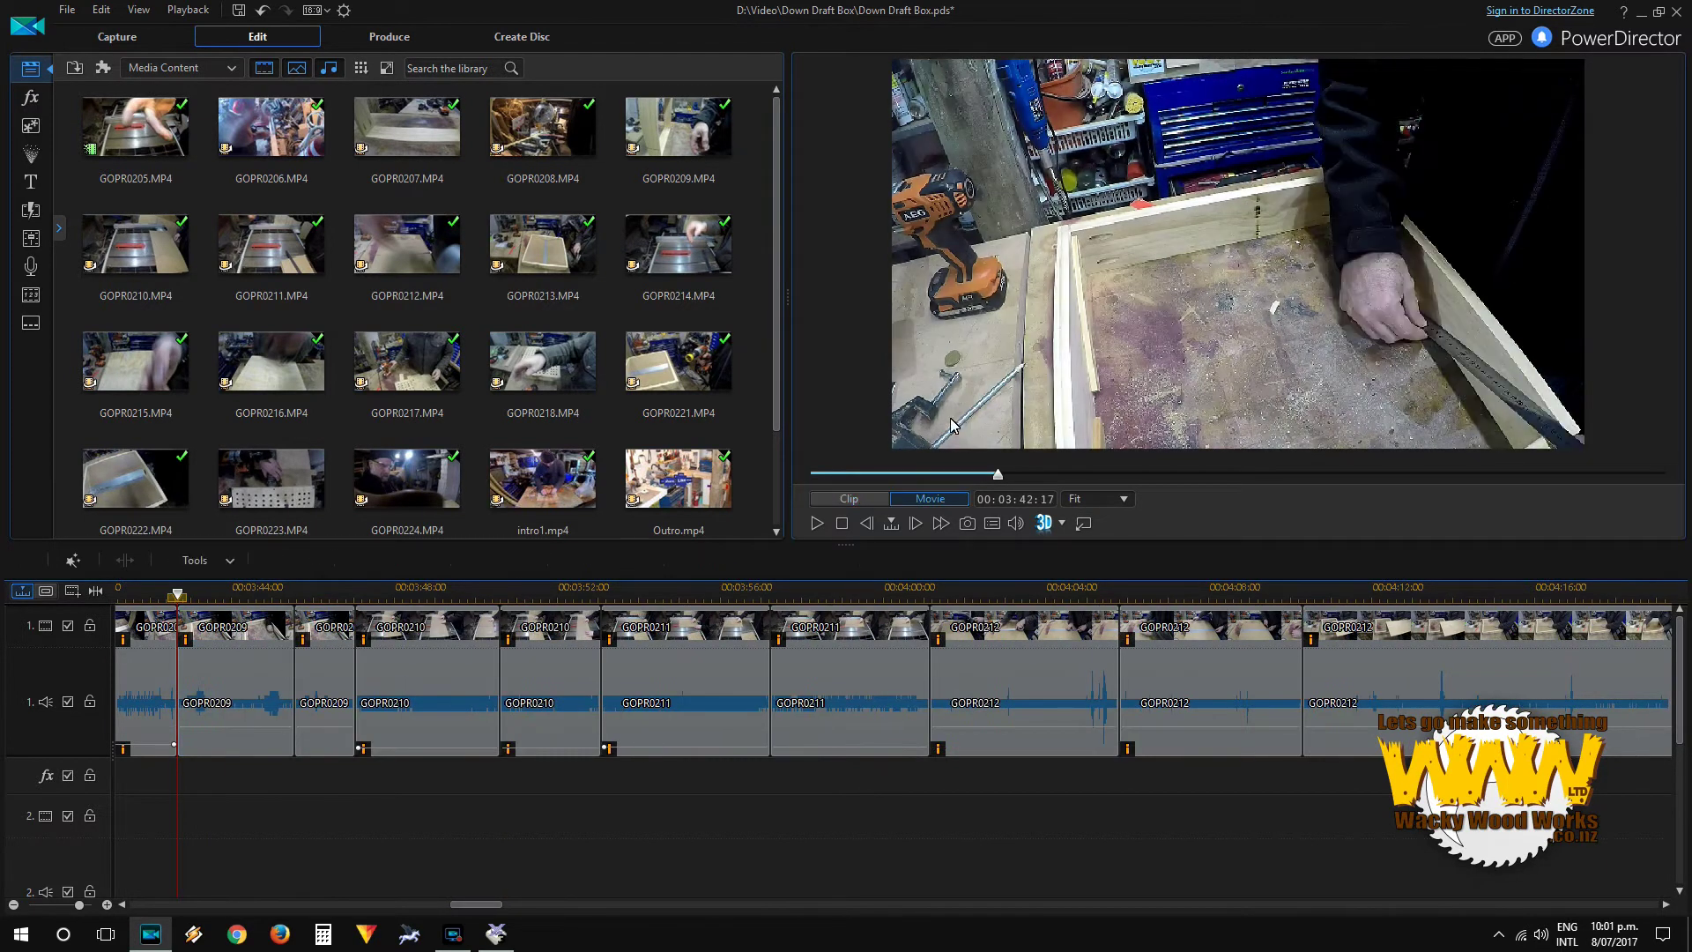
Step: Play the shortened GOPR0209 section into the table saw footage and replay the start of the first GOPR0210 clip
key(space)
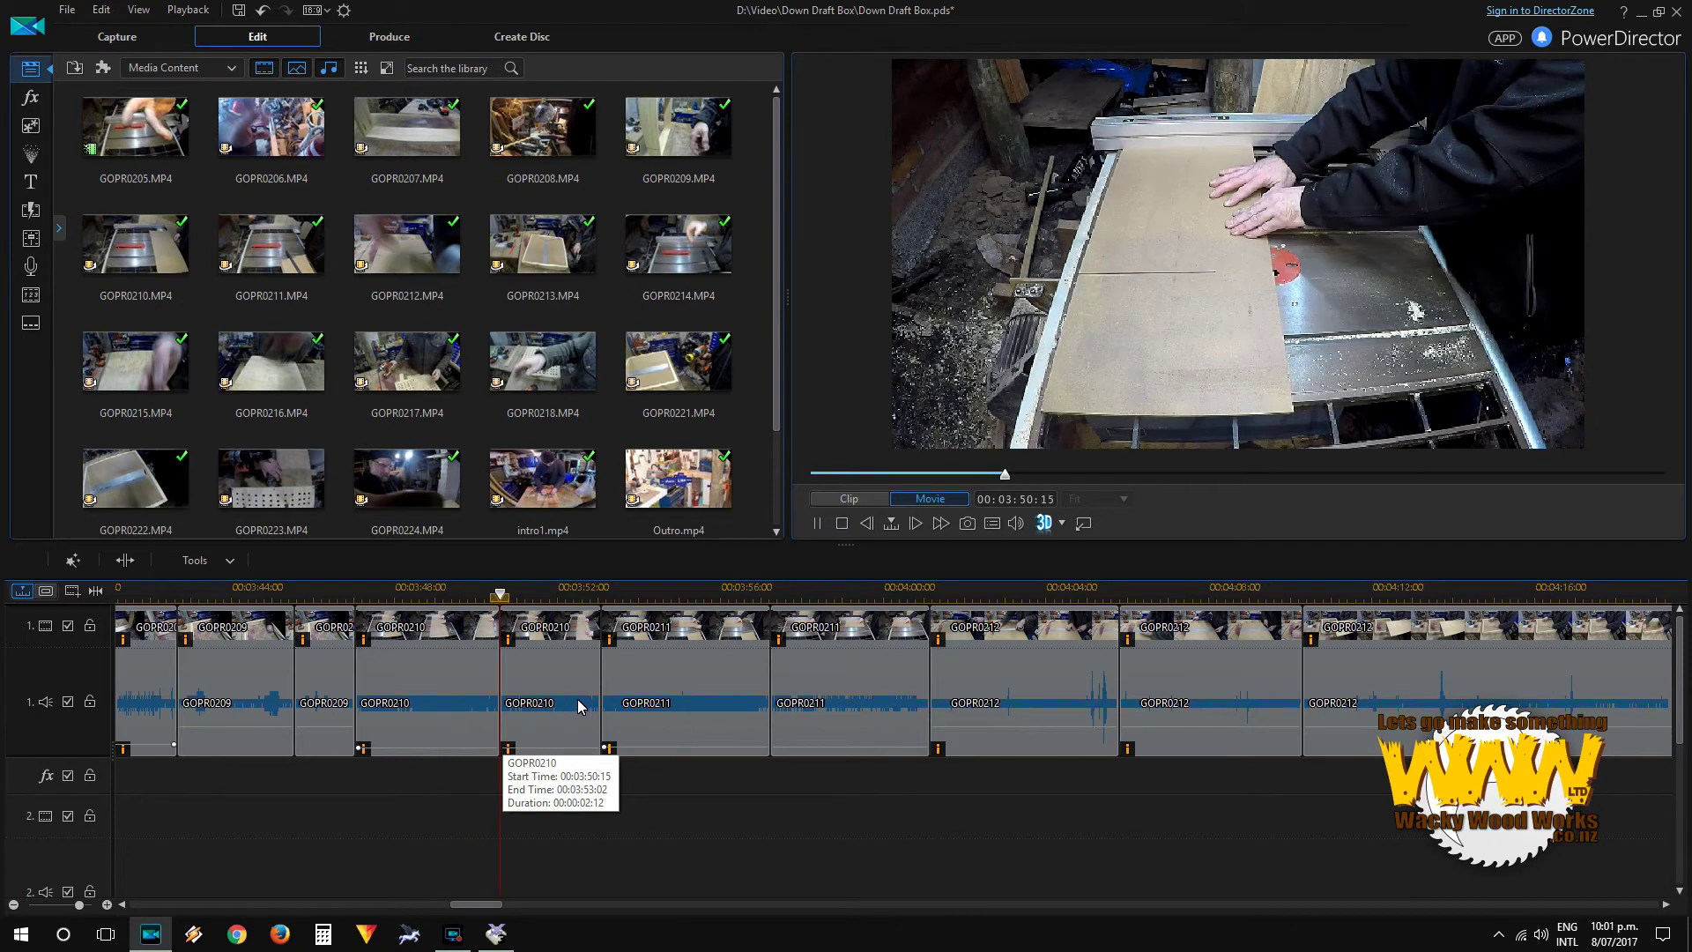
click(631, 706)
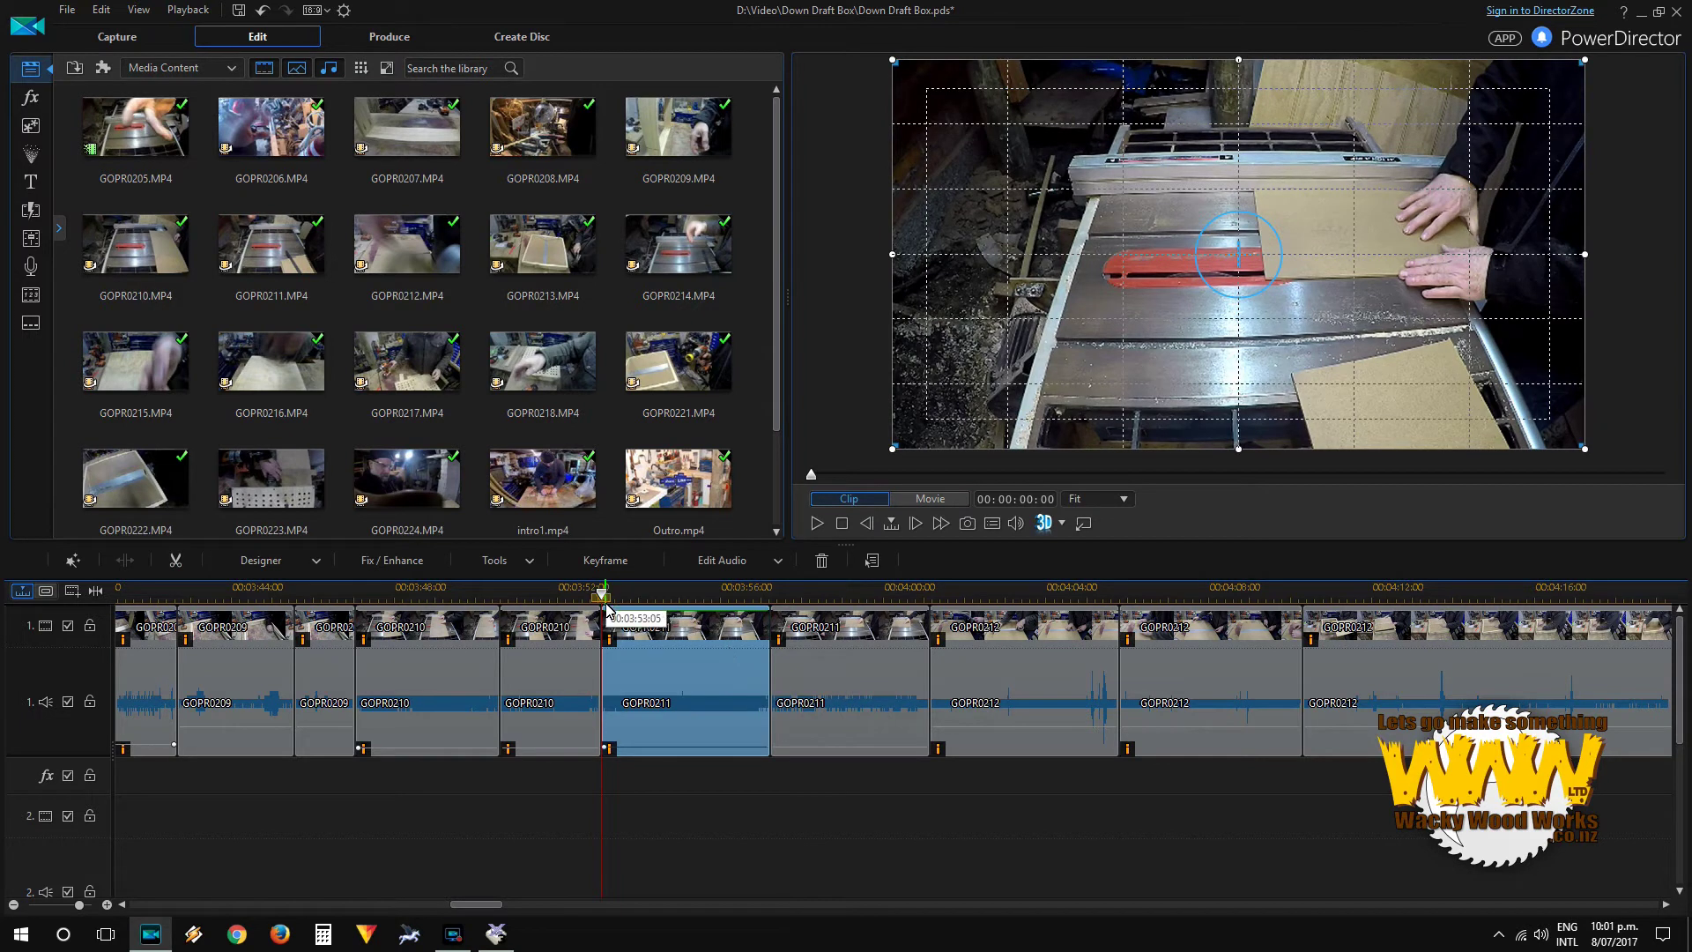
drag(606, 608, 467, 627)
drag(364, 621, 359, 624)
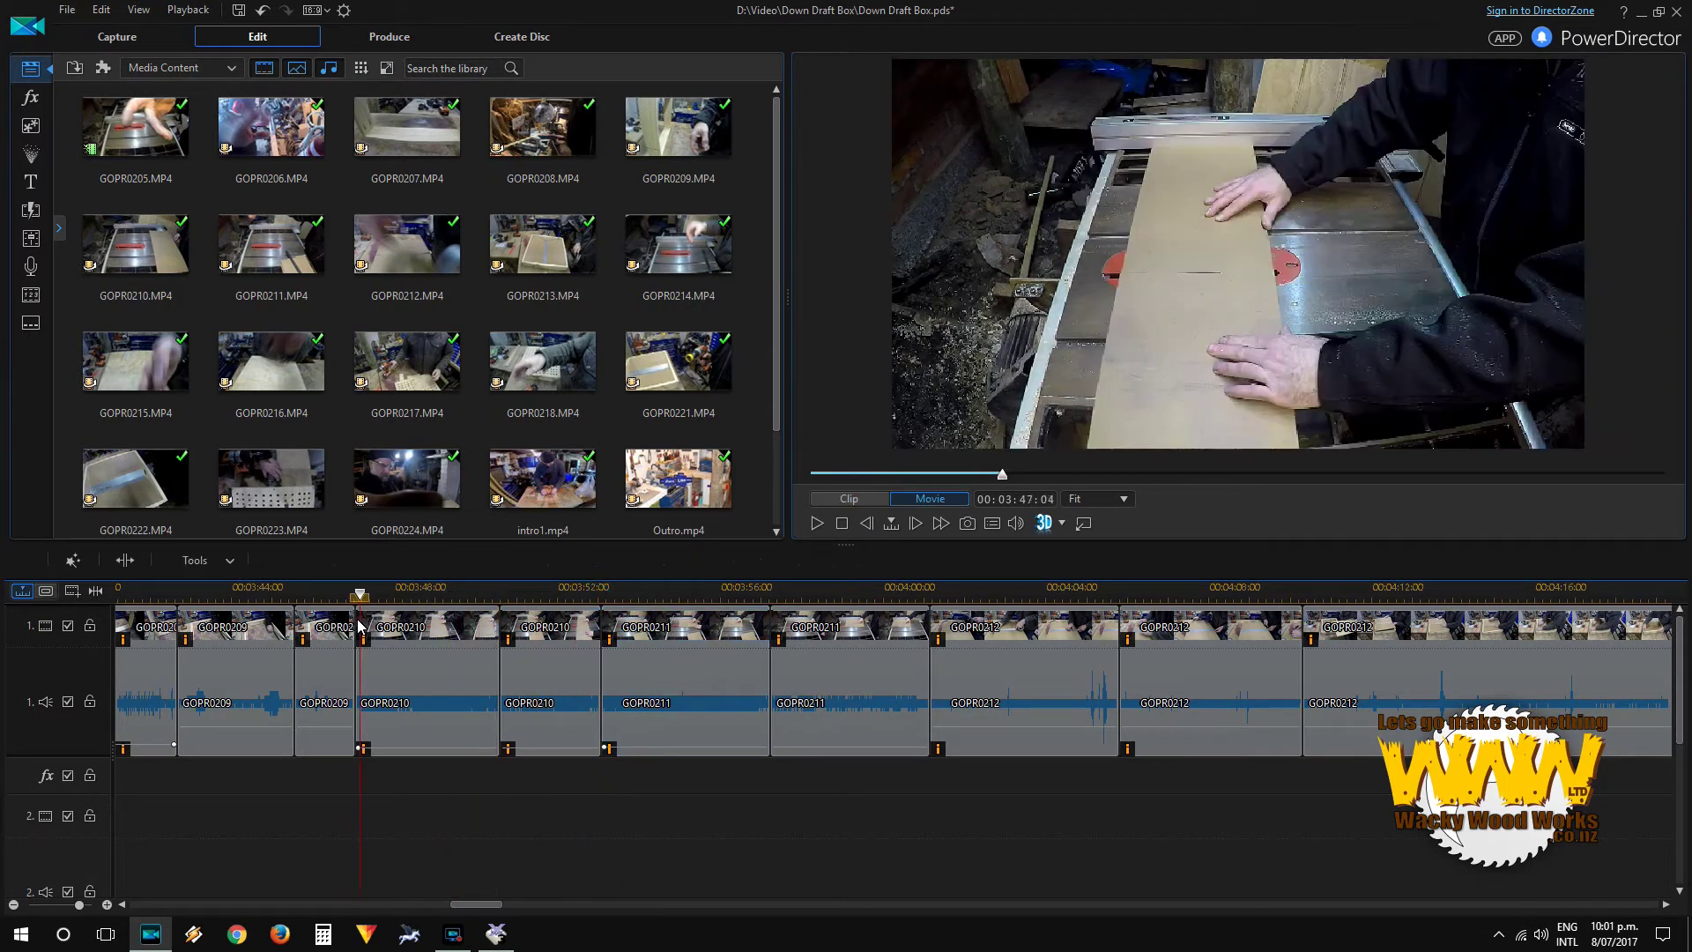
click(364, 621)
key(space)
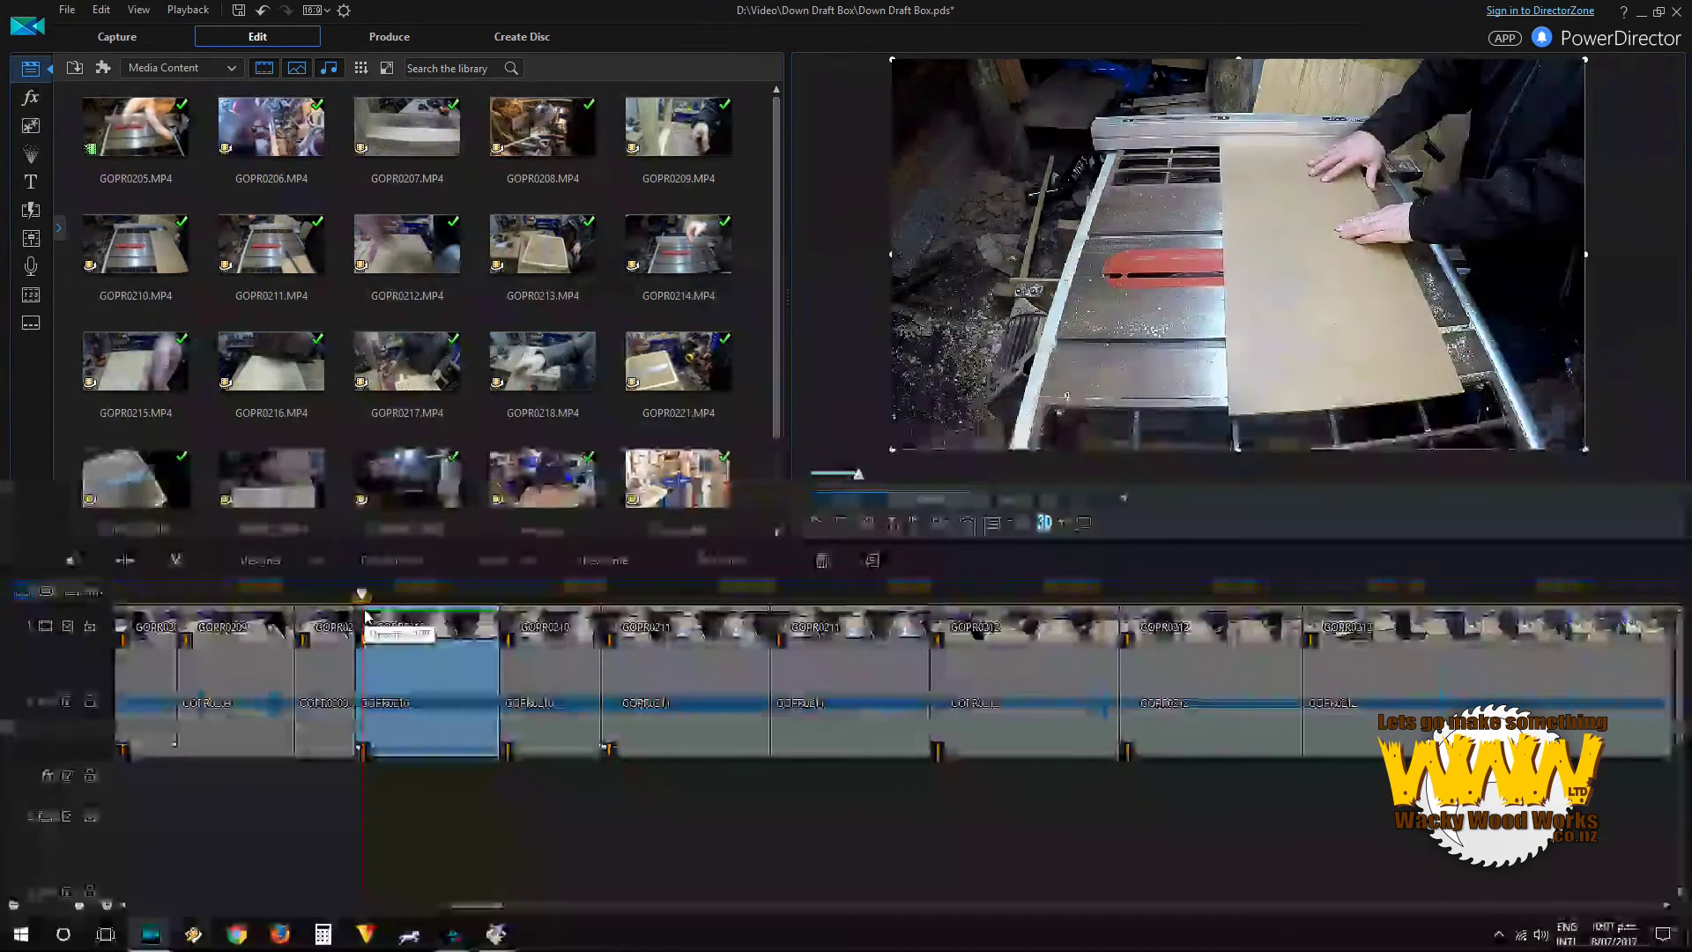
key(space)
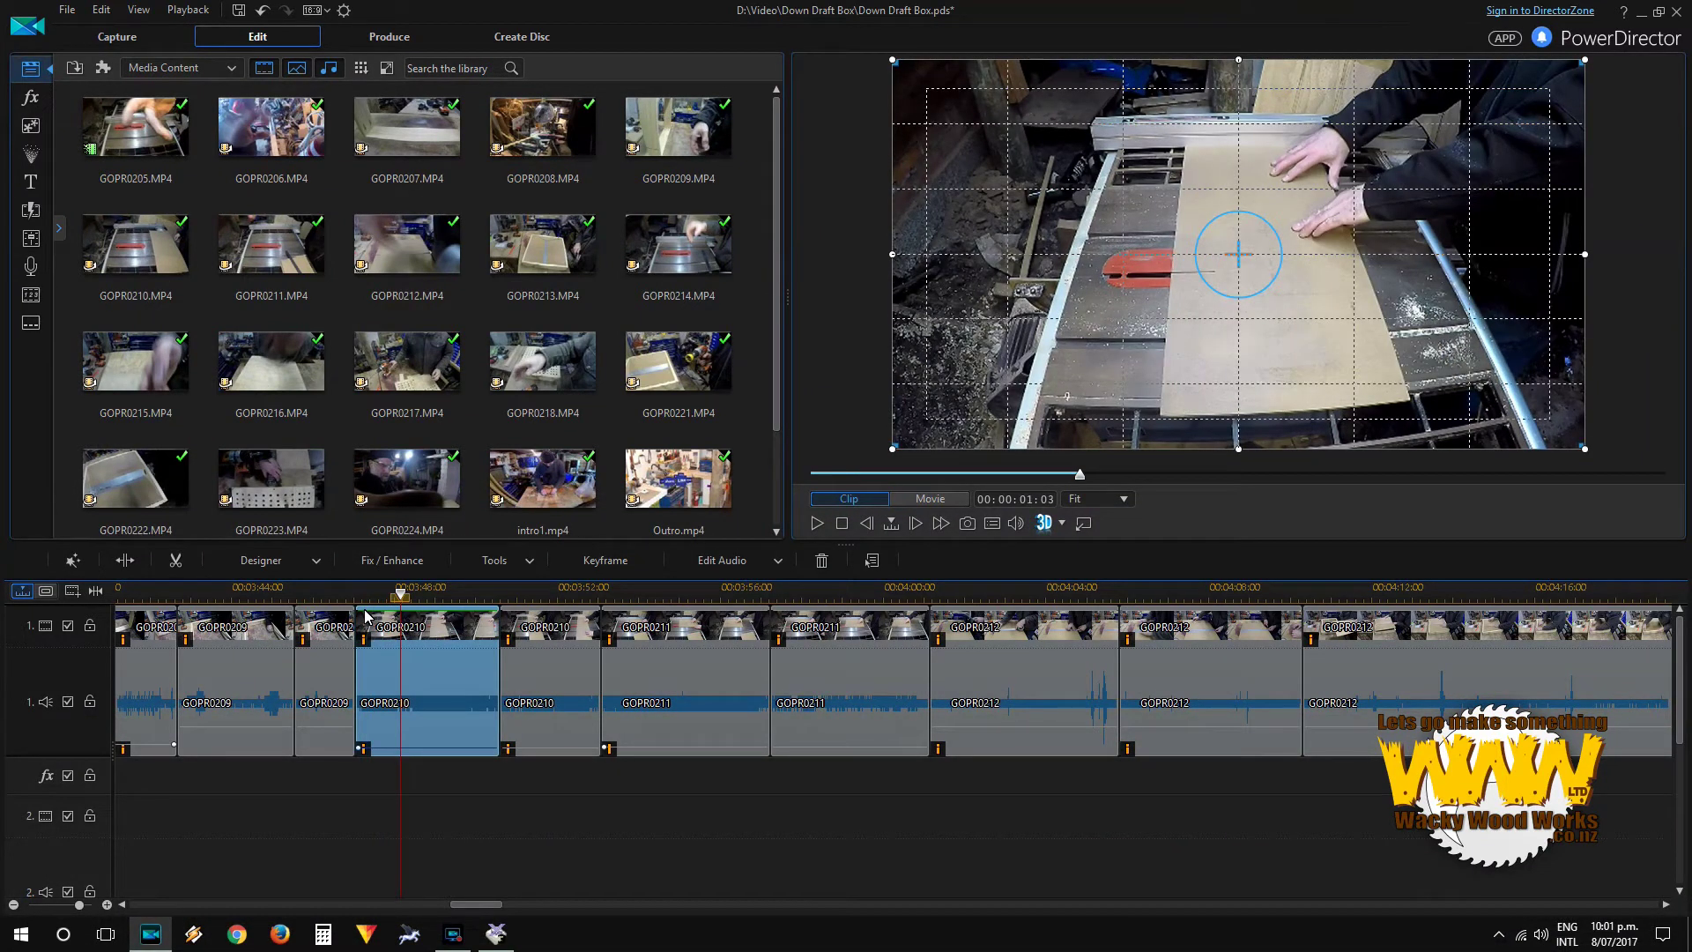
Step: Split the first GOPR0210 clip about one second in, near 00:03:48, and delete its opening piece
key(ctrl+t)
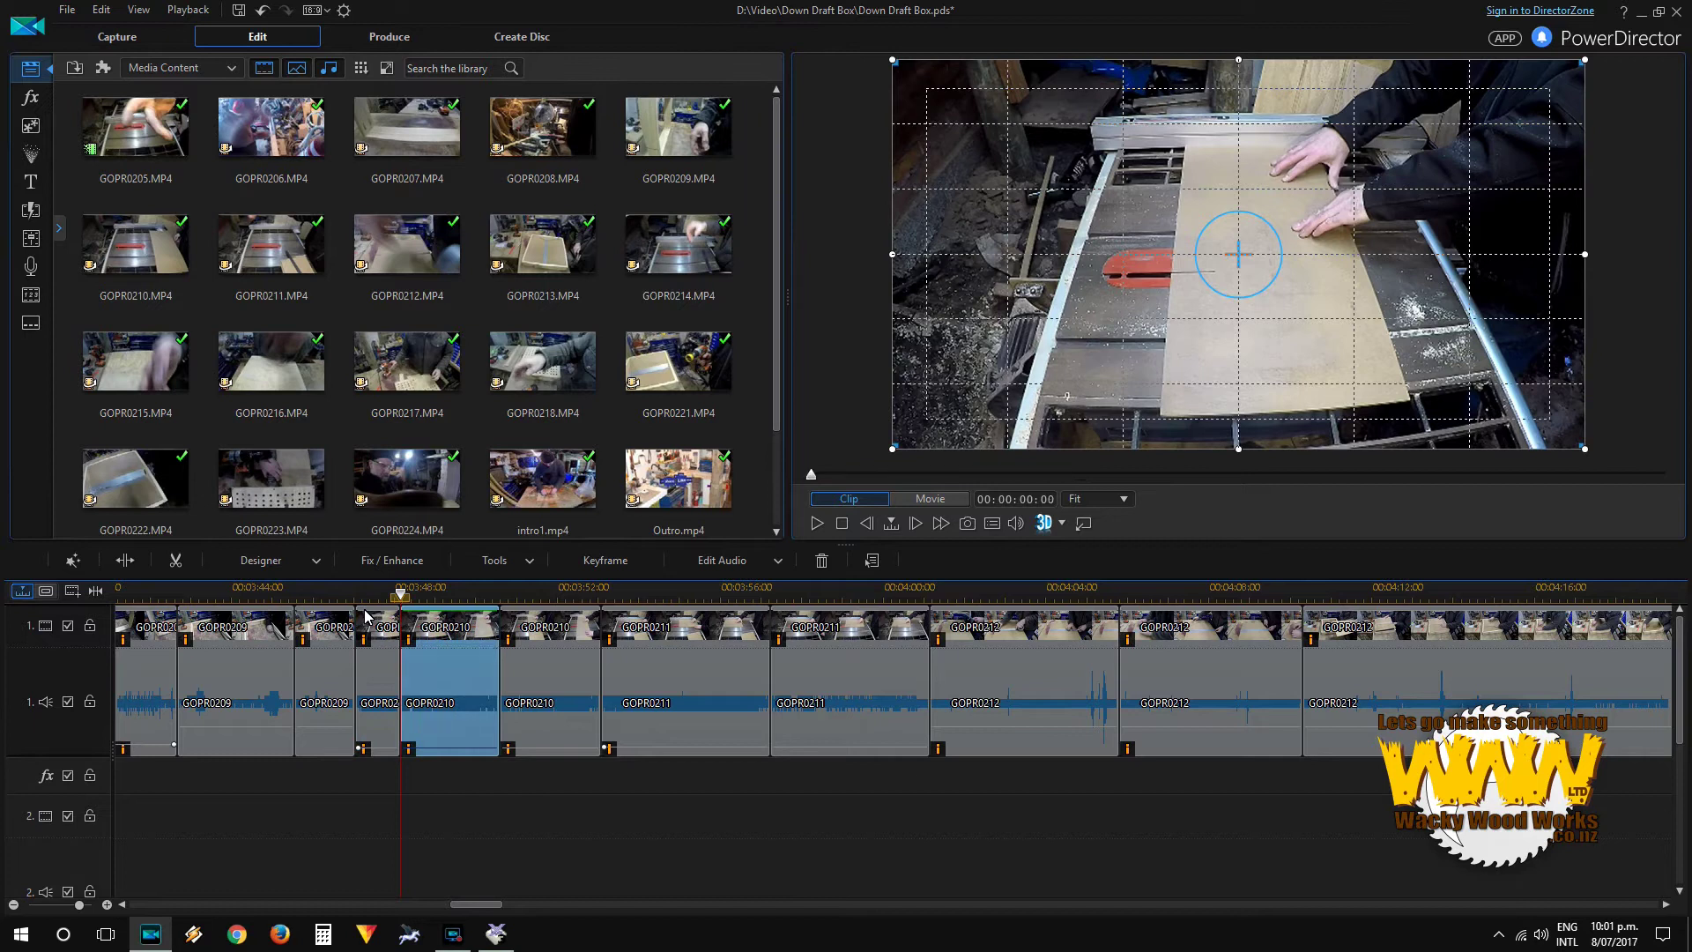
click(389, 710)
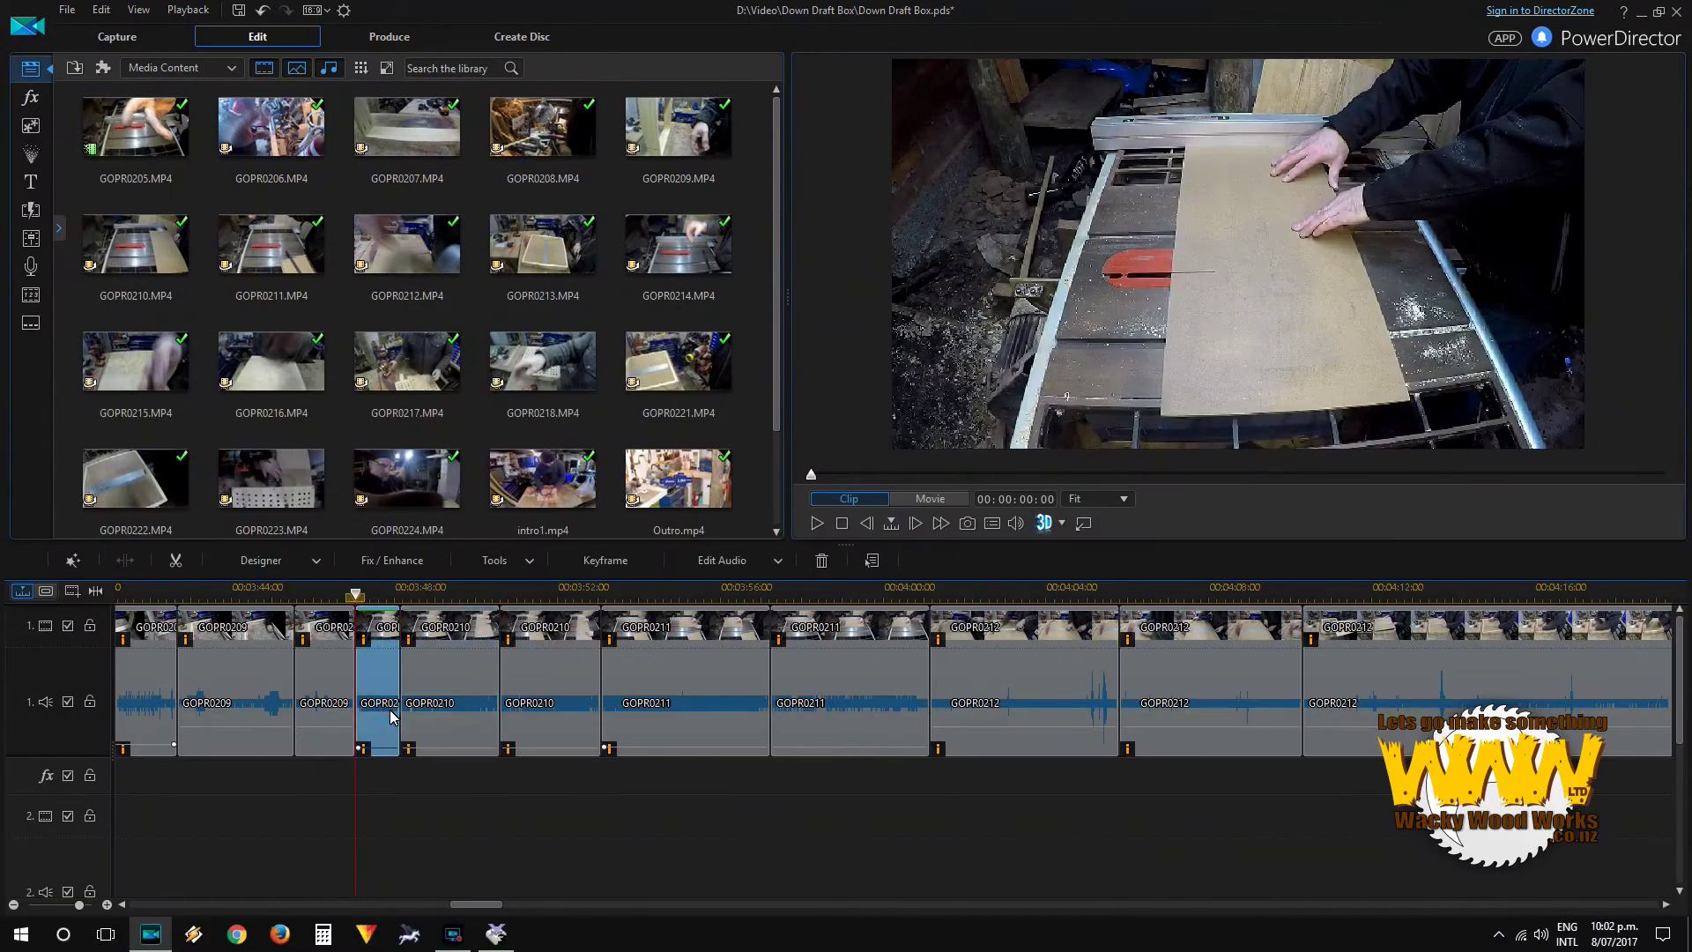
key(Delete)
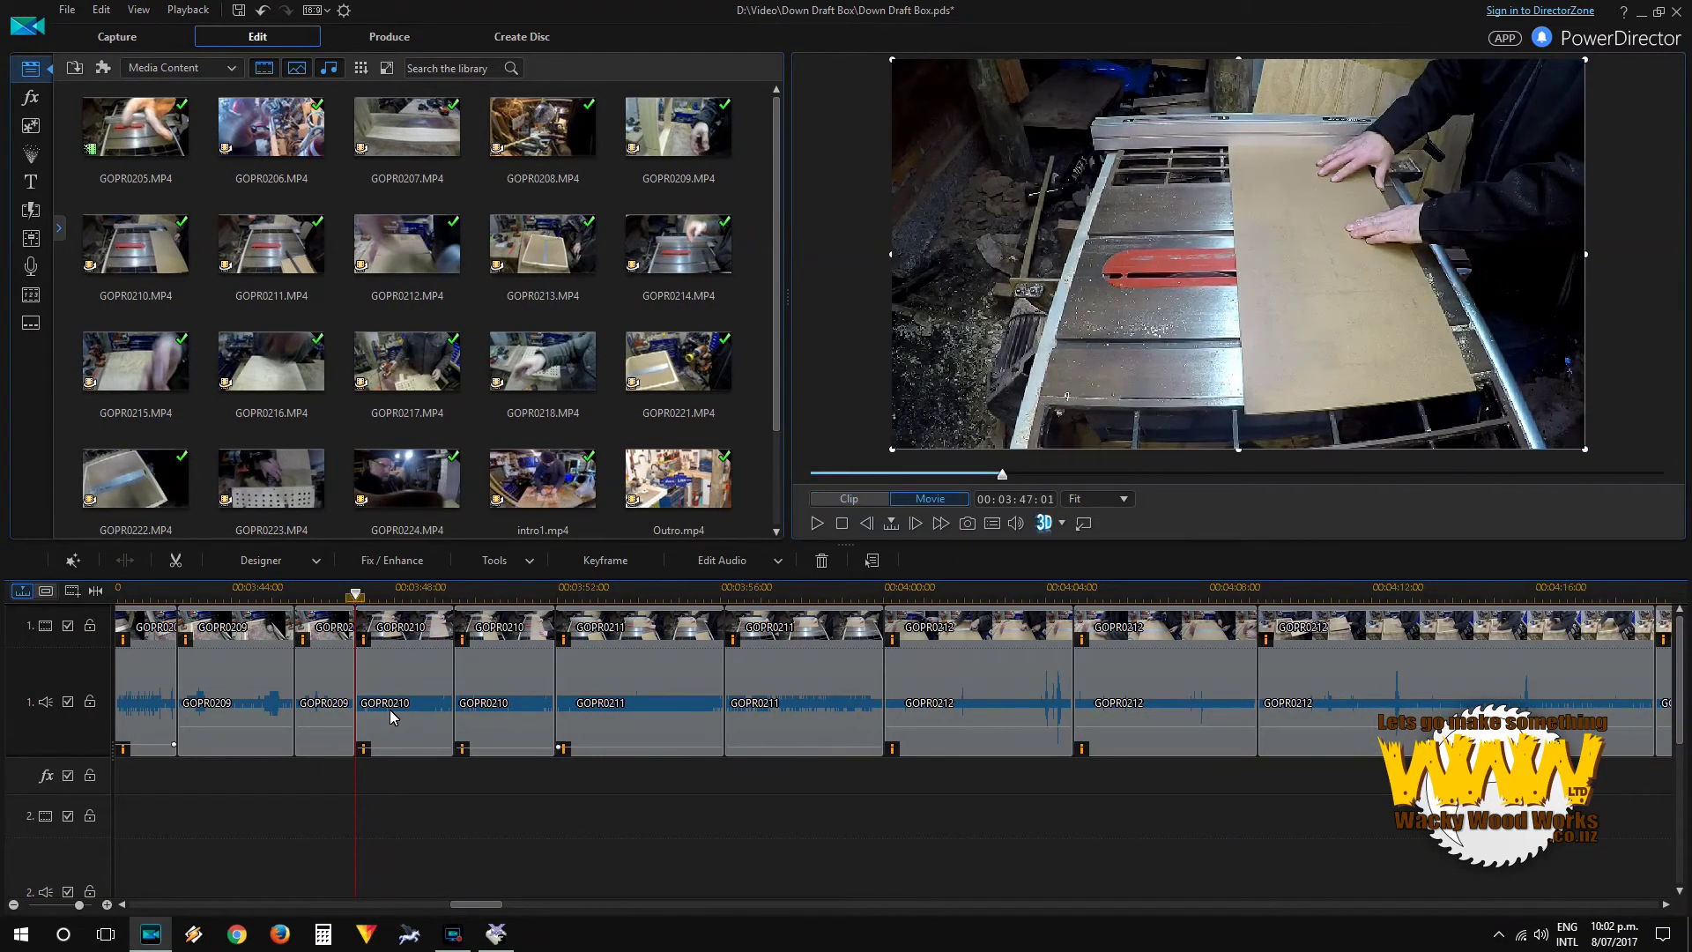
Step: Split the shortened first GOPR0210 clip at 00:03:48:19 and delete the piece after the cut
click(426, 590)
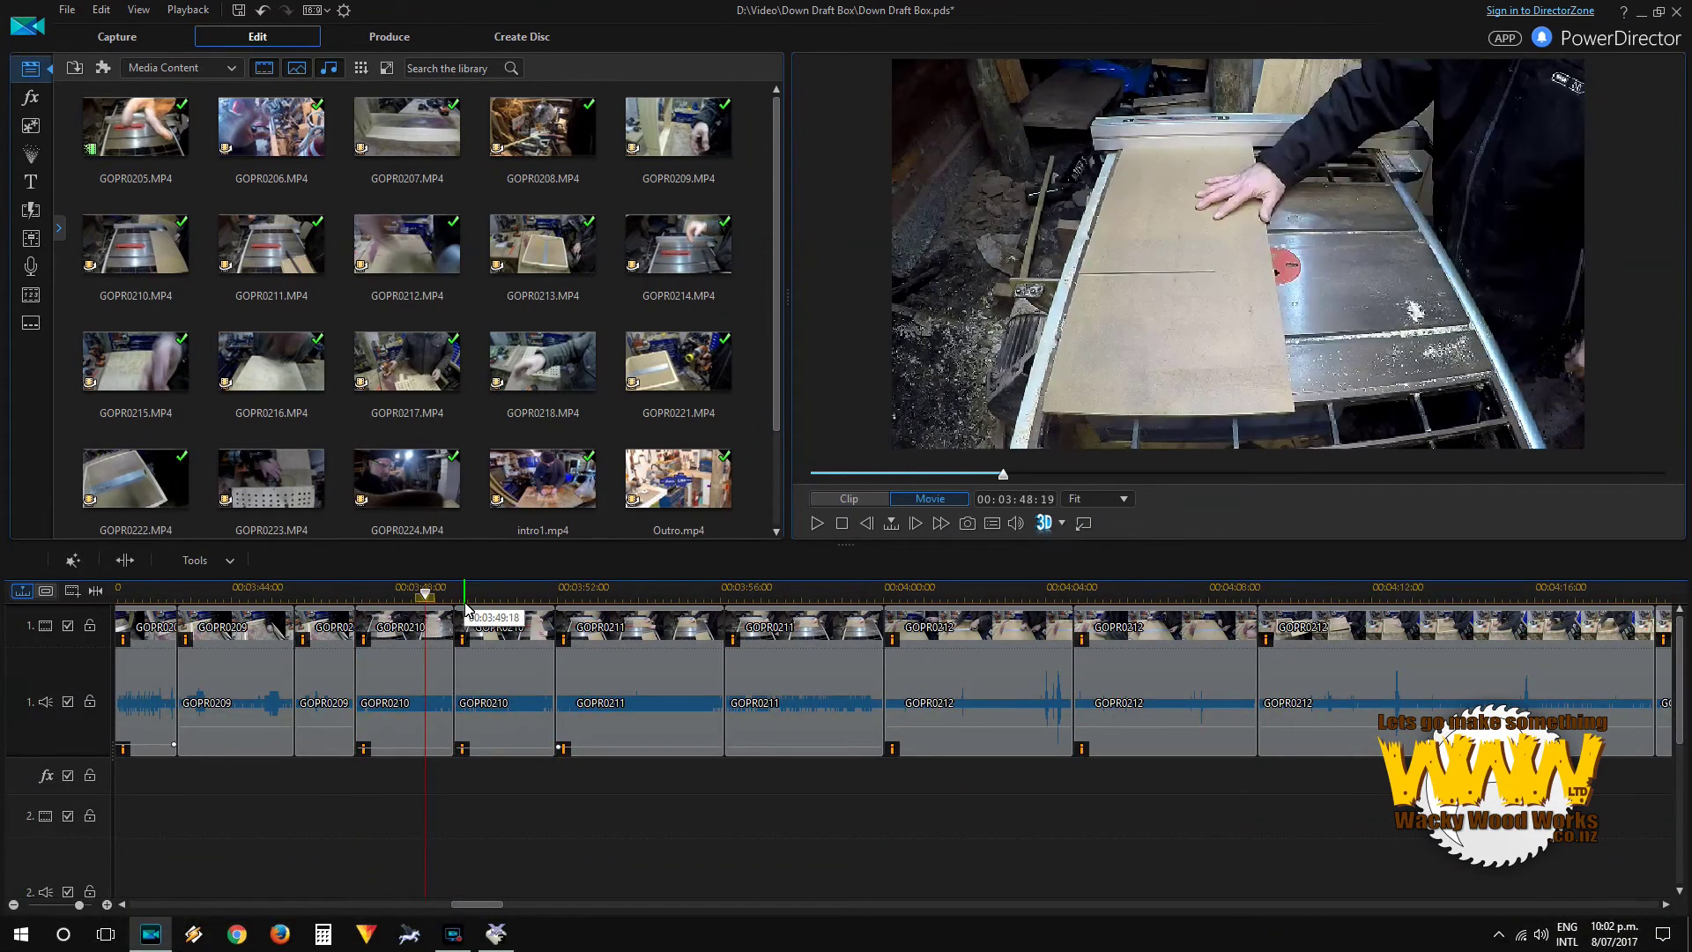
key(ctrl+t)
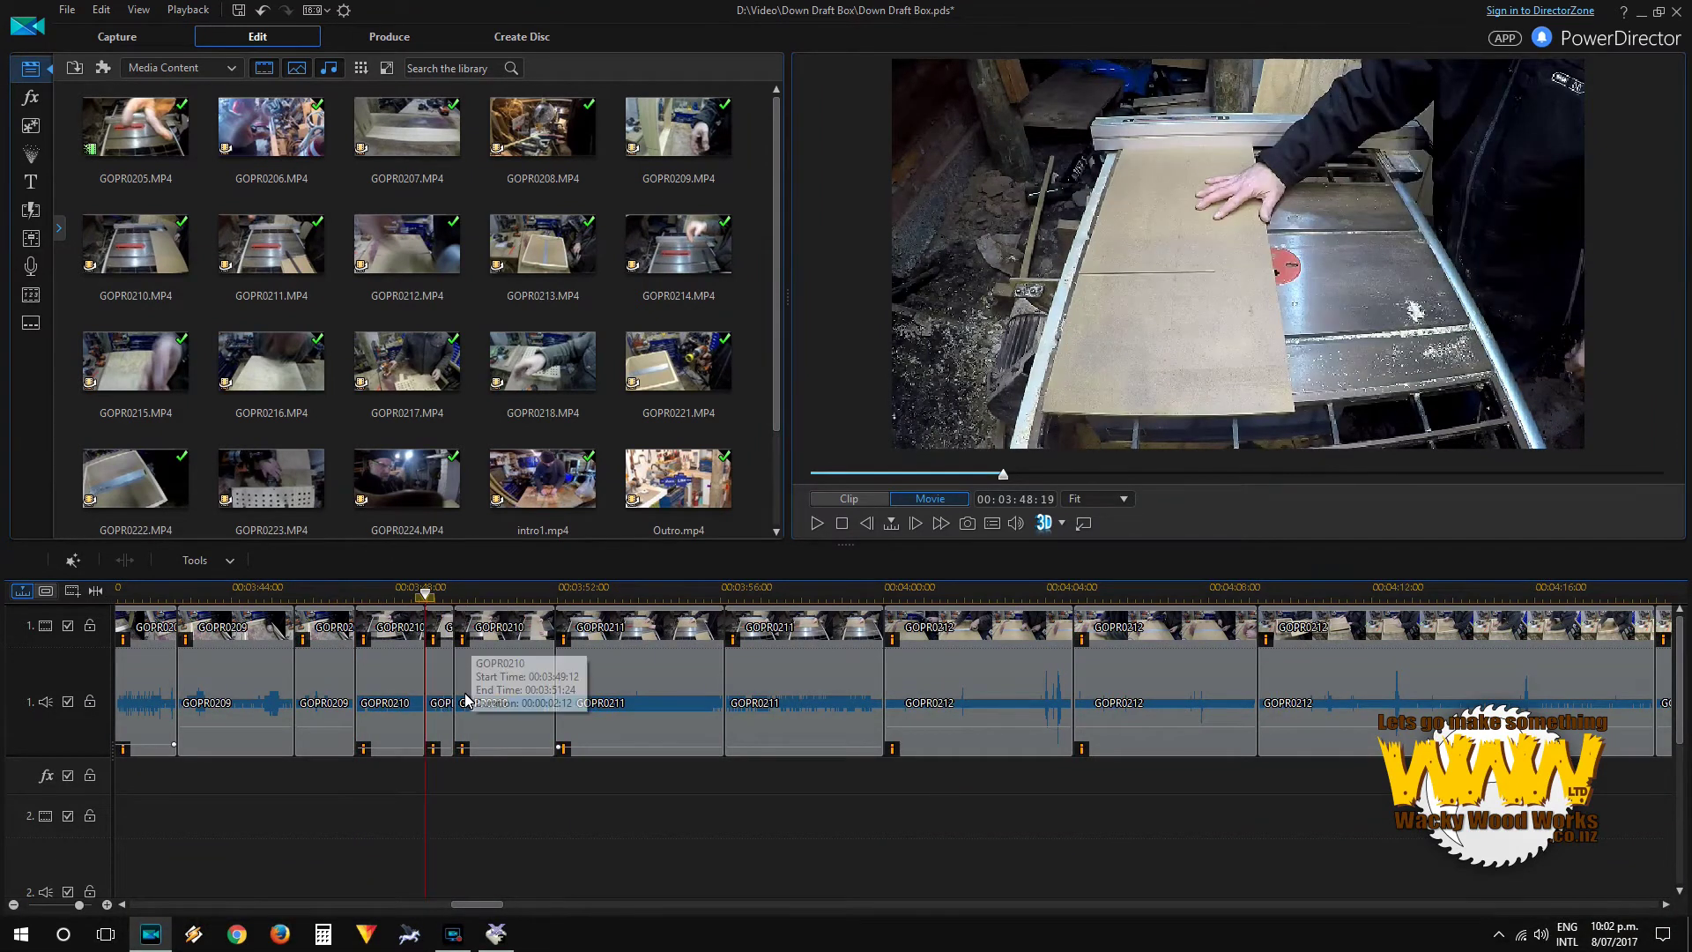
key(Delete)
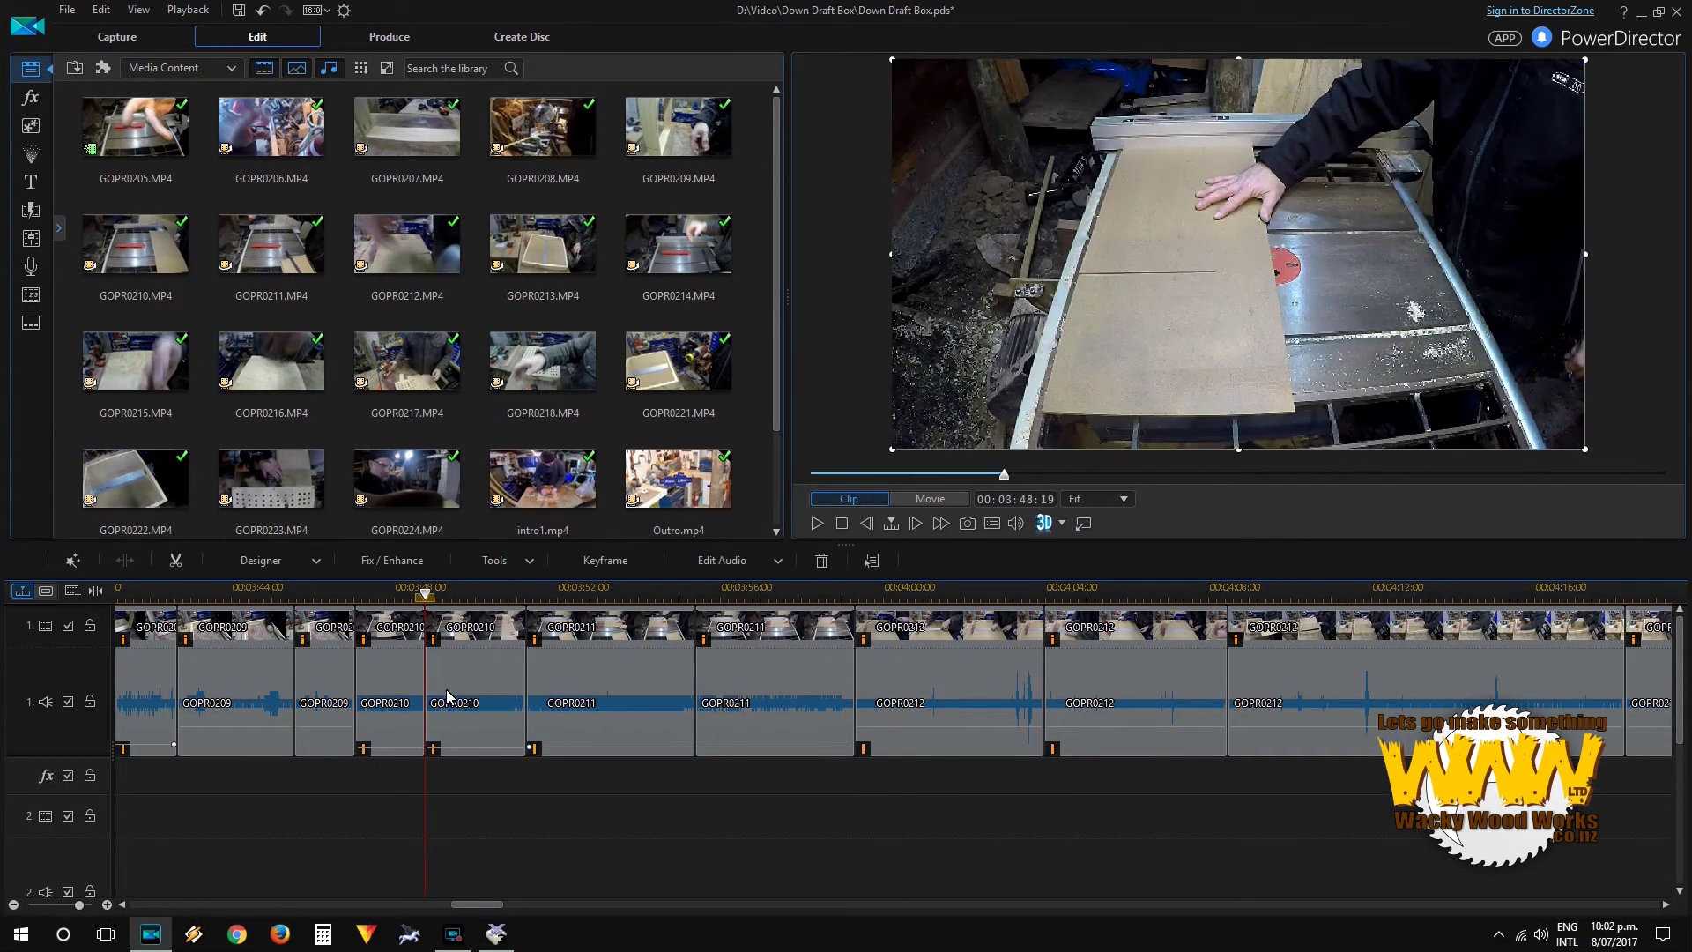
click(457, 696)
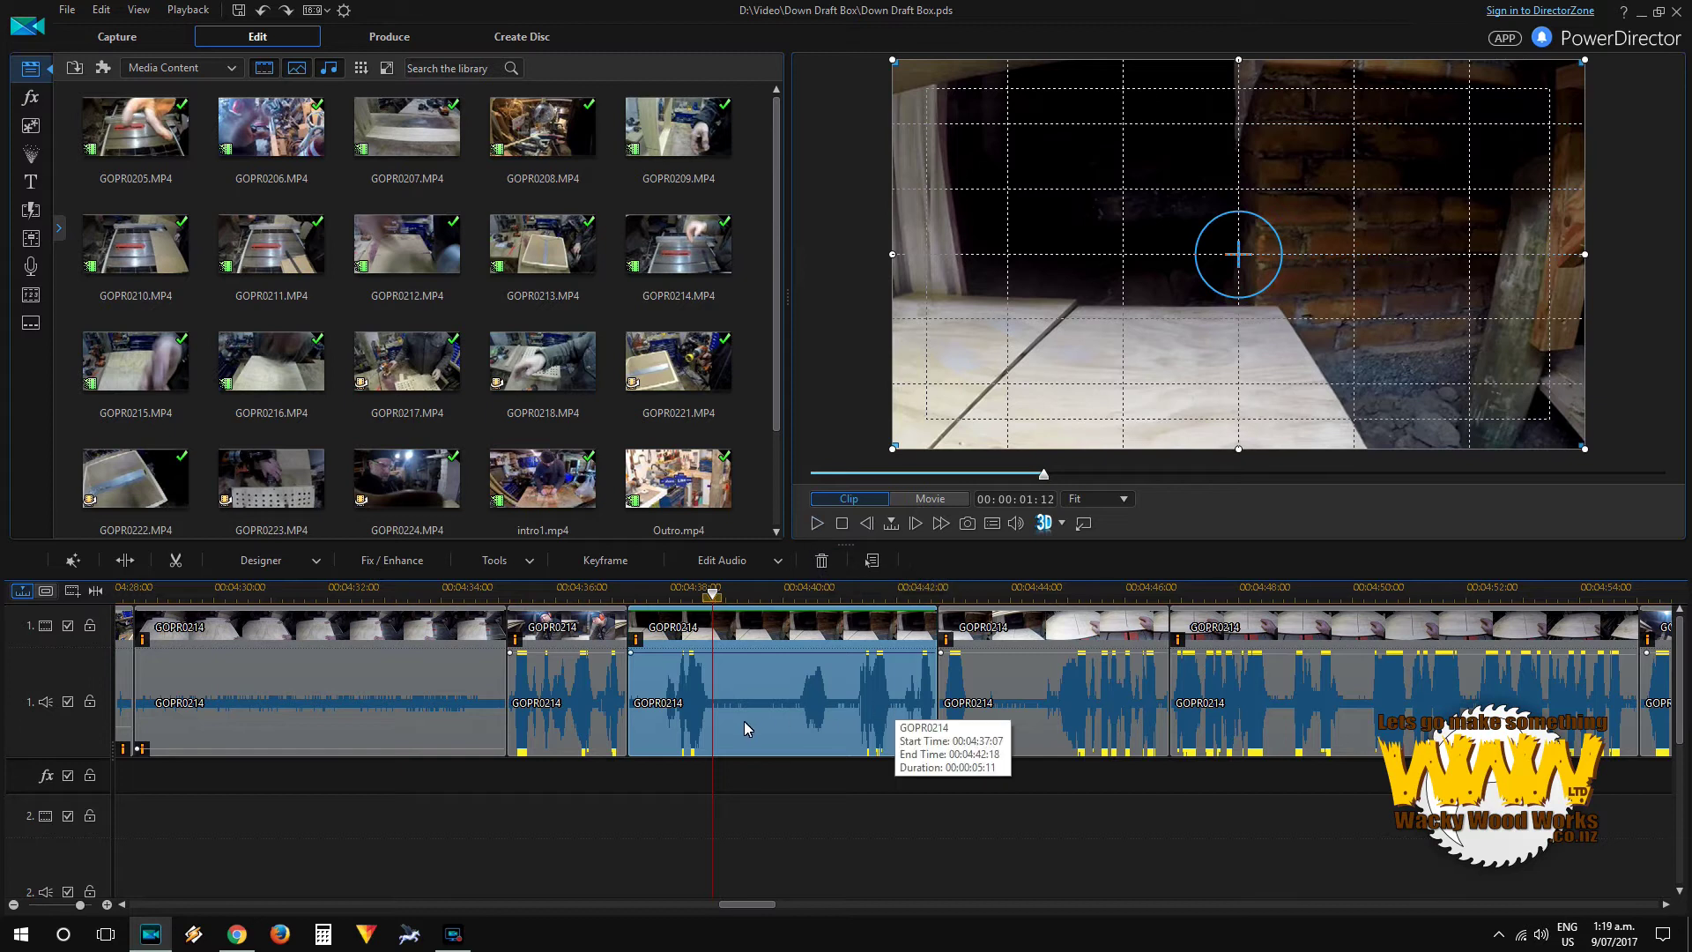
Step: Play the GOPR0214 footage from about 00:04:37 through to 00:04:46:07
click(635, 596)
key(space)
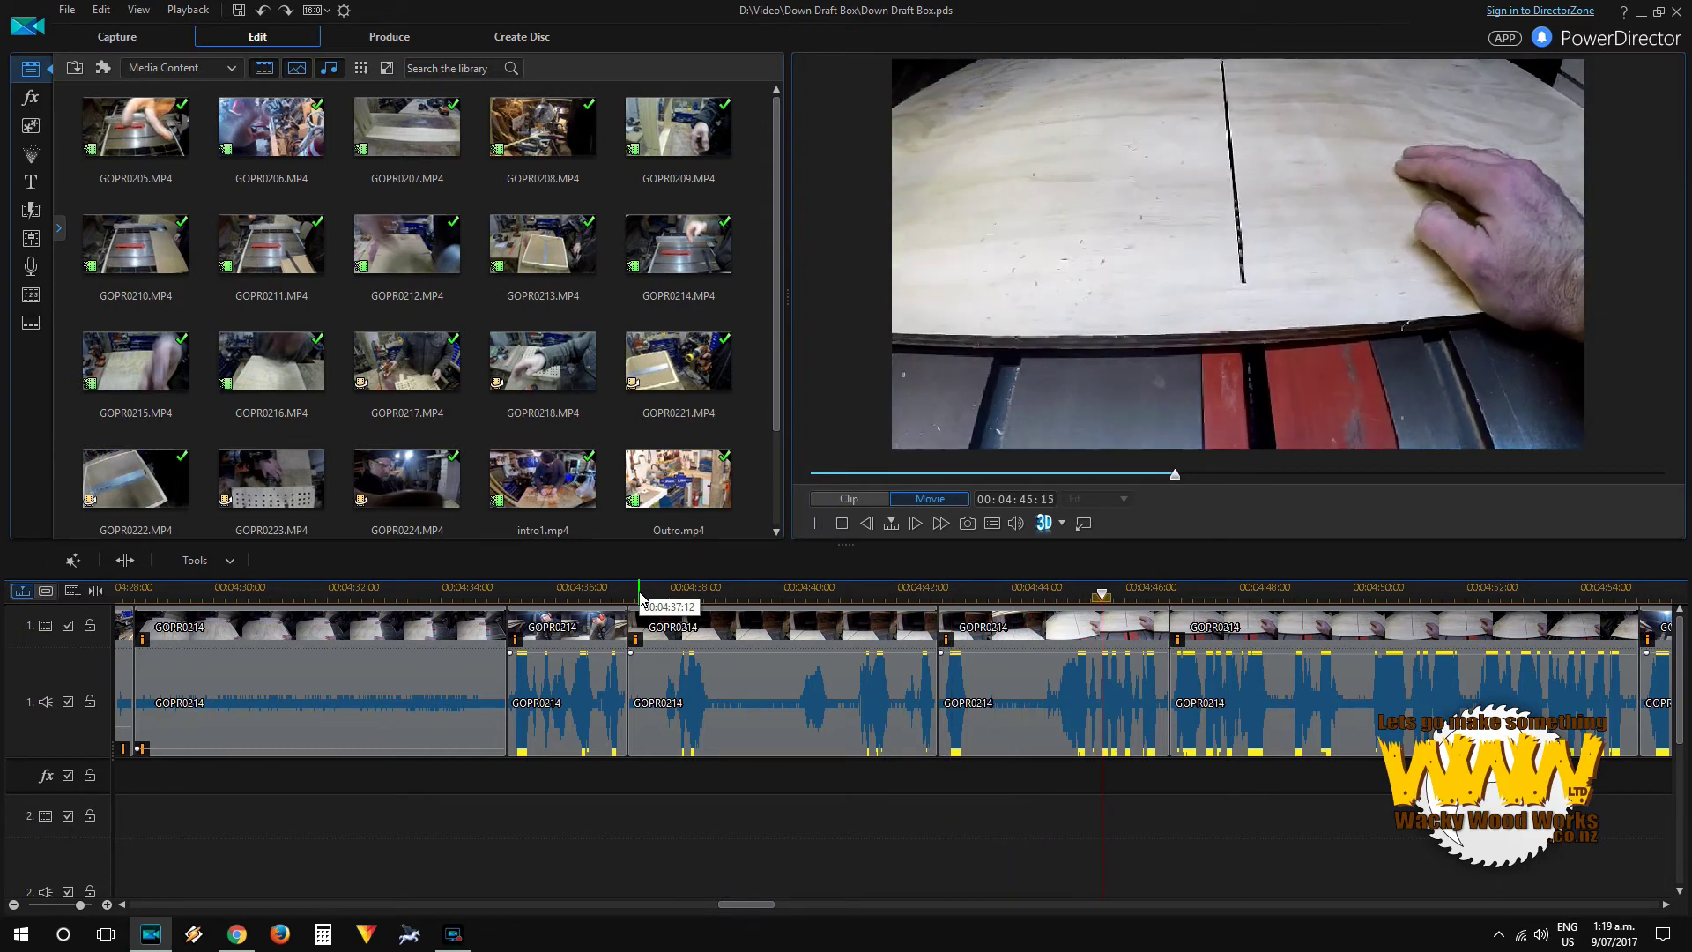
key(space)
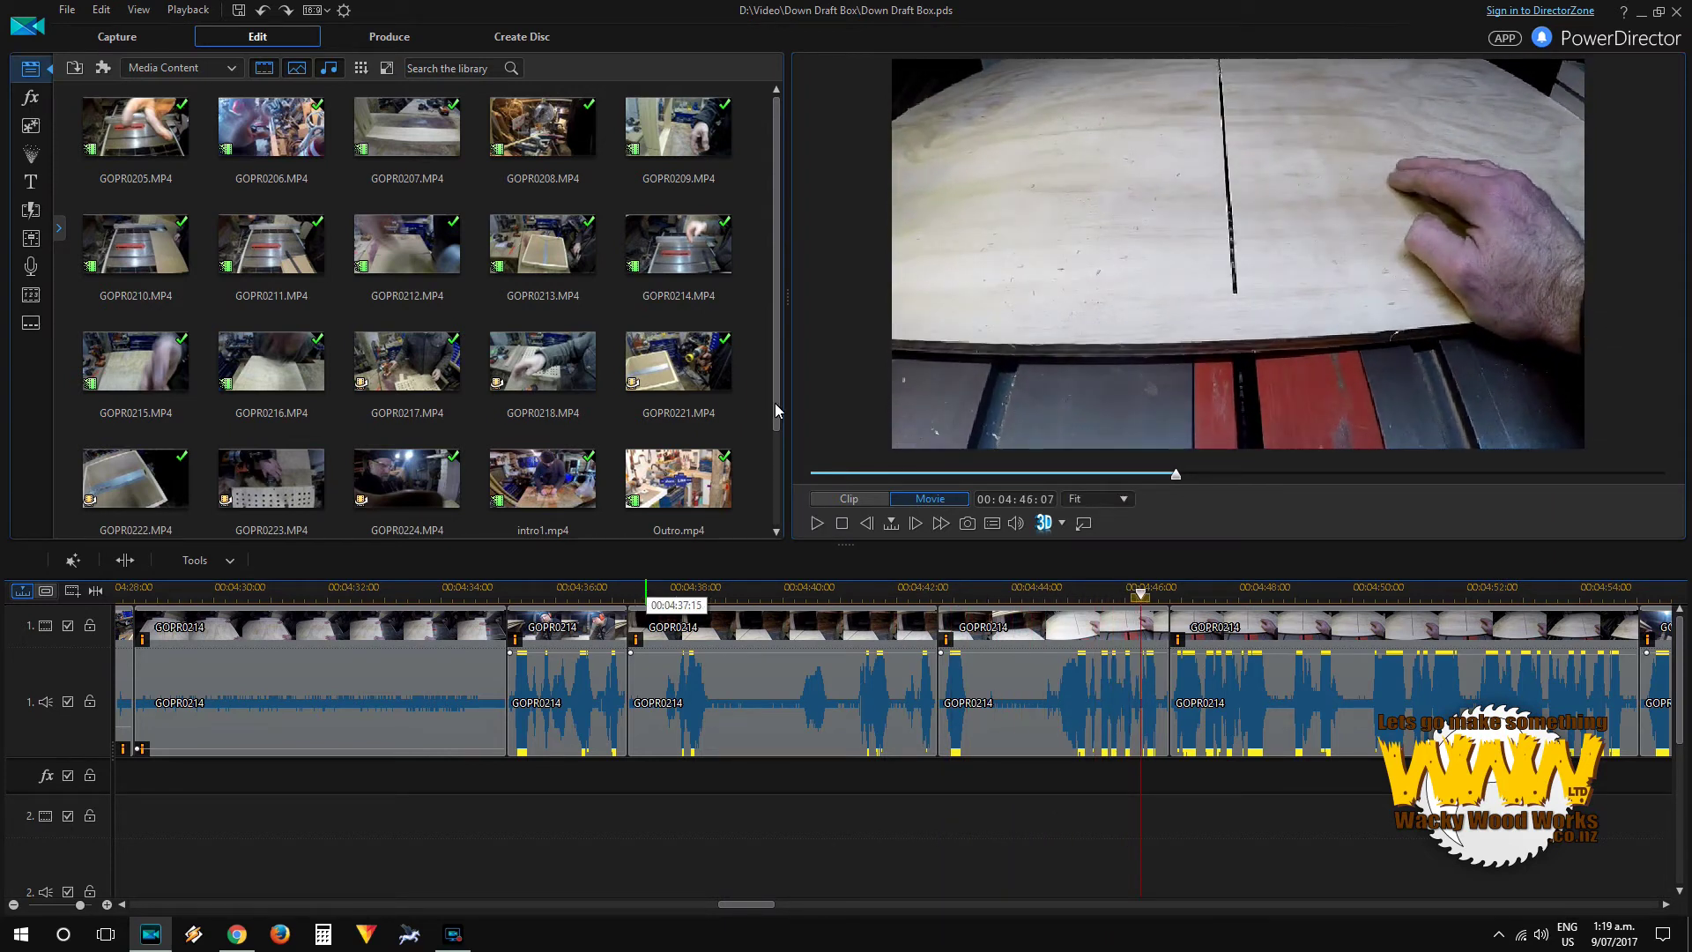
Step: Place the playhead at 00:04:38:17 in the GOPR0214 clip starting at 00:04:37:07 and unlink its video and audio
click(717, 696)
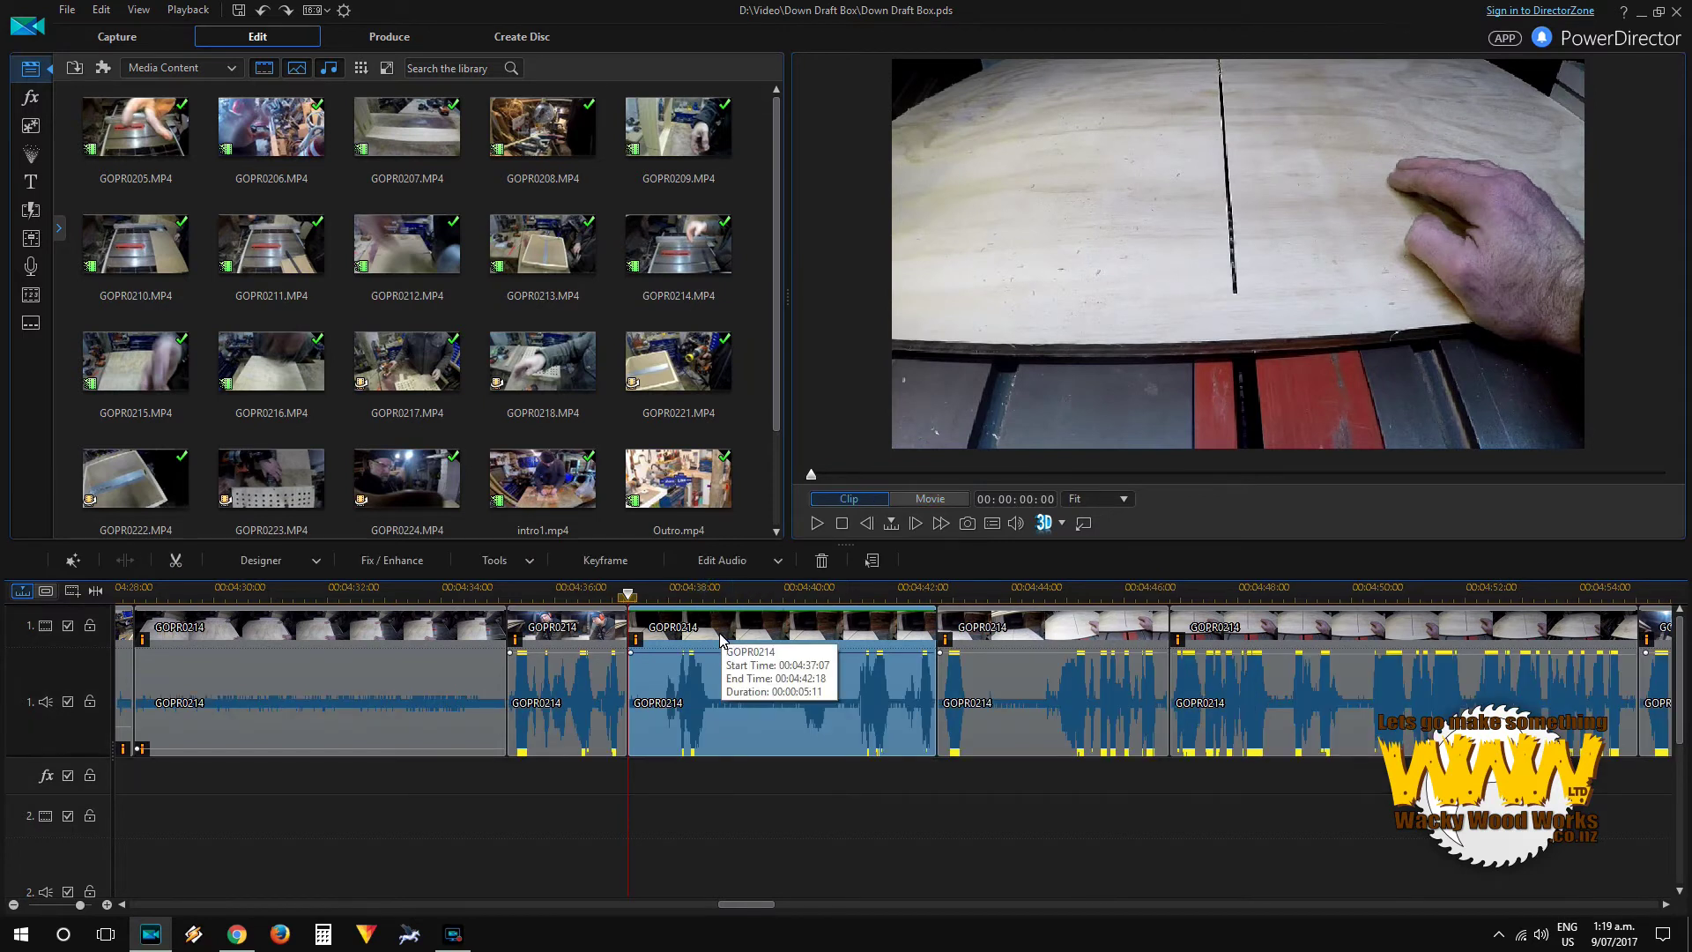
click(710, 592)
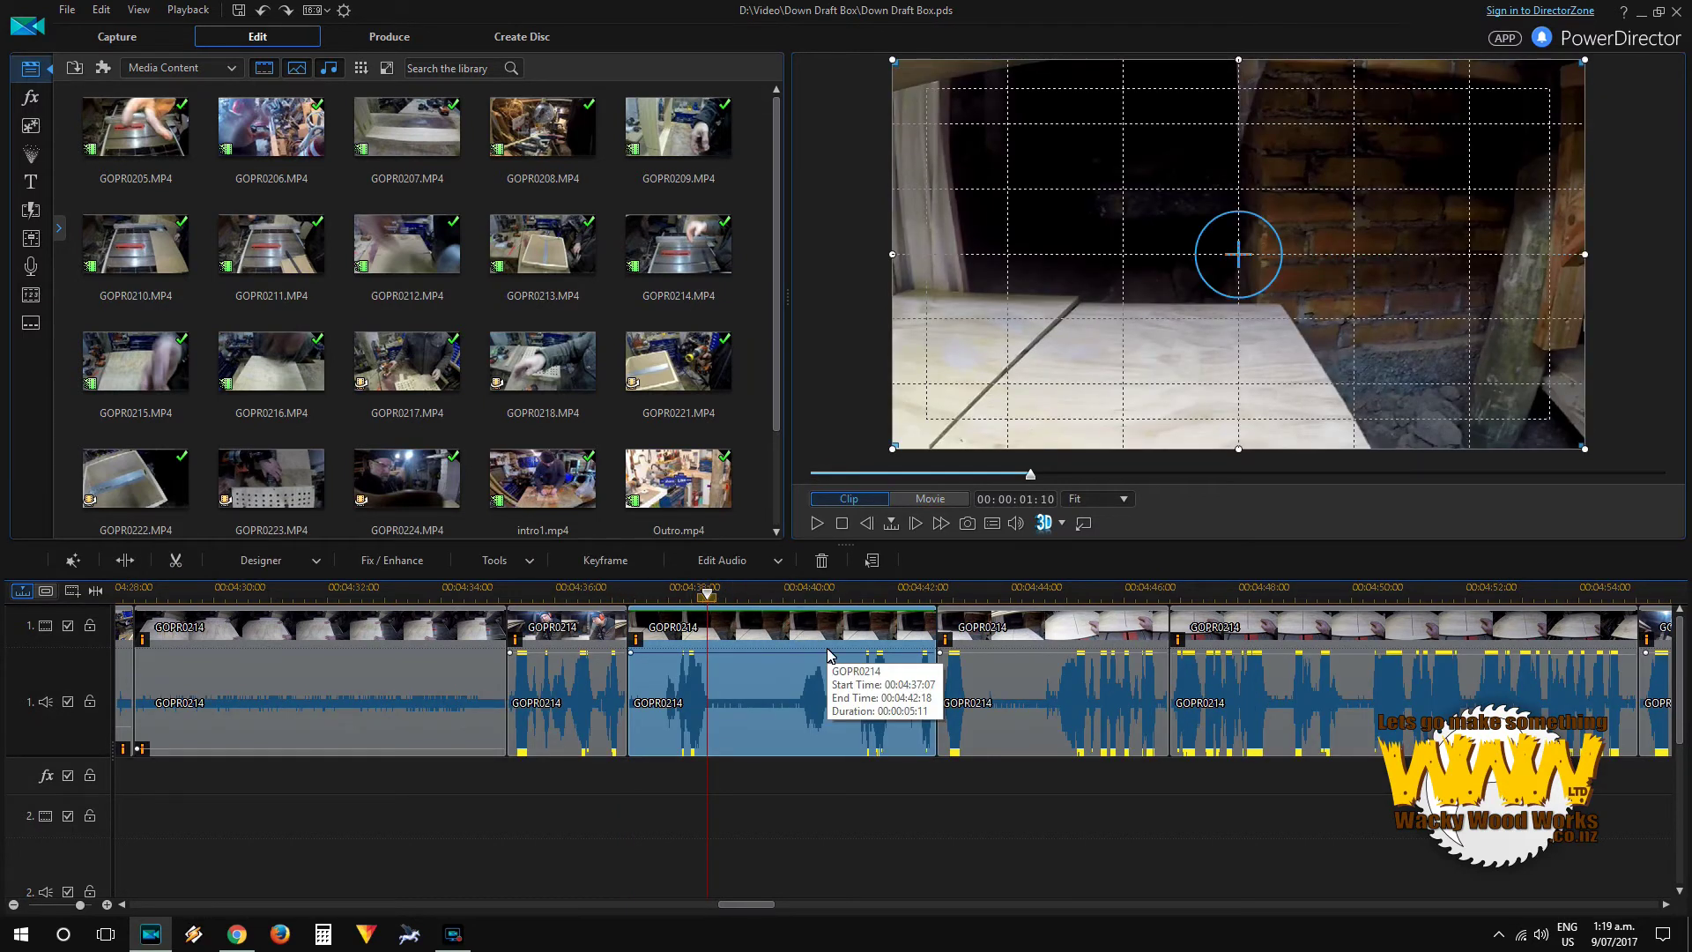
right_click(785, 659)
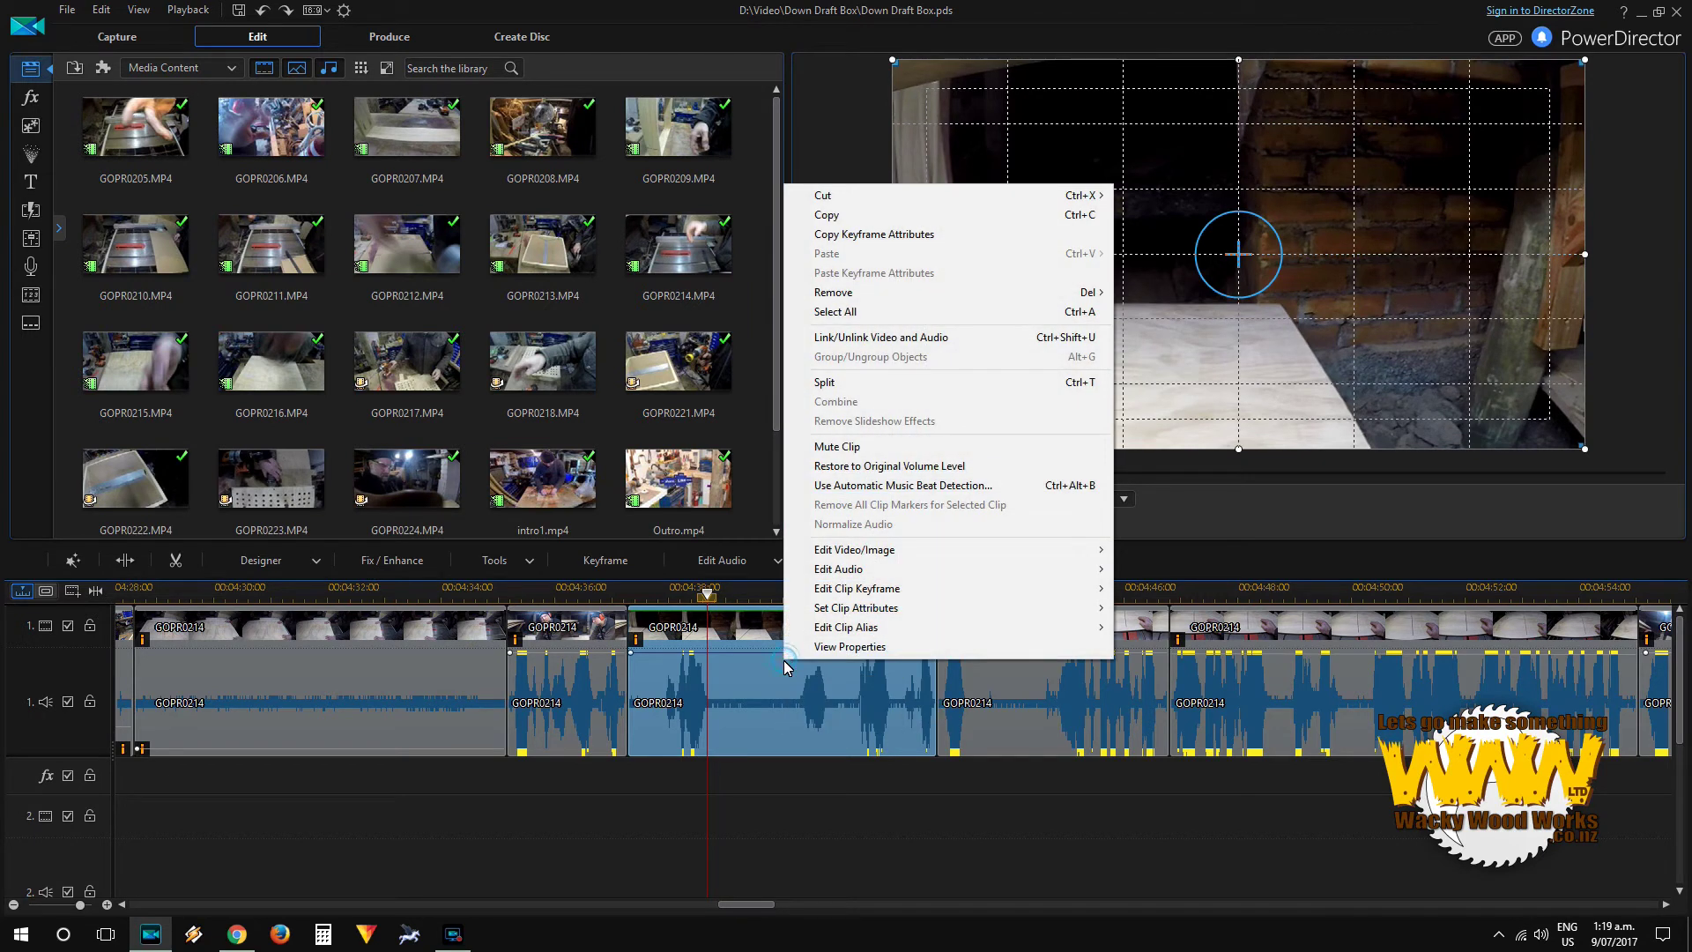
click(882, 338)
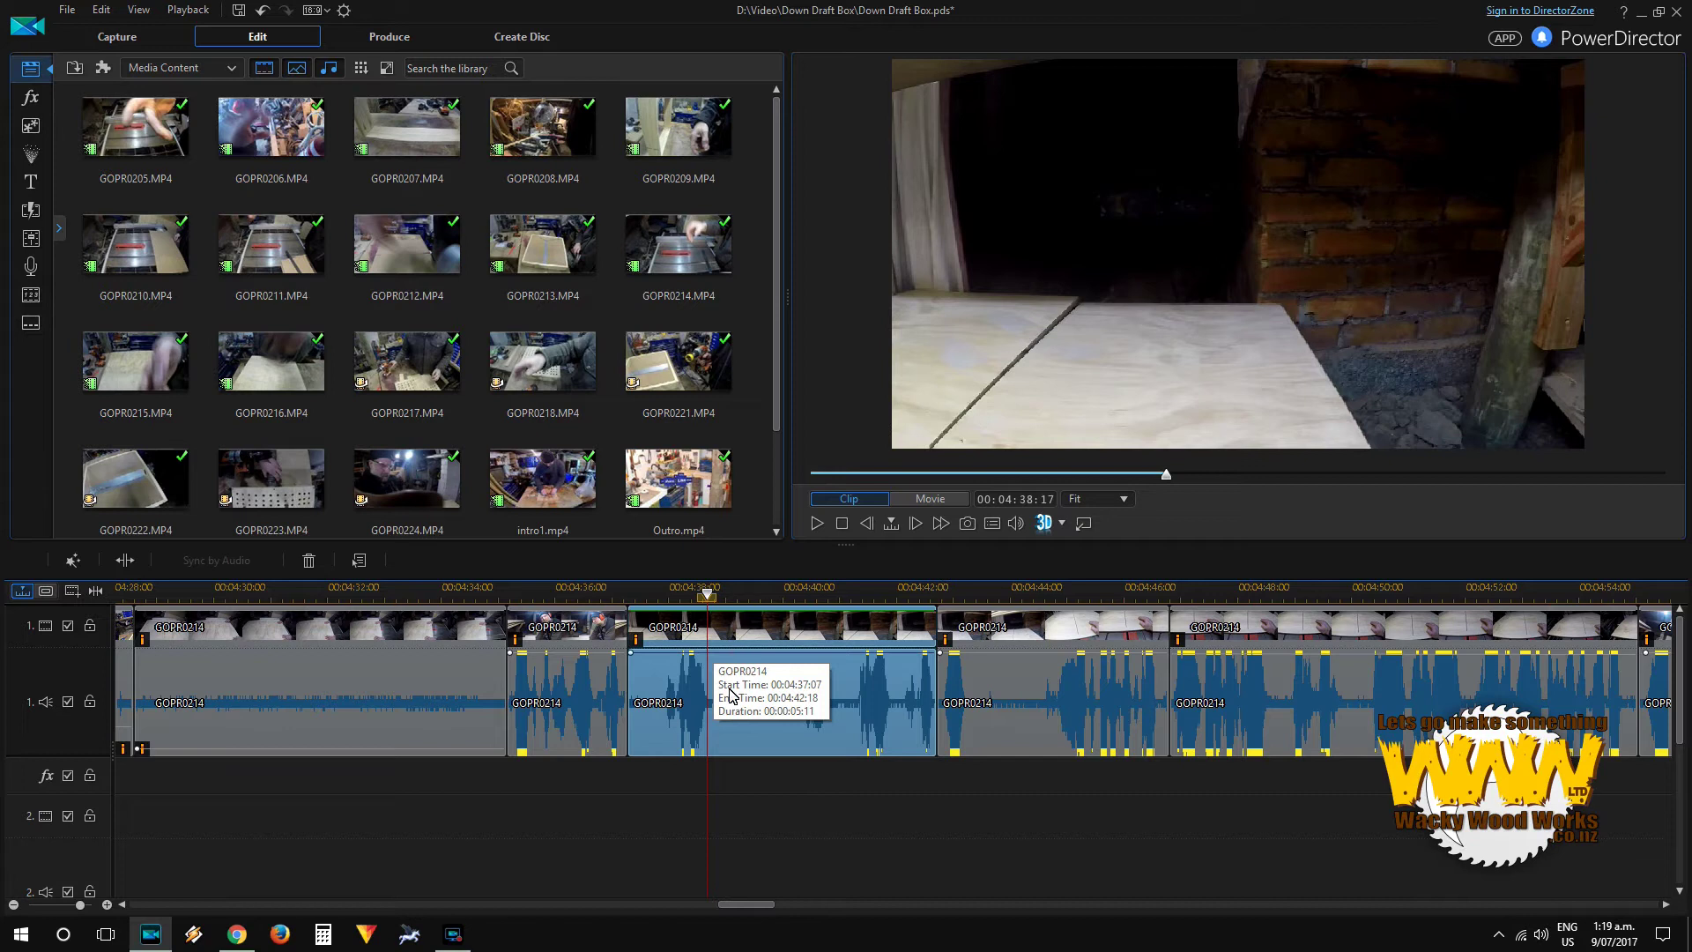
click(765, 780)
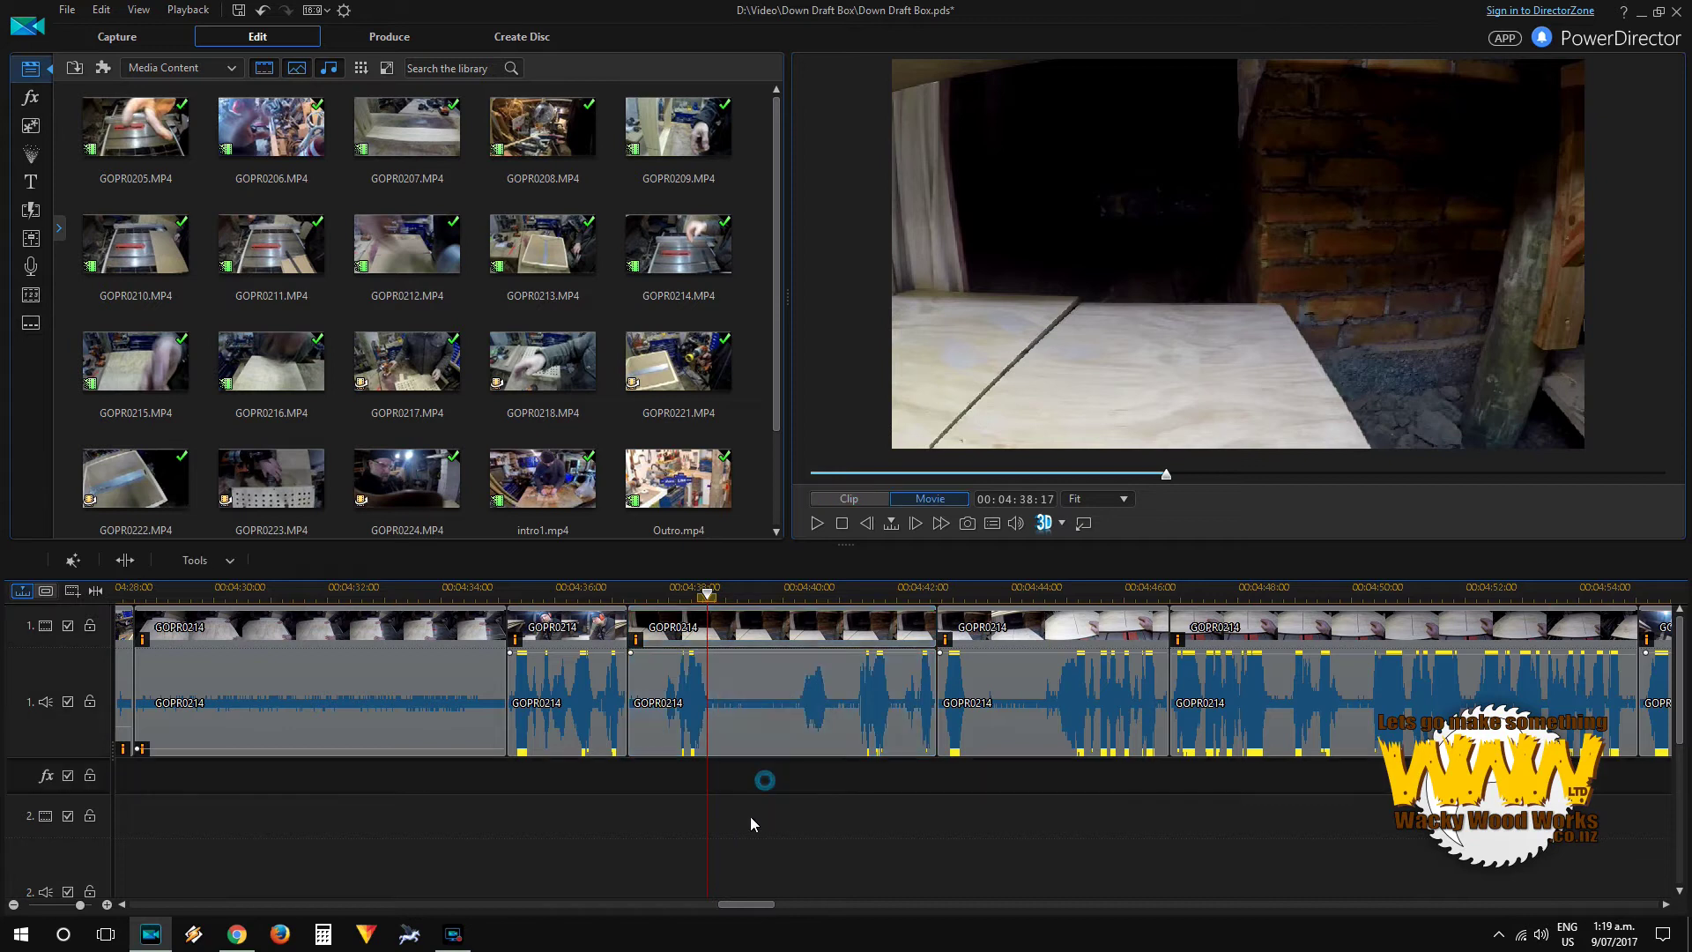
Step: Split the unlinked GOPR0214 audio at 00:04:38:17 and trim the start of its second piece up to the next burst of sound
click(763, 696)
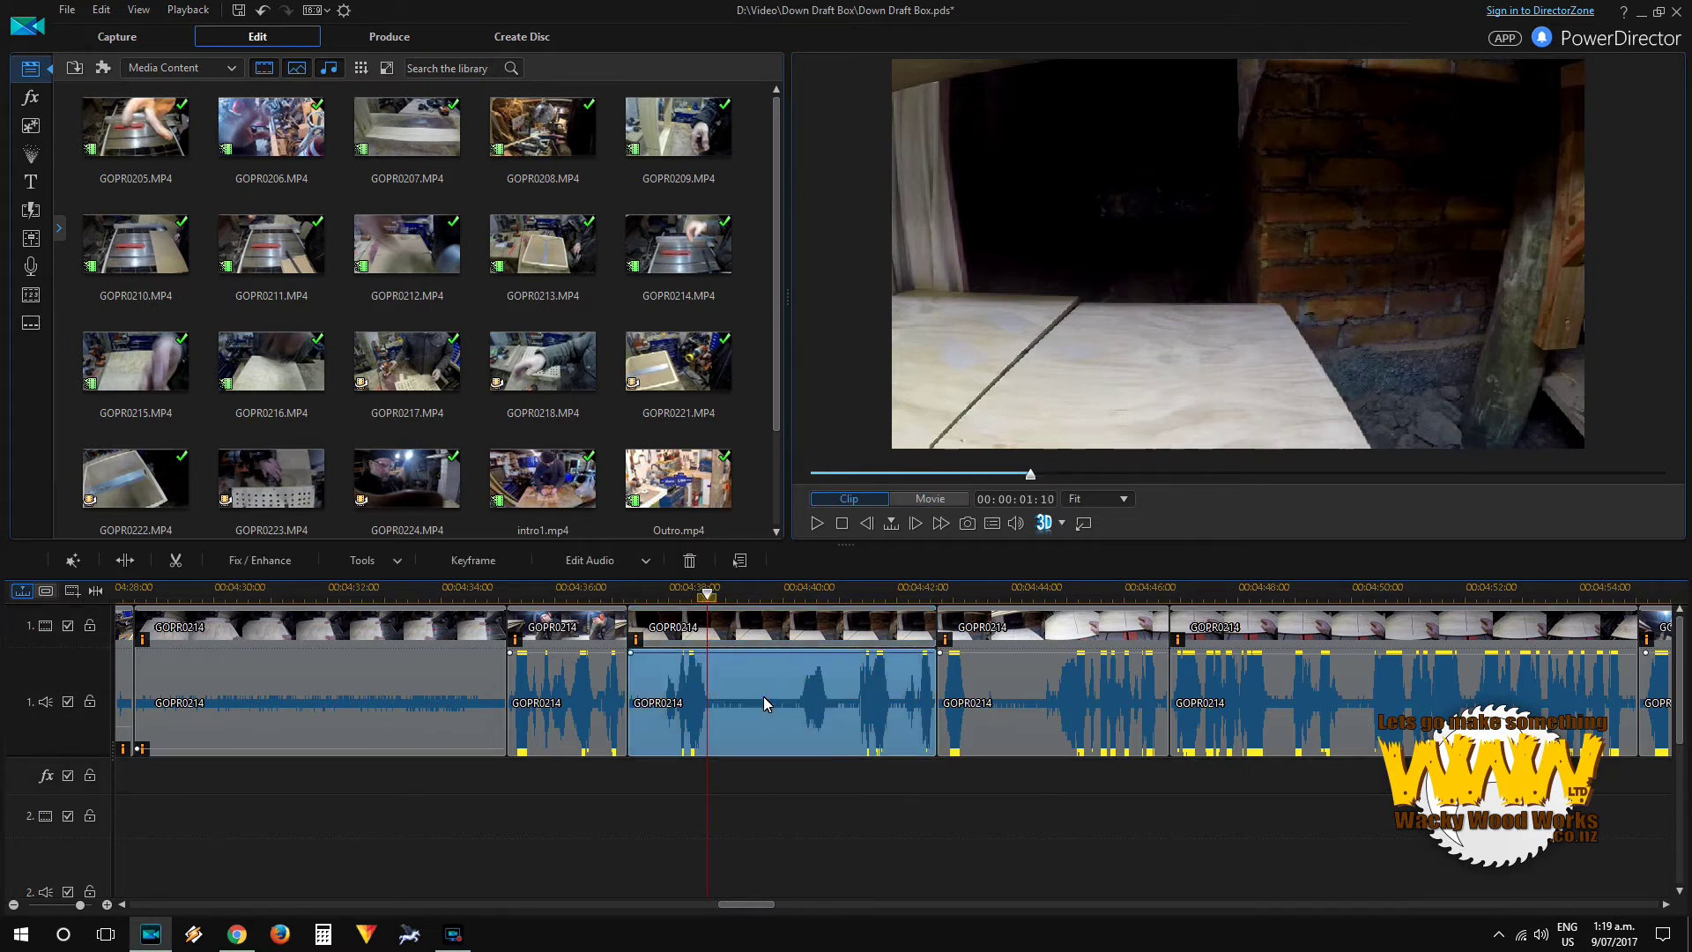
key(ctrl+t)
drag(709, 705, 799, 705)
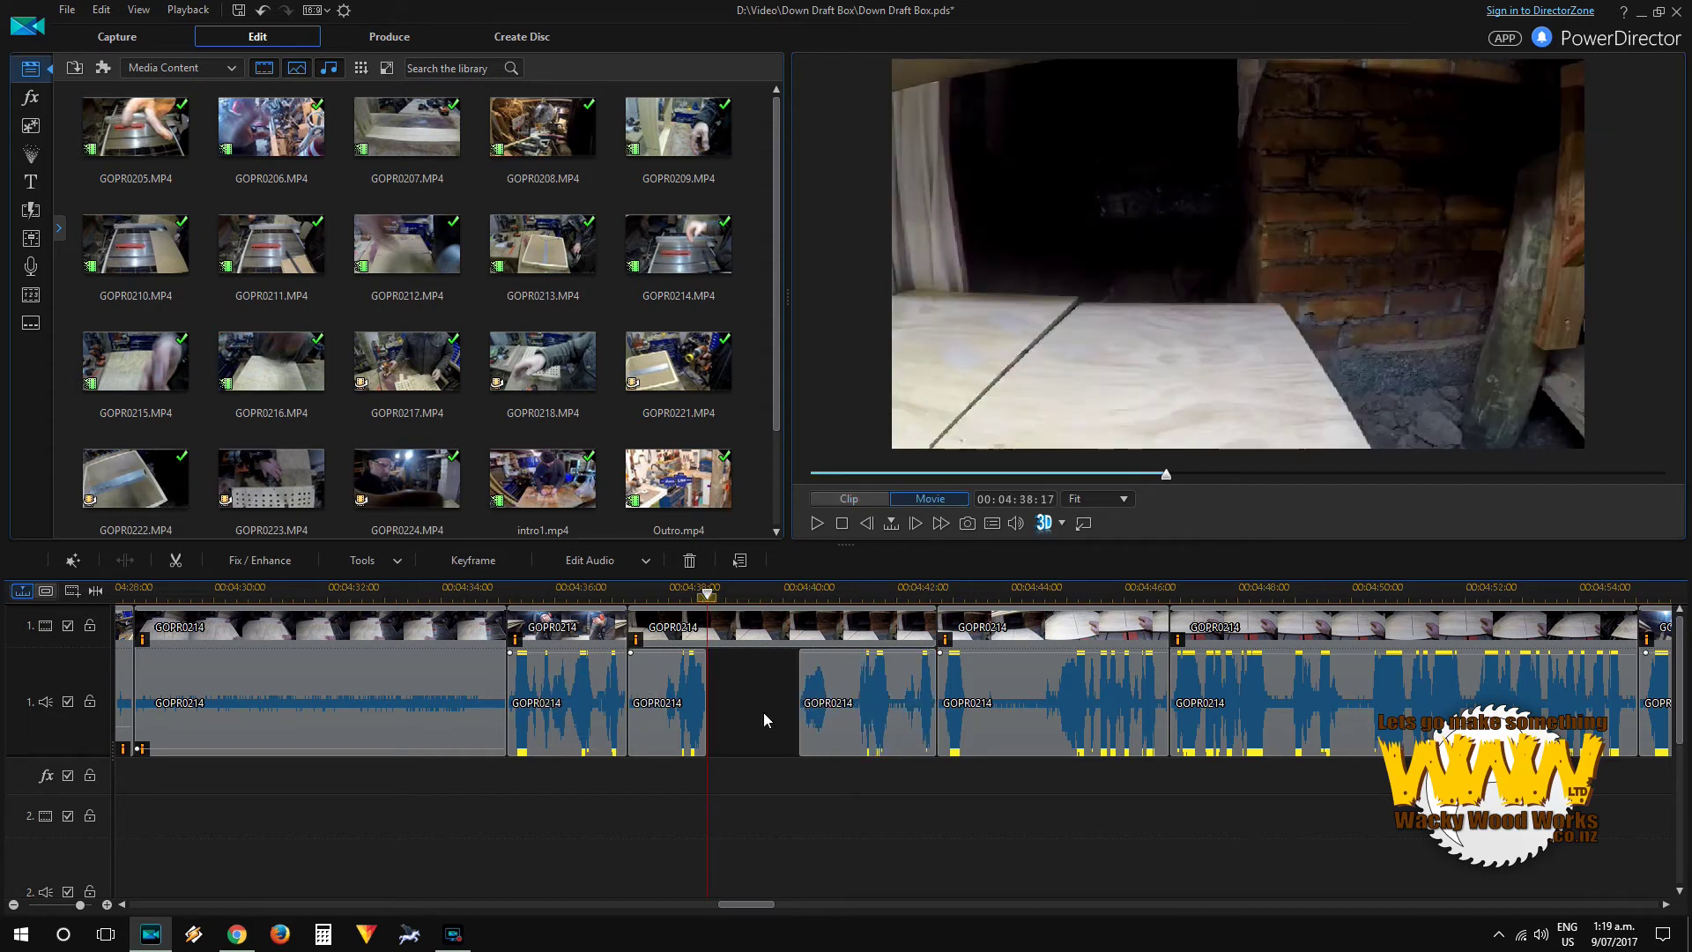
Step: Split the remaining GOPR0214 audio at 00:04:40:22 and just after 00:04:41, and delete the short piece between the cuts
click(807, 701)
click(832, 589)
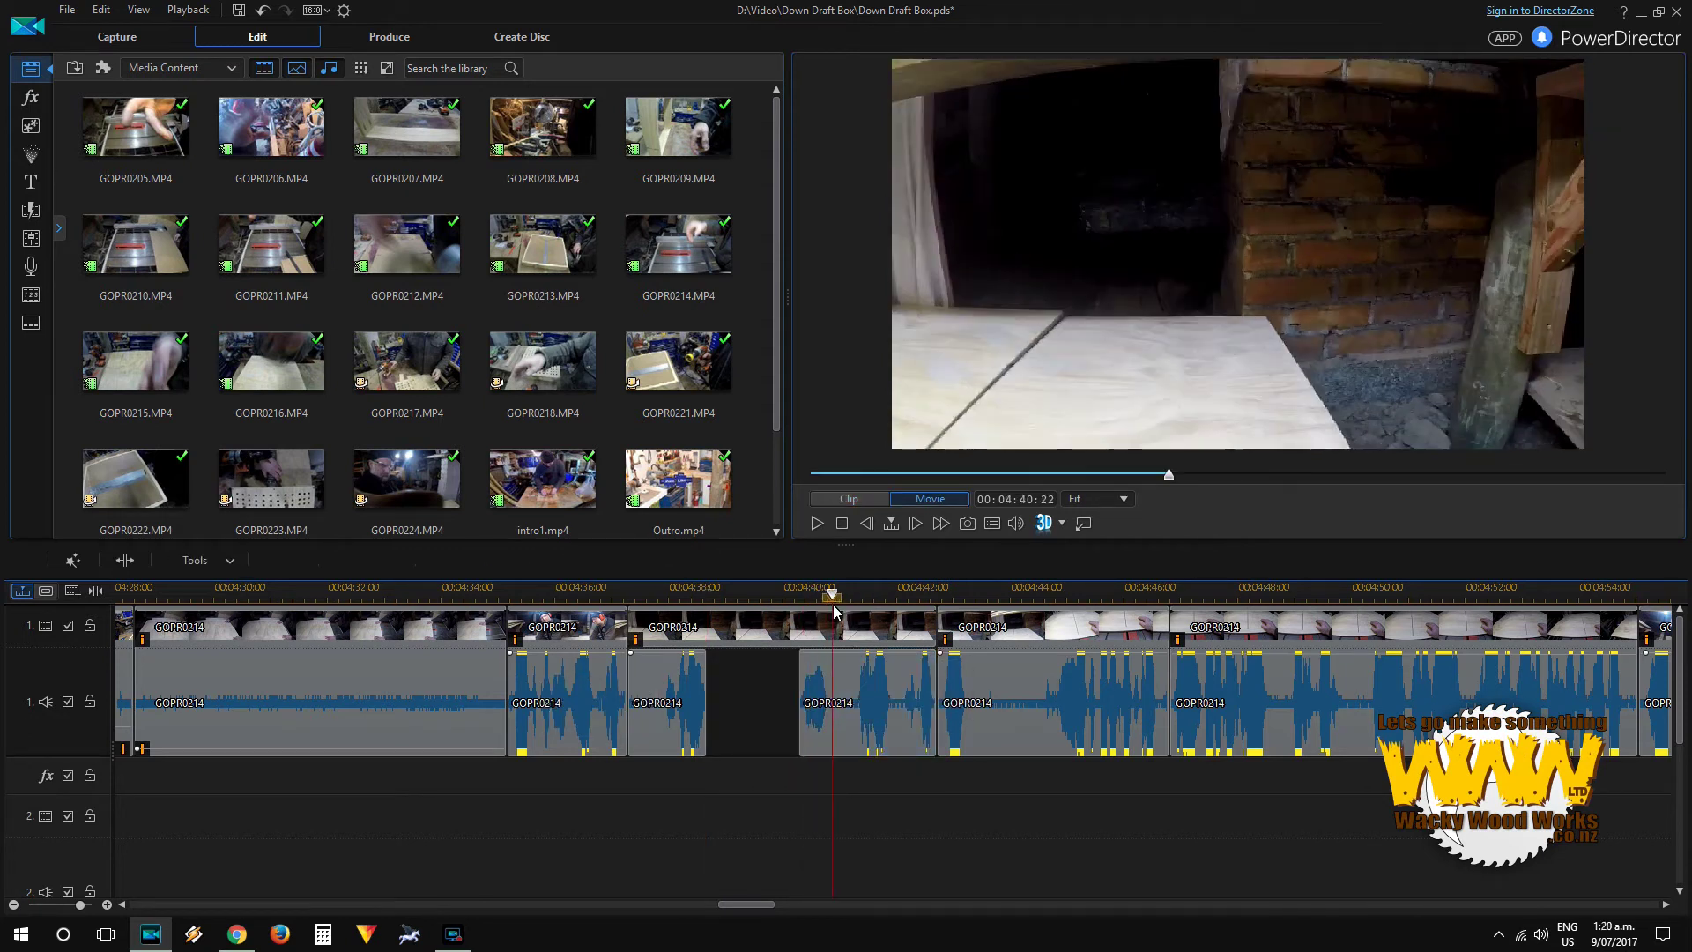
key(ctrl+t)
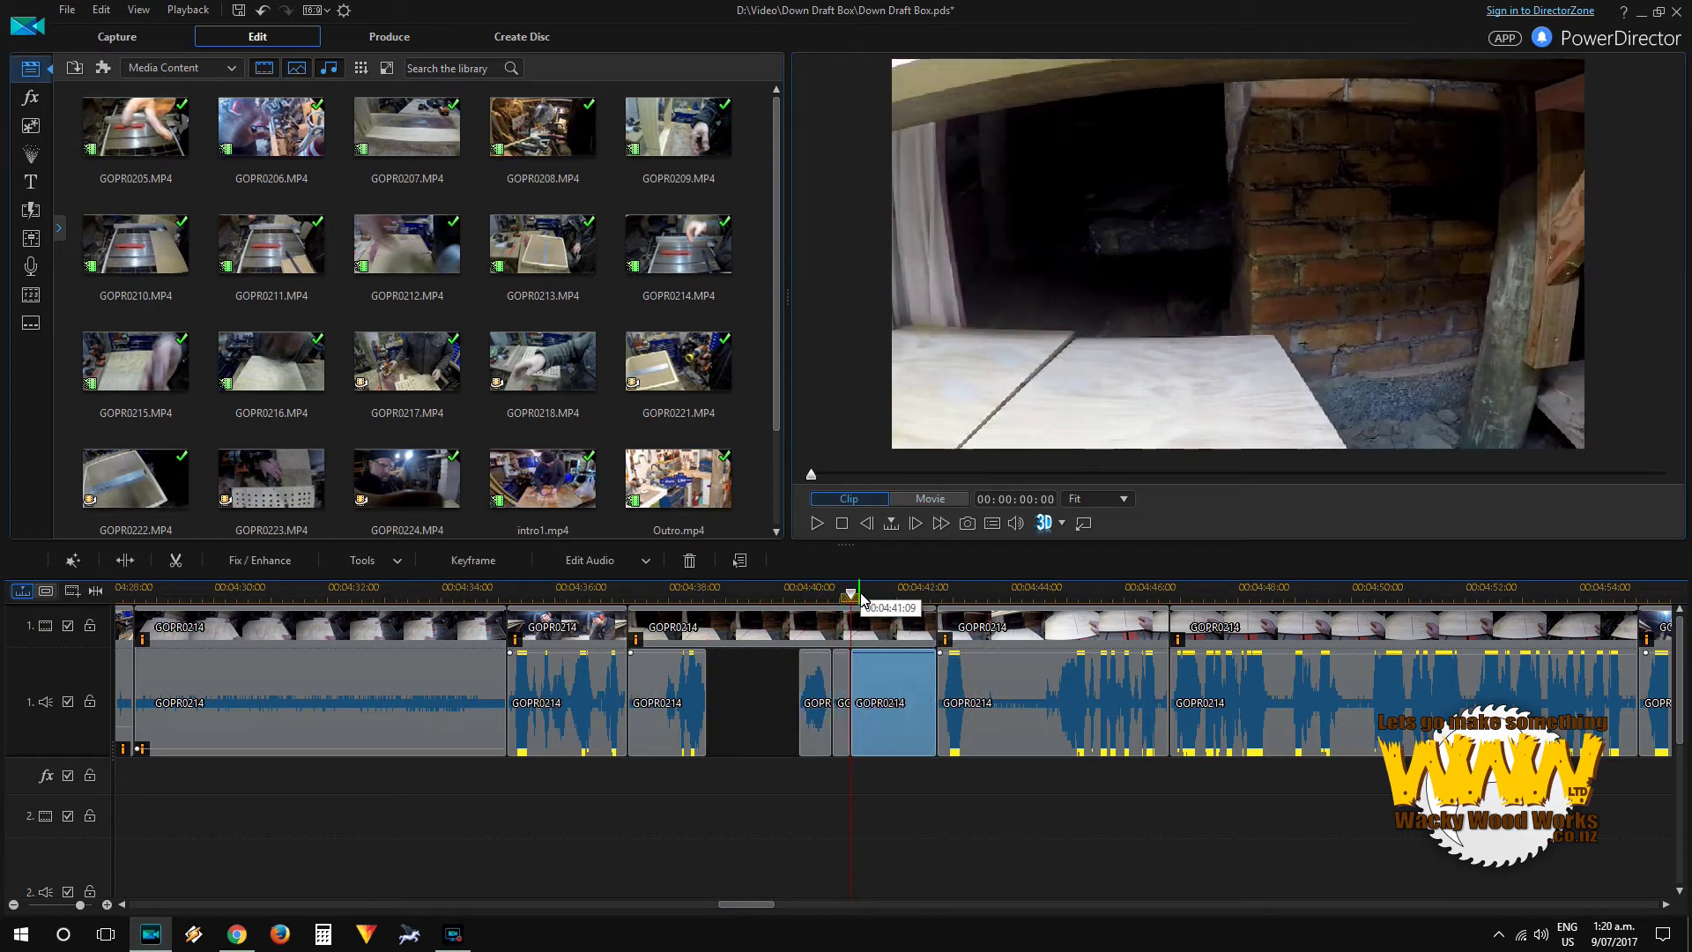
click(838, 709)
key(Delete)
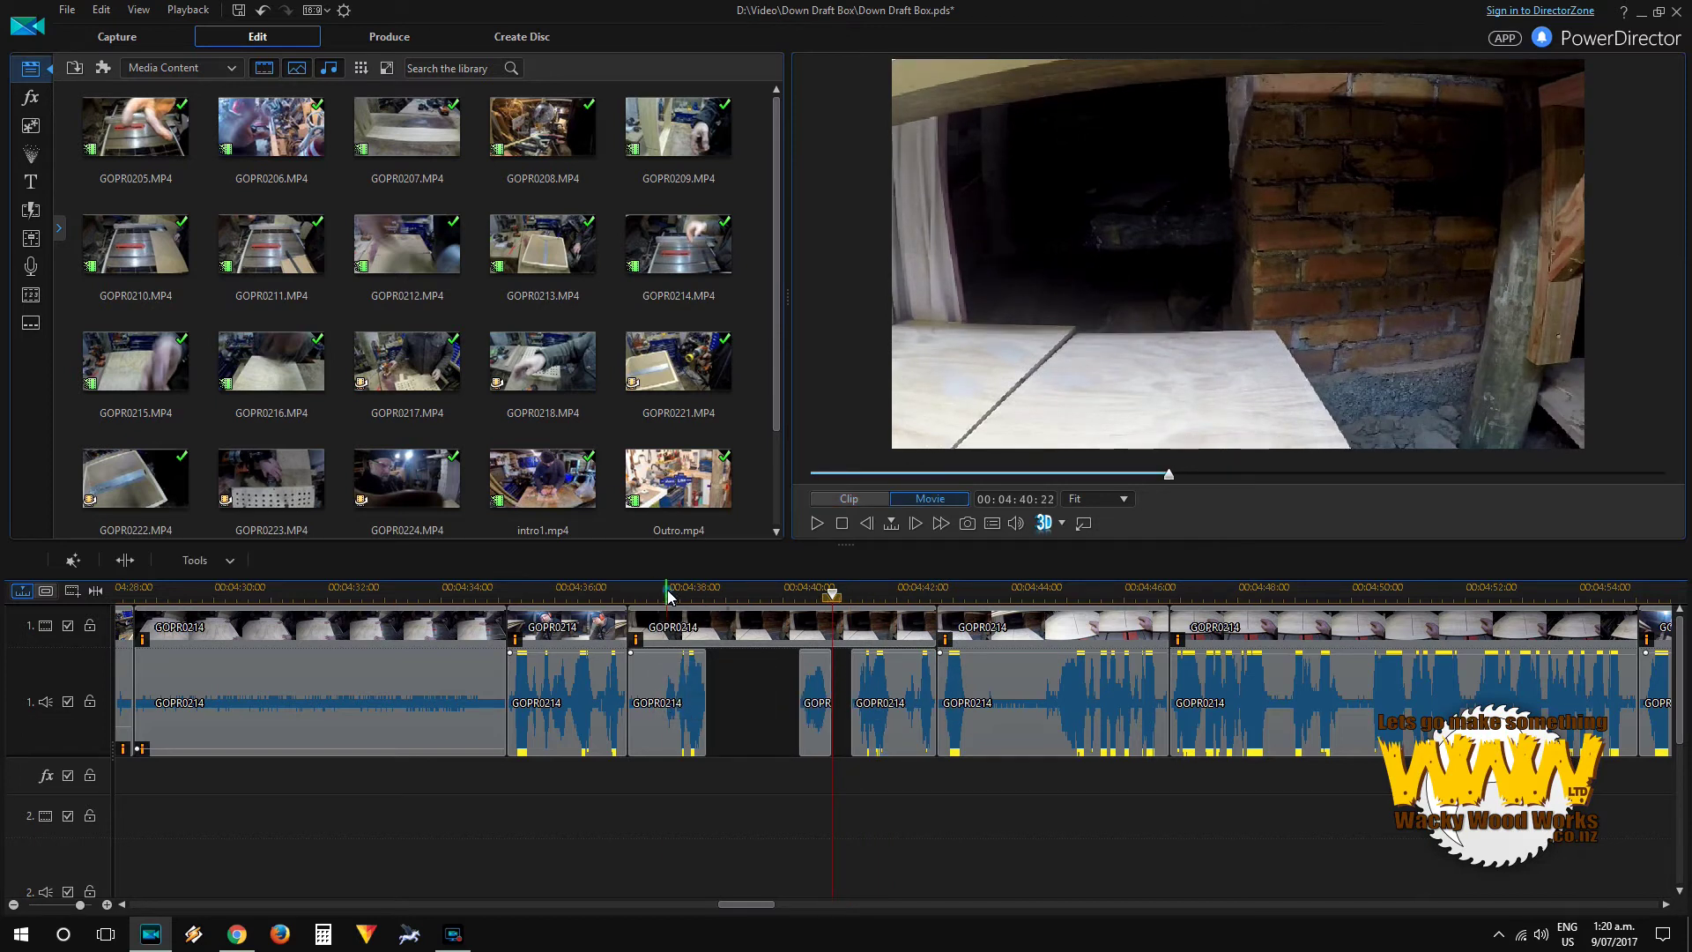
Step: Split the GOPR0214 video and audio at 00:04:37:22 and delete the opening piece of both, closing the gap
click(668, 596)
drag(668, 596, 668, 599)
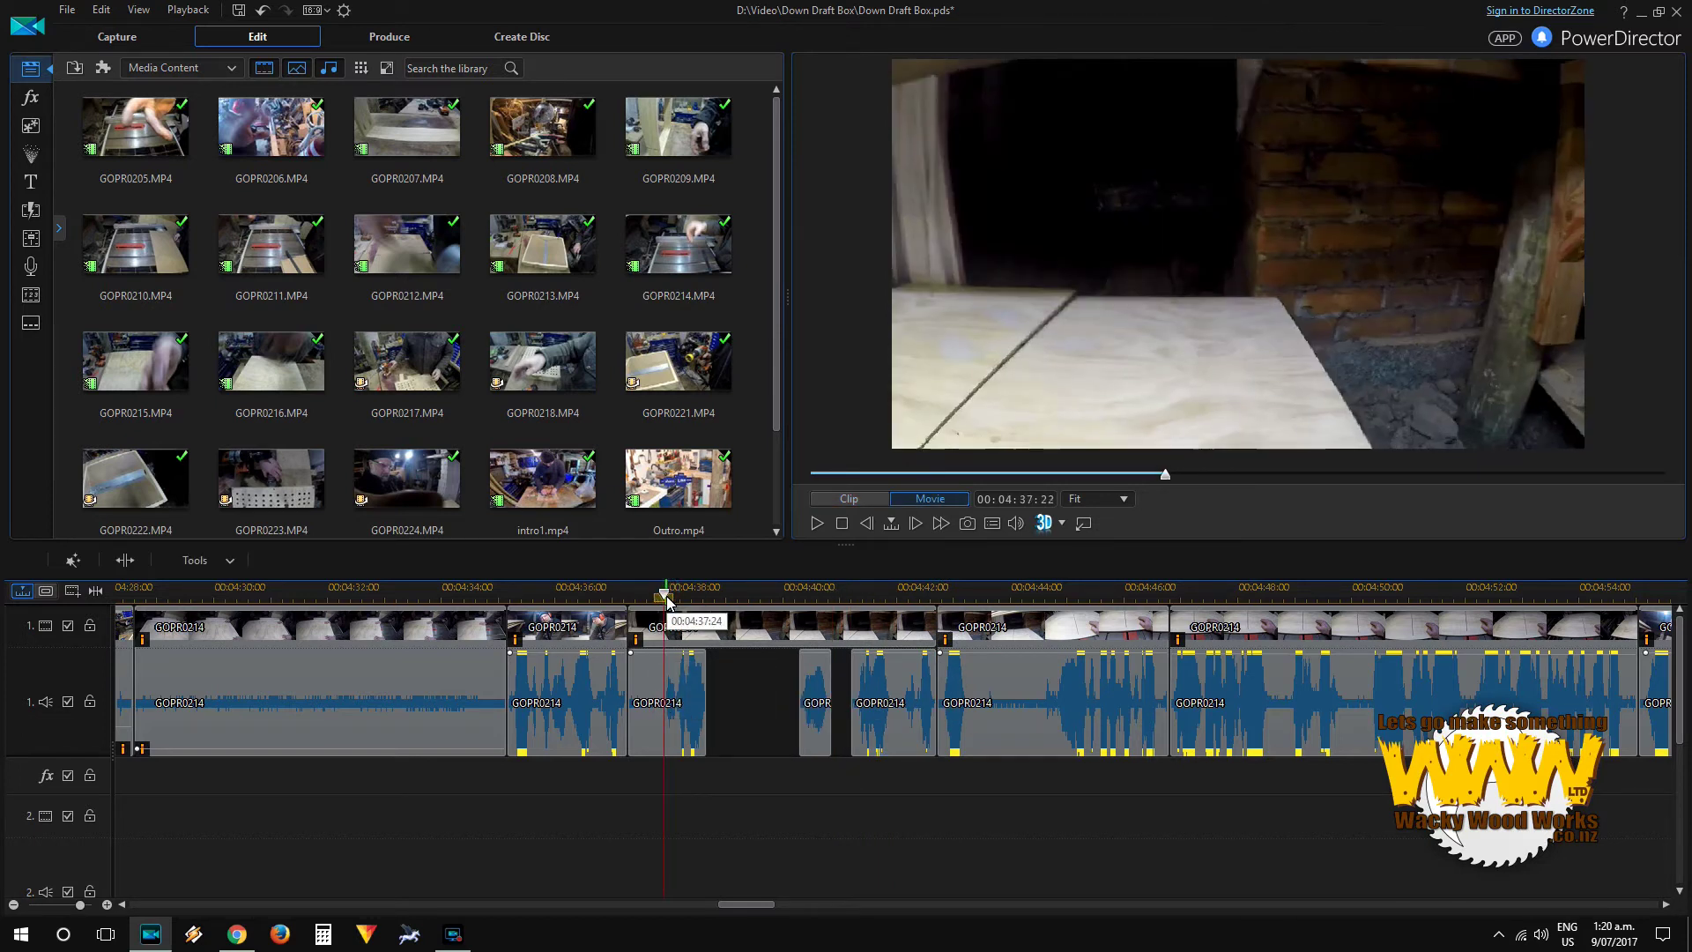
key(comma)
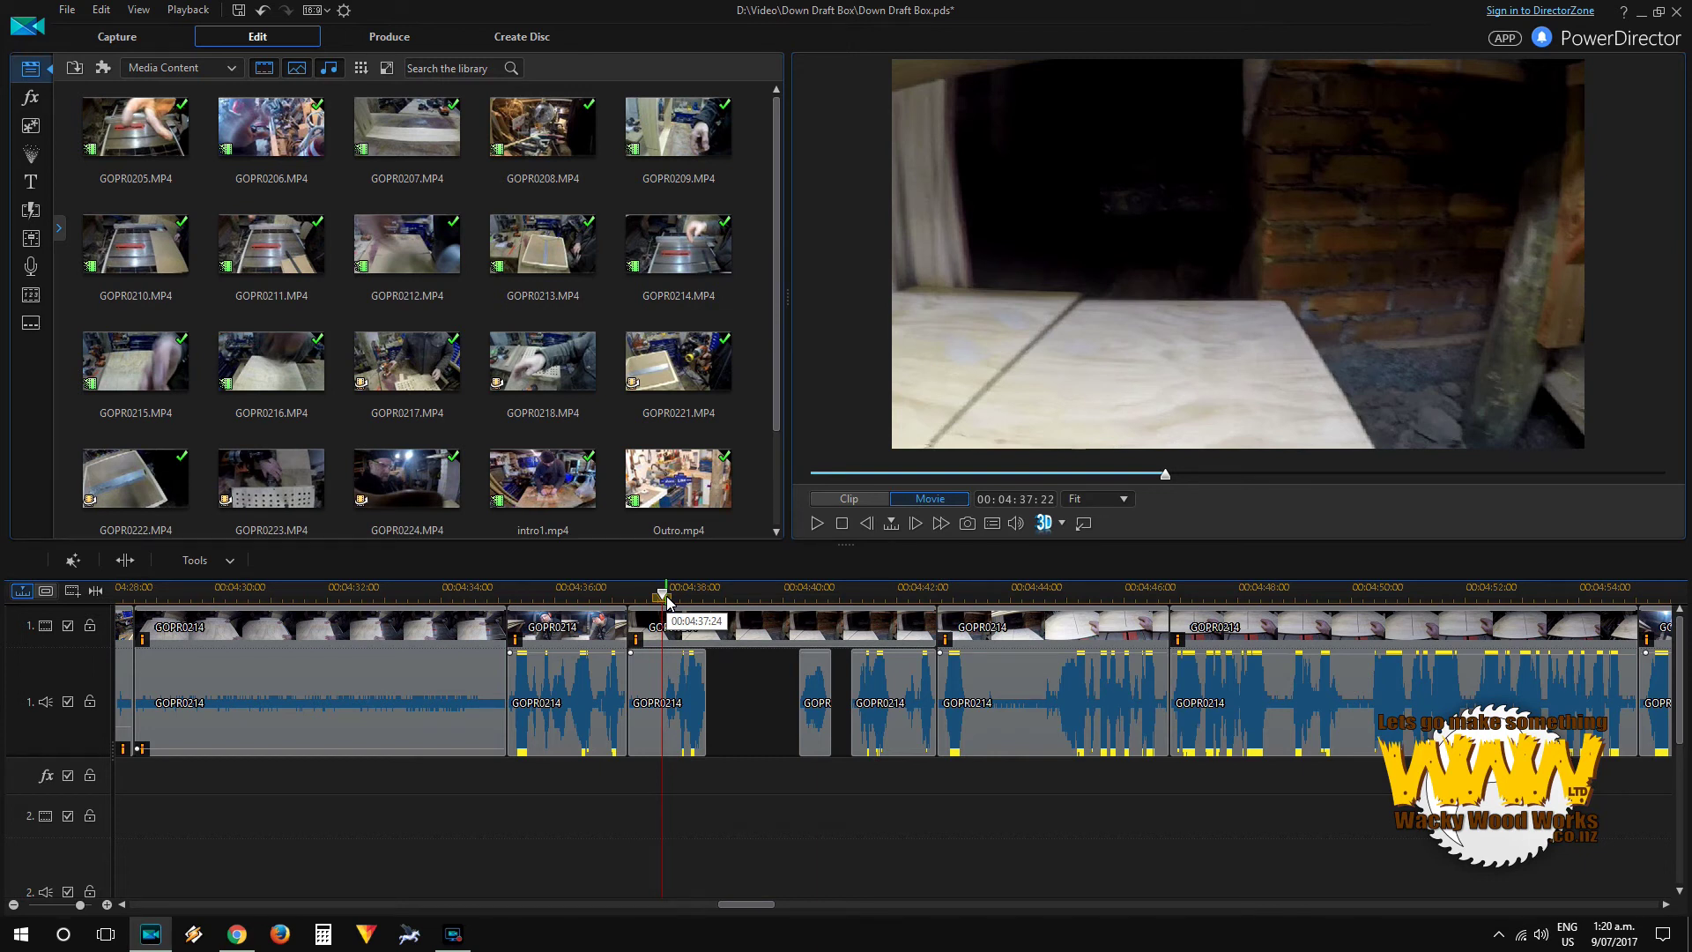
key(ctrl+t)
click(648, 677)
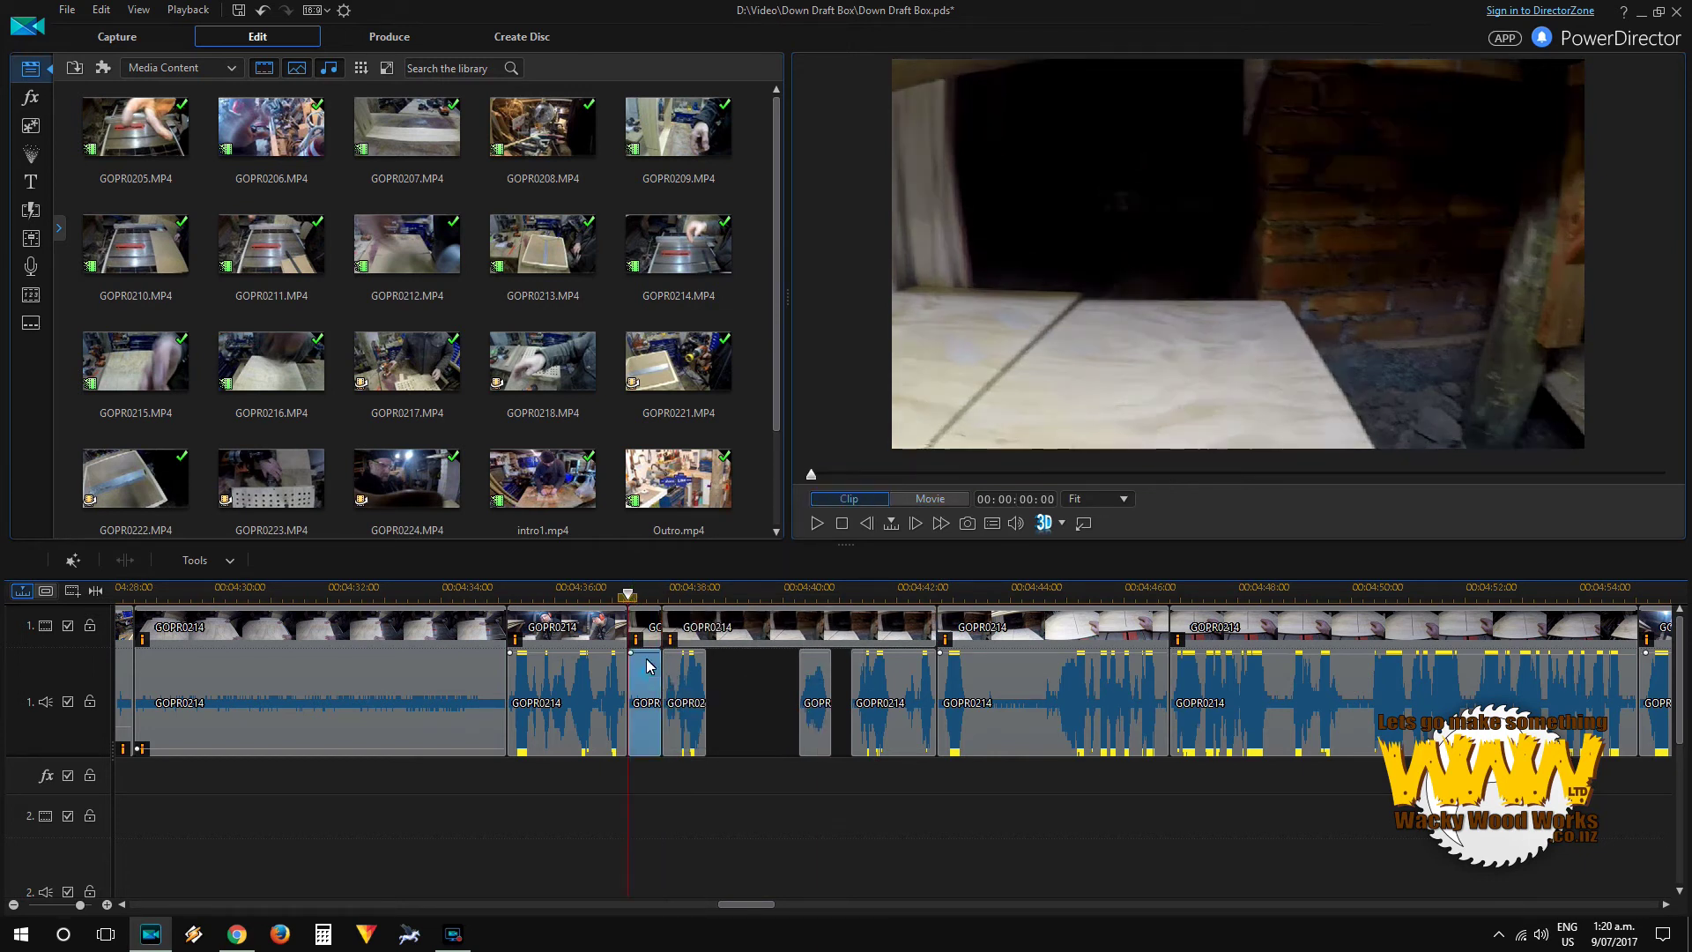
click(654, 626)
key(shift+Delete)
Step: Move the separate GOPR0214 audio pieces together to close the gaps, and play back the joined section
drag(781, 704, 689, 698)
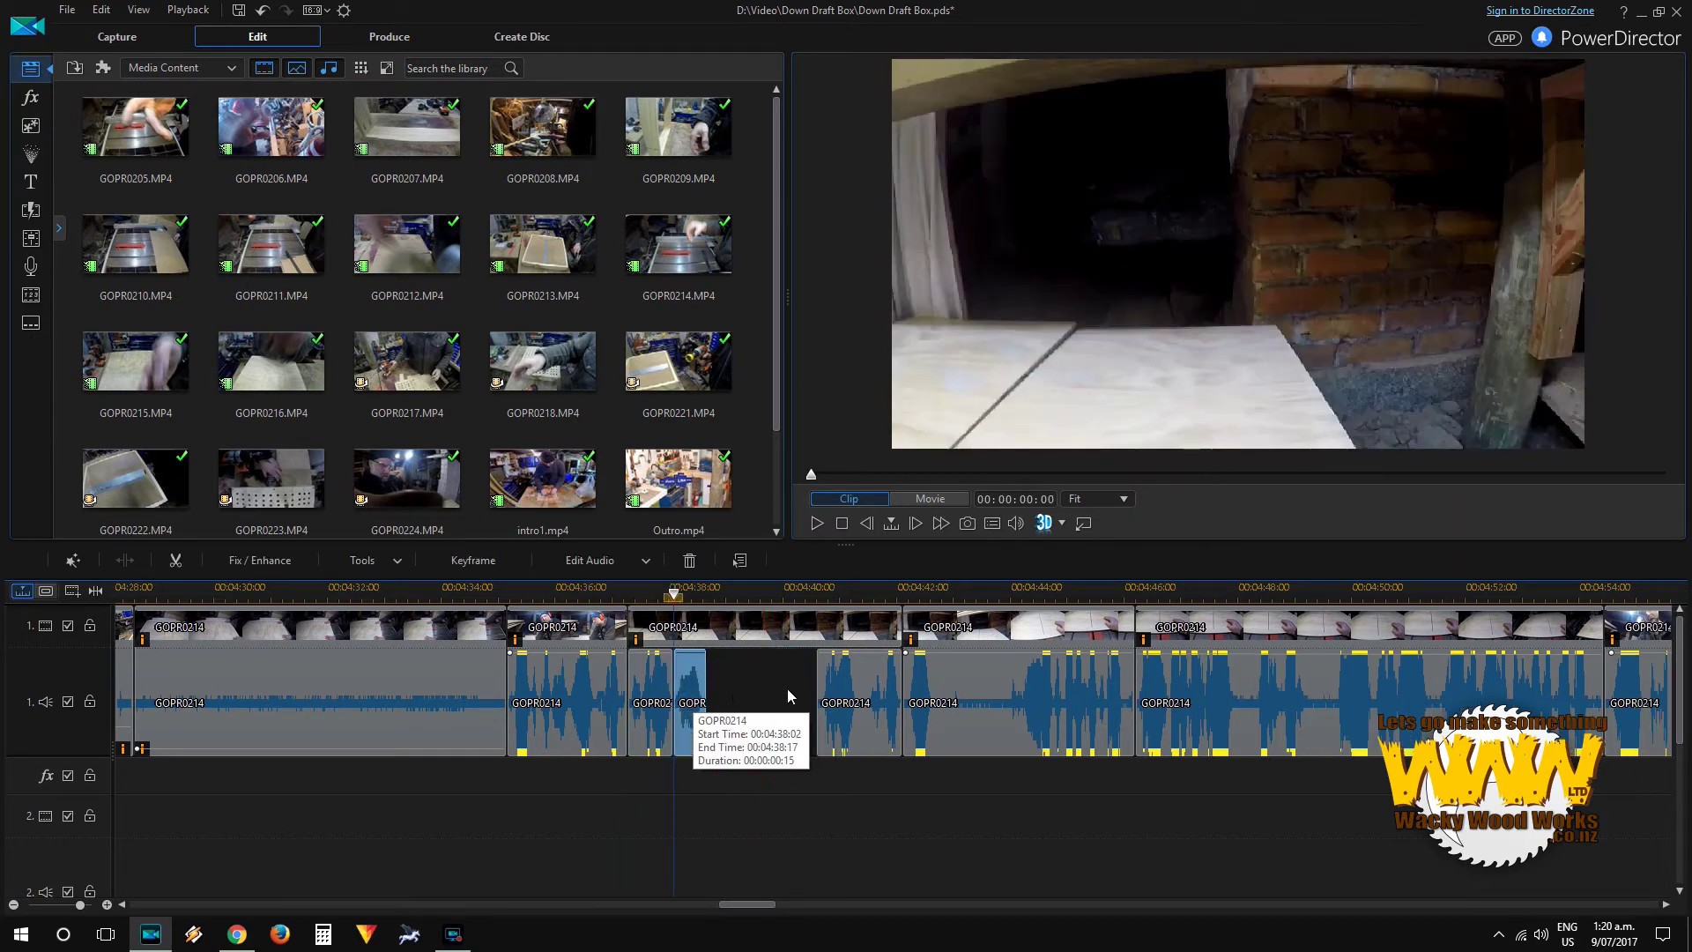
drag(848, 714, 742, 701)
click(632, 590)
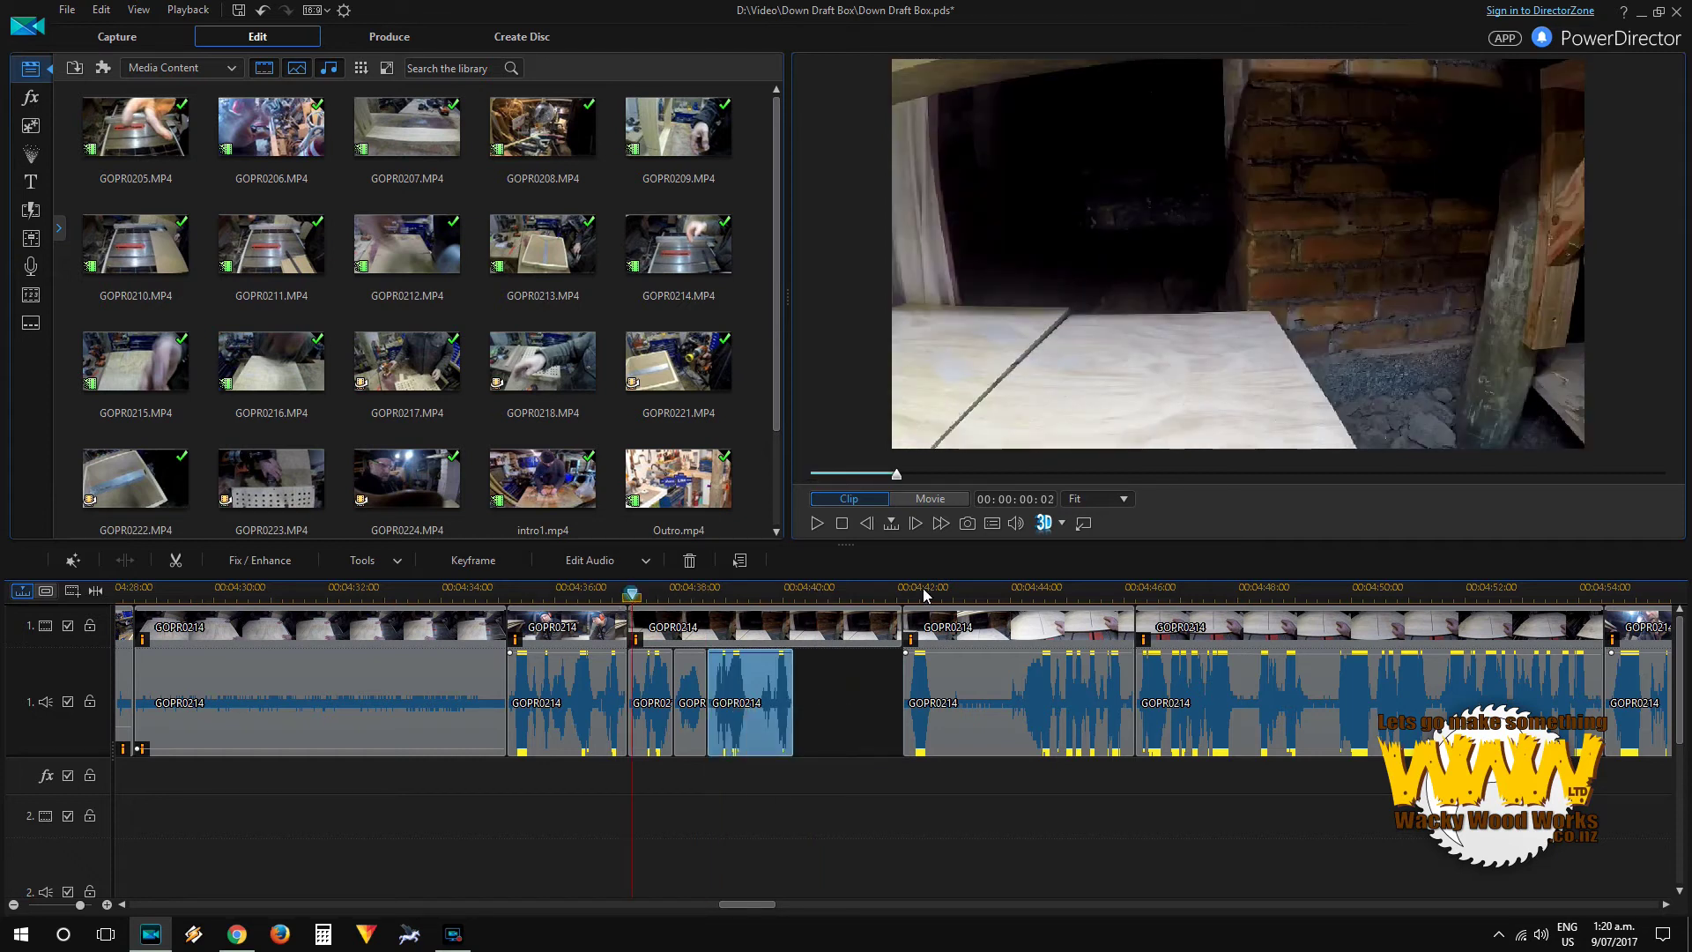
click(817, 525)
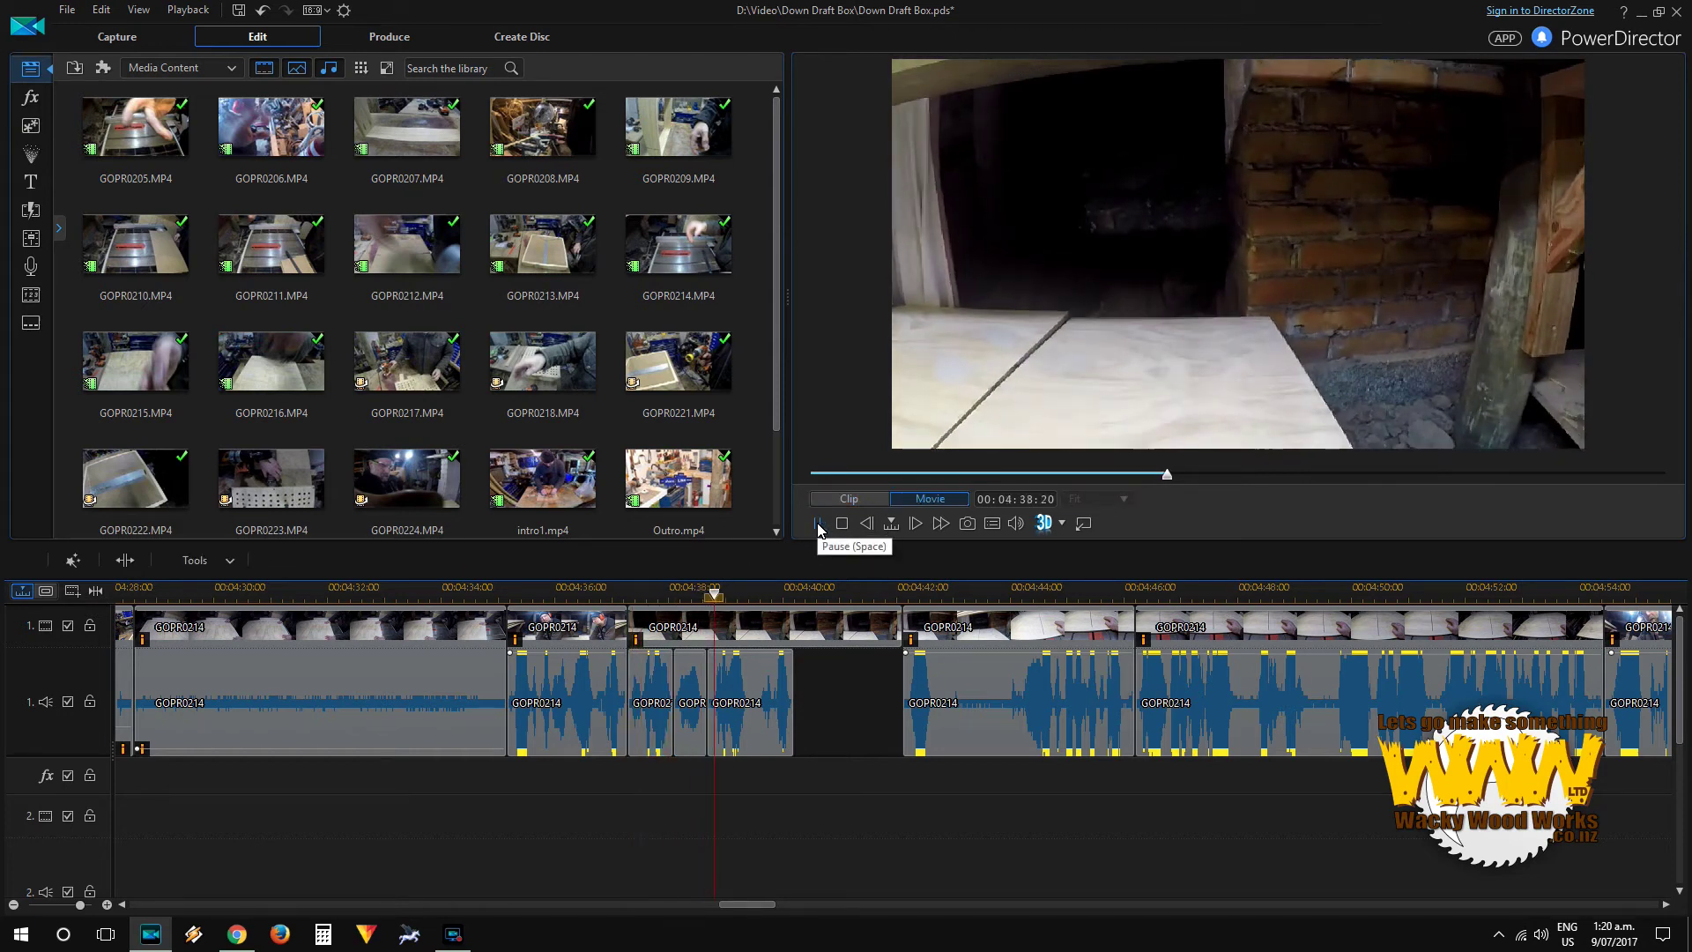
click(818, 525)
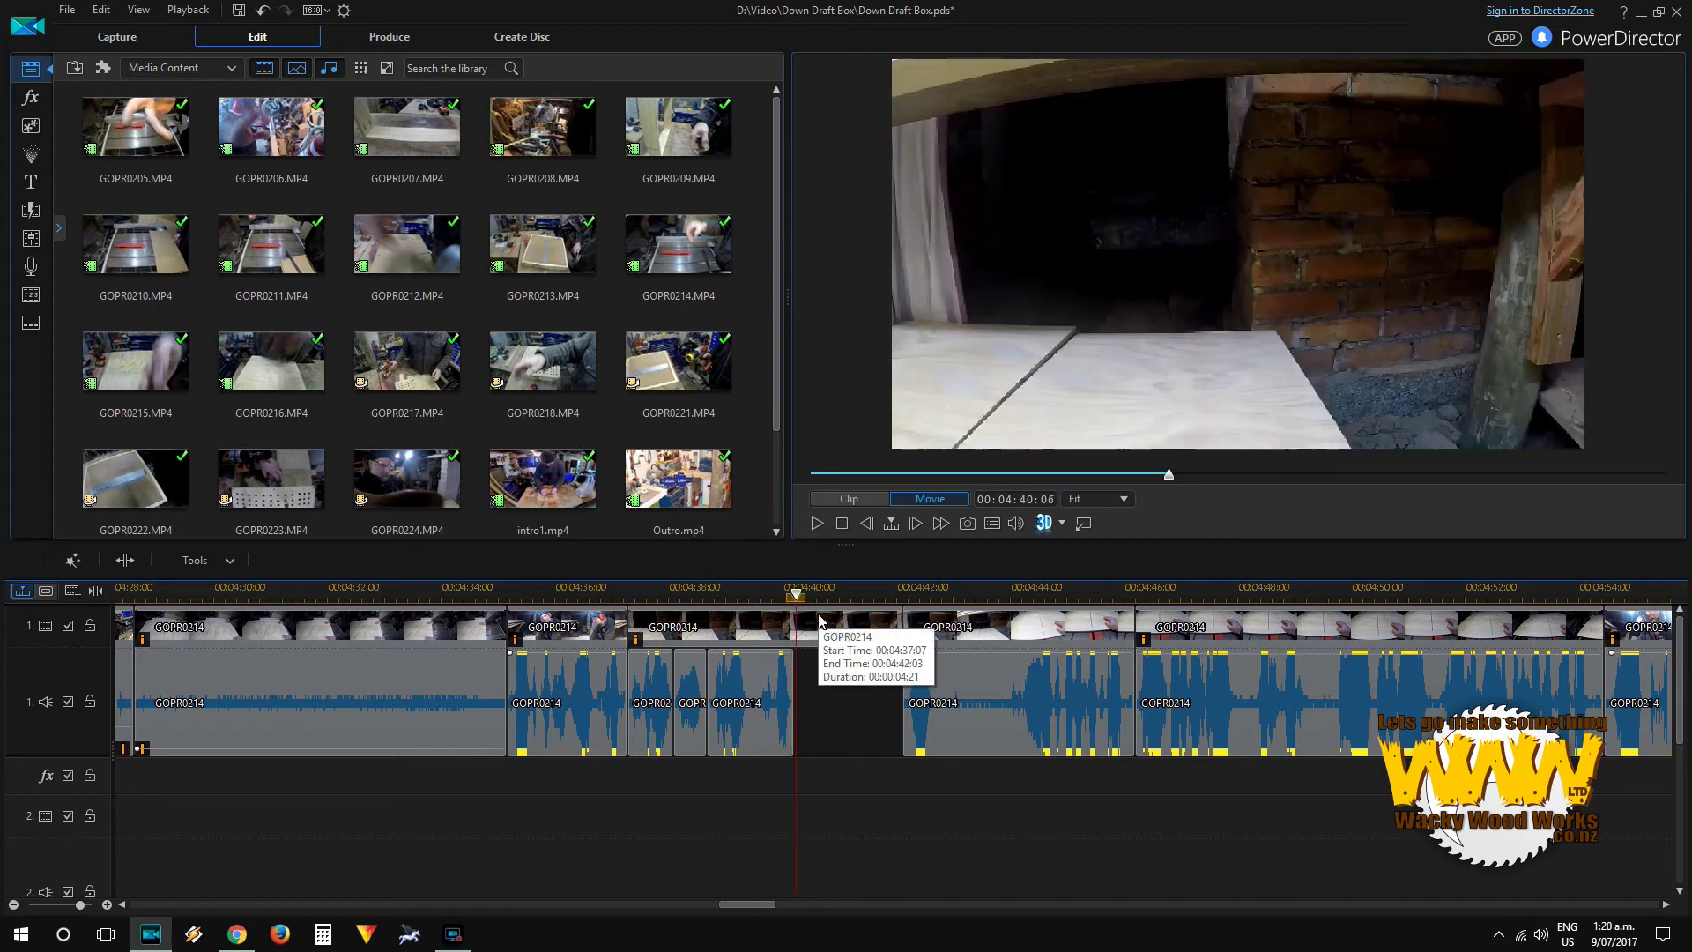
Step: Split the GOPR0214 video at 00:04:40:05, where the joined audio ends, and delete the leftover video, closing the gap
click(820, 620)
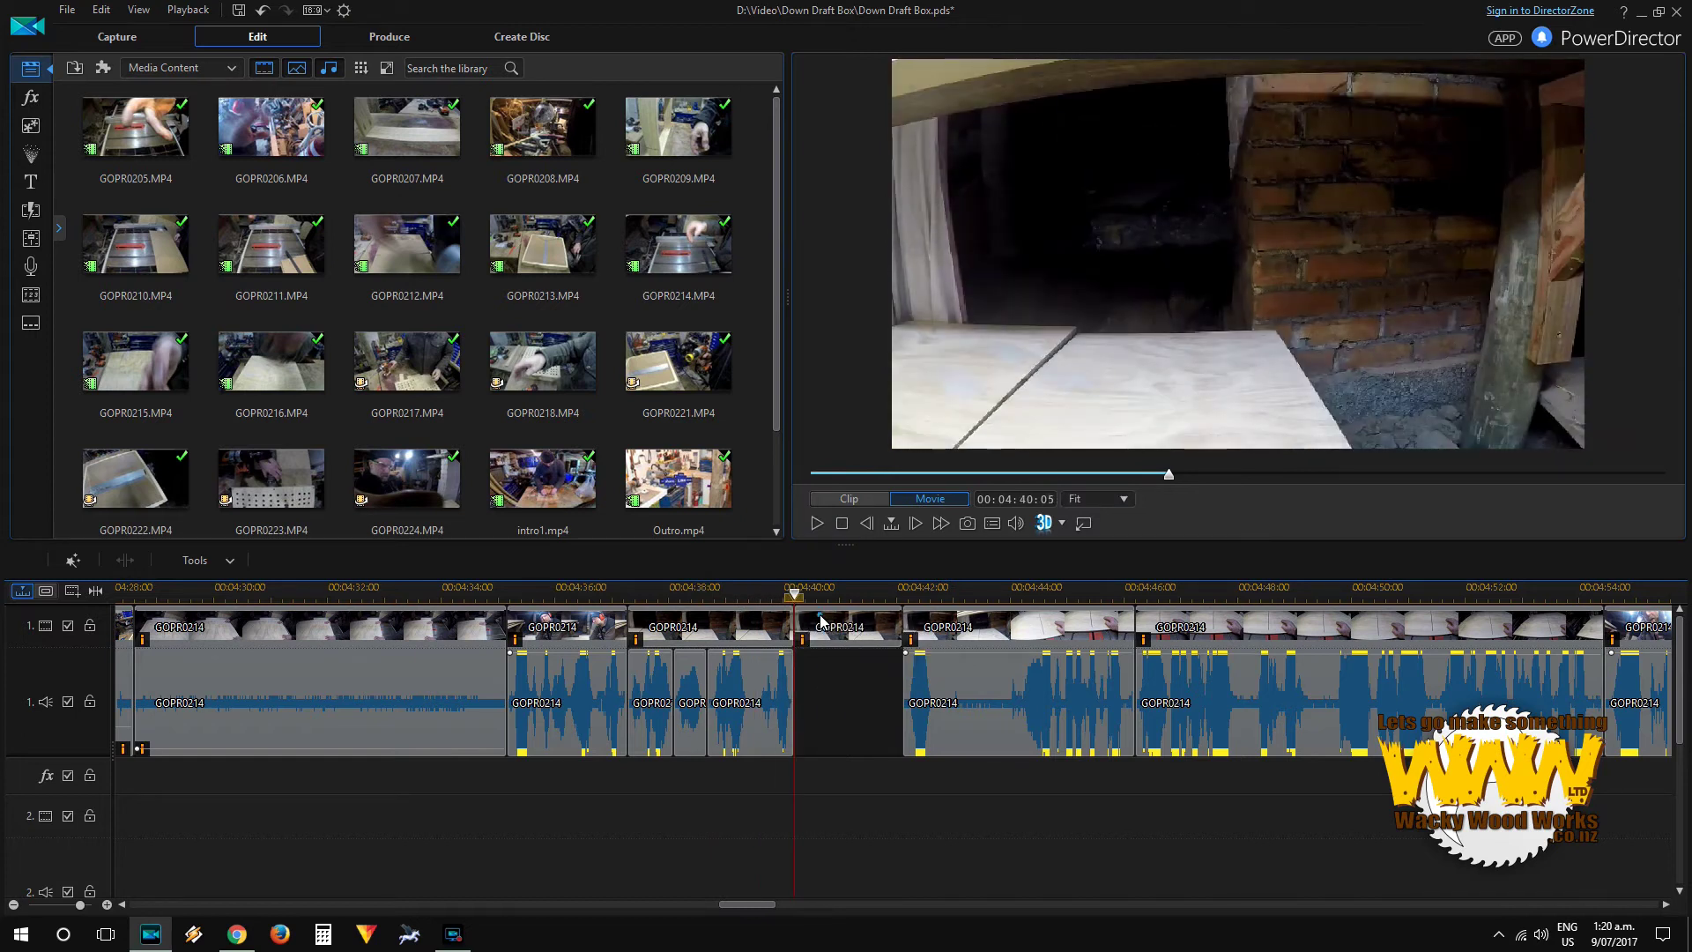
key(Delete)
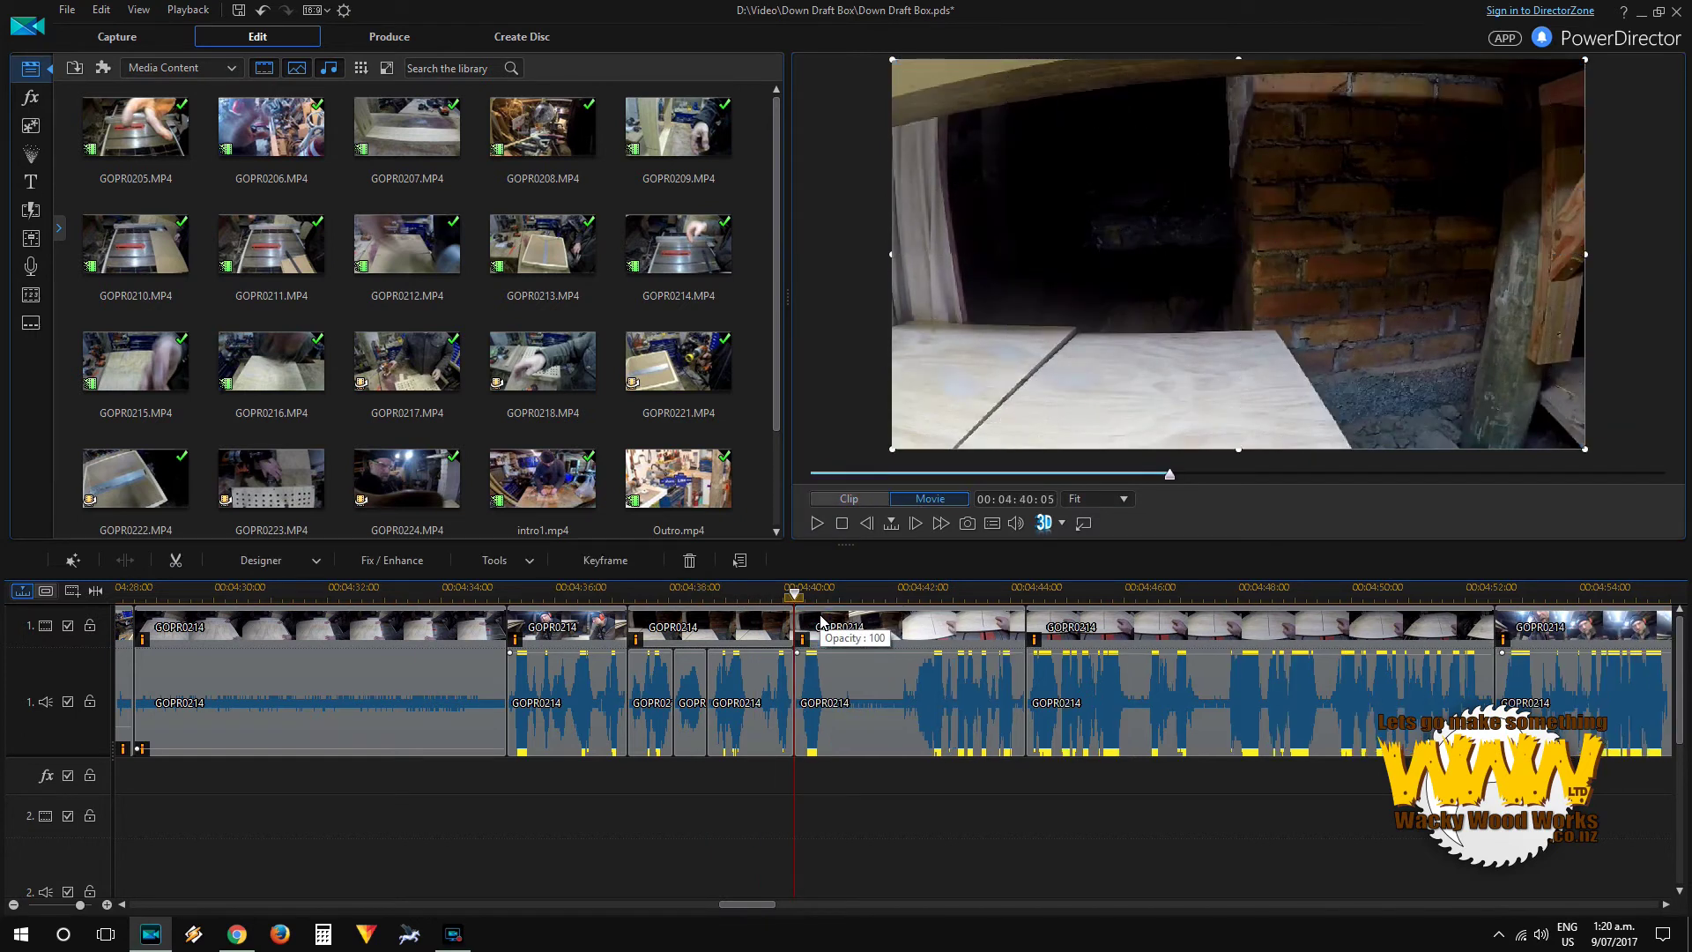
click(262, 10)
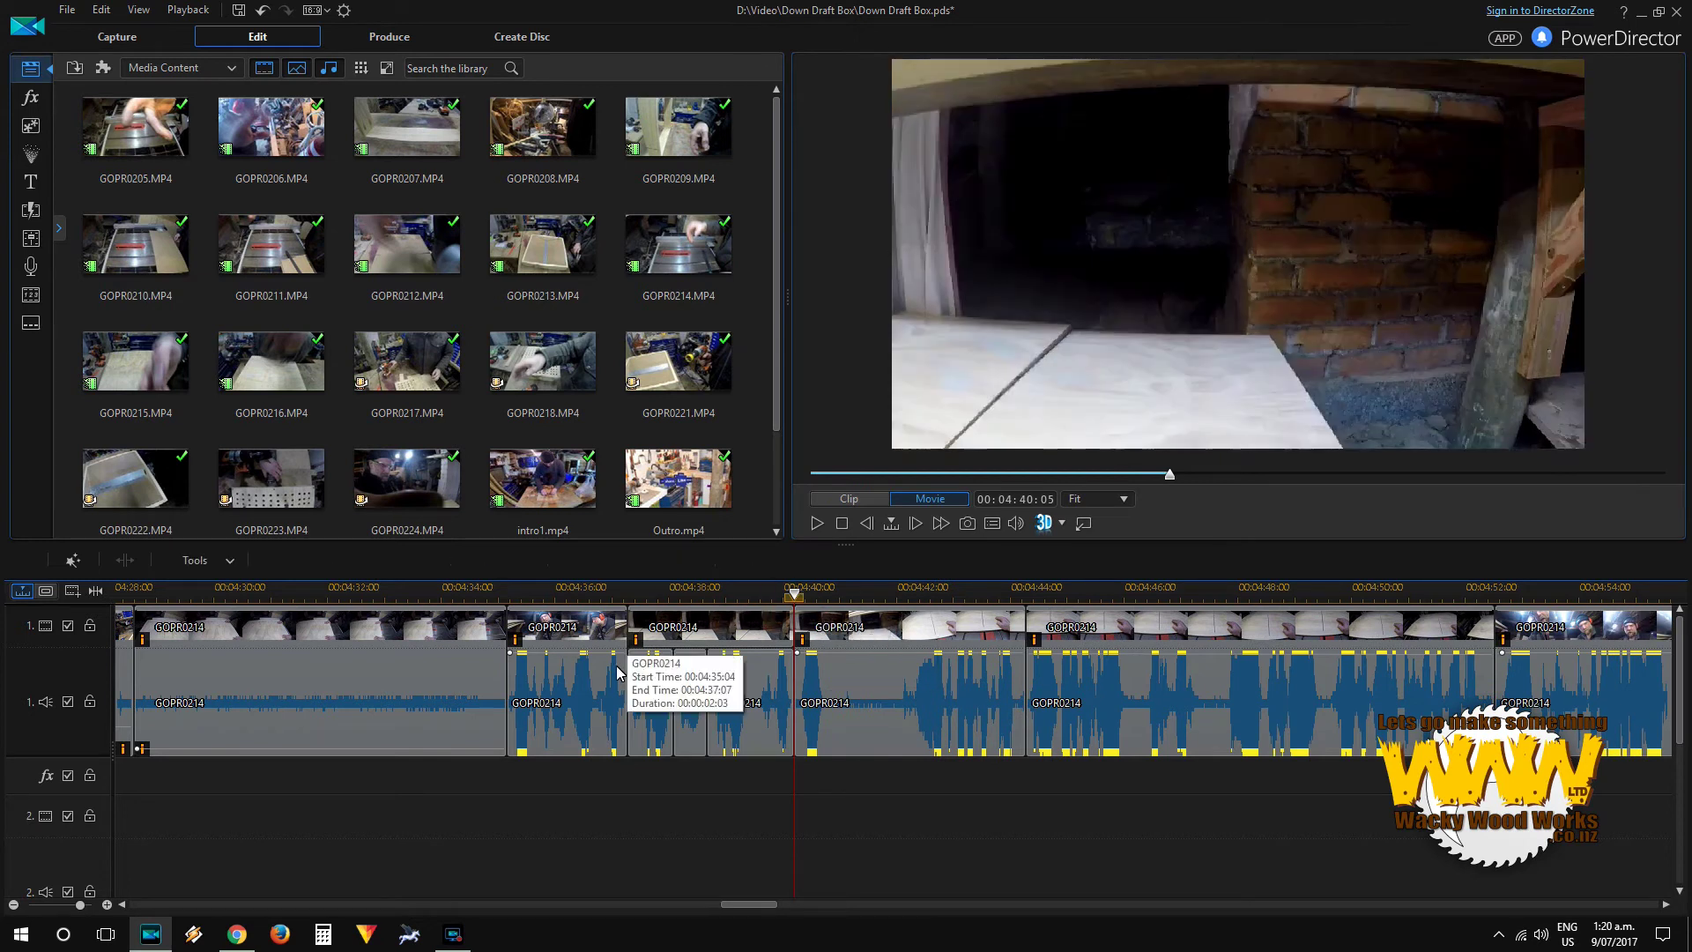
Step: Remove the quiet stretch from the GOPR0214 clip that starts at 00:04:40:05, closing the gap, and play back the following narration
click(900, 638)
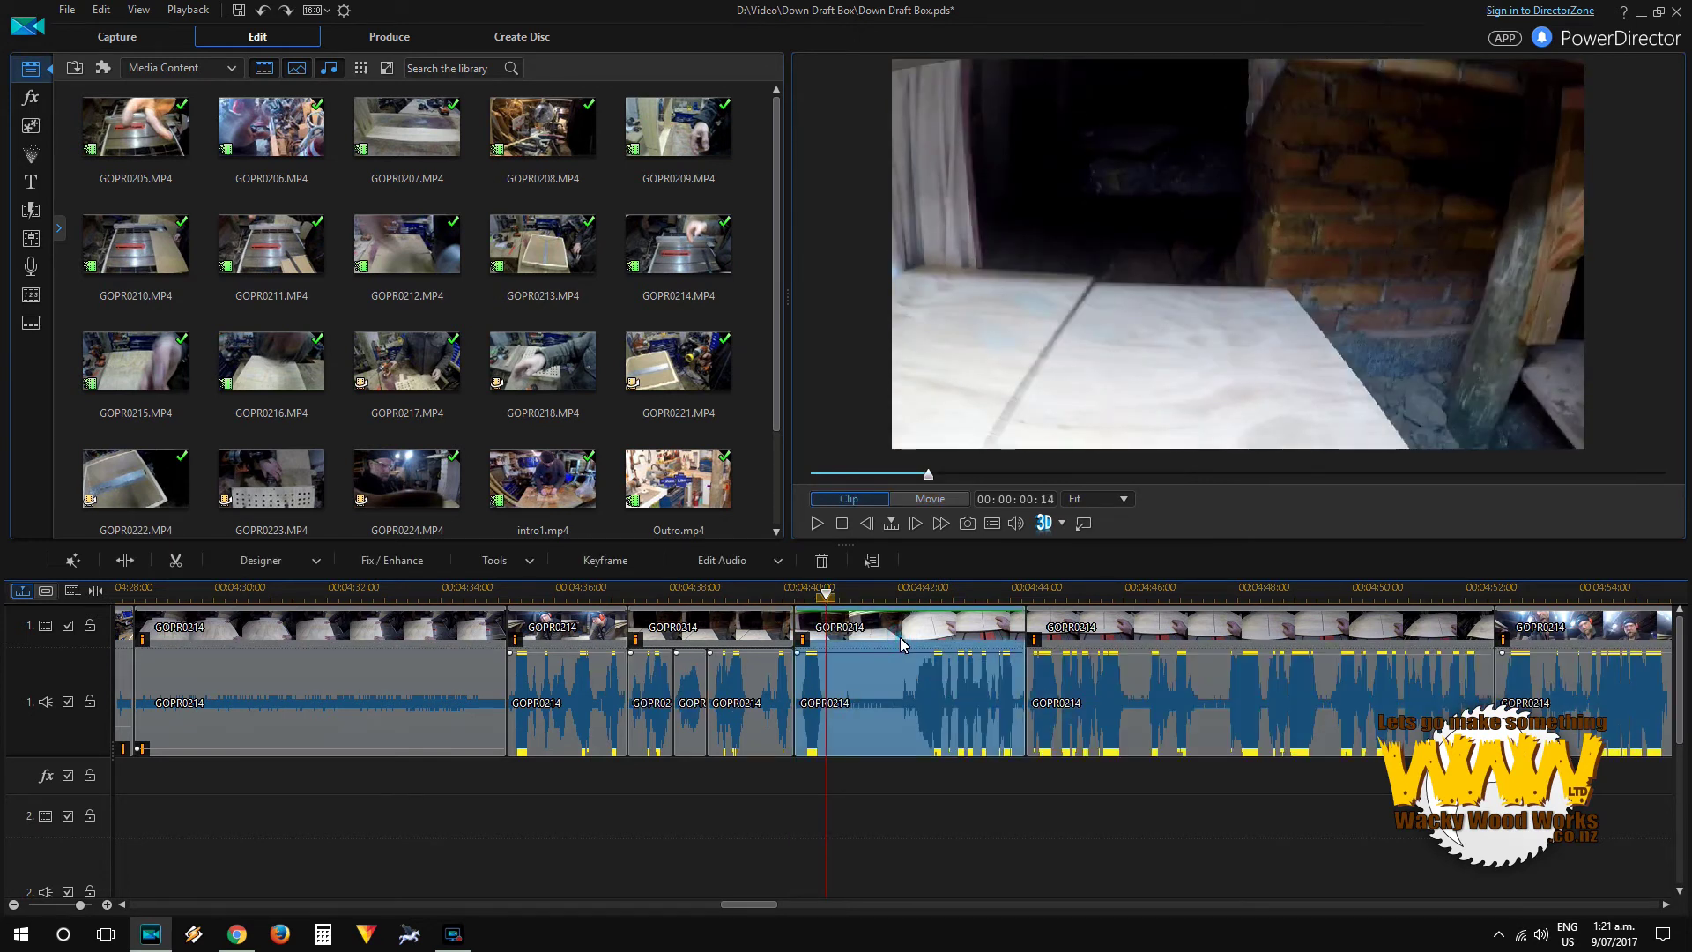
right_click(904, 634)
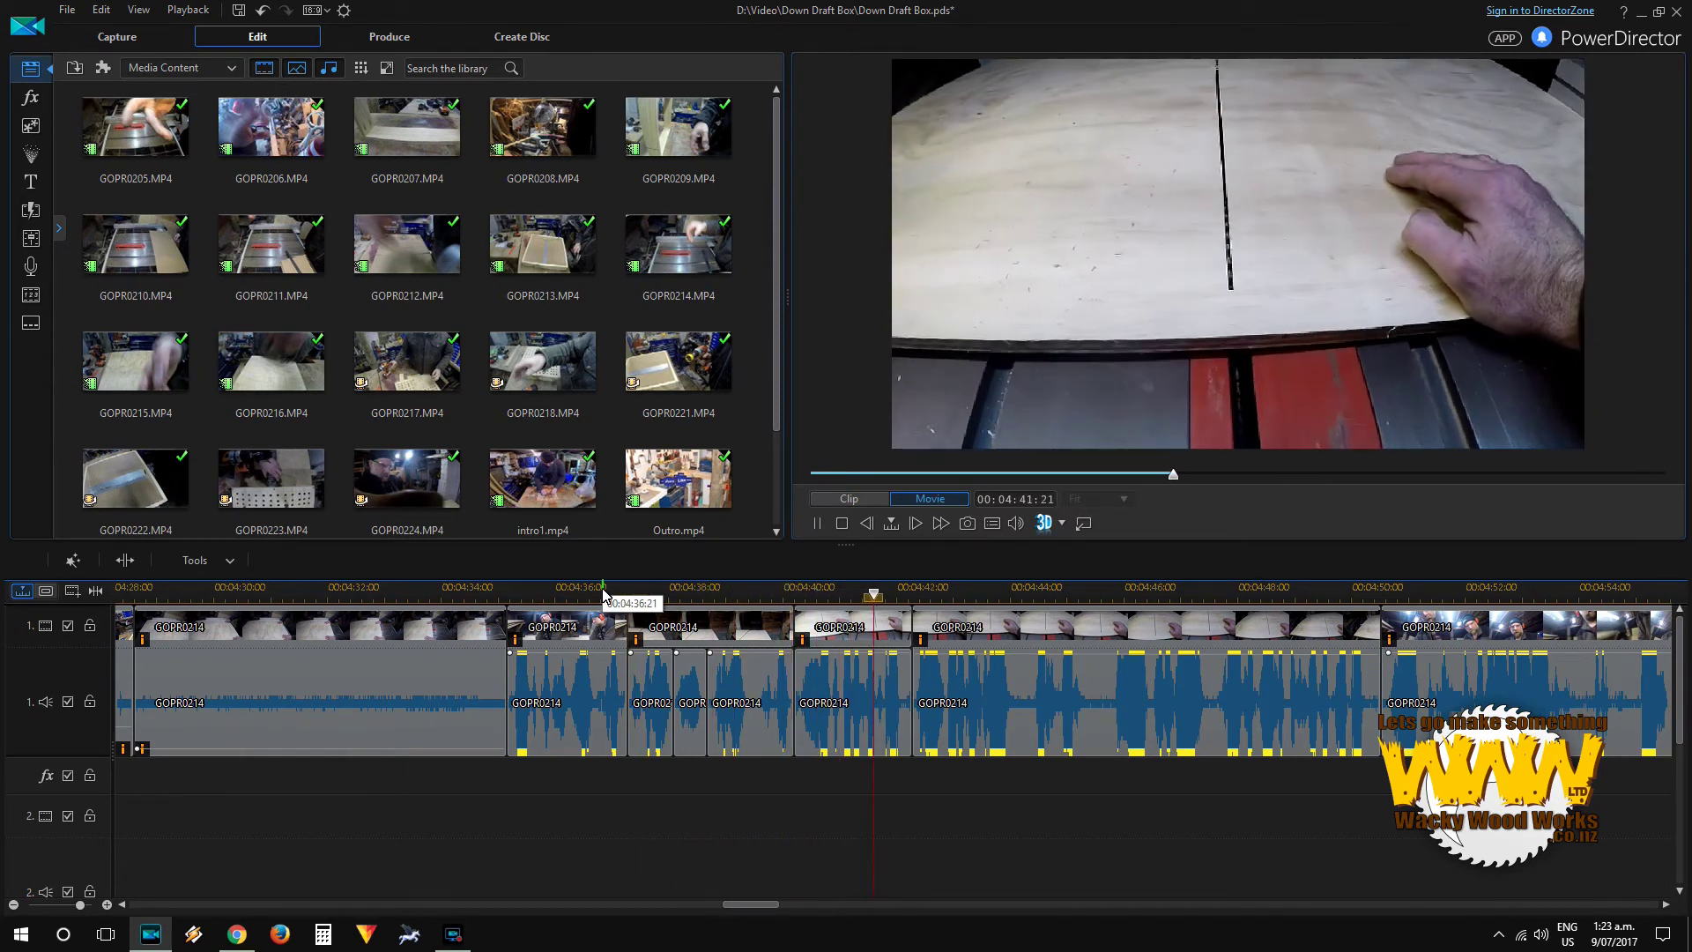
key(space)
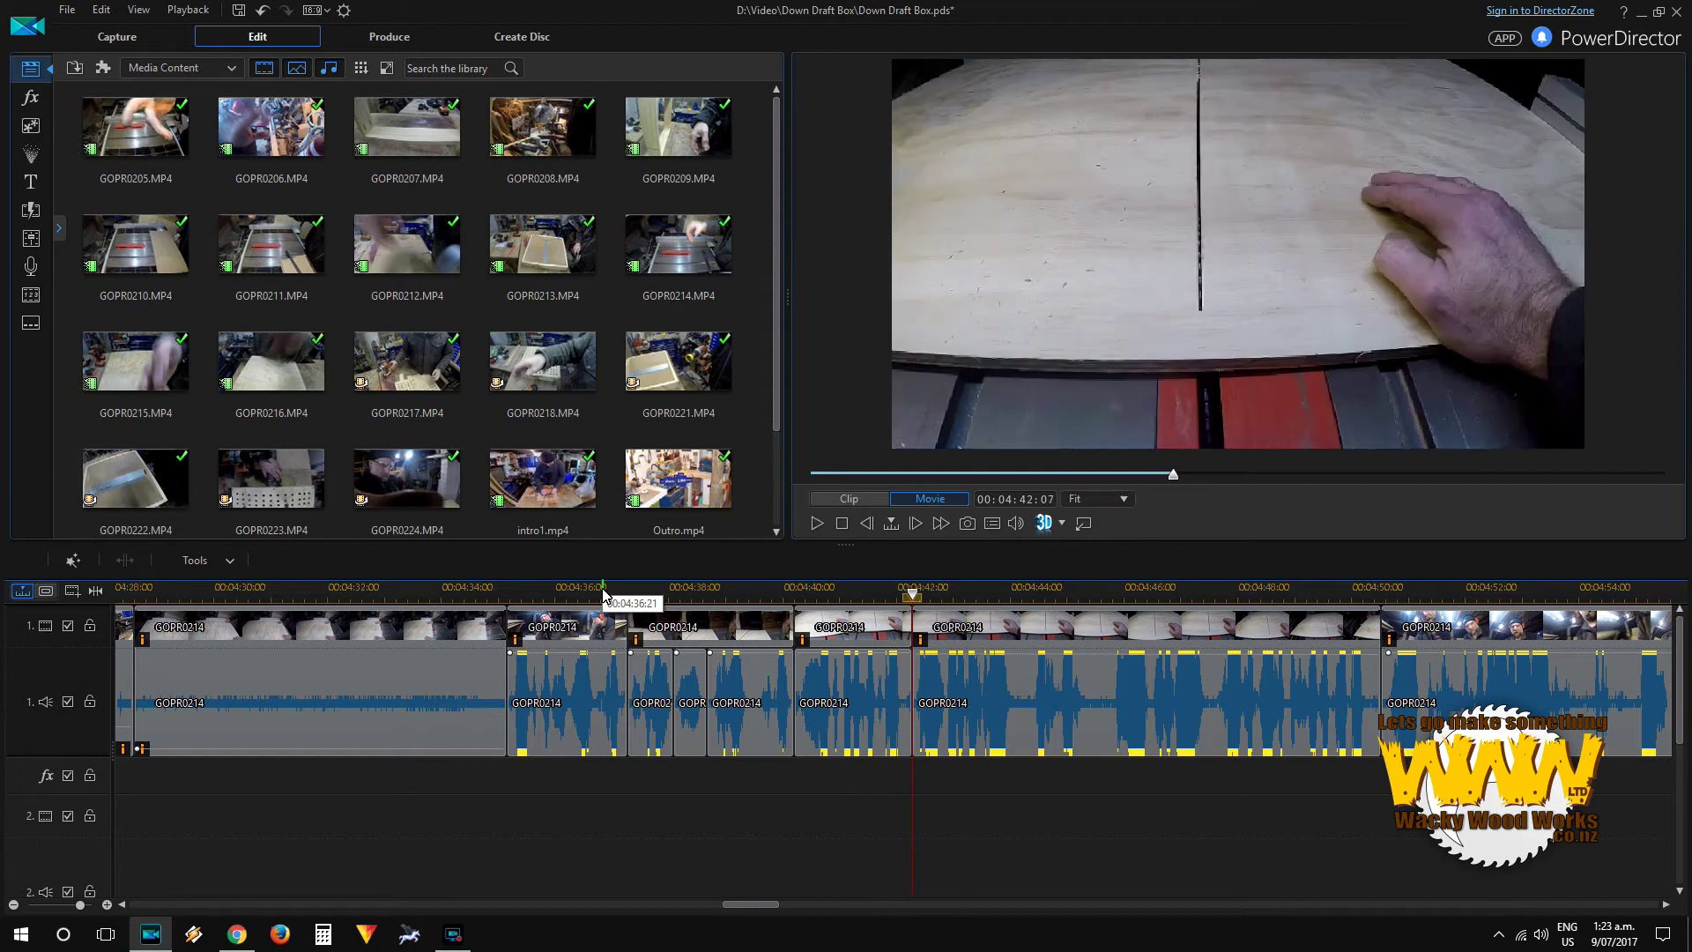
key(space)
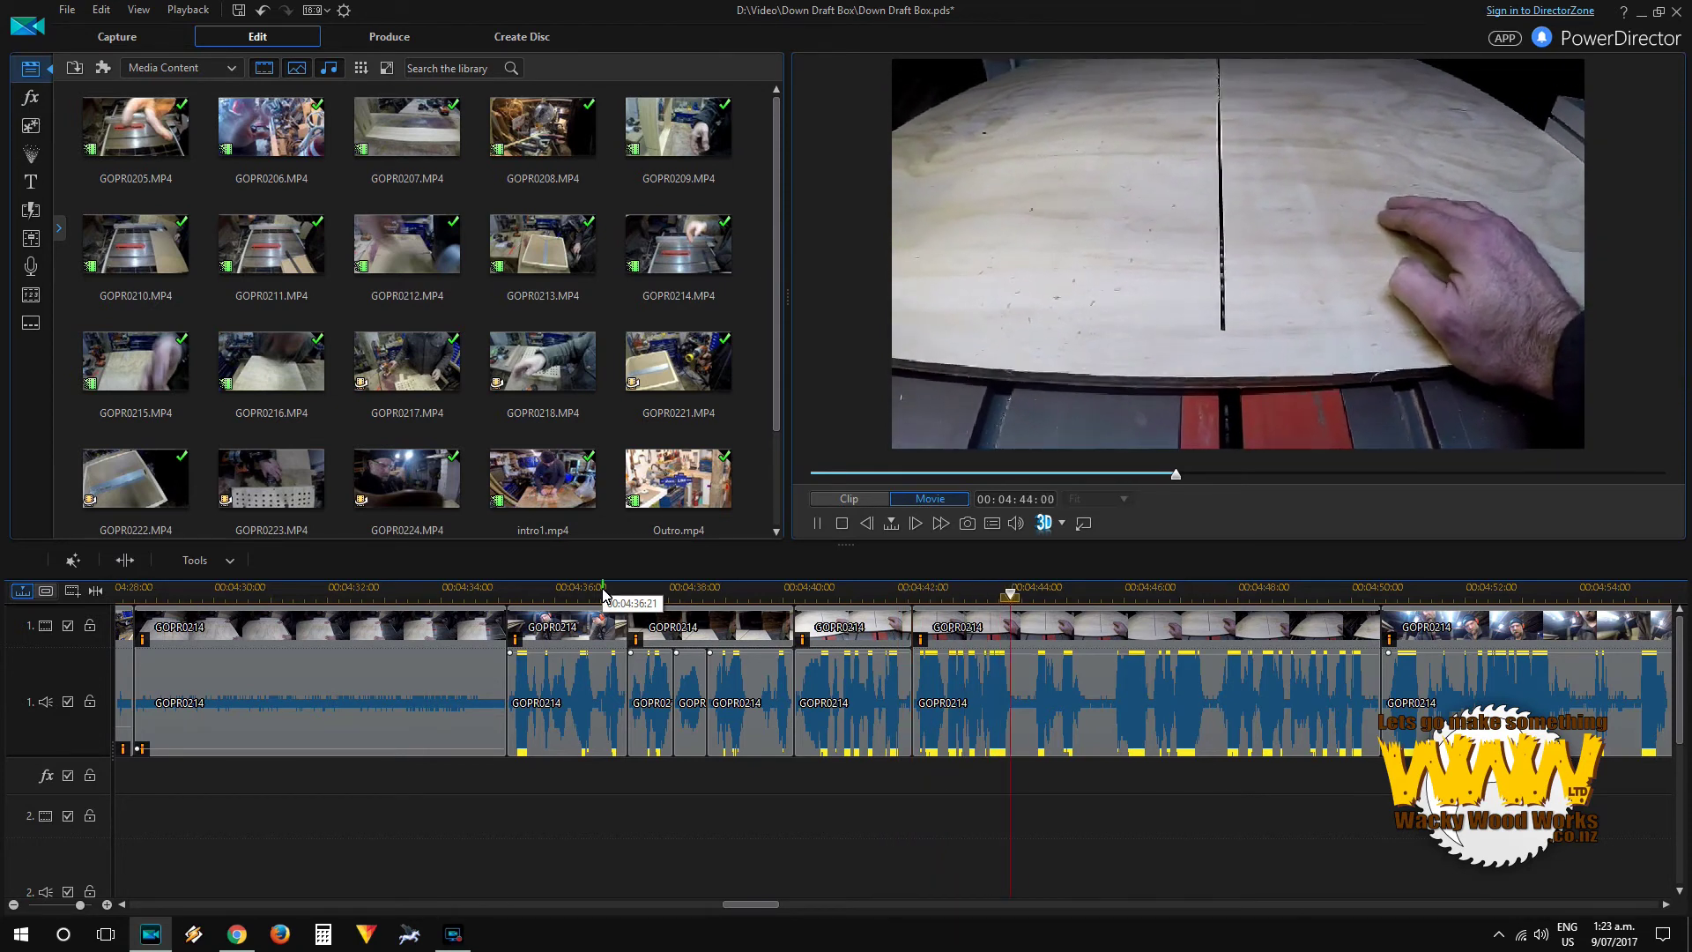
key(space)
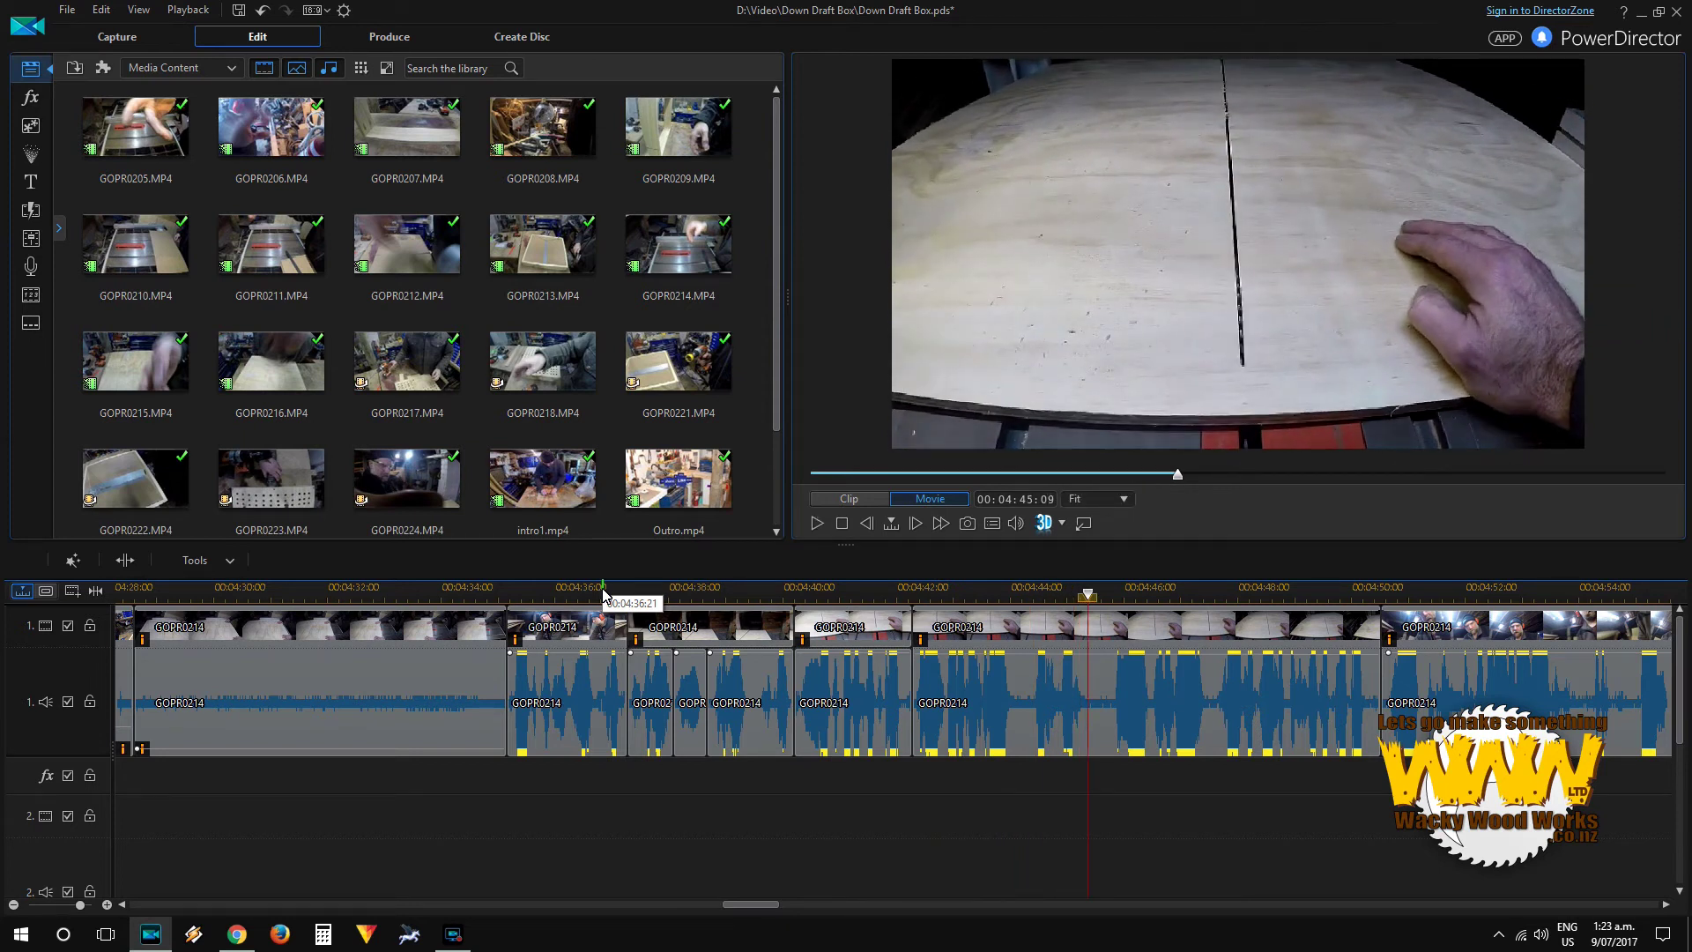
Step: Split the GOPR0214 clip at 00:04:44:07 and delete the piece between 00:04:42:07 and that cut, closing the gap
key(comma)
key(comma)
key(comma)
key(comma)
key(comma)
key(comma)
key(comma)
key(comma)
key(comma)
key(comma)
key(comma)
key(comma)
key(comma)
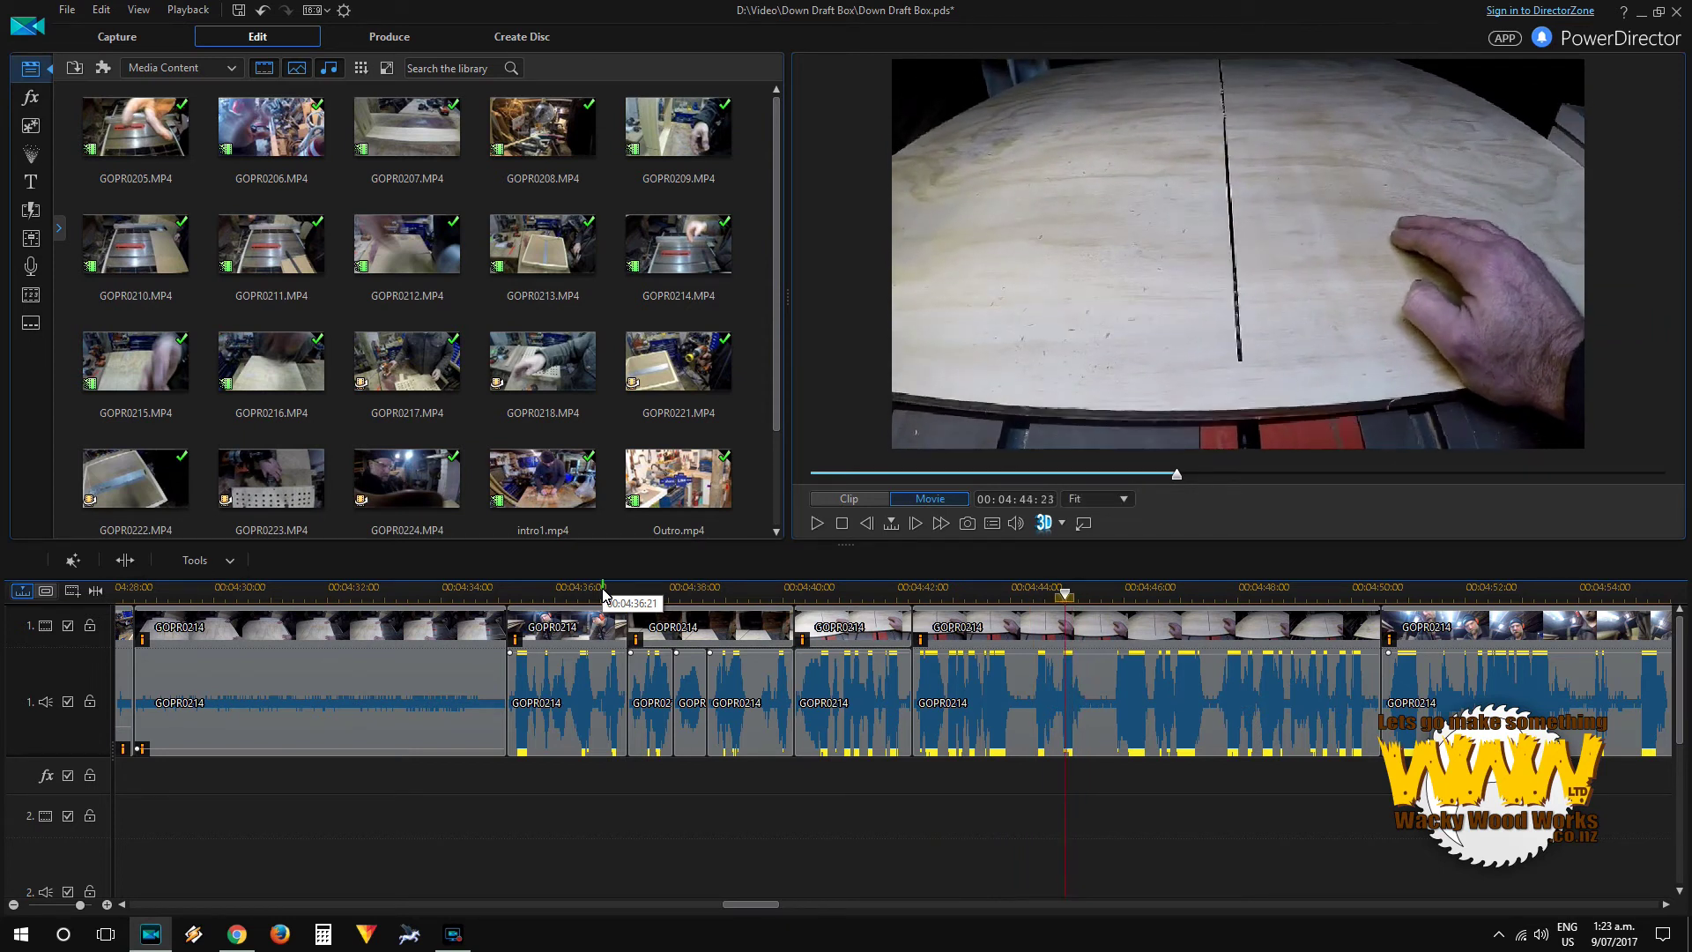
key(comma)
key(comma)
key(comma)
key(comma)
key(comma)
key(comma)
key(comma)
key(comma)
key(comma)
key(comma)
key(comma)
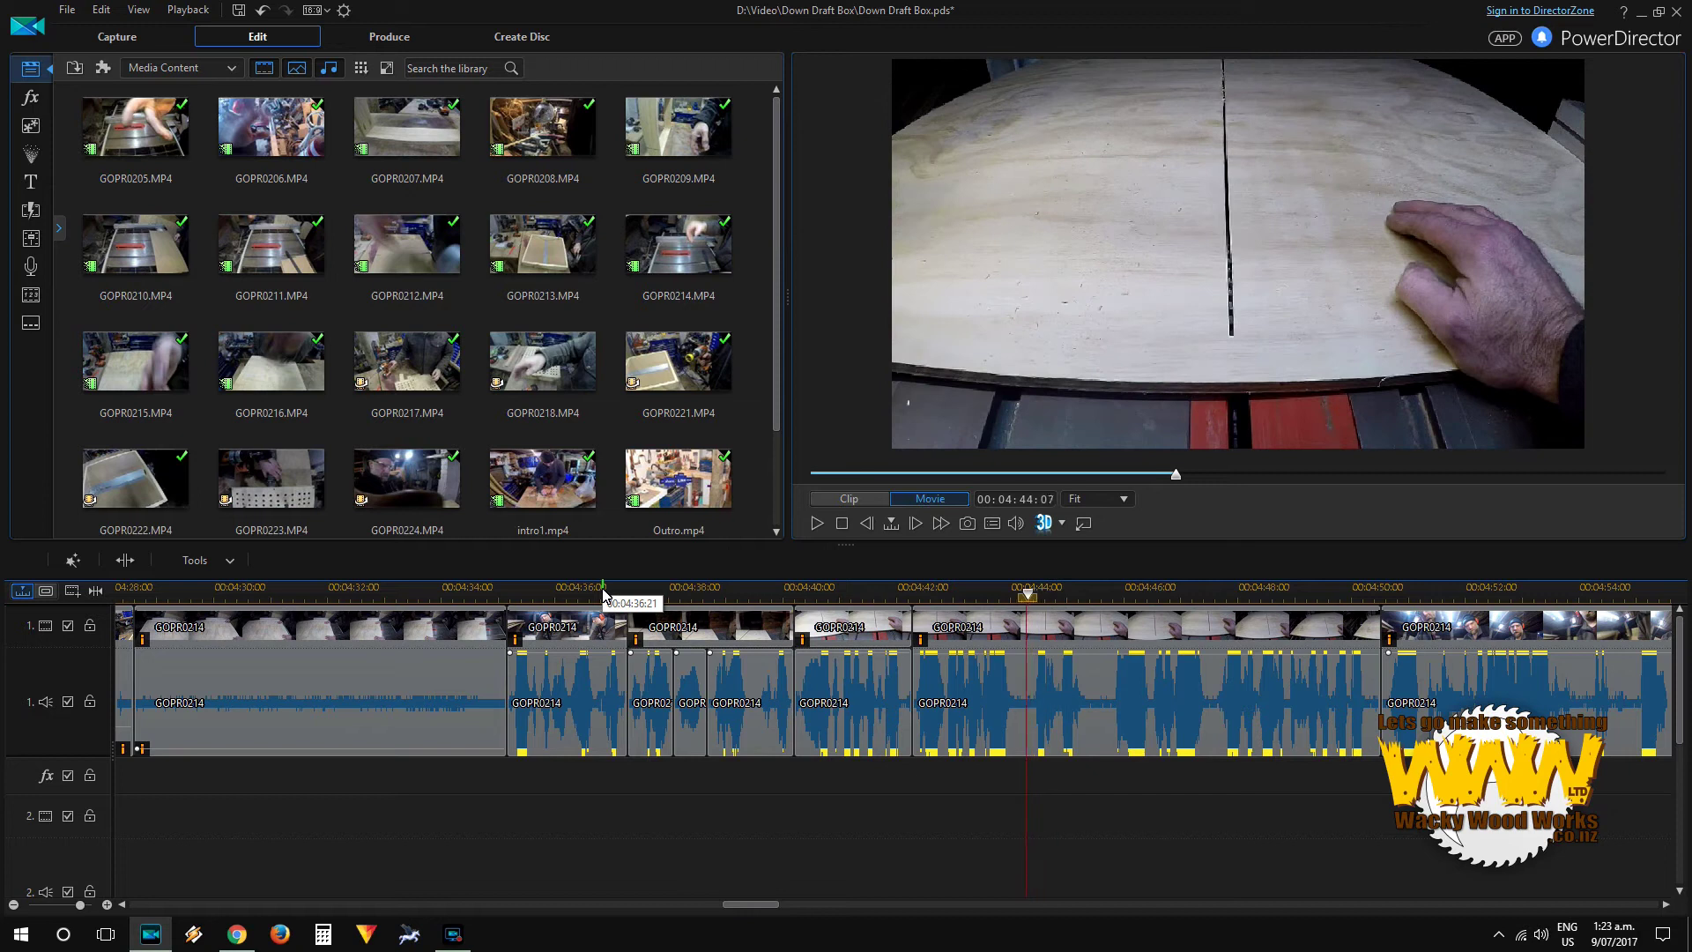
key(period)
key(period)
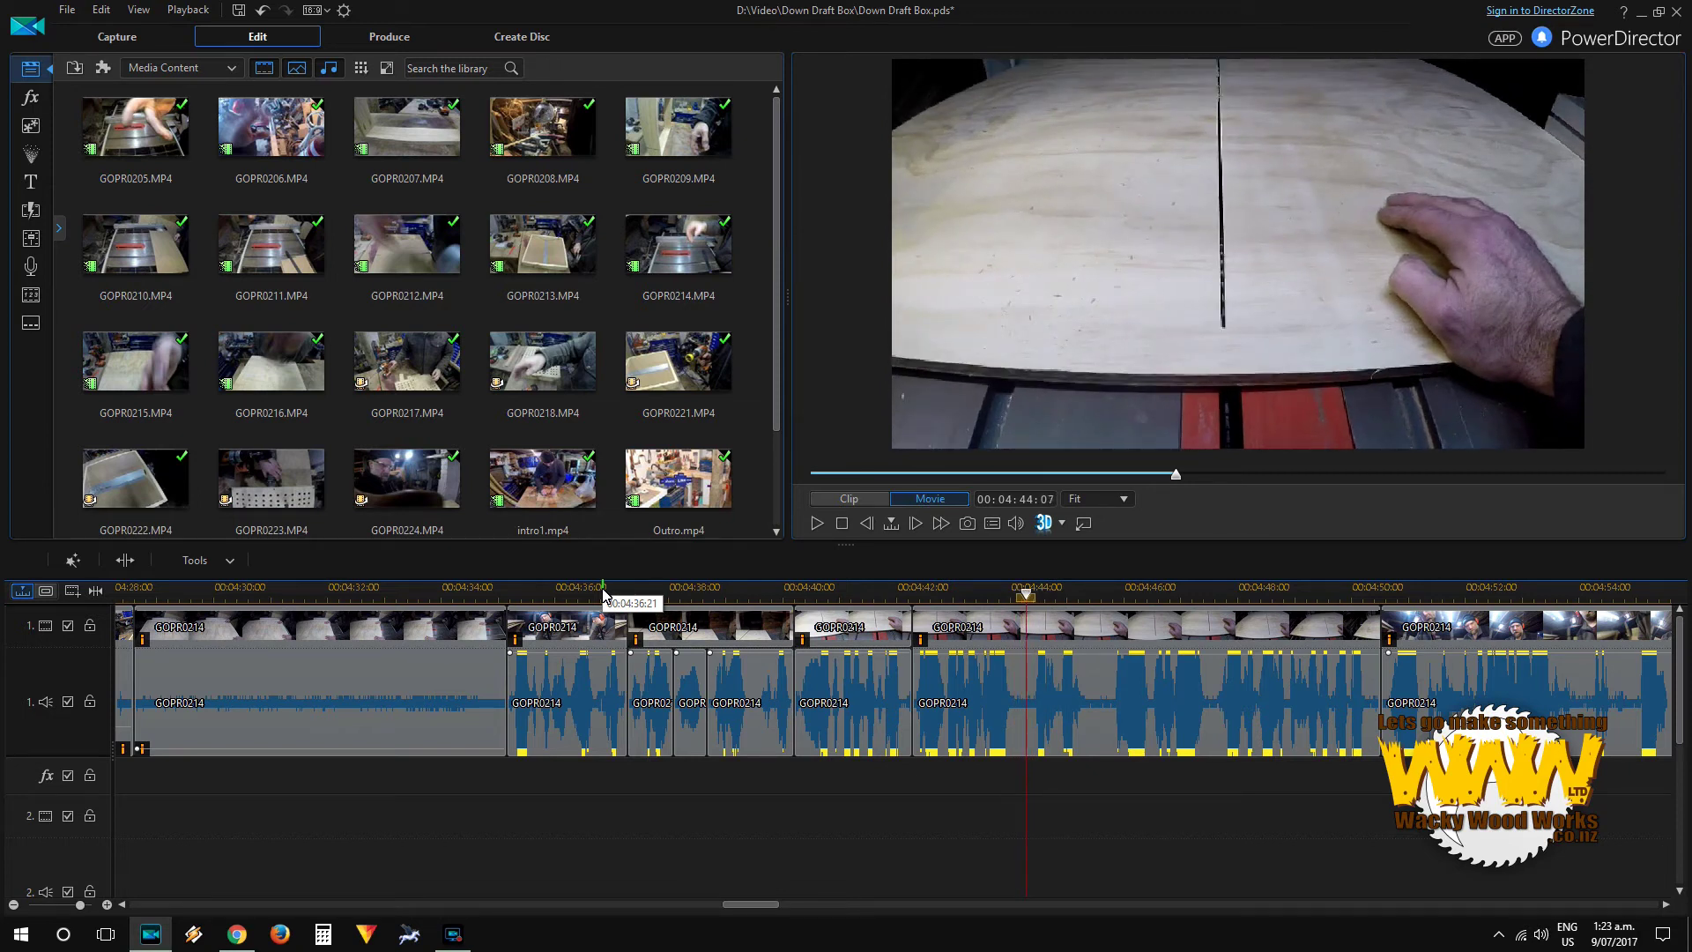
key(ctrl+t)
click(961, 730)
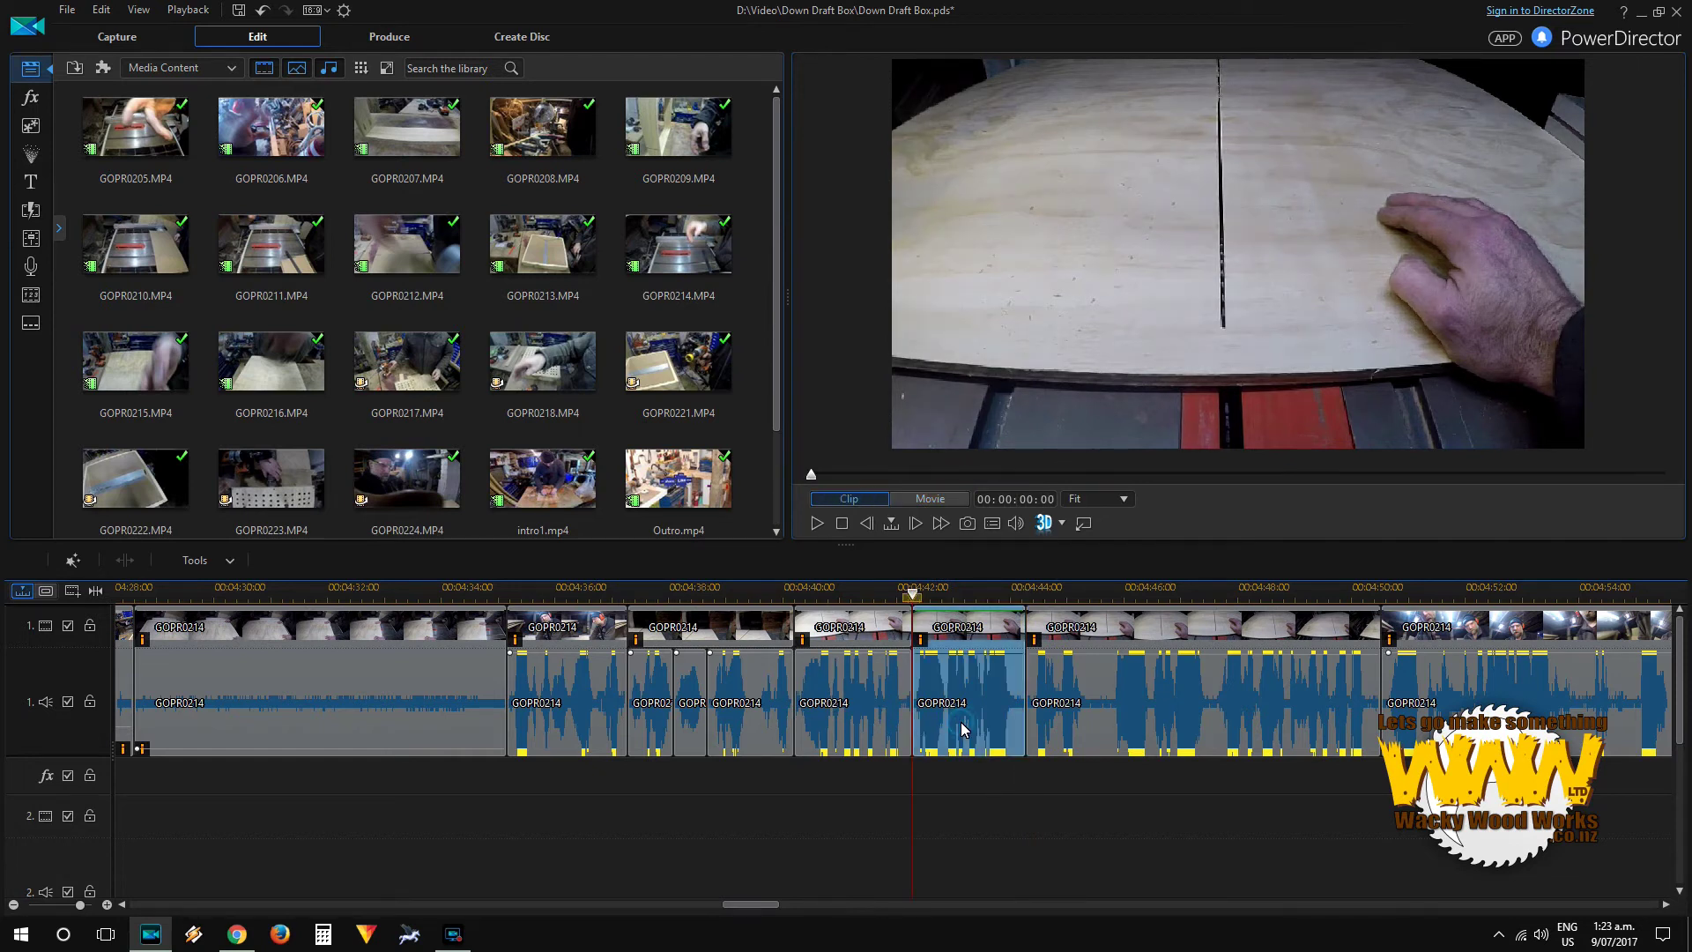
key(Delete)
key(space)
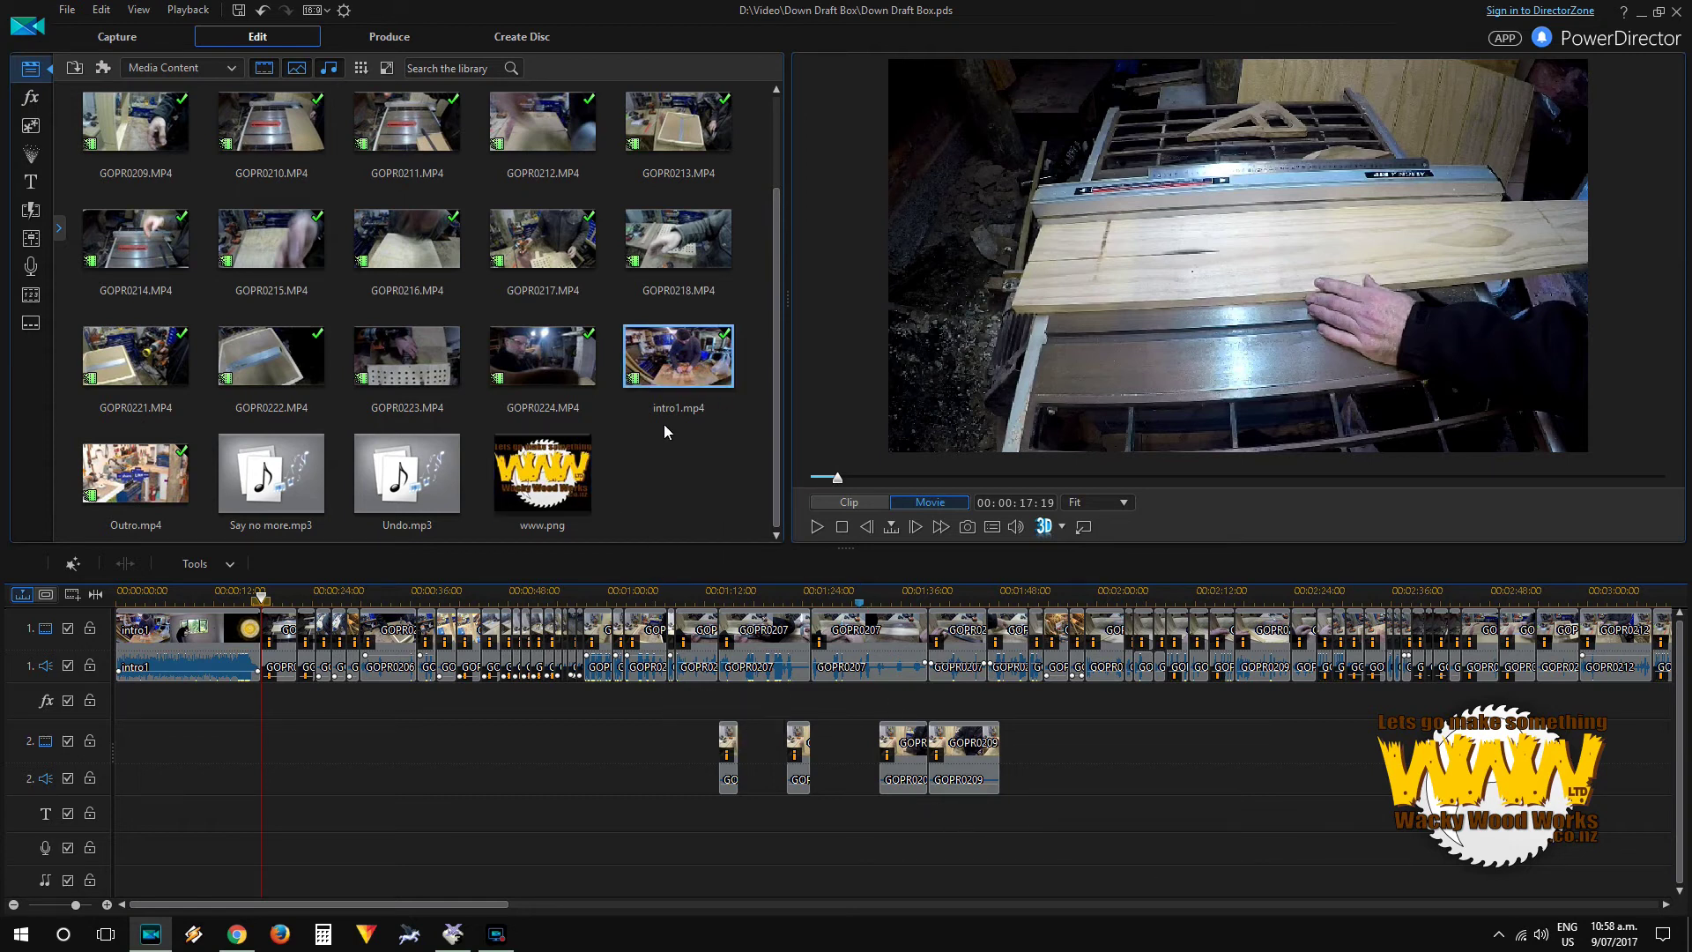
click(558, 458)
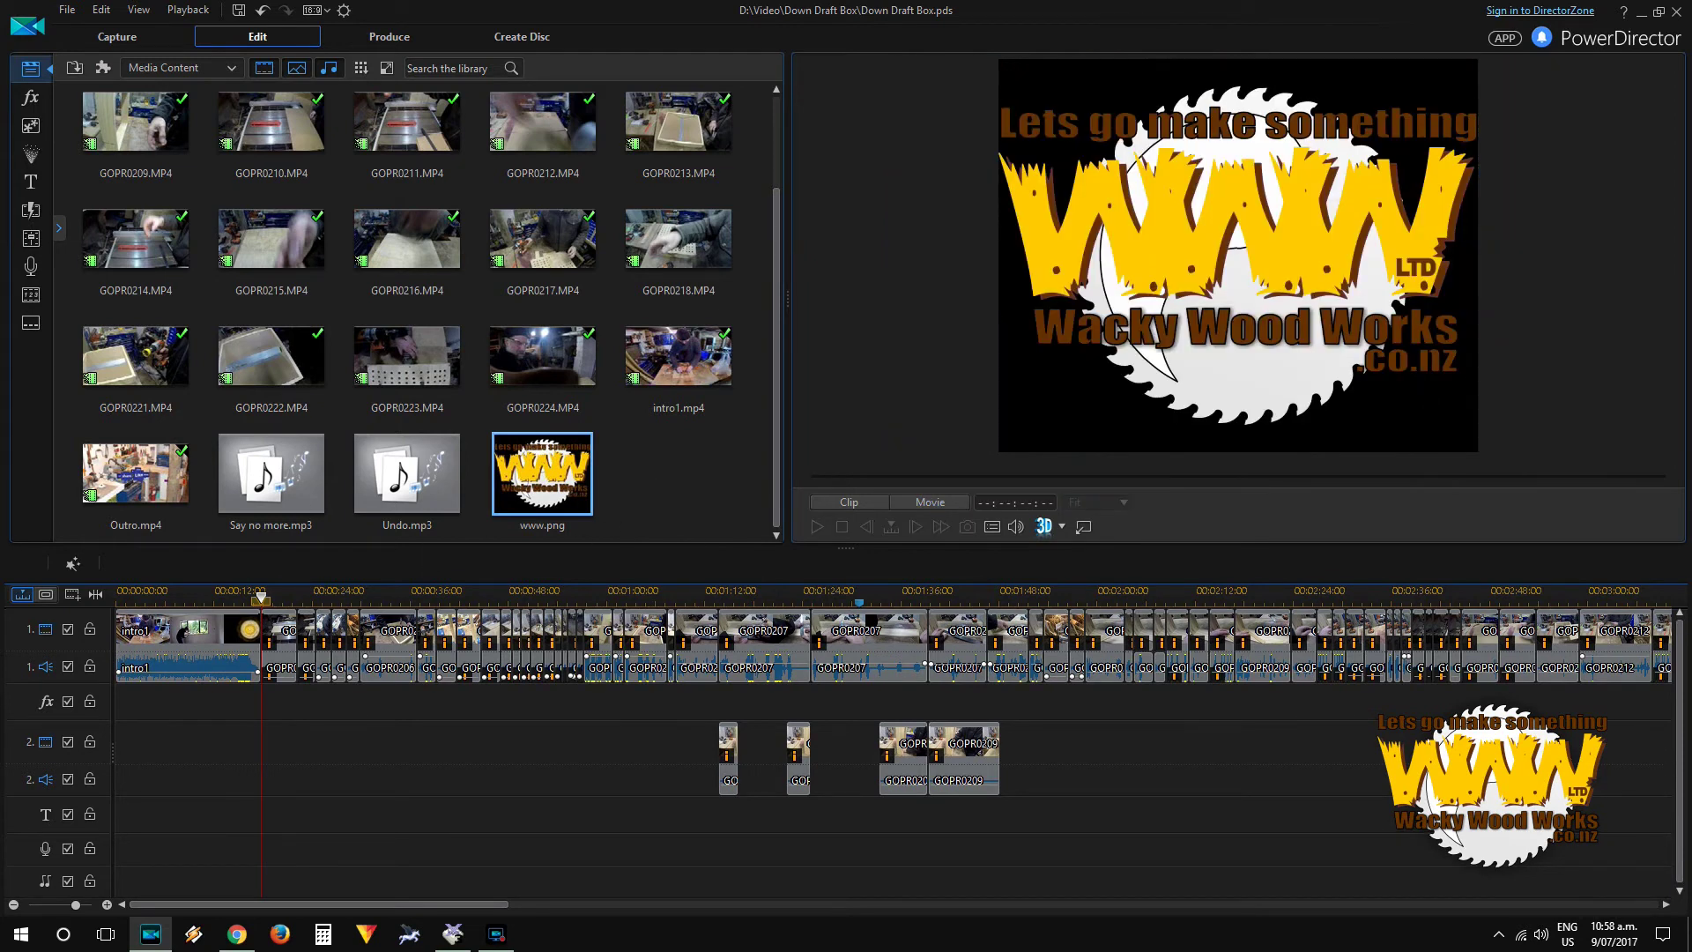
drag(522, 476, 319, 818)
right_click(319, 818)
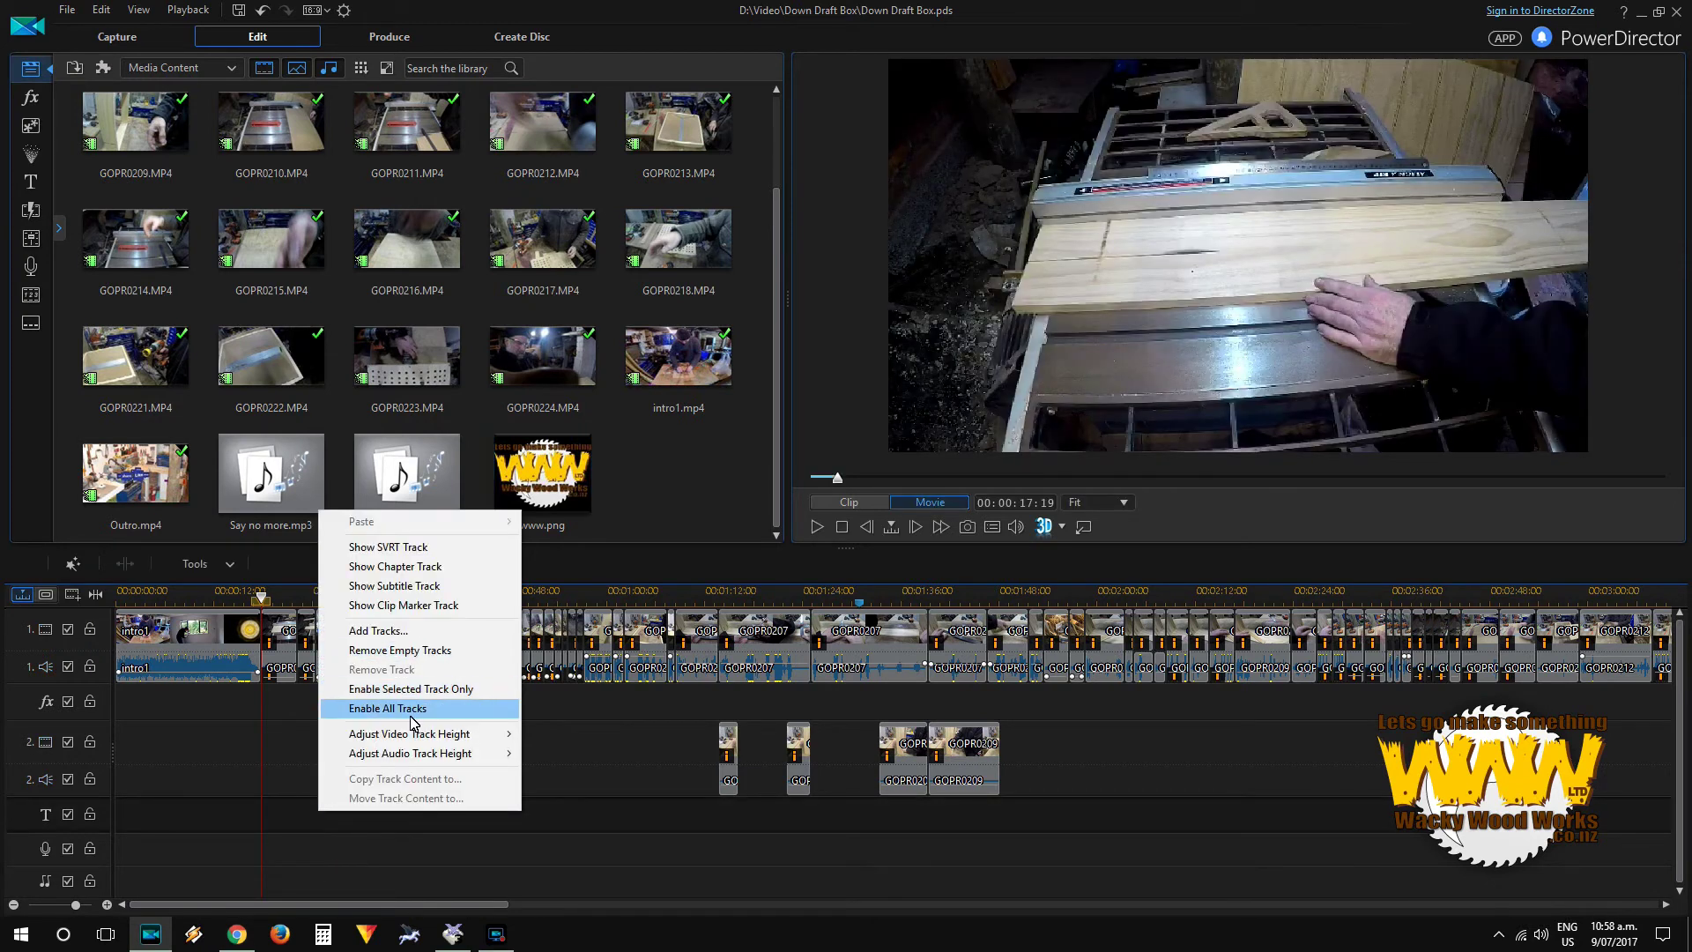
click(473, 638)
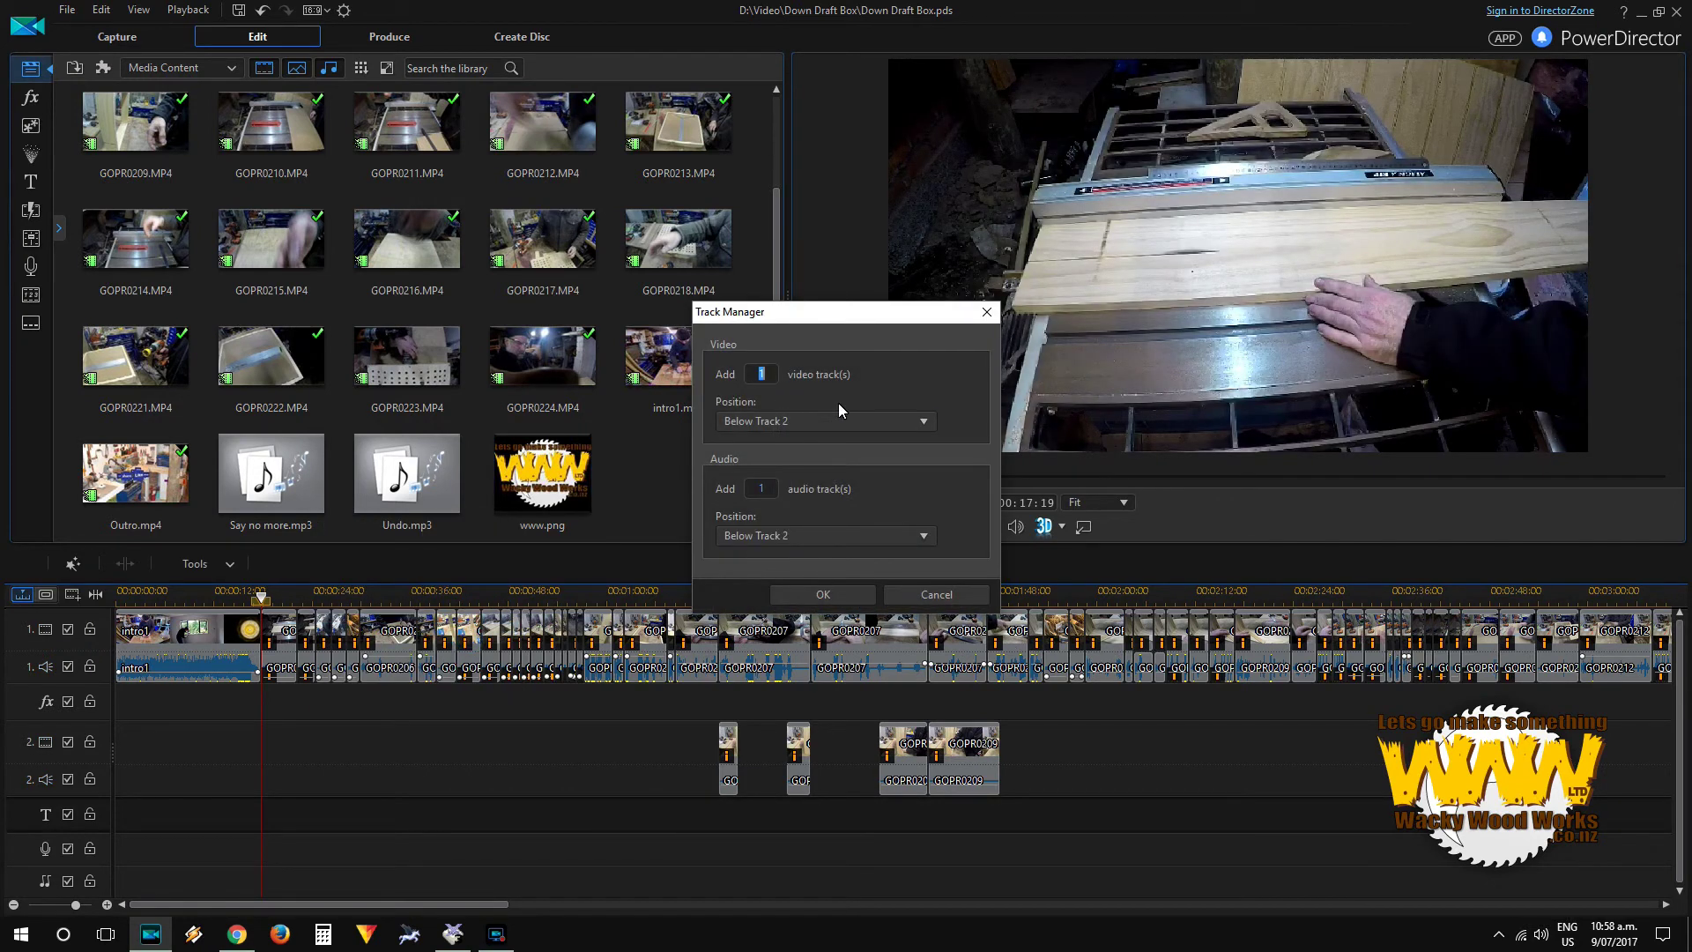
click(856, 594)
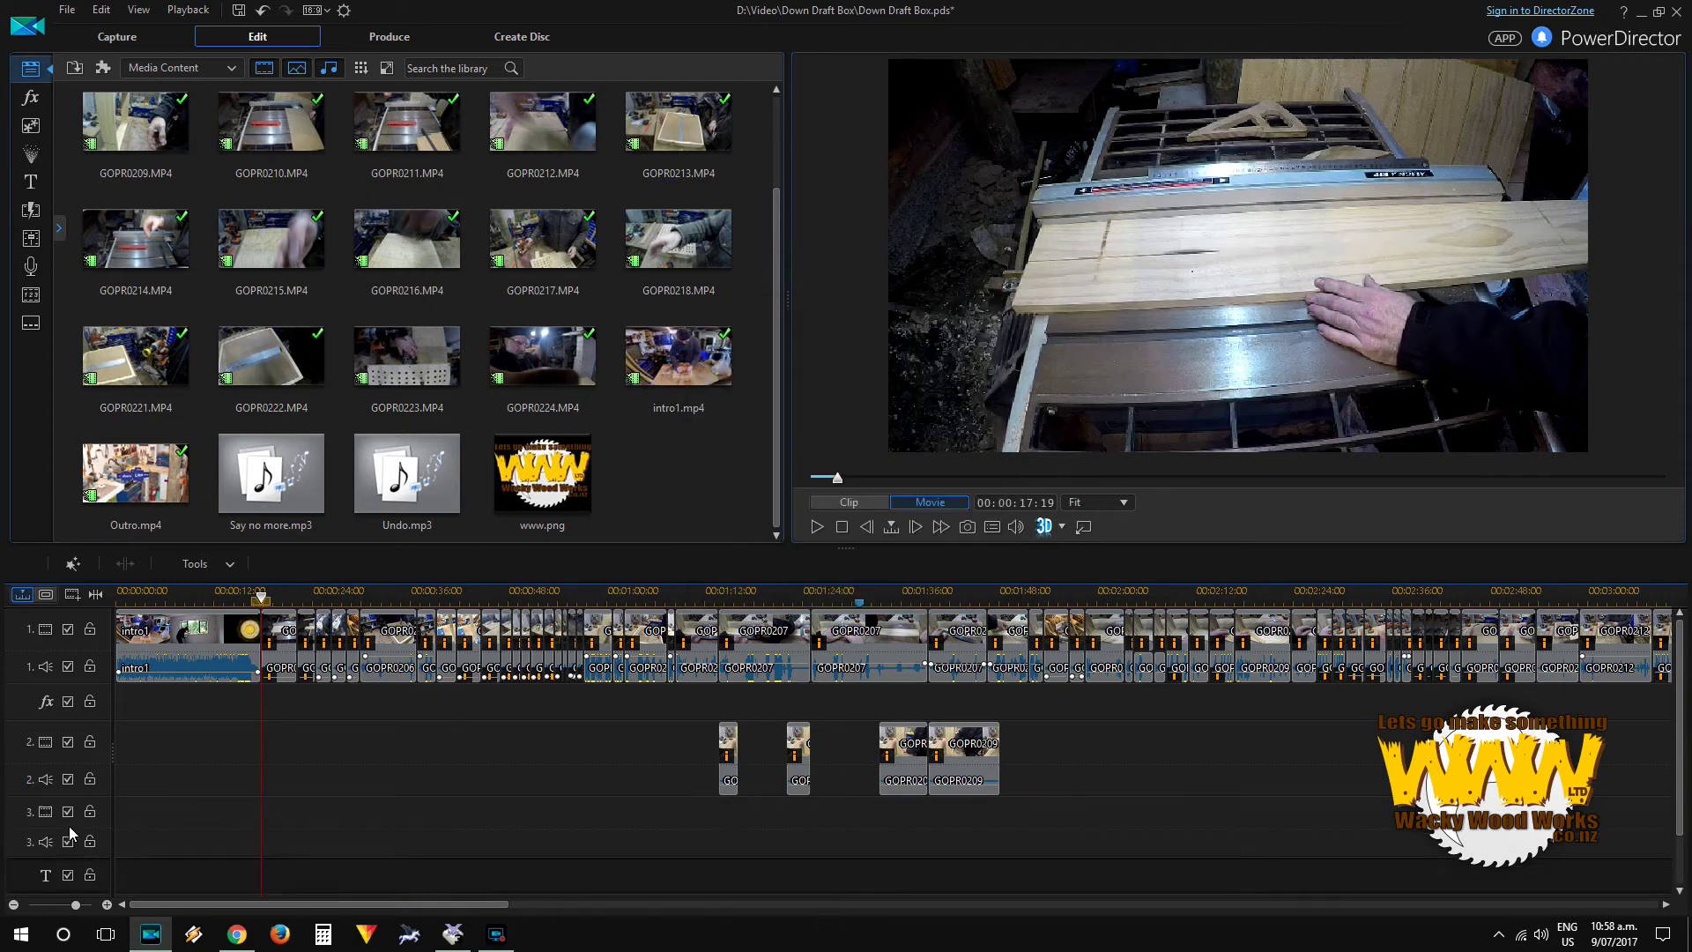
drag(551, 481, 1537, 906)
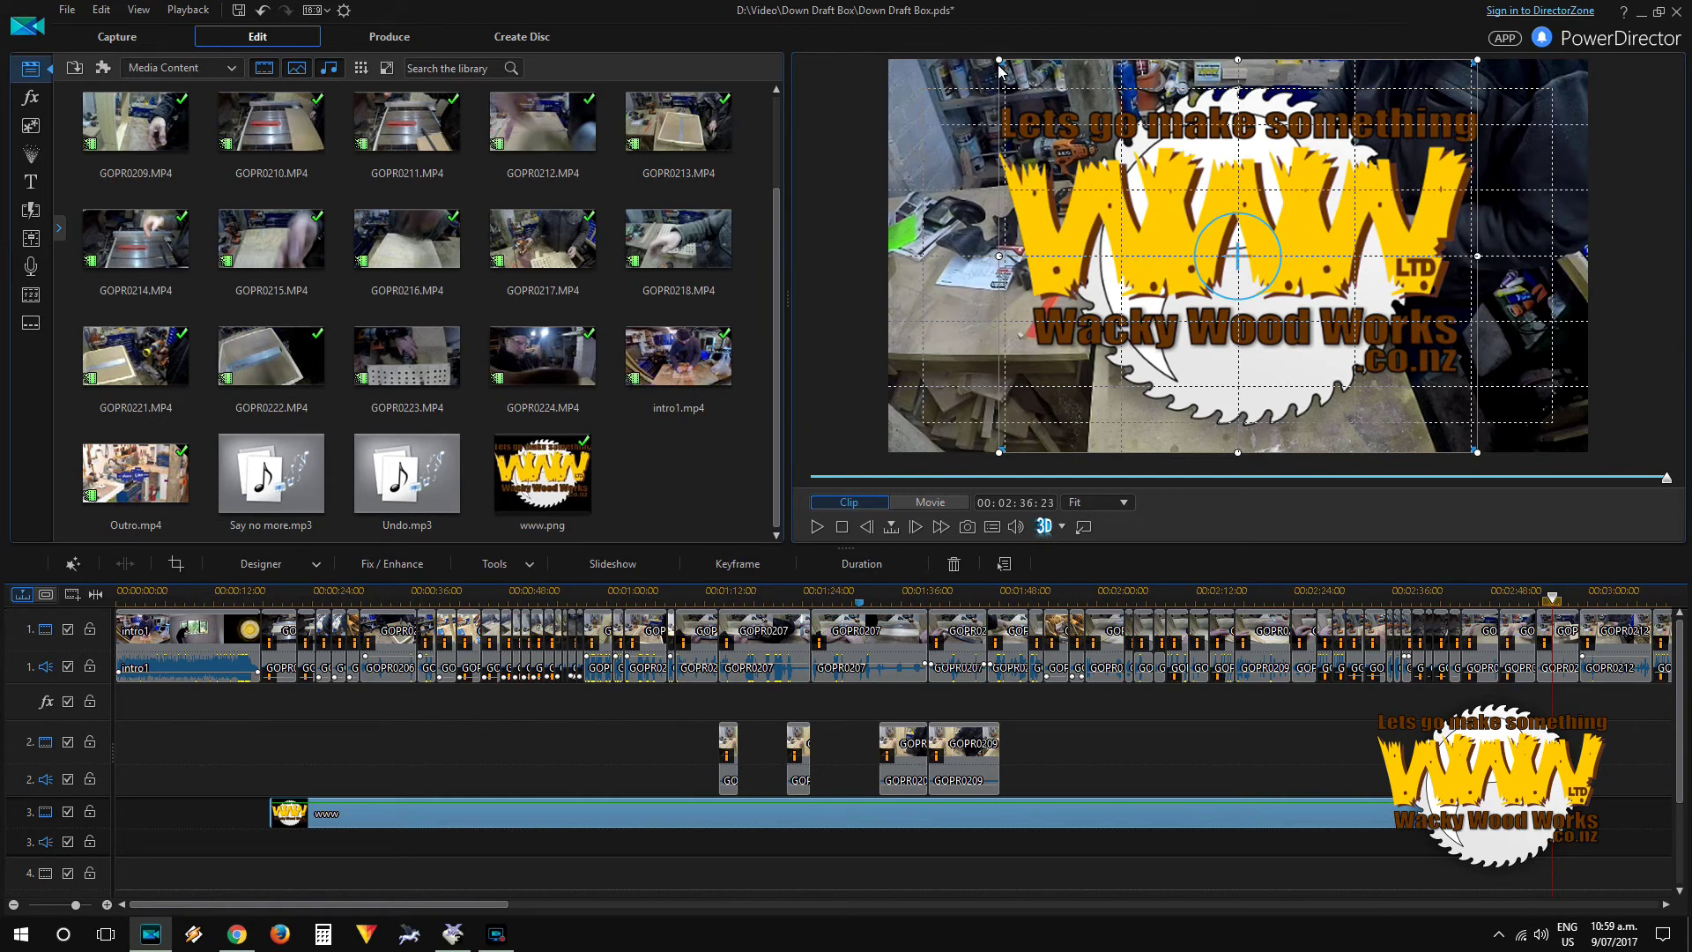
drag(1011, 71, 1357, 354)
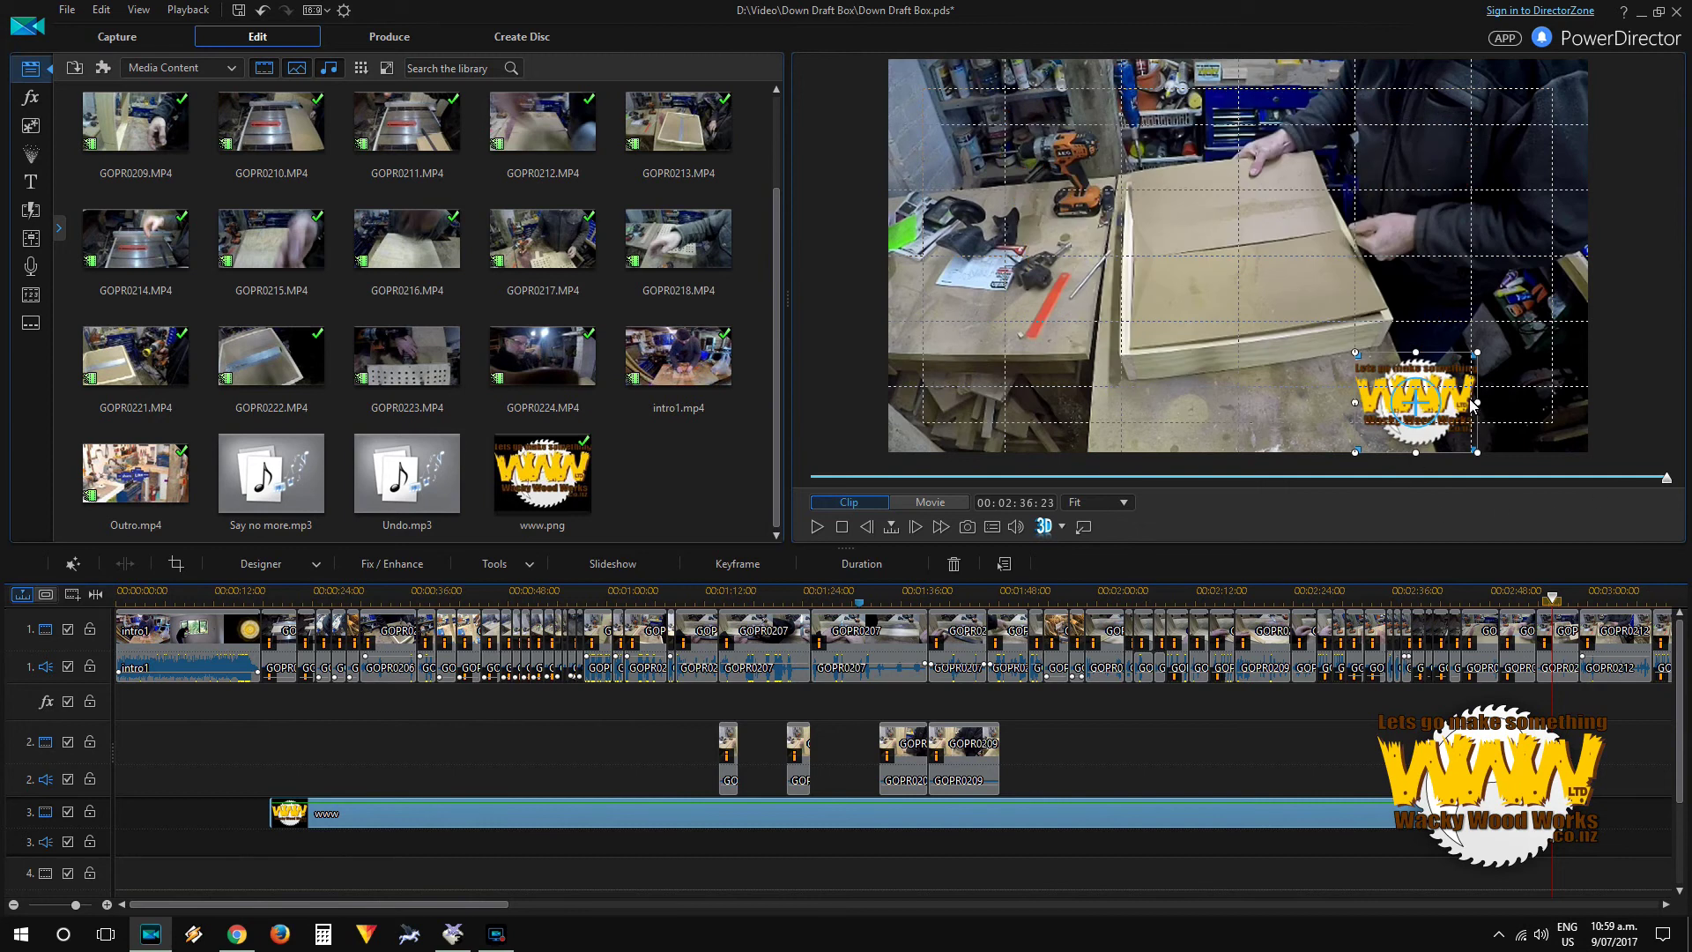
drag(1470, 388, 1524, 382)
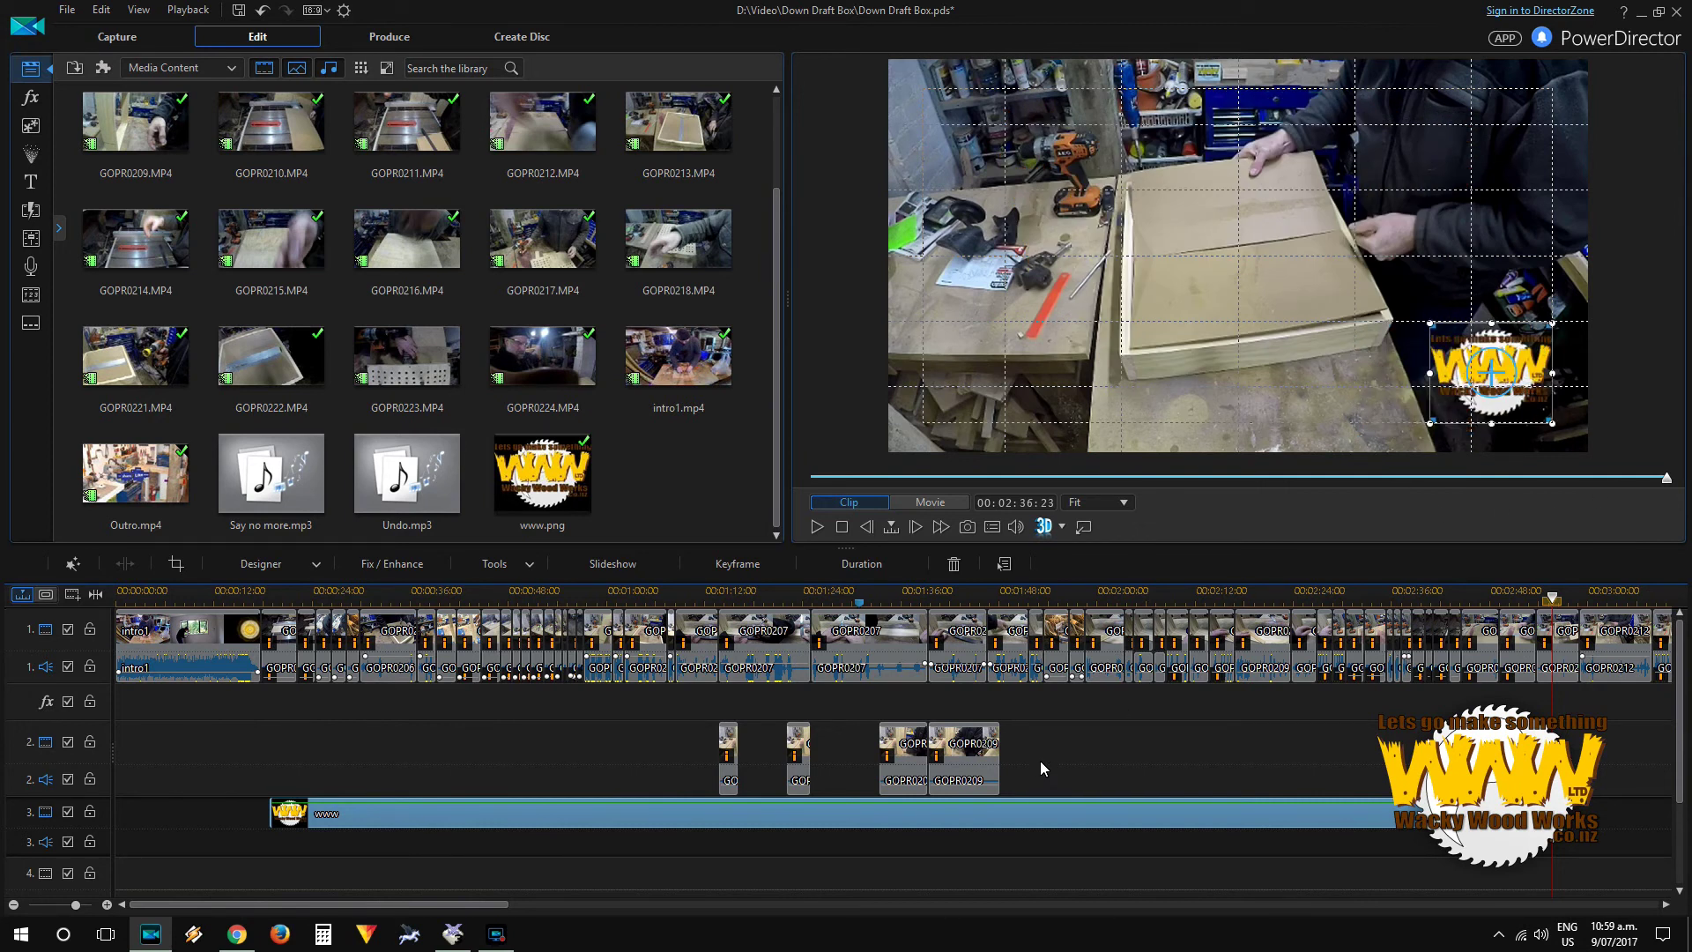
Step: Move the www logo clip to start at 00:00:17:19 and extend it to the start of the Outro clip at 00:08:50:22
drag(302, 822, 293, 823)
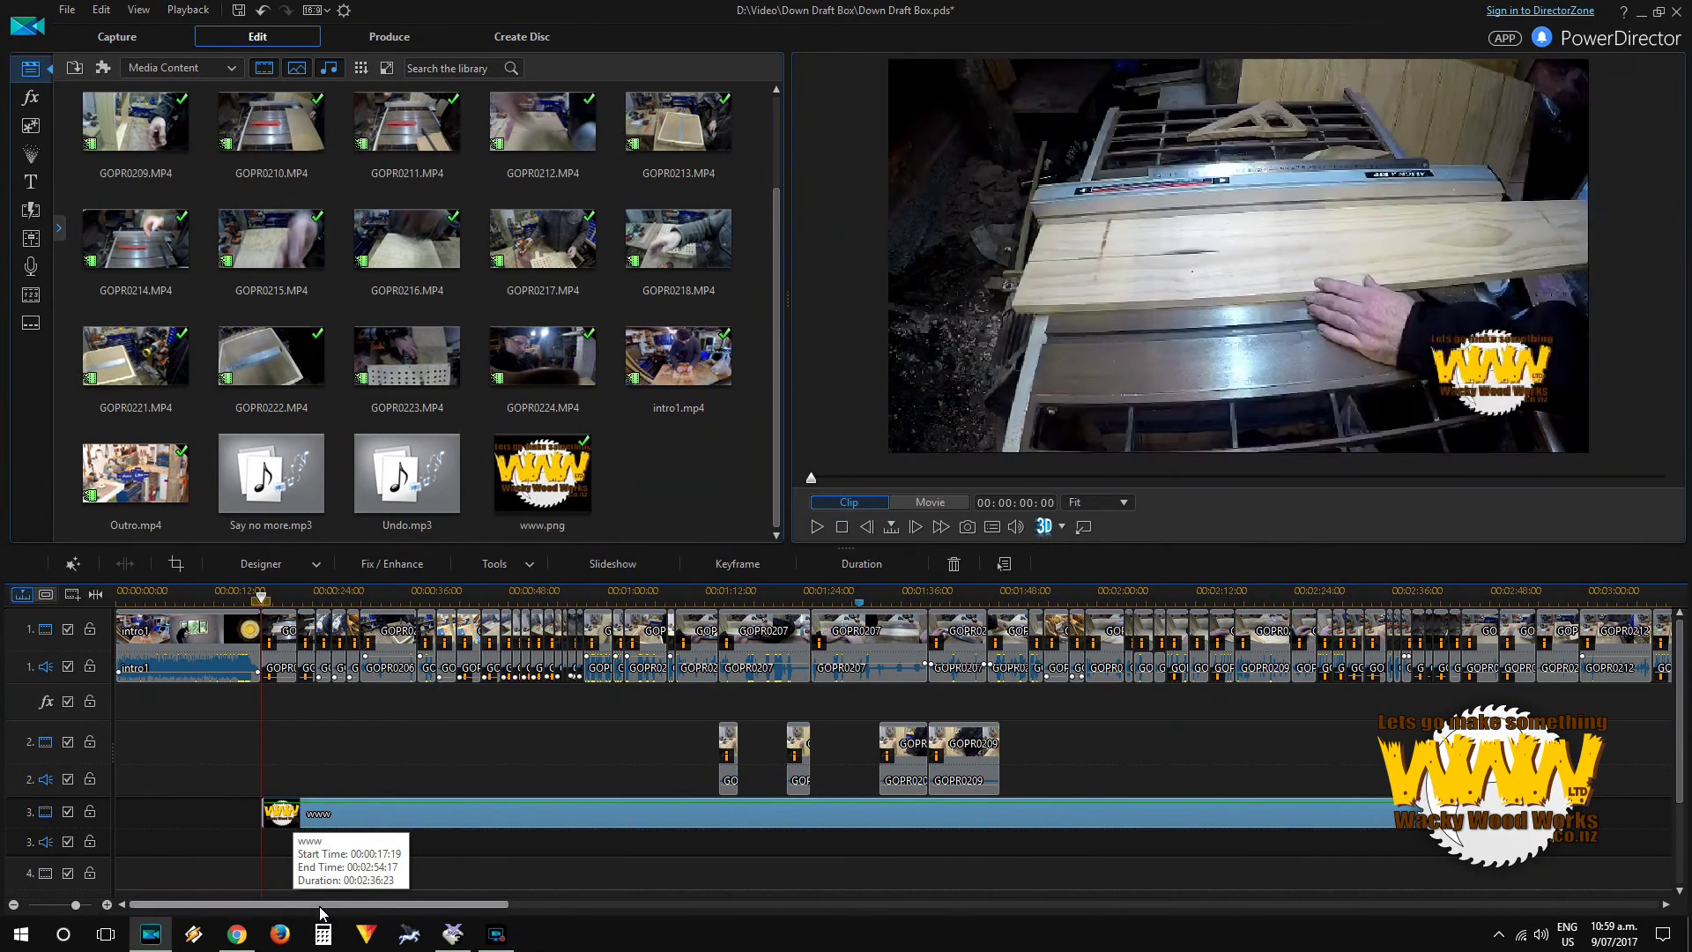
scroll(597, 809, down, 5)
drag(598, 809, 1570, 808)
Step: Enable fade-in and fade-out for the www logo clip in the PiP Designer
double_click(1551, 812)
click(40, 270)
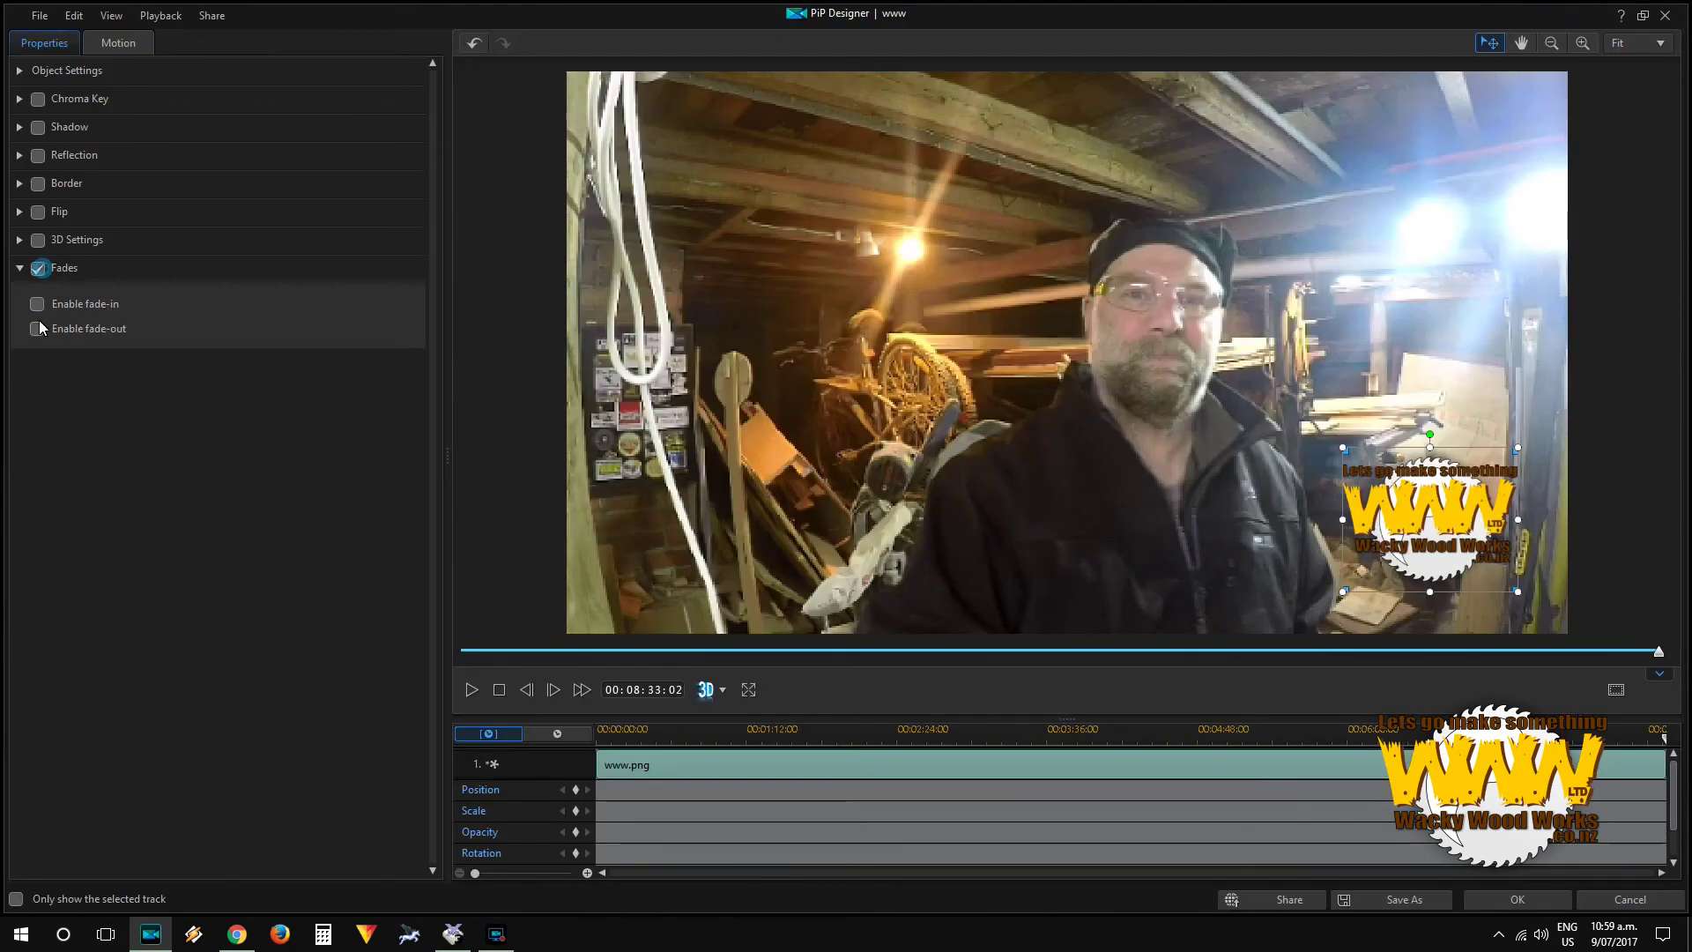
click(38, 305)
click(37, 328)
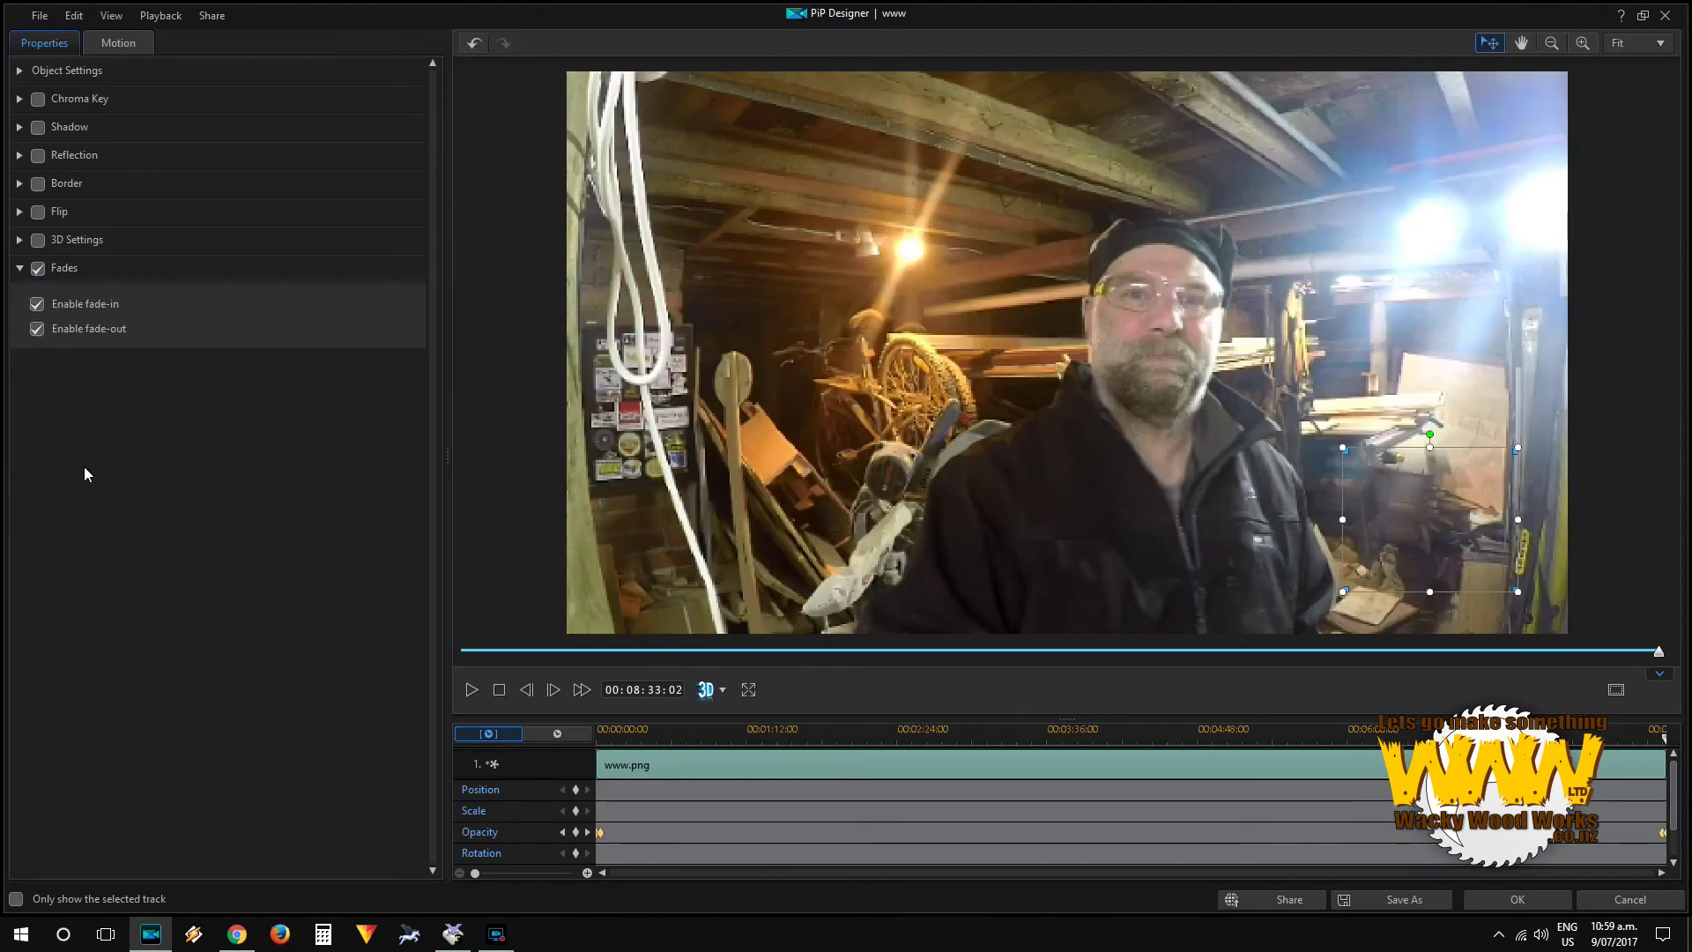
click(1517, 899)
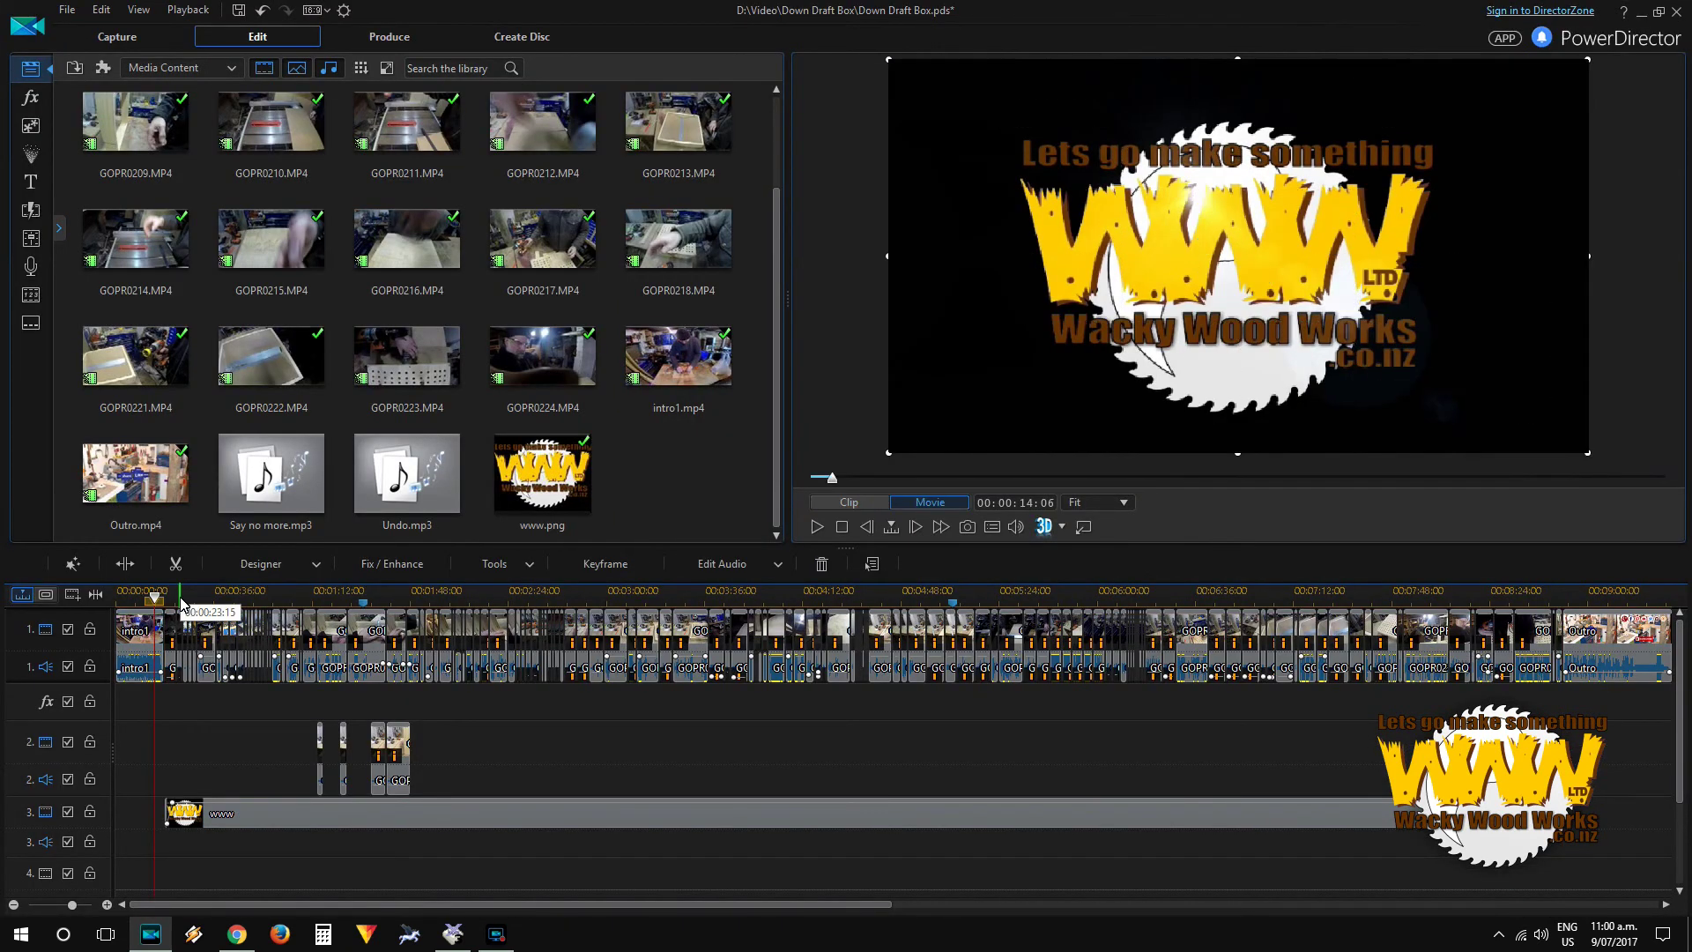
Step: Play back the end of the intro and the start of the logo overlay to check its fade-in
key(space)
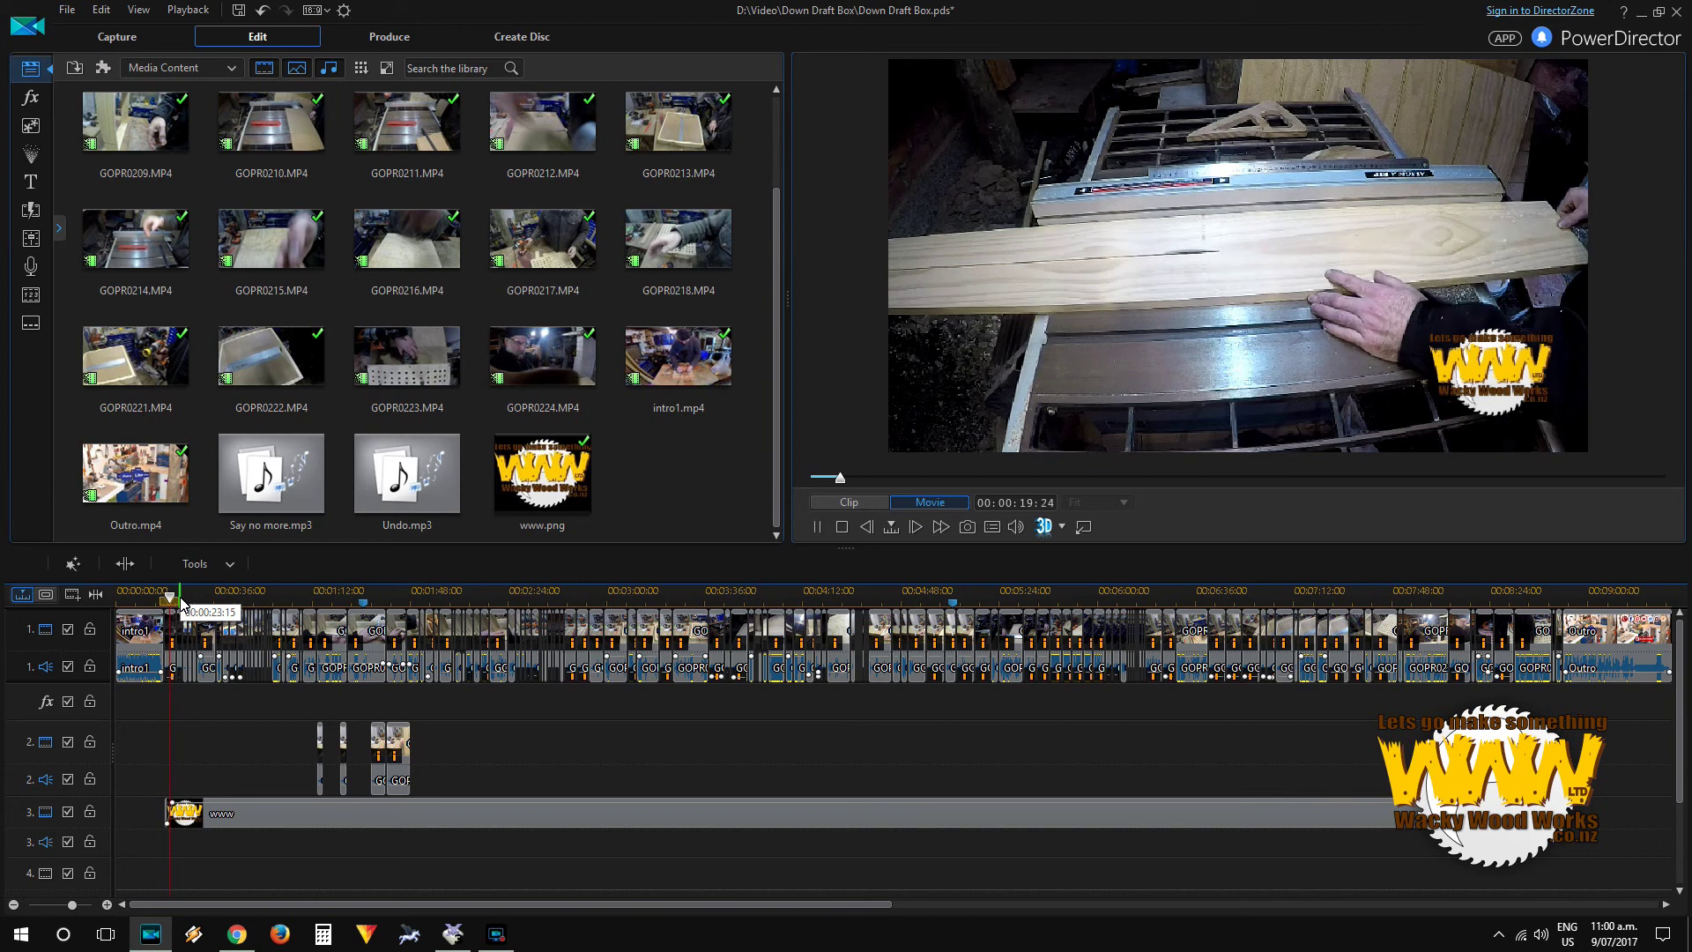
key(space)
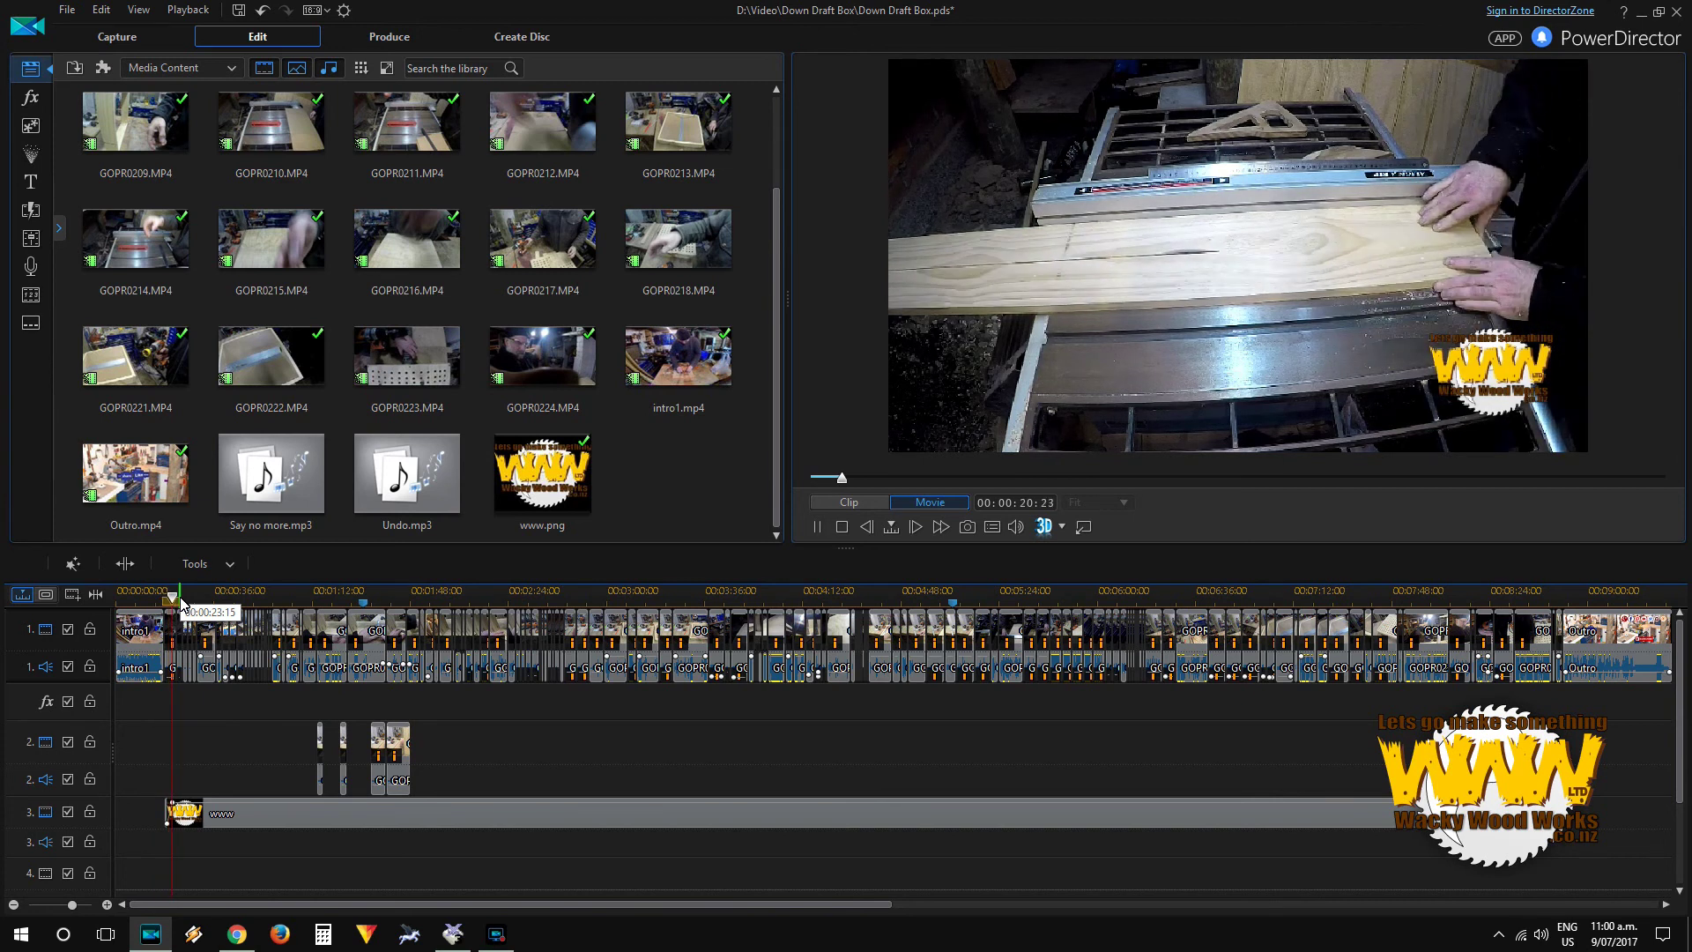
click(1542, 599)
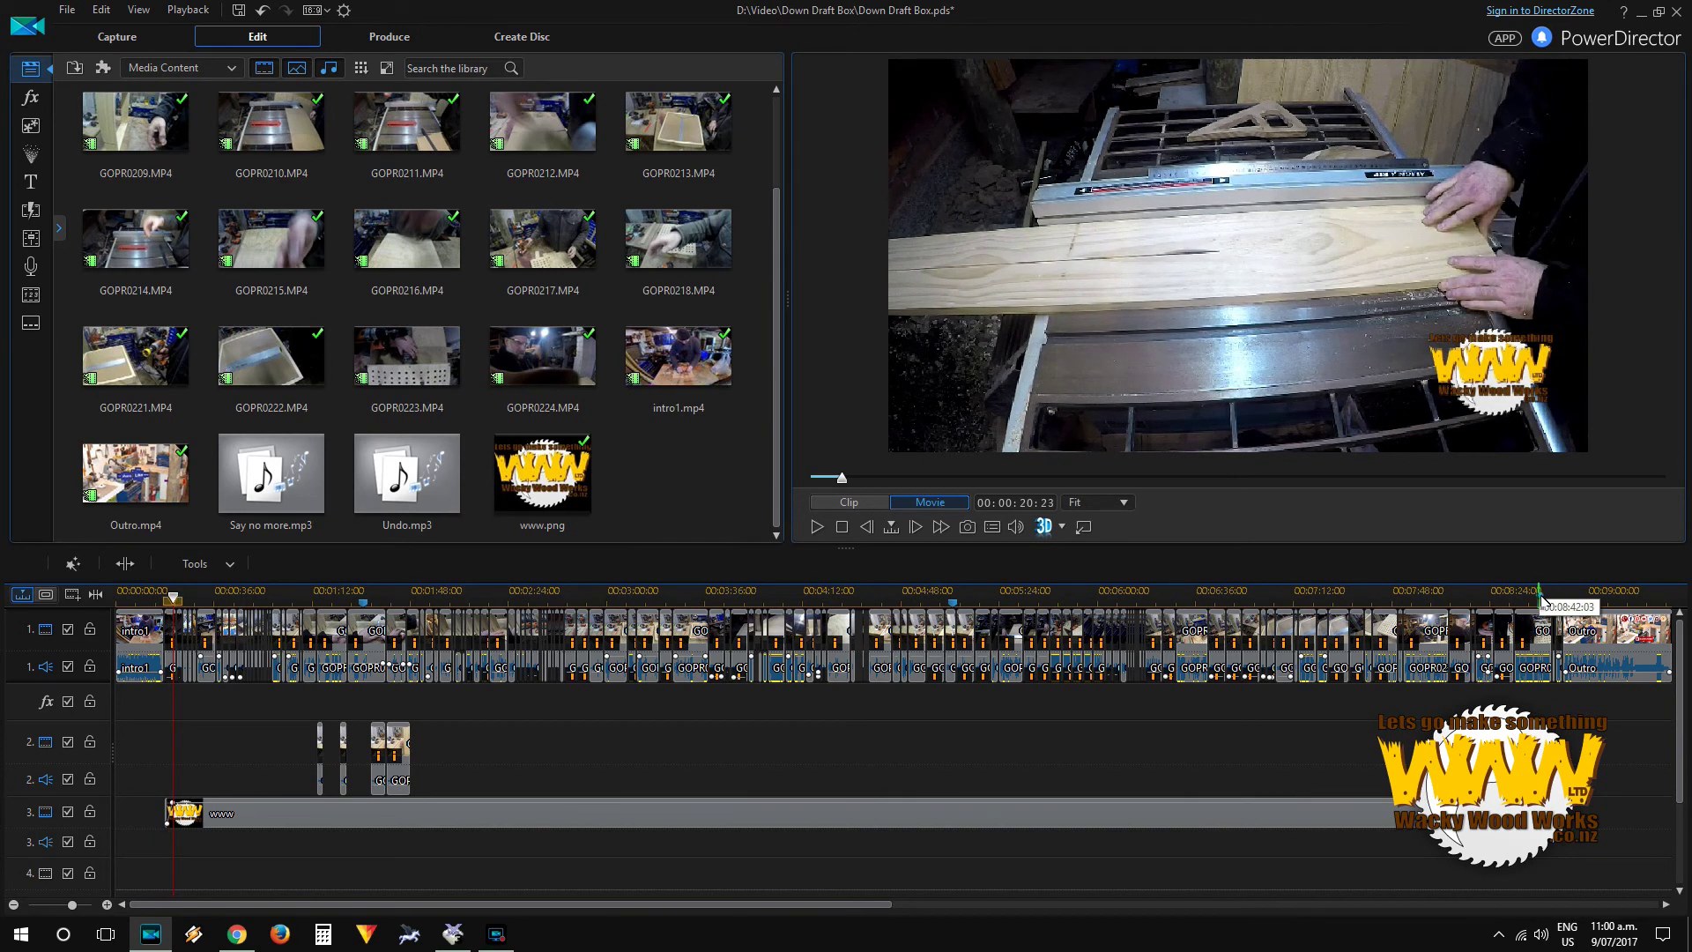
Step: Lay Say no more.mp3, Undo.mp3 and error of my ways.mp3 back to back on audio track 3 from 00:00:17:19, ending with the logo clip
drag(255, 490, 167, 840)
drag(385, 492, 798, 848)
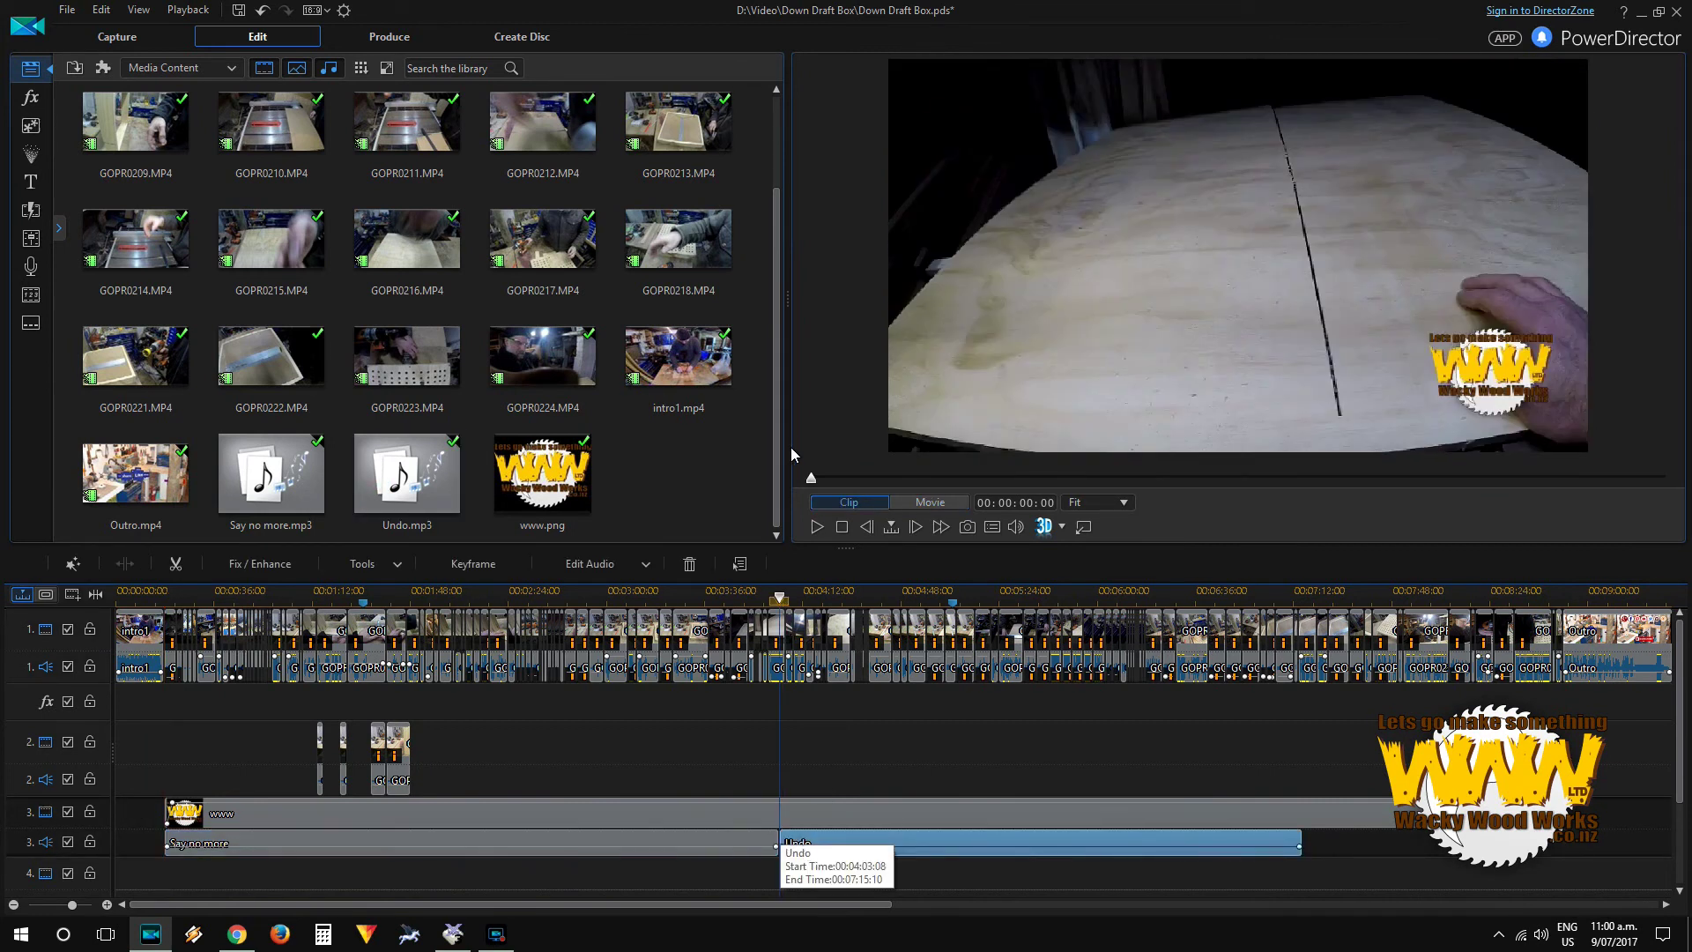
drag(774, 406, 781, 260)
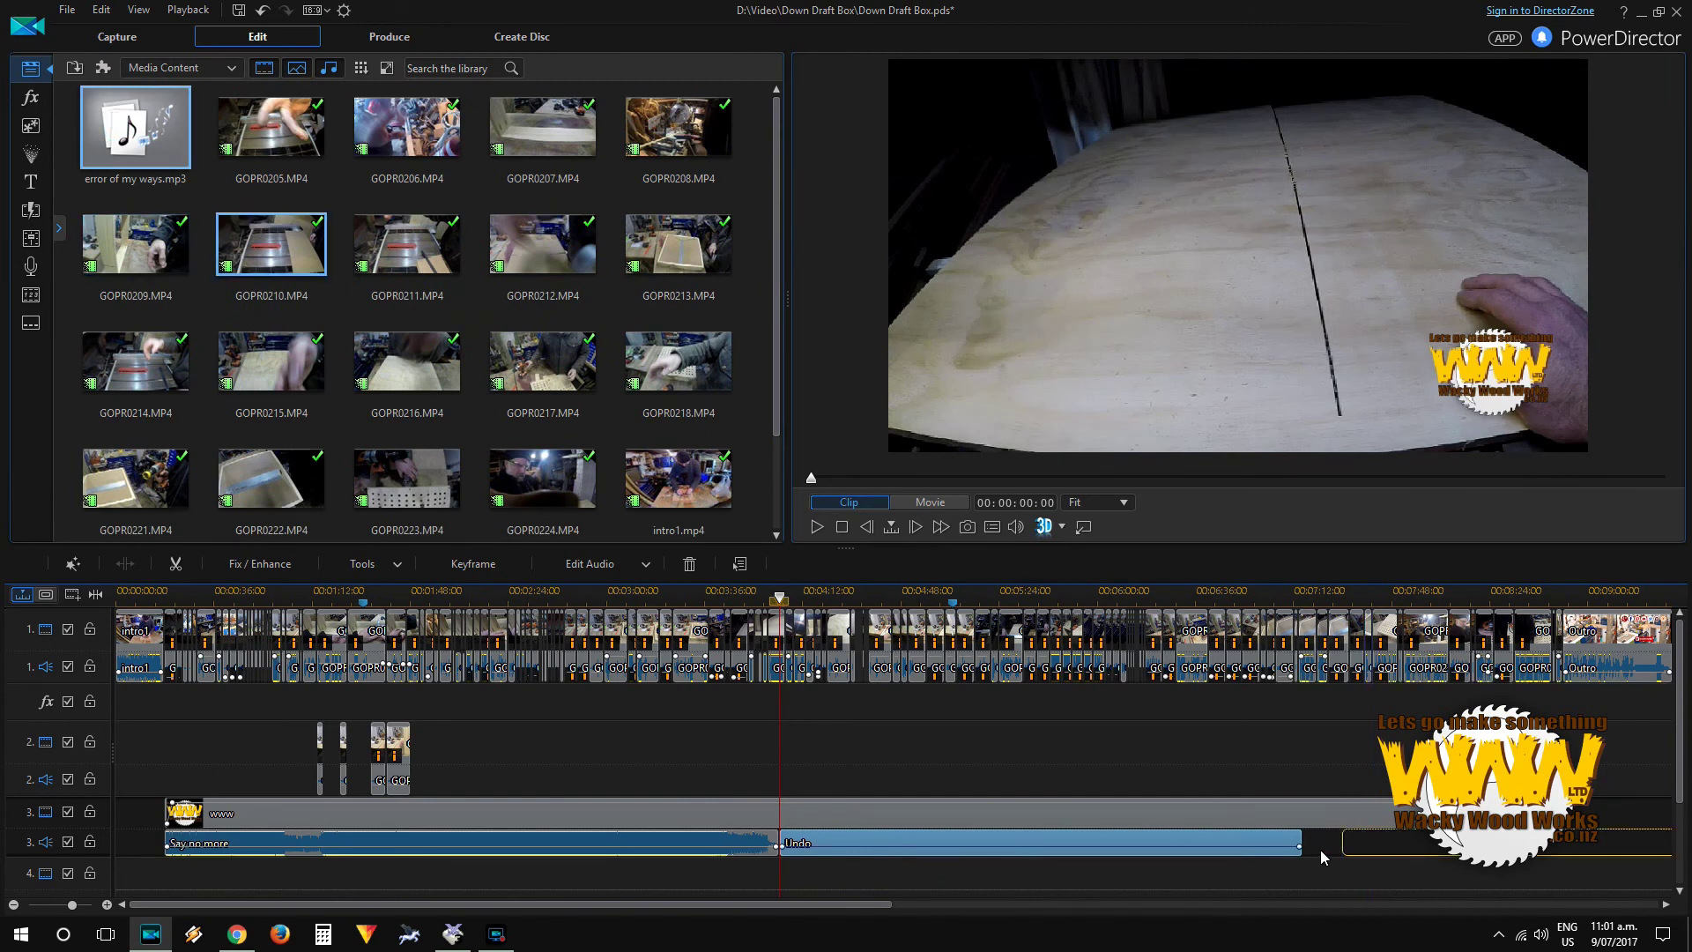
drag(1319, 849, 1318, 848)
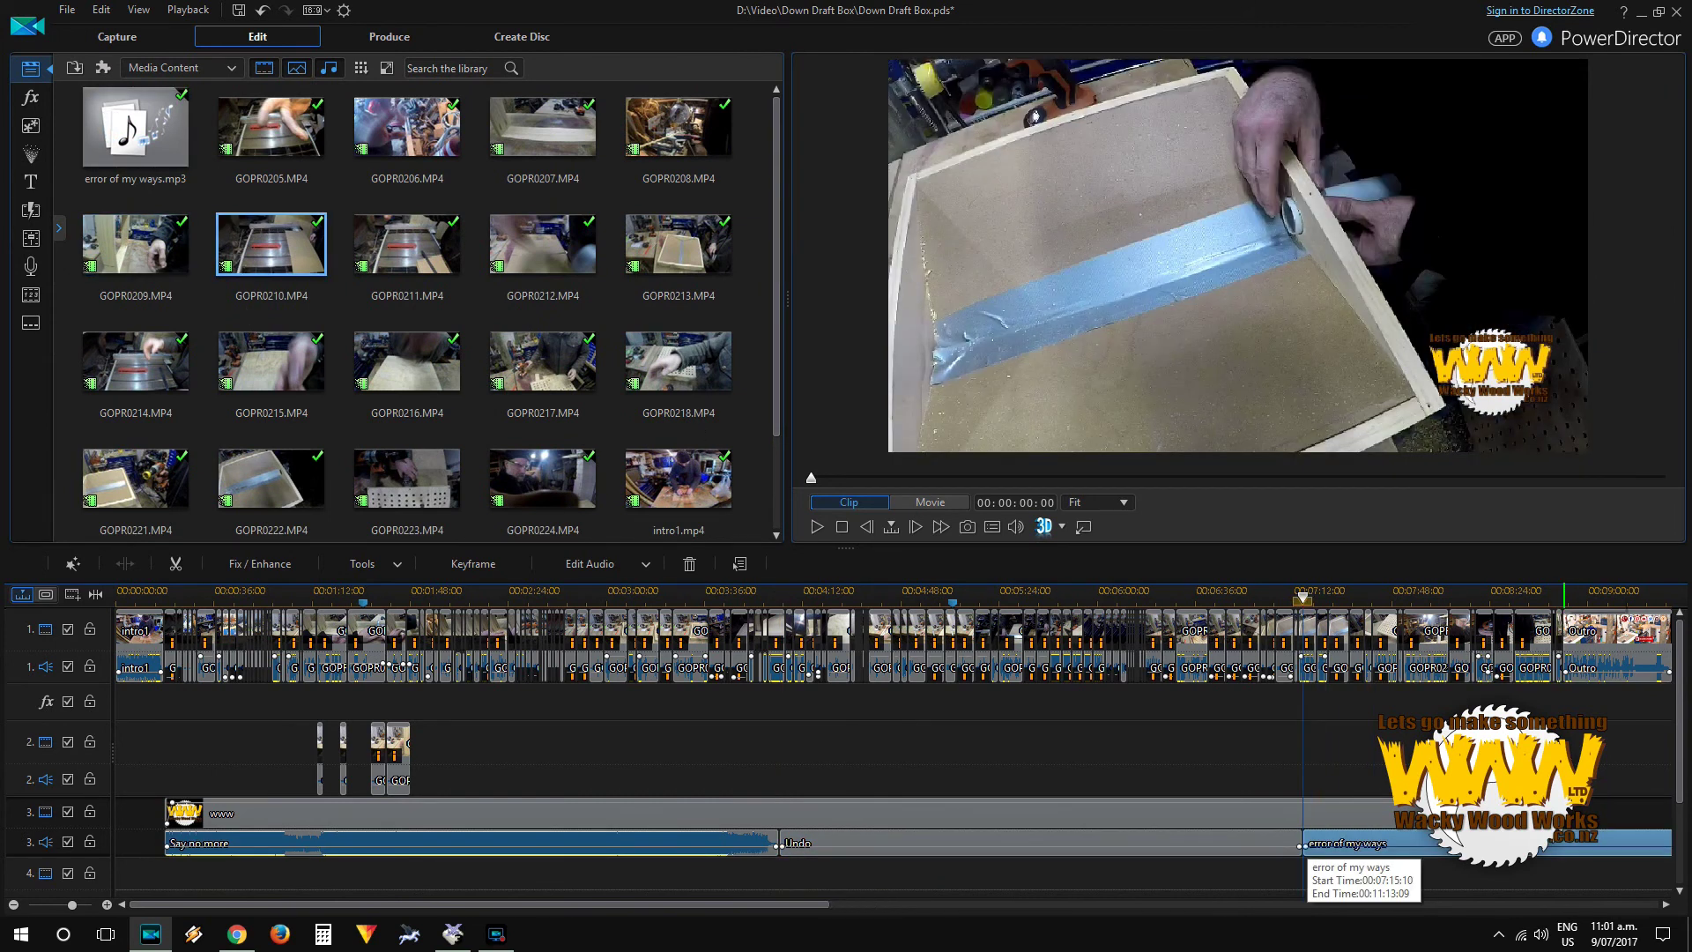
click(1561, 595)
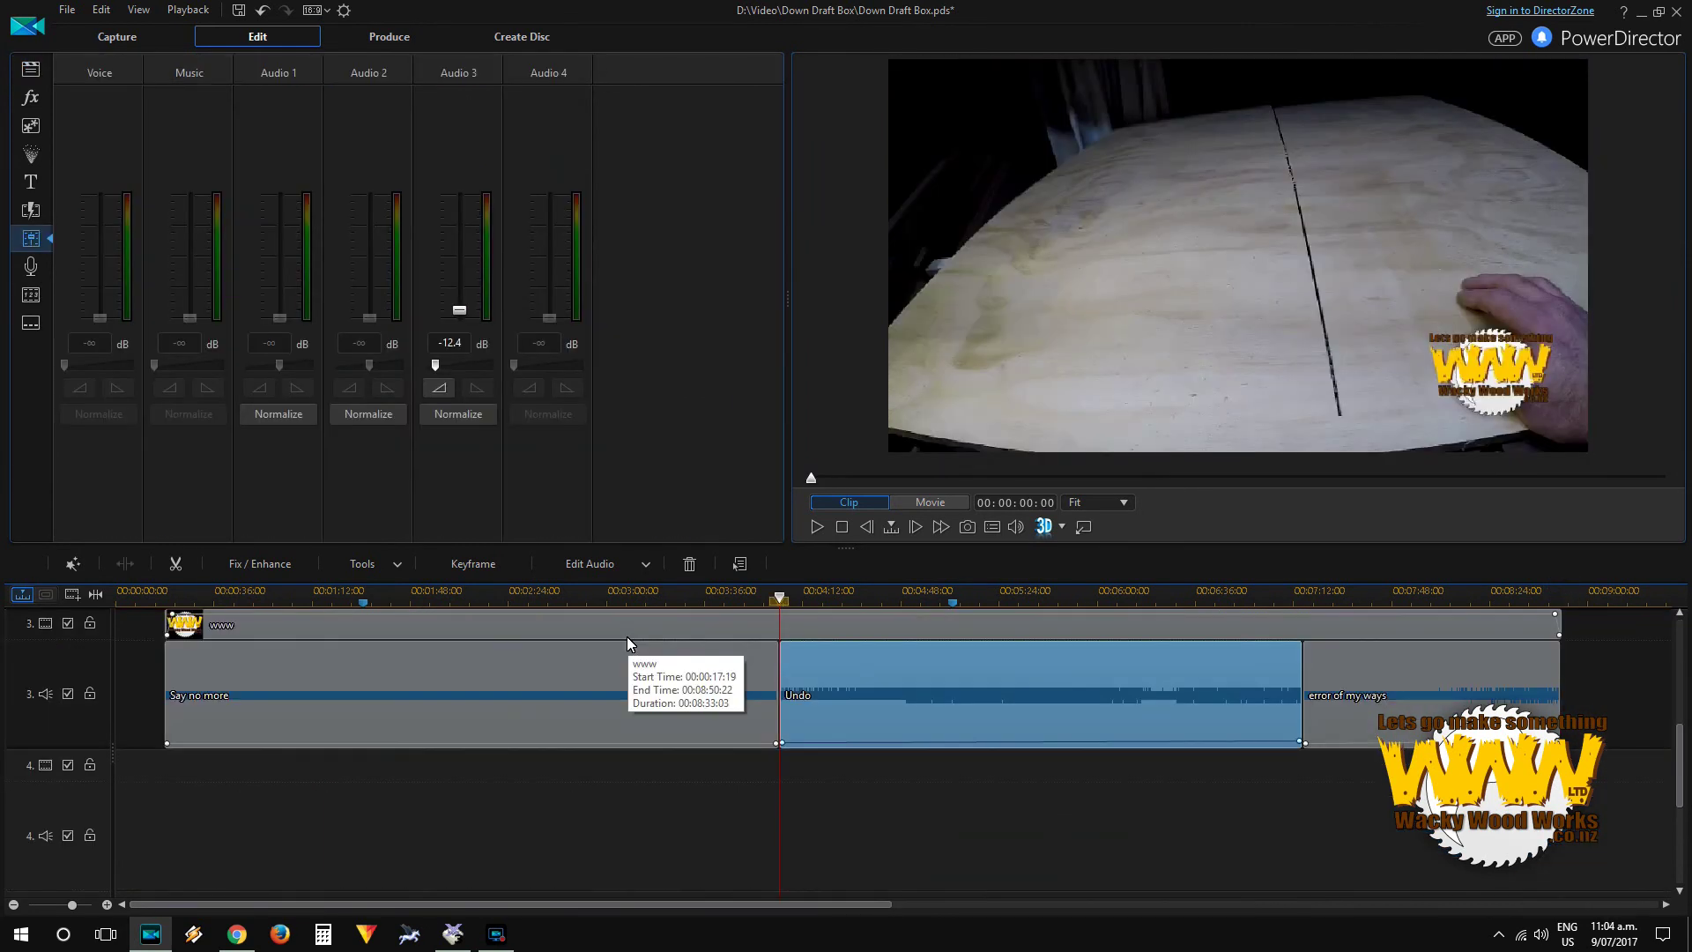